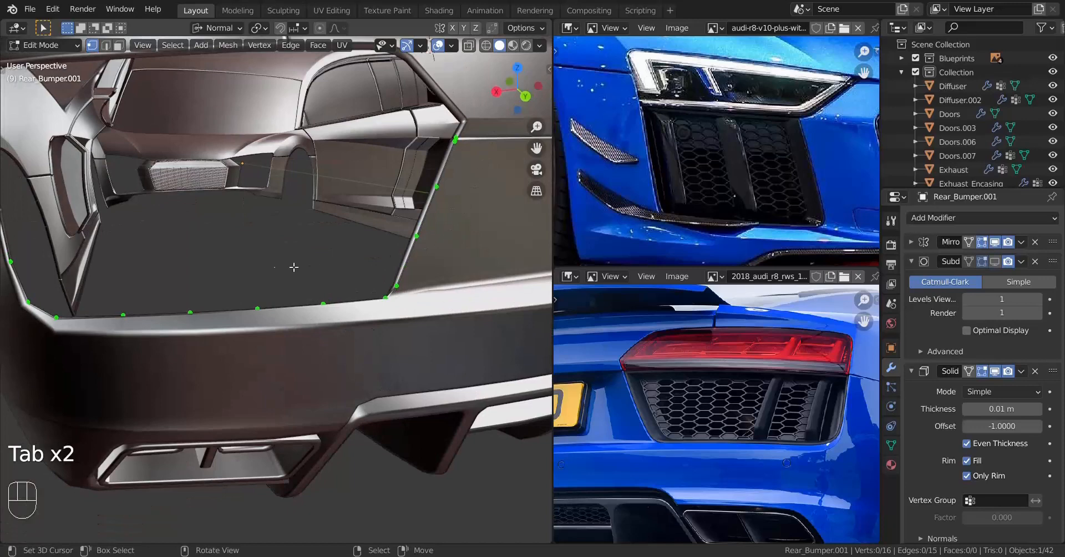
# Step: Dissolve the extra vertex just below the inner upper end of the rear vent outline
pyautogui.scroll(-3, 117, 212)
pyautogui.keyDown('shift'); pyautogui.moveTo(412, 278); pyautogui.dragTo(375, 320, button='middle'); pyautogui.keyUp('shift')
pyautogui.scroll(6, 438, 331)
pyautogui.moveTo(438, 330); pyautogui.dragTo(410, 324, button='middle')
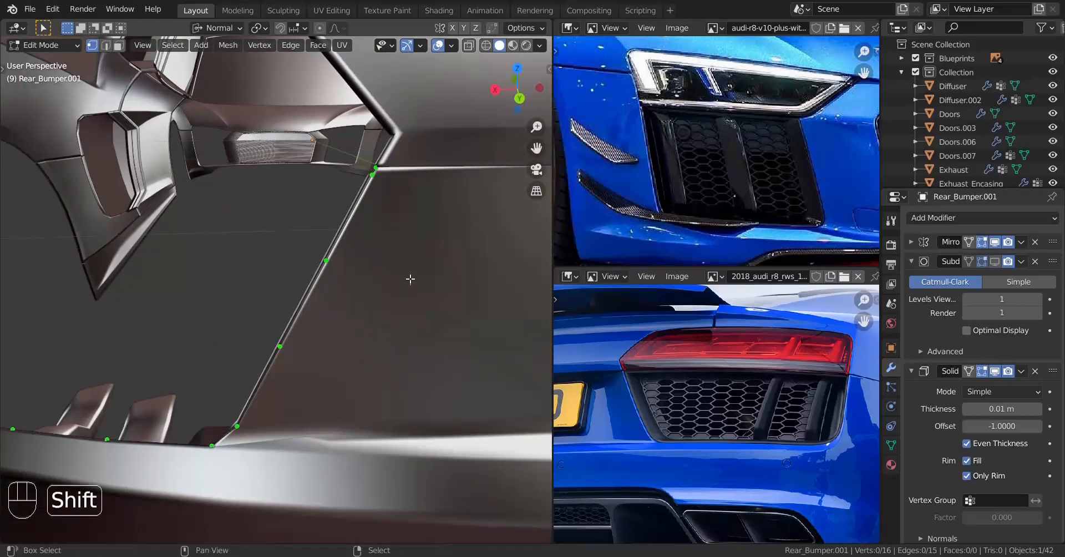
pyautogui.keyDown('shift'); pyautogui.moveTo(409, 278); pyautogui.dragTo(385, 319, button='middle'); pyautogui.keyUp('shift')
pyautogui.scroll(2, 387, 266)
pyautogui.press('x')
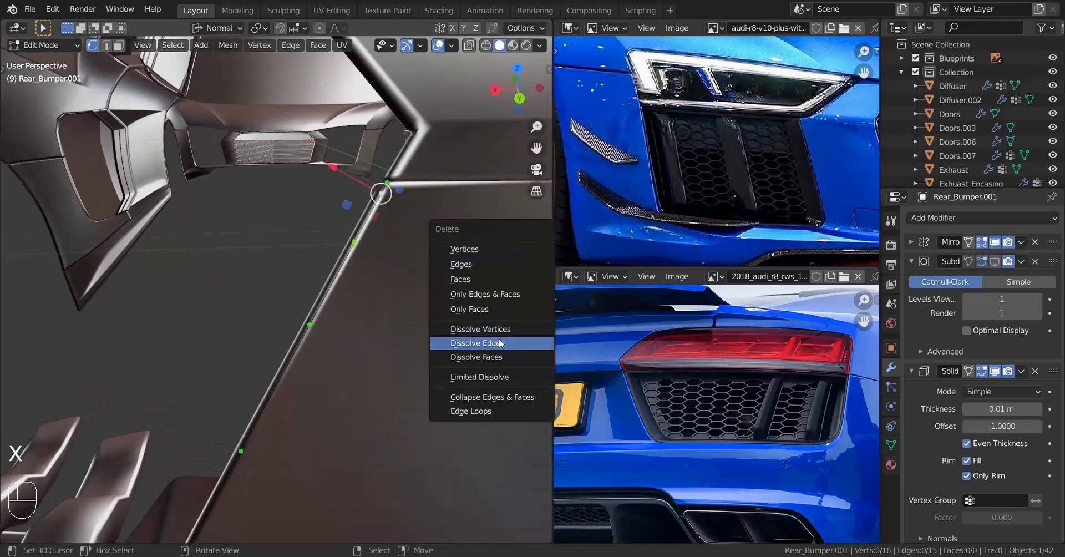
pyautogui.click(499, 338)
pyautogui.scroll(-5, 170, 381)
# Step: Dissolve the extra vertex at the outer upper end of the vent outline and nudge the remaining end vertex into place
pyautogui.keyDown('shift'); pyautogui.moveTo(170, 381); pyautogui.dragTo(282, 367, button='middle'); pyautogui.keyUp('shift')
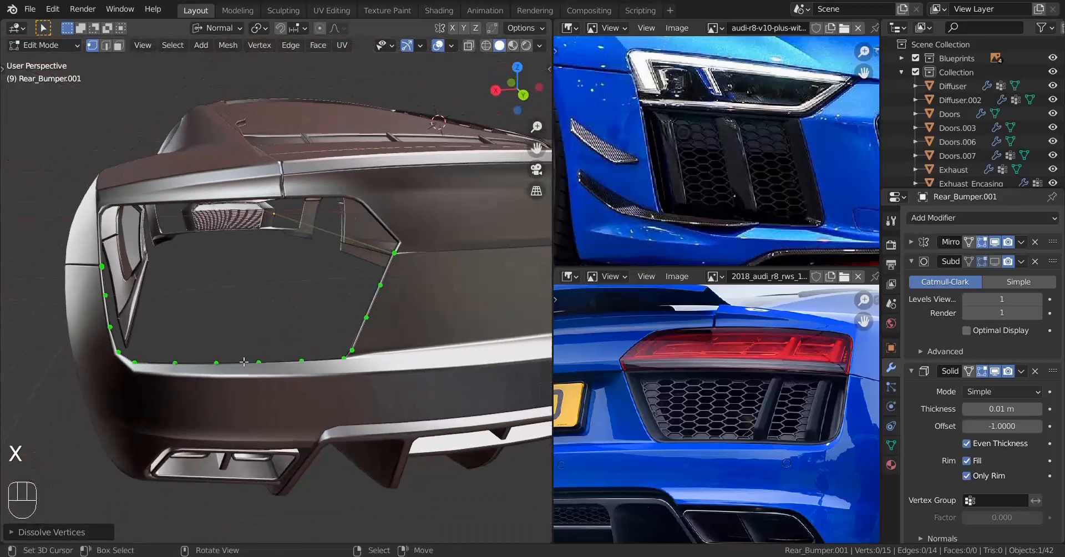
pyautogui.scroll(4, 301, 385)
pyautogui.keyDown('shift'); pyautogui.moveTo(141, 361); pyautogui.dragTo(208, 334, button='middle'); pyautogui.keyUp('shift')
pyautogui.scroll(1, 208, 334)
pyautogui.click(145, 283)
pyautogui.press('x')
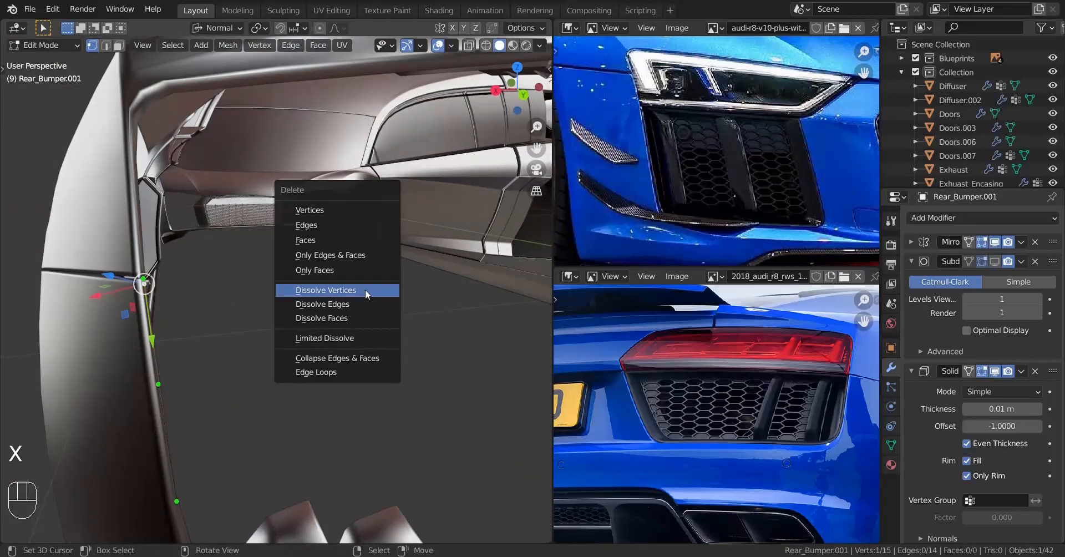
pyautogui.click(339, 291)
pyautogui.moveTo(146, 286); pyautogui.dragTo(169, 289, button='right')
pyautogui.scroll(-7, 169, 288)
# Step: Join the outline's two upper end vertices with an edge and divide that edge with 5 evenly spaced cuts
pyautogui.keyDown('shift'); pyautogui.moveTo(361, 297); pyautogui.dragTo(265, 309, button='middle'); pyautogui.keyUp('shift')
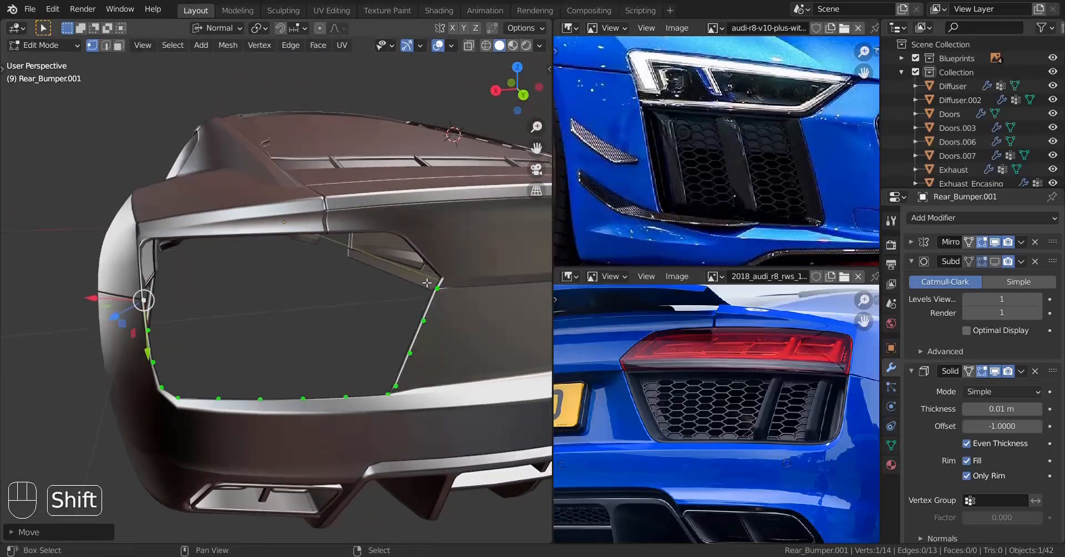
pyautogui.keyDown('shift'); pyautogui.click(428, 284); pyautogui.keyUp('shift')
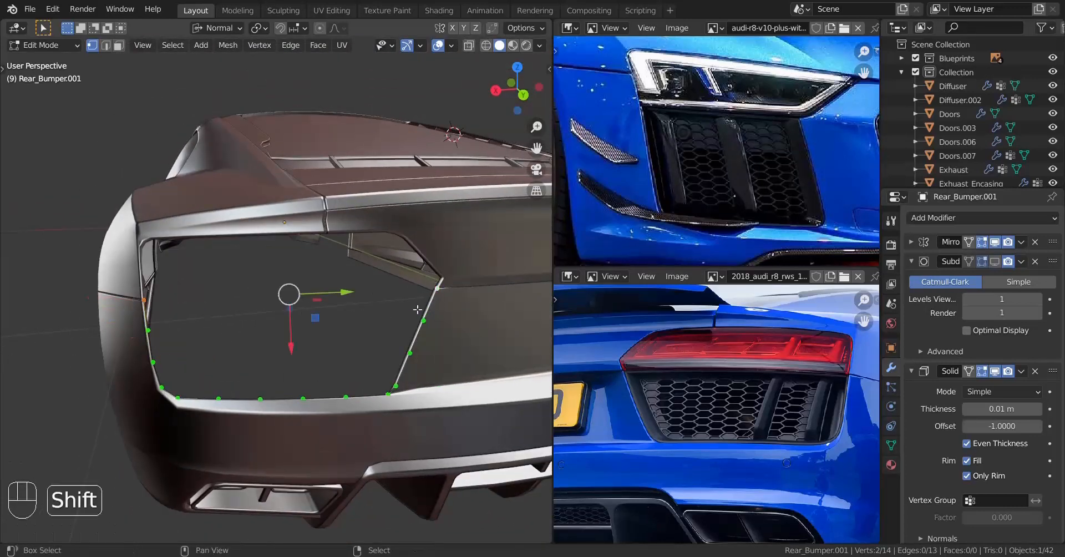
pyautogui.keyDown('shift'); pyautogui.moveTo(417, 319); pyautogui.dragTo(341, 324, button='middle'); pyautogui.keyUp('shift')
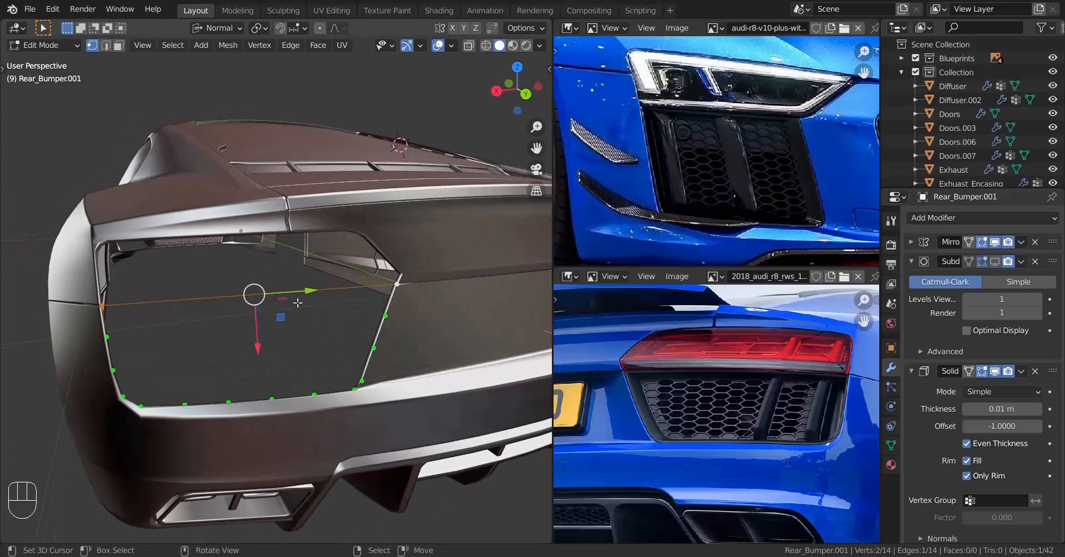
pyautogui.hotkey('ctrl', 'r')
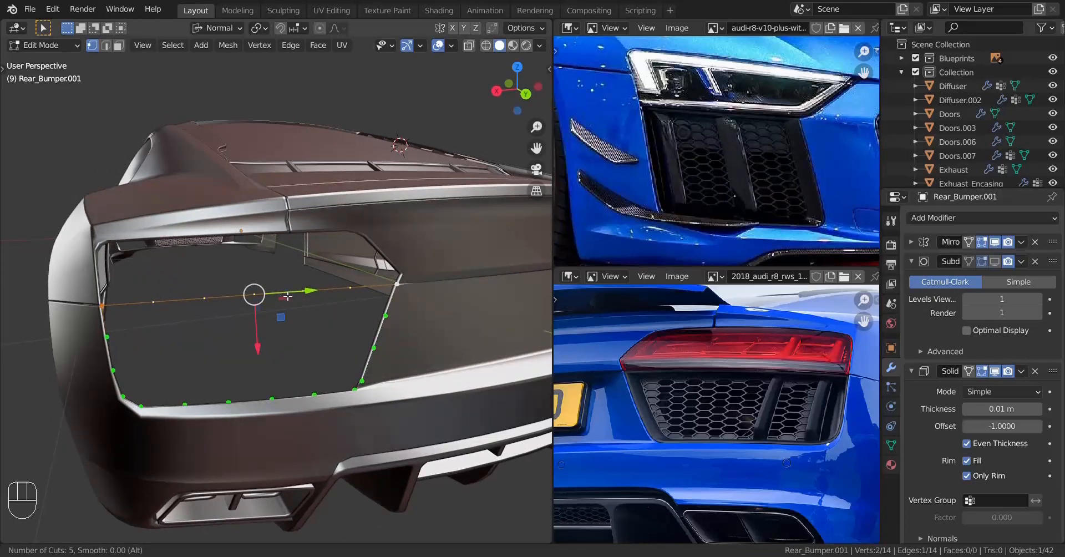
pyautogui.click(288, 296)
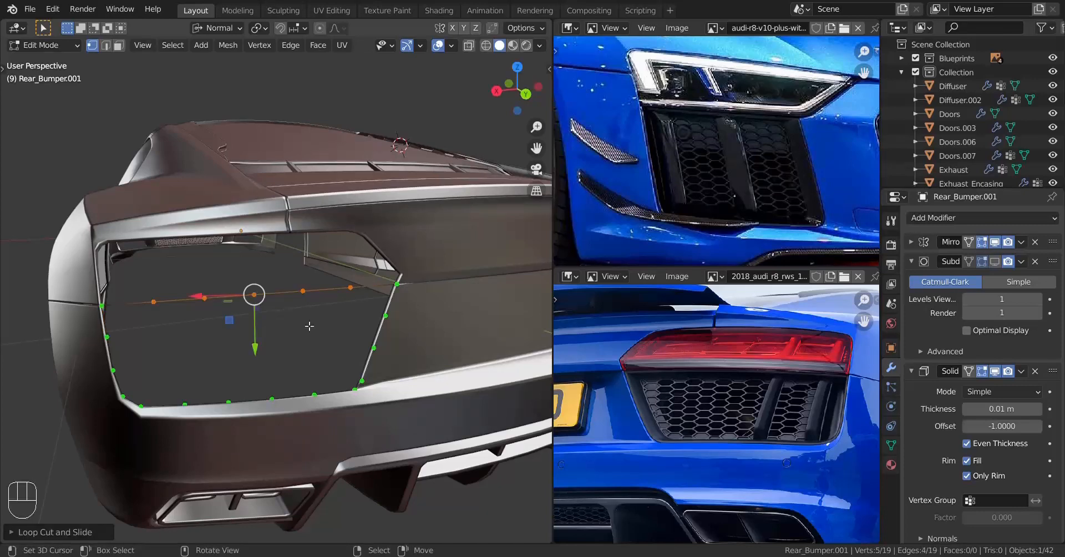
# Step: Show the model in wireframe from above, focused on the inner end of the new top edge
pyautogui.press('KP_7')
pyautogui.keyDown('shift'); pyautogui.moveTo(317, 314); pyautogui.dragTo(330, 332, button='middle'); pyautogui.keyUp('shift')
pyautogui.press('z')
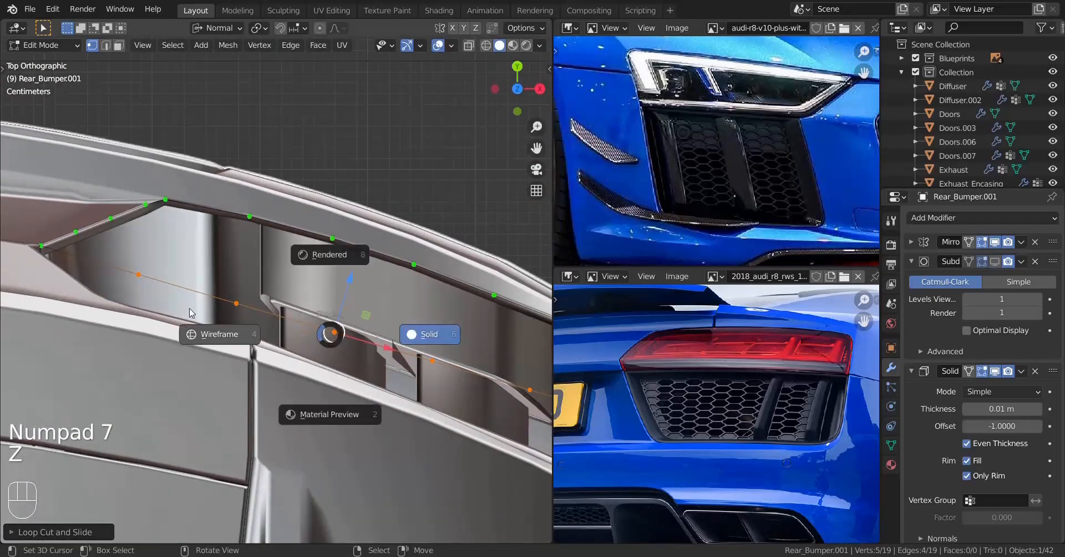
pyautogui.click(244, 335)
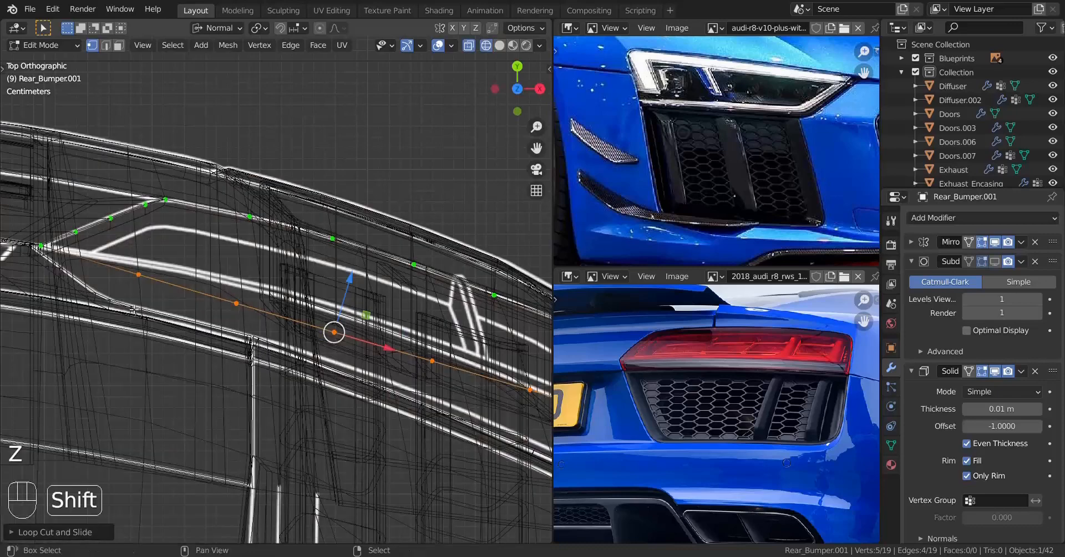
pyautogui.keyDown('shift'); pyautogui.moveTo(153, 311); pyautogui.dragTo(271, 337, button='middle'); pyautogui.keyUp('shift')
pyautogui.scroll(4, 266, 334)
# Step: Try to move the new top edge's vertices along the Normal orientation toward the blueprint line, and undo the moves
pyautogui.rightClick(234, 314)
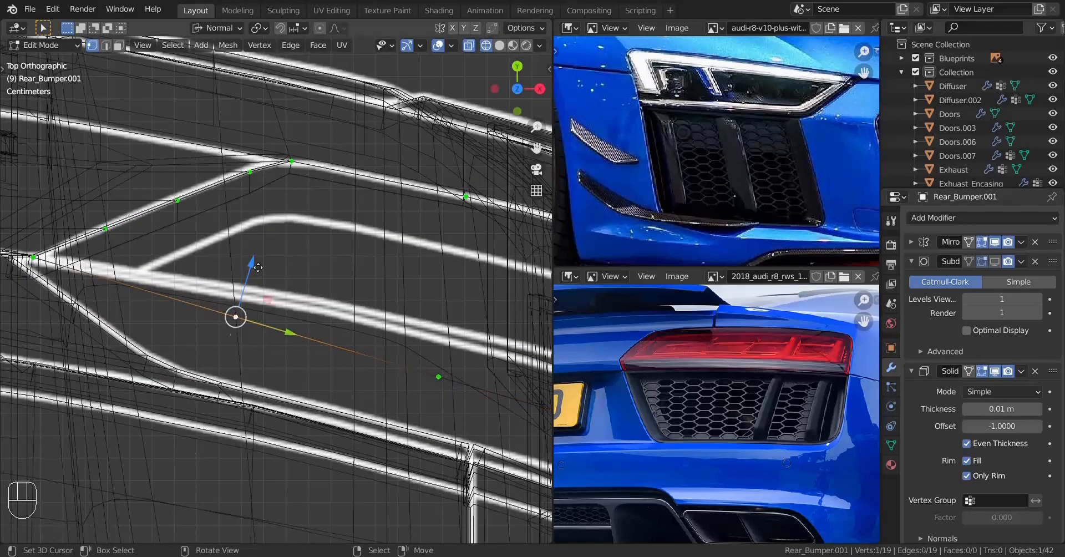
pyautogui.keyDown('shift'); pyautogui.moveTo(258, 268); pyautogui.dragTo(301, 157); pyautogui.keyUp('shift')
pyautogui.keyDown('shift'); pyautogui.moveTo(343, 73); pyautogui.dragTo(337, 121); pyautogui.keyUp('shift')
pyautogui.scroll(-4, 344, 244)
pyautogui.keyDown('shift'); pyautogui.moveTo(344, 244); pyautogui.dragTo(219, 244, button='middle'); pyautogui.keyUp('shift')
pyautogui.scroll(1, 219, 244)
pyautogui.hotkey('ctrl', 'z')
pyautogui.hotkey('ctrl', 'z')
pyautogui.hotkey('ctrl', 'z')
# Step: Set the transform orientation to Global and move the top edge's innermost new vertex along Y onto the blueprint line
pyautogui.press(',')
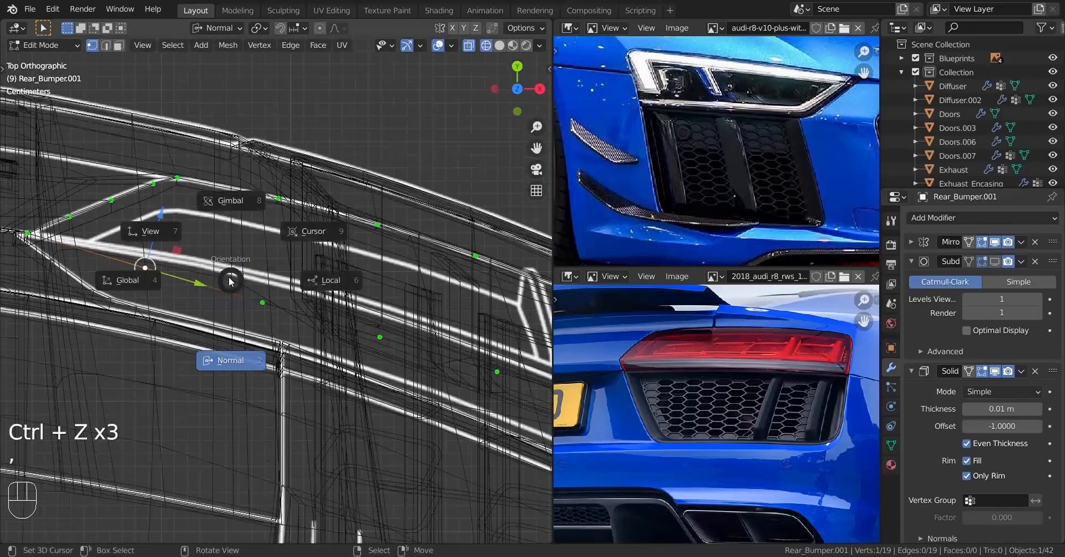
pyautogui.click(117, 284)
pyautogui.keyDown('shift'); pyautogui.moveTo(193, 303); pyautogui.dragTo(233, 341, button='middle'); pyautogui.keyUp('shift')
pyautogui.scroll(3, 219, 319)
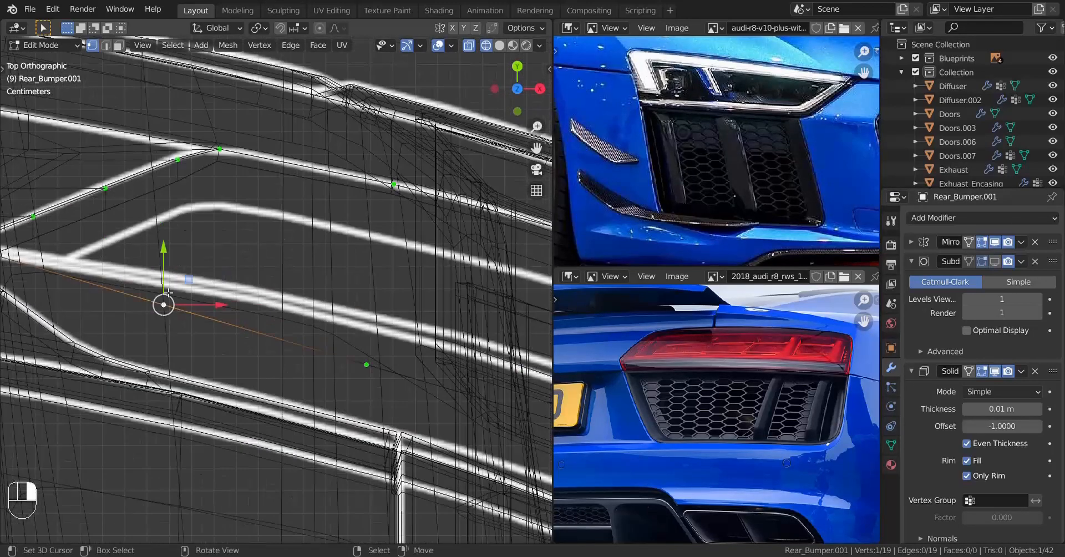
pyautogui.keyDown('shift'); pyautogui.moveTo(165, 257); pyautogui.dragTo(170, 222); pyautogui.keyUp('shift')
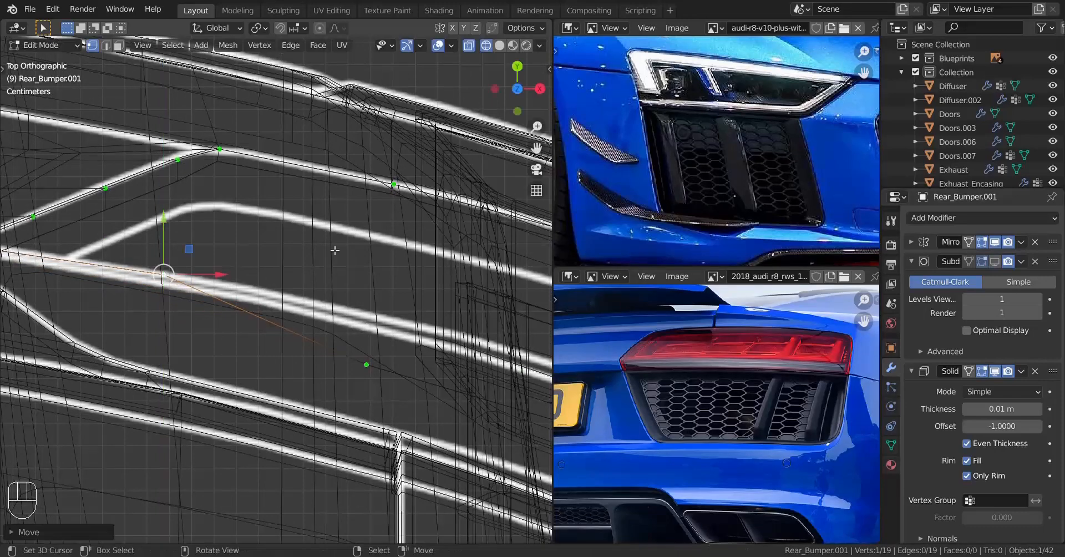
# Step: Move the second and third new vertices of the top edge along Y onto the blueprint line
pyautogui.rightClick(365, 363)
pyautogui.moveTo(371, 303); pyautogui.dragTo(380, 238)
pyautogui.scroll(-2, 379, 241)
pyautogui.keyDown('shift'); pyautogui.moveTo(379, 244); pyautogui.dragTo(227, 224, button='middle'); pyautogui.keyUp('shift')
pyautogui.rightClick(328, 361)
pyautogui.moveTo(329, 306); pyautogui.dragTo(329, 261)
# Step: Move the two outermost new vertices of the top edge along Y to follow the blueprint curve
pyautogui.keyDown('shift'); pyautogui.moveTo(333, 264); pyautogui.dragTo(249, 239, button='middle'); pyautogui.keyUp('shift')
pyautogui.rightClick(382, 373)
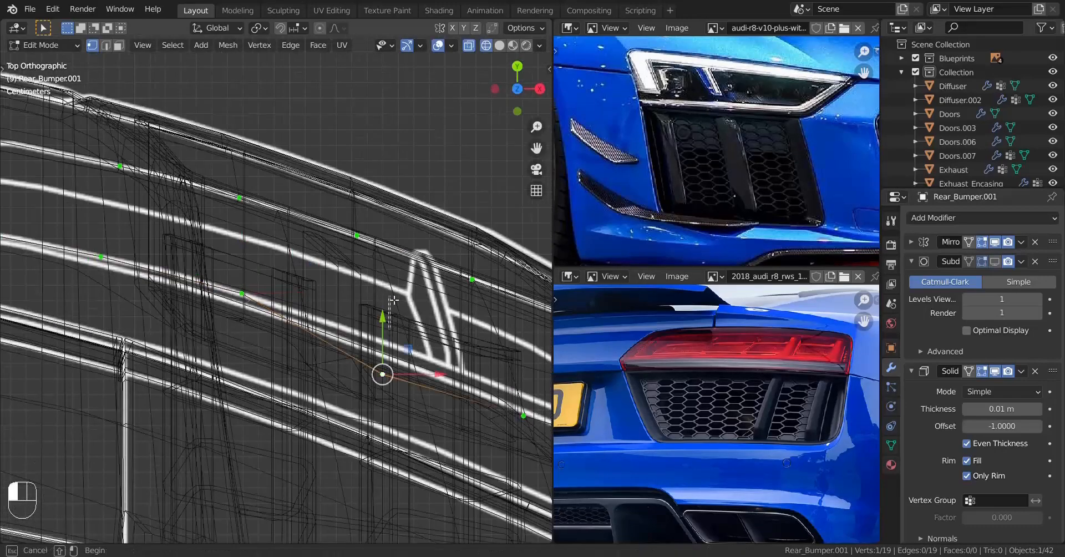
pyautogui.moveTo(384, 317); pyautogui.dragTo(385, 285)
pyautogui.keyDown('shift'); pyautogui.moveTo(410, 335); pyautogui.dragTo(368, 321, button='middle'); pyautogui.keyUp('shift')
pyautogui.scroll(3, 369, 321)
pyautogui.rightClick(342, 347)
pyautogui.moveTo(341, 290); pyautogui.dragTo(341, 272)
pyautogui.keyDown('shift'); pyautogui.moveTo(341, 272); pyautogui.dragTo(314, 280, button='middle'); pyautogui.keyUp('shift')
pyautogui.scroll(-3, 314, 281)
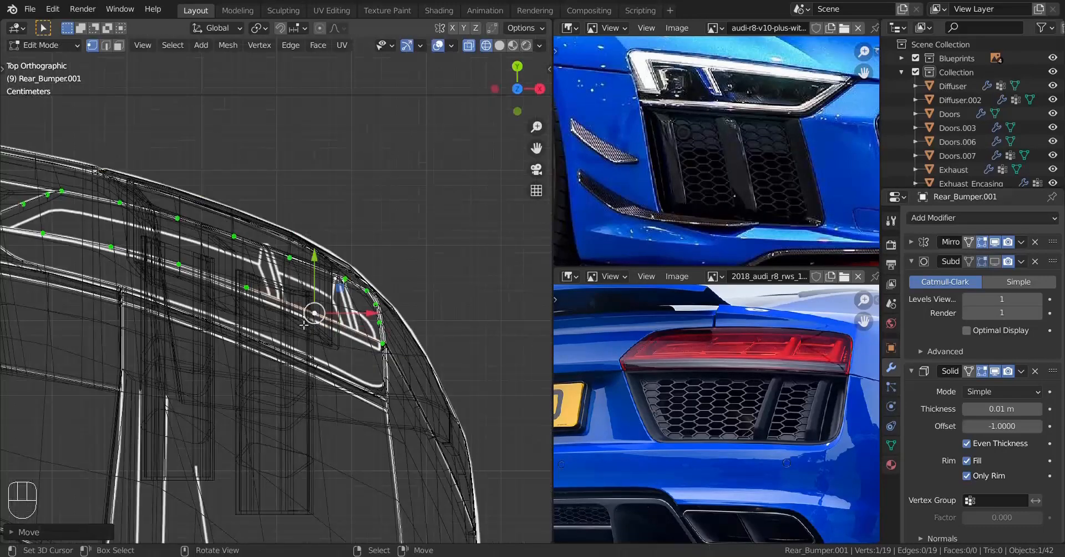
# Step: In the right side view, raise the two outermost new vertices along Z onto the blueprint's upper vent line
pyautogui.press('KP_3')
pyautogui.scroll(3, 304, 325)
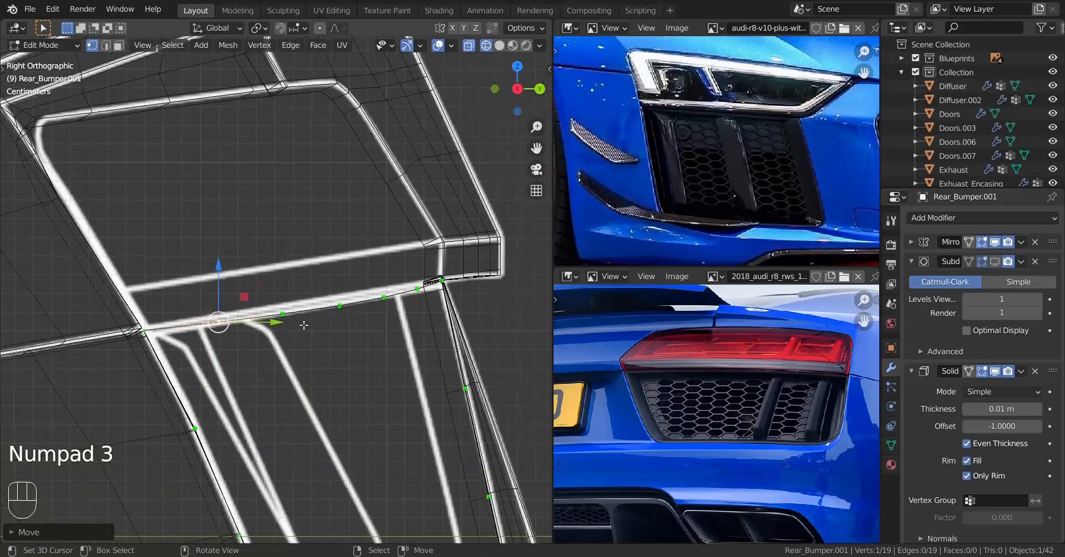
pyautogui.keyDown('shift'); pyautogui.moveTo(190, 334); pyautogui.dragTo(206, 330, button='middle'); pyautogui.keyUp('shift')
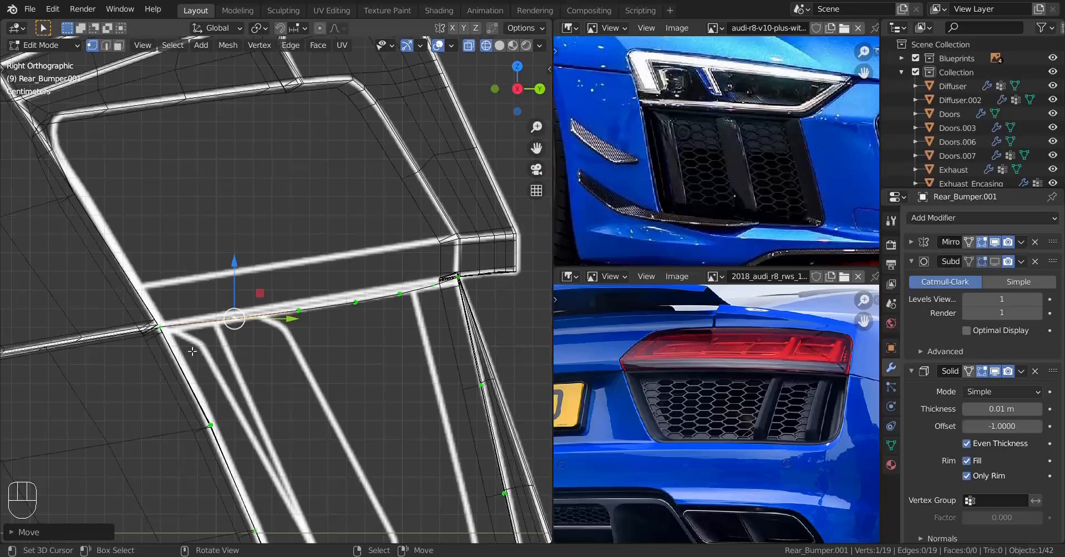
pyautogui.scroll(1, 216, 330)
pyautogui.keyDown('shift'); pyautogui.moveTo(216, 330); pyautogui.dragTo(244, 354, button='middle'); pyautogui.keyUp('shift')
pyautogui.scroll(2, 244, 354)
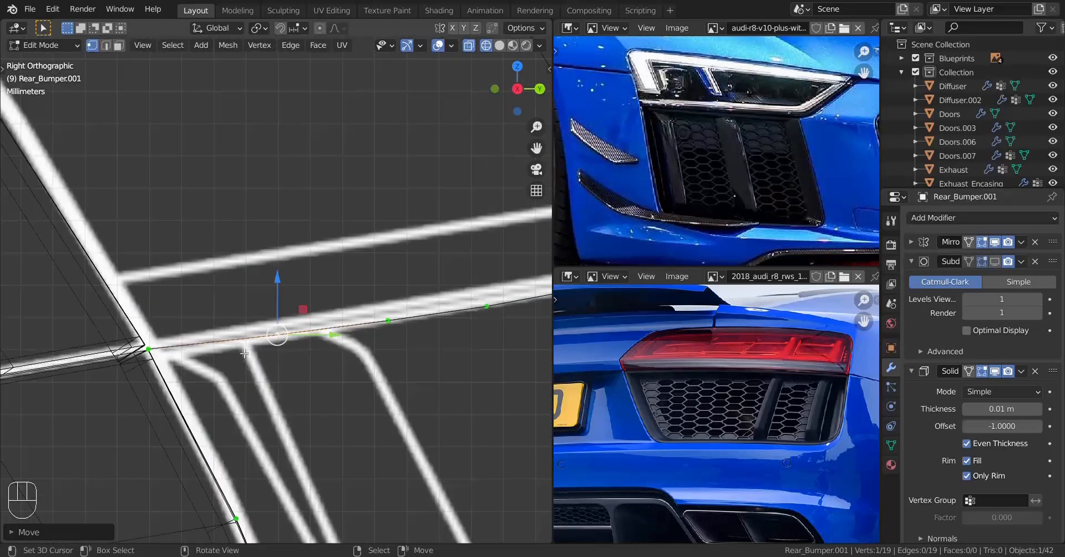
pyautogui.keyDown('shift'); pyautogui.moveTo(282, 300); pyautogui.dragTo(308, 231); pyautogui.keyUp('shift')
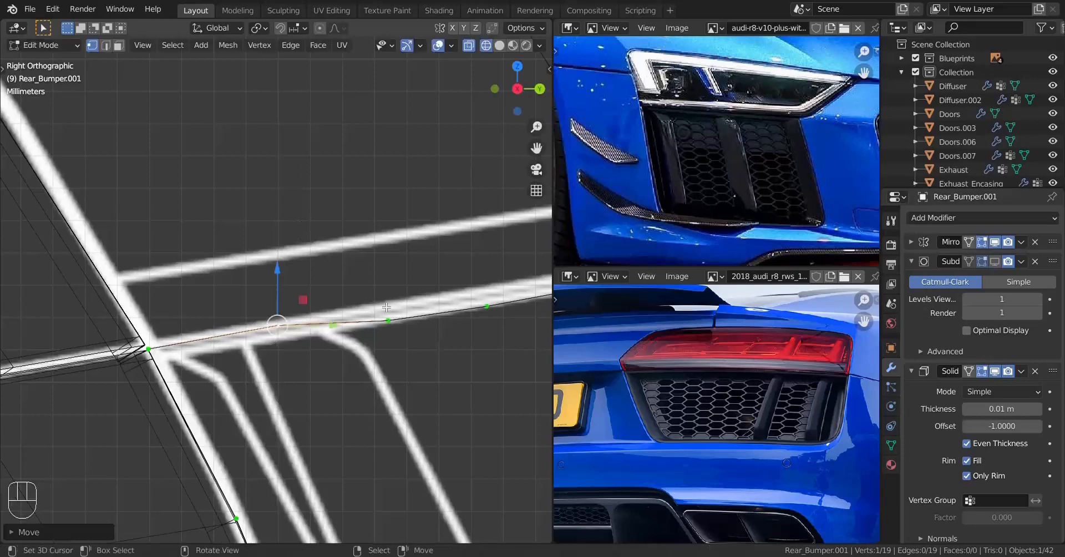
pyautogui.click(388, 320)
pyautogui.keyDown('shift'); pyautogui.moveTo(389, 280); pyautogui.dragTo(415, 150); pyautogui.keyUp('shift')
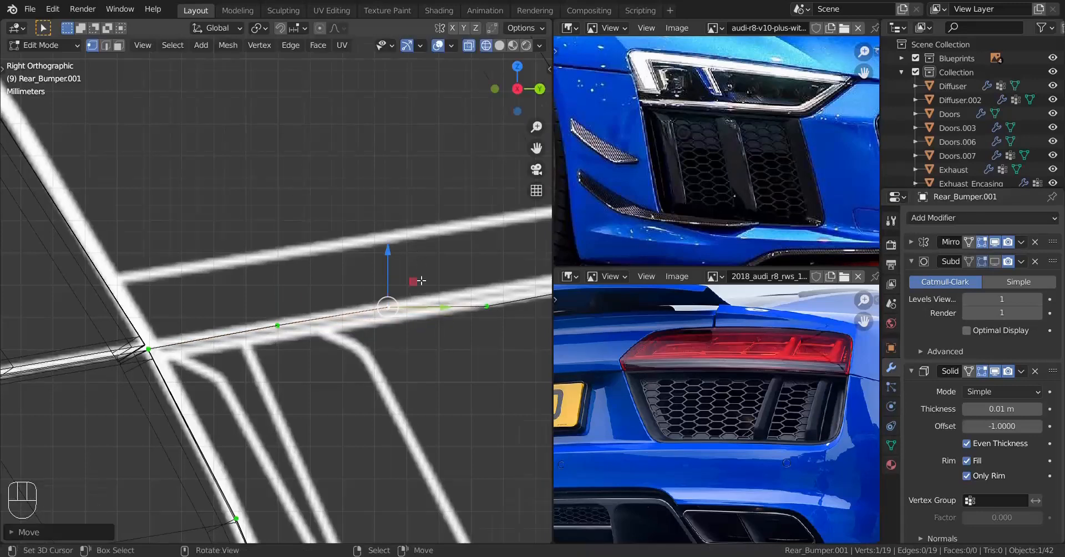
# Step: Raise the remaining three new vertices toward the inner corner along Z onto the blueprint's upper vent line
pyautogui.scroll(-3, 415, 150)
pyautogui.keyDown('shift'); pyautogui.moveTo(415, 149); pyautogui.dragTo(239, 243, button='middle'); pyautogui.keyUp('shift')
pyautogui.scroll(2, 263, 270)
pyautogui.rightClick(285, 349)
pyautogui.scroll(1, 290, 342)
pyautogui.keyDown('shift'); pyautogui.moveTo(286, 330); pyautogui.dragTo(294, 289); pyautogui.keyUp('shift')
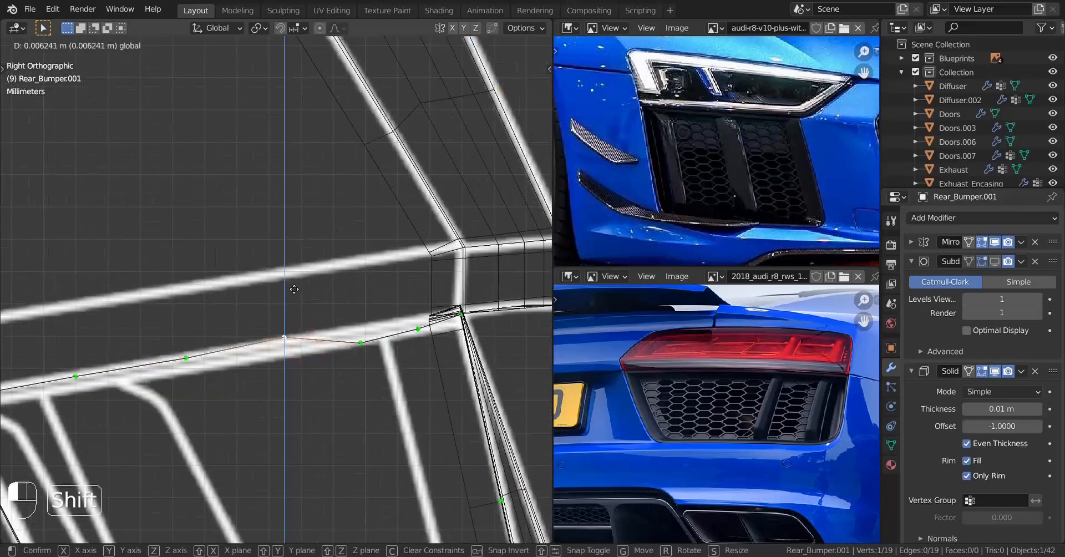
pyautogui.keyDown('shift'); pyautogui.moveTo(315, 336); pyautogui.dragTo(315, 336); pyautogui.keyUp('shift')
pyautogui.click(361, 342)
pyautogui.keyDown('shift'); pyautogui.moveTo(362, 305); pyautogui.dragTo(368, 278); pyautogui.keyUp('shift')
pyautogui.click(418, 329)
pyautogui.moveTo(420, 287); pyautogui.dragTo(427, 248)
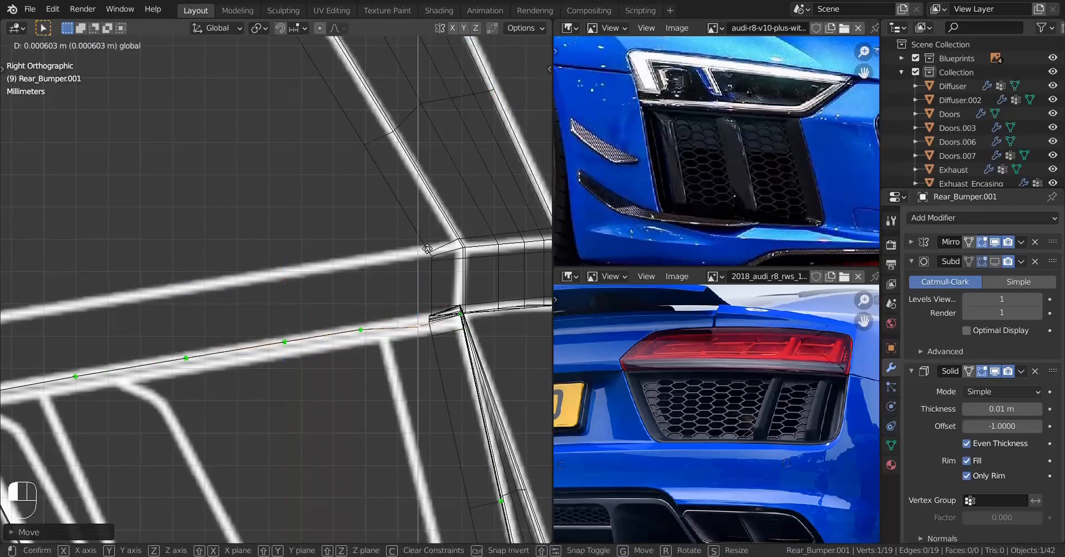
pyautogui.keyDown('shift'); pyautogui.moveTo(442, 213); pyautogui.dragTo(361, 287); pyautogui.keyUp('shift')
# Step: Select the whole vent outline in the back view and compare it with the blueprint in wireframe
pyautogui.press('KP_1')
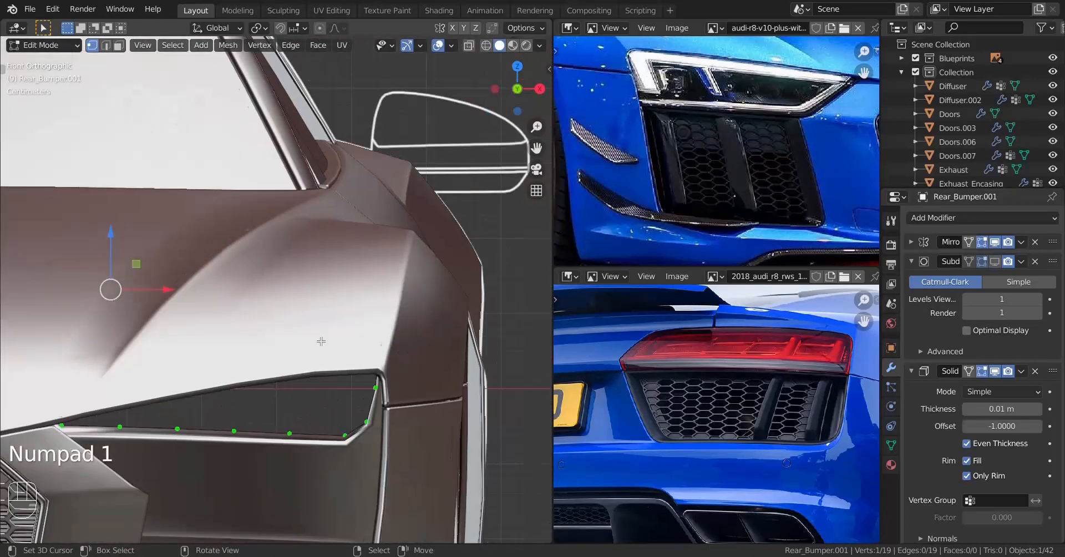
pyautogui.press('ctrl+KP_1')
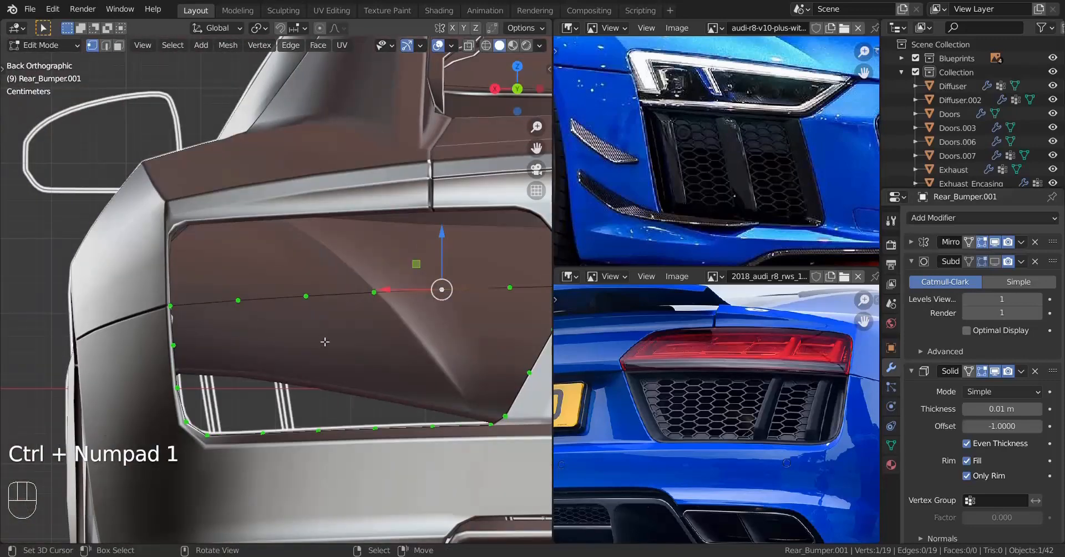
pyautogui.keyDown('alt'); pyautogui.rightClick(326, 311); pyautogui.keyUp('alt')
pyautogui.press('z')
pyautogui.scroll(3, 269, 384)
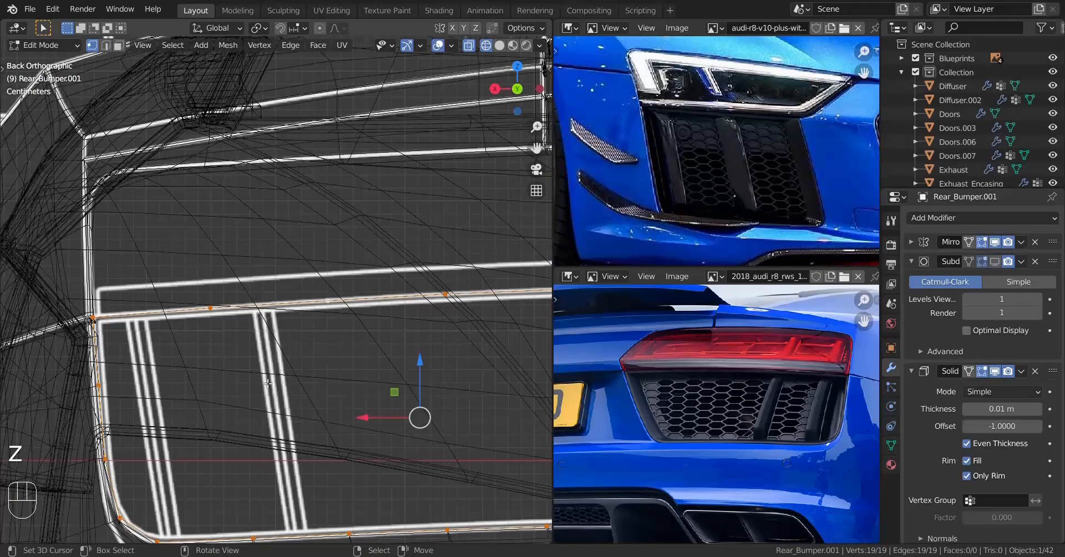
pyautogui.scroll(-2, 244, 386)
pyautogui.press('z')
pyautogui.click(314, 383)
pyautogui.moveTo(273, 382)
pyautogui.keyDown('shift'); pyautogui.mouseDown(button='middle')
pyautogui.moveTo(230, 380)
pyautogui.moveTo(250, 382)
pyautogui.moveTo(283, 433)
pyautogui.moveTo(294, 421)
pyautogui.mouseUp(button='middle'); pyautogui.keyUp('shift')
# Step: Leave edit mode and hide every object except the vent outline and Rear_Bumper
pyautogui.scroll(-5, 230, 380)
pyautogui.press('Tab')
pyautogui.moveTo(347, 364); pyautogui.dragTo(417, 314, button='middle')
pyautogui.keyDown('shift'); pyautogui.rightClick(428, 345); pyautogui.keyUp('shift')
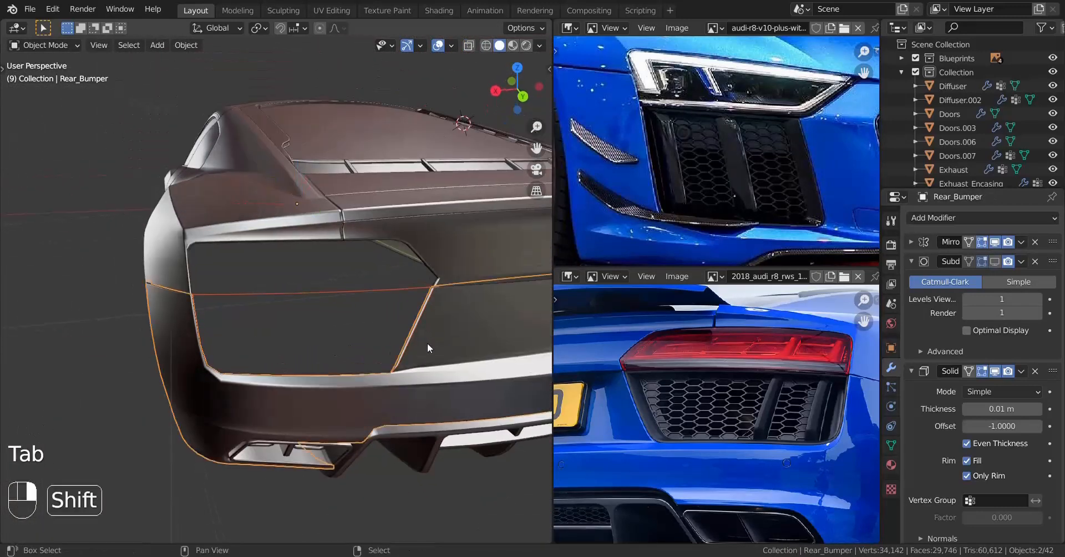
pyautogui.hotkey('ctrl', 'i')
pyautogui.press('h')
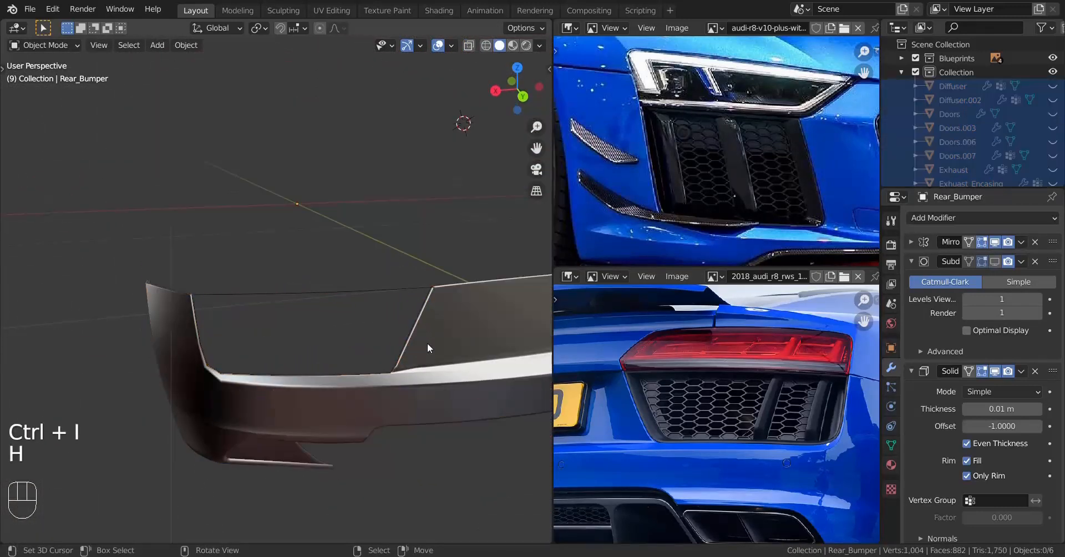
# Step: Select all vertices of the Rear_Bumper.001 vent outline in the back view and fill them with a face
pyautogui.rightClick(392, 285)
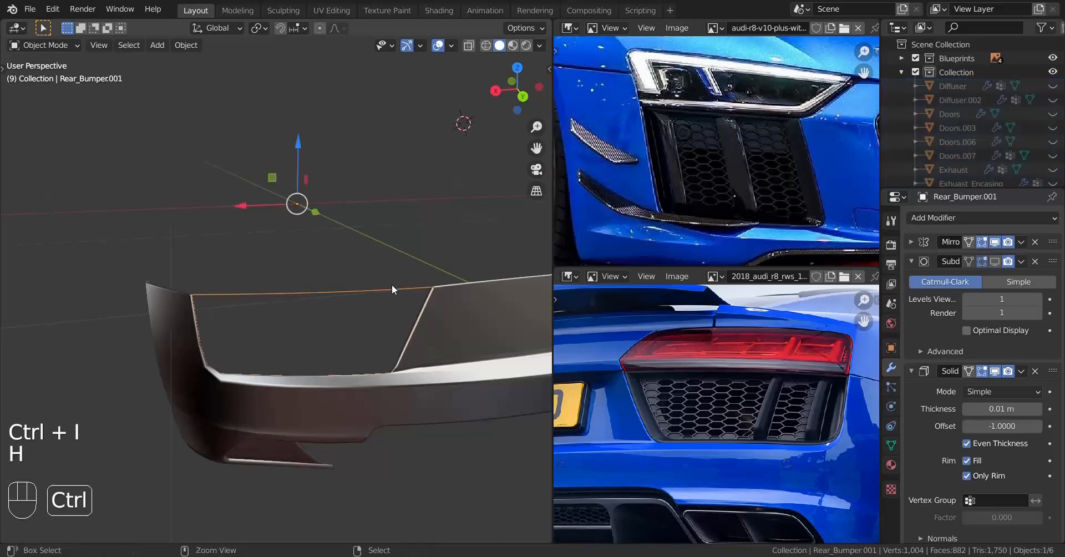
pyautogui.press('ctrl+KP_1')
pyautogui.press('Tab')
pyautogui.press('a')
pyautogui.scroll(6, 333, 299)
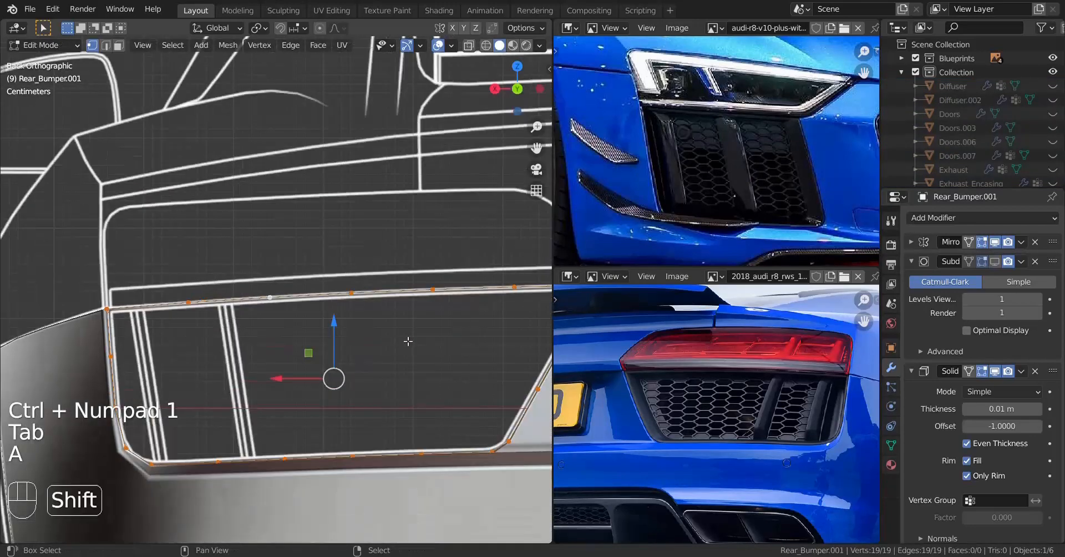
pyautogui.scroll(-2, 268, 316)
pyautogui.press('f')
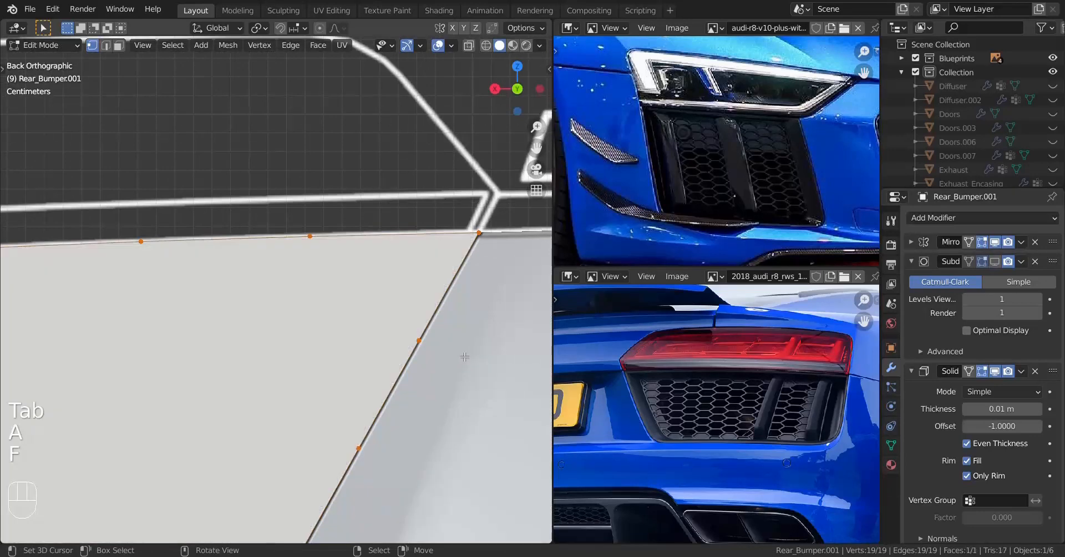
# Step: Inset the filled vent face by about 0.006 m to match the inner blueprint line in wireframe
pyautogui.scroll(-4, 385, 355)
pyautogui.press('z')
pyautogui.scroll(3, 462, 352)
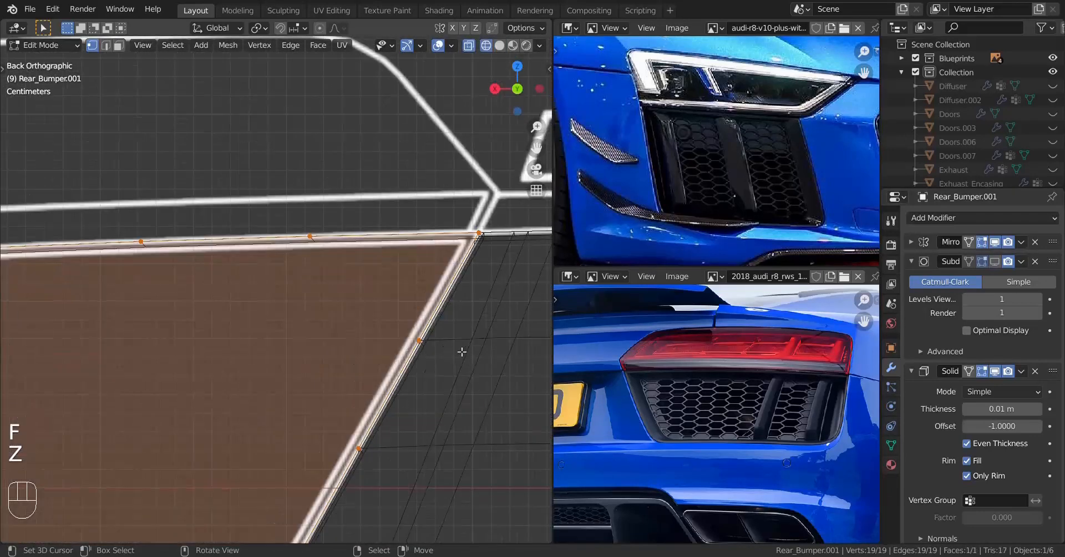
pyautogui.press('i')
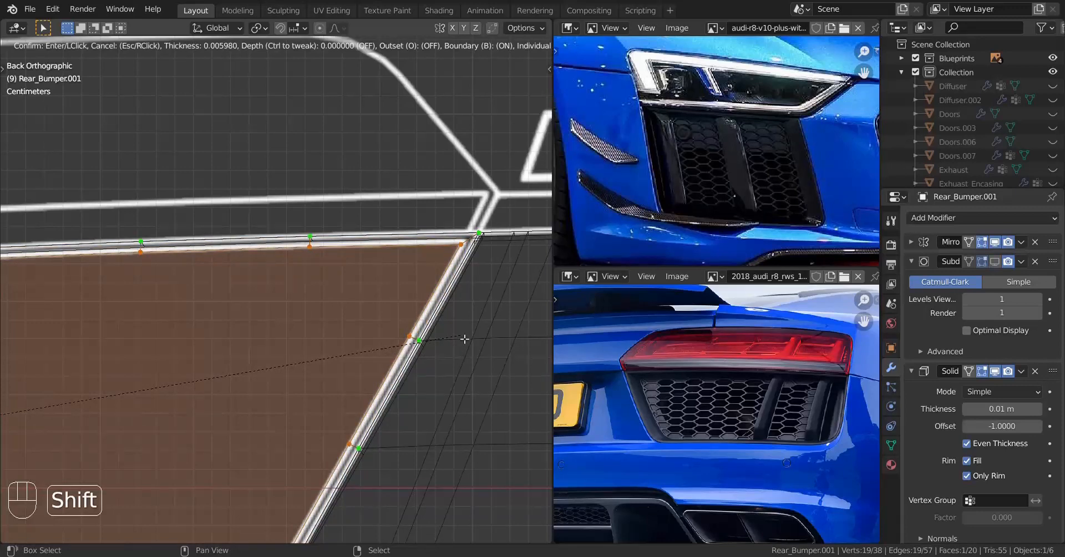
pyautogui.click(453, 329)
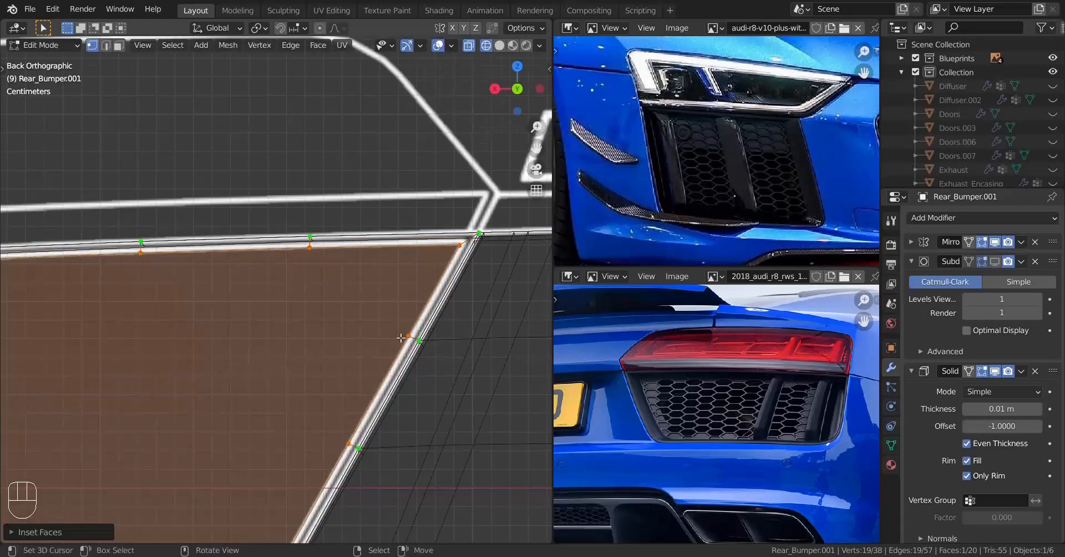
# Step: Delete the inset inner face of the vent so only the rim remains, and return to solid shading
pyautogui.scroll(-5, 454, 329)
pyautogui.keyDown('shift'); pyautogui.moveTo(454, 328); pyautogui.dragTo(546, 300, button='middle'); pyautogui.keyUp('shift')
pyautogui.scroll(4, 223, 364)
pyautogui.scroll(2, 342, 330)
pyautogui.keyDown('shift'); pyautogui.moveTo(223, 364); pyautogui.dragTo(353, 355, button='middle'); pyautogui.keyUp('shift')
pyautogui.scroll(-3, 289, 348)
pyautogui.press('x')
pyautogui.click(345, 240)
pyautogui.scroll(-4, 312, 300)
pyautogui.scroll(8, 352, 354)
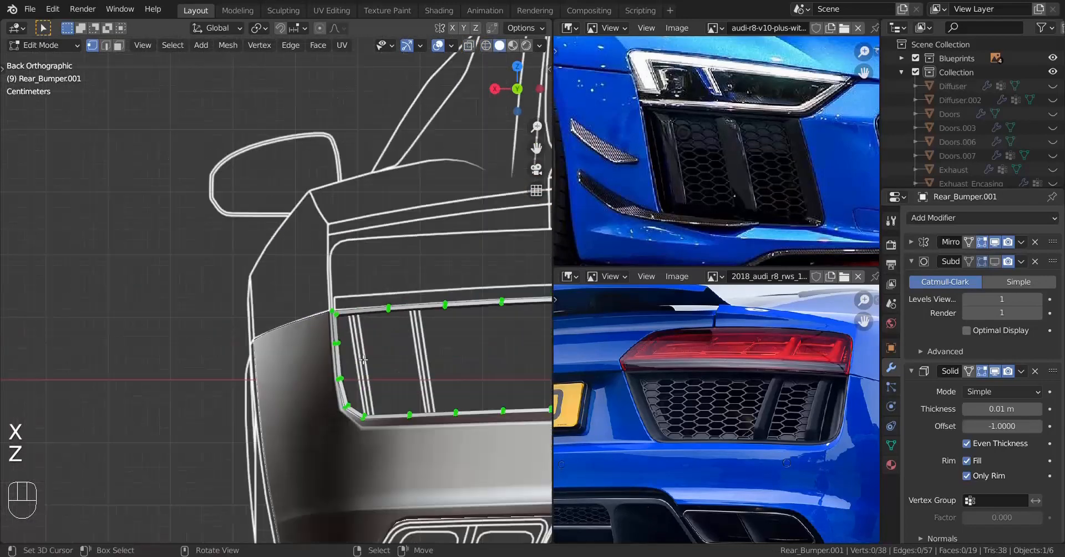
# Step: Check the vent rim's corners against the blueprint, then leave edit mode and turn off the Solidify modifier's viewport display
pyautogui.keyDown('shift'); pyautogui.moveTo(285, 312); pyautogui.dragTo(145, 256, button='middle'); pyautogui.keyUp('shift')
pyautogui.scroll(4, 145, 256)
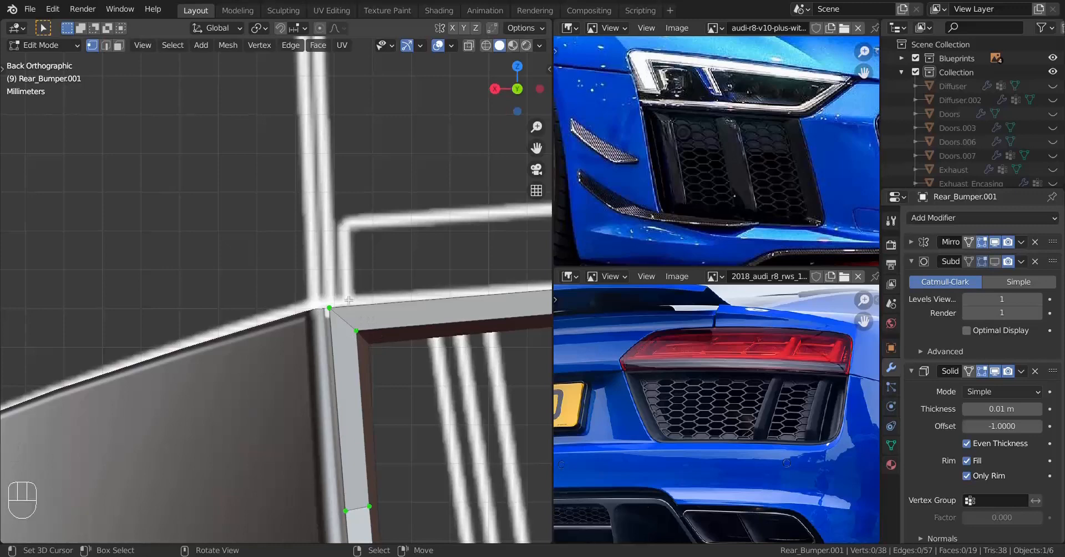
pyautogui.scroll(-5, 346, 310)
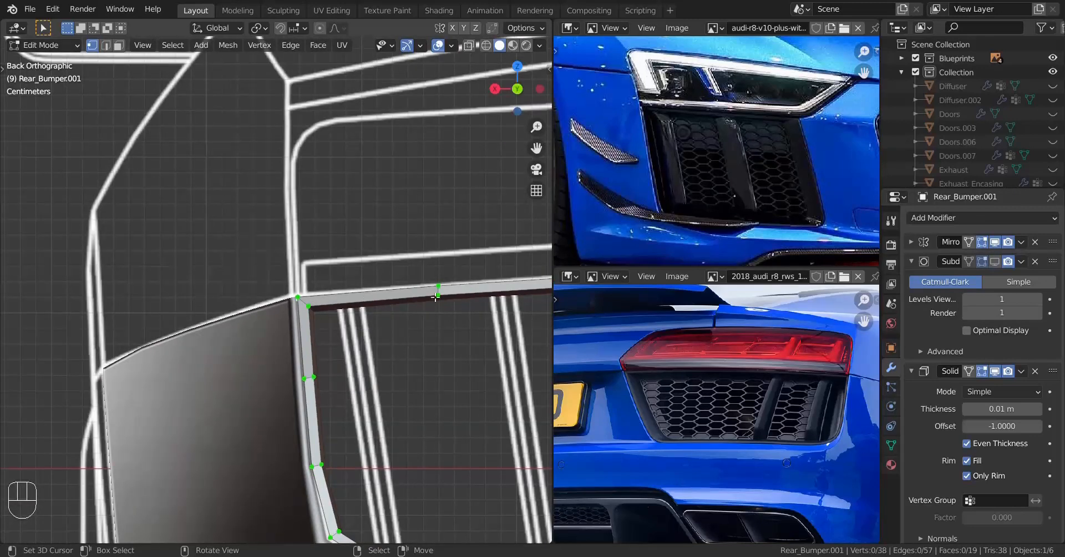
pyautogui.scroll(-4, 496, 297)
pyautogui.keyDown('shift'); pyautogui.moveTo(318, 324); pyautogui.dragTo(346, 383, button='middle'); pyautogui.keyUp('shift')
pyautogui.scroll(6, 257, 257)
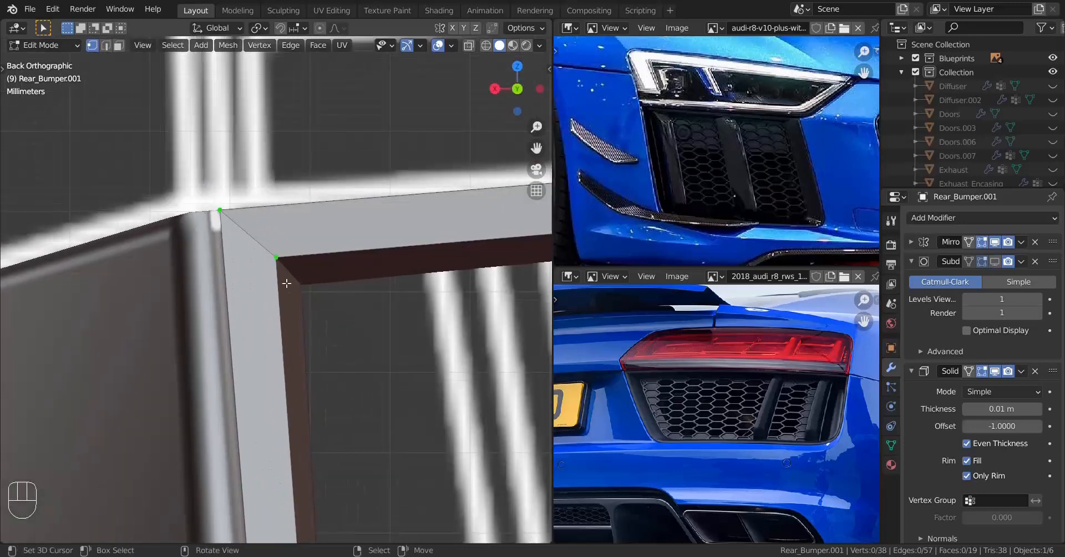
pyautogui.scroll(-9, 302, 284)
pyautogui.press('Tab')
pyautogui.moveTo(248, 331); pyautogui.dragTo(351, 382, button='middle')
pyautogui.scroll(2, 351, 382)
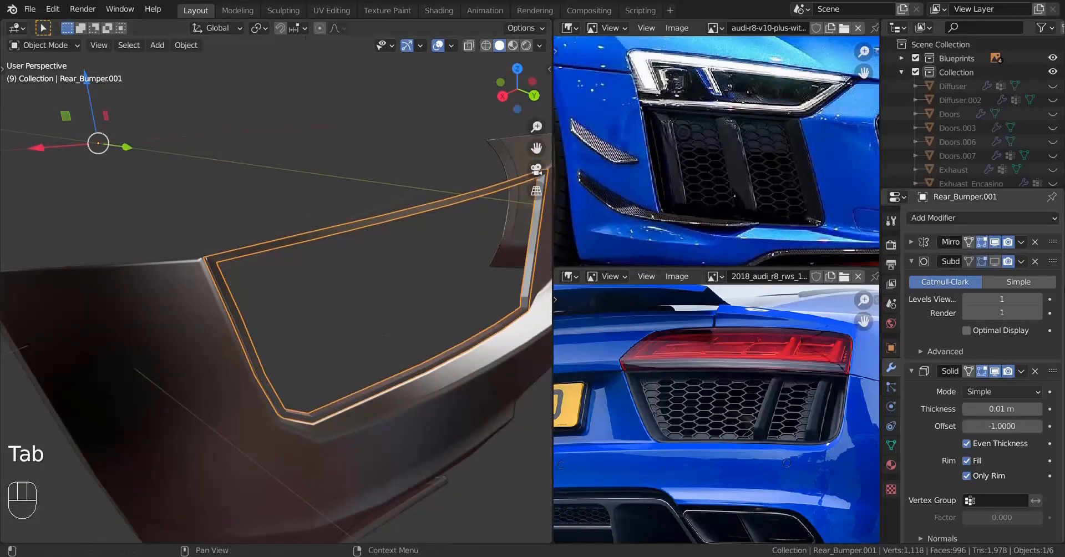
pyautogui.click(992, 372)
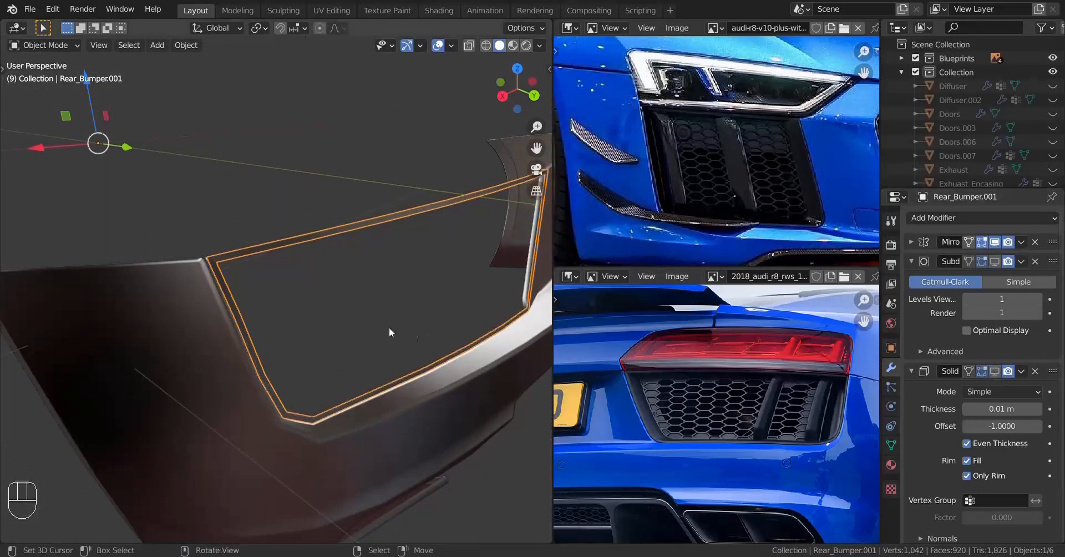
# Step: Knife-cut the rim's upper outer corner from its inner vertex in the back view and join the corner faces into one quad
pyautogui.moveTo(361, 324); pyautogui.dragTo(332, 321, button='middle')
pyautogui.scroll(2, 332, 321)
pyautogui.moveTo(299, 286); pyautogui.dragTo(315, 291, button='middle')
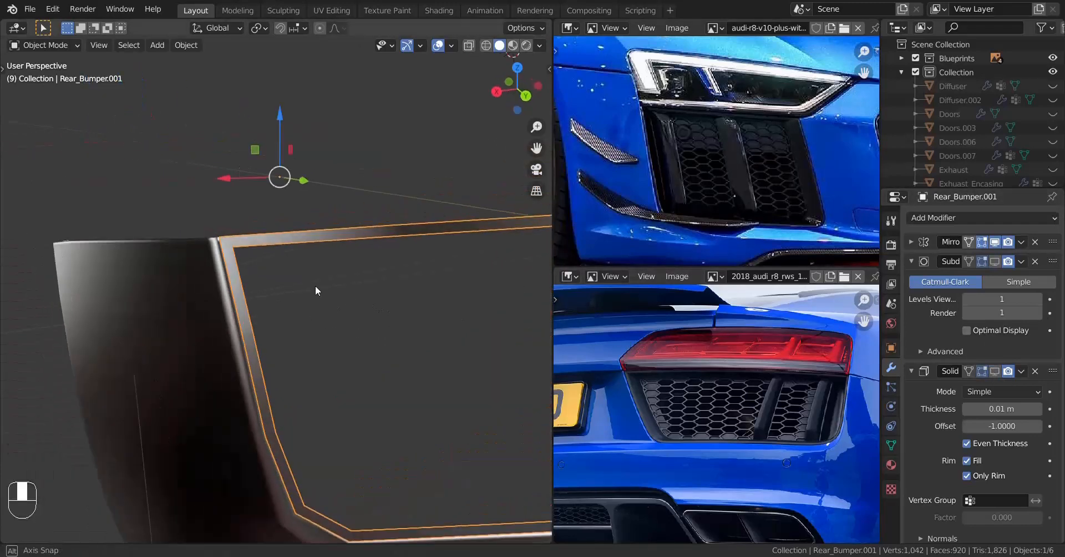
pyautogui.press('ctrl+KP_1')
pyautogui.scroll(4, 315, 285)
pyautogui.press('Tab')
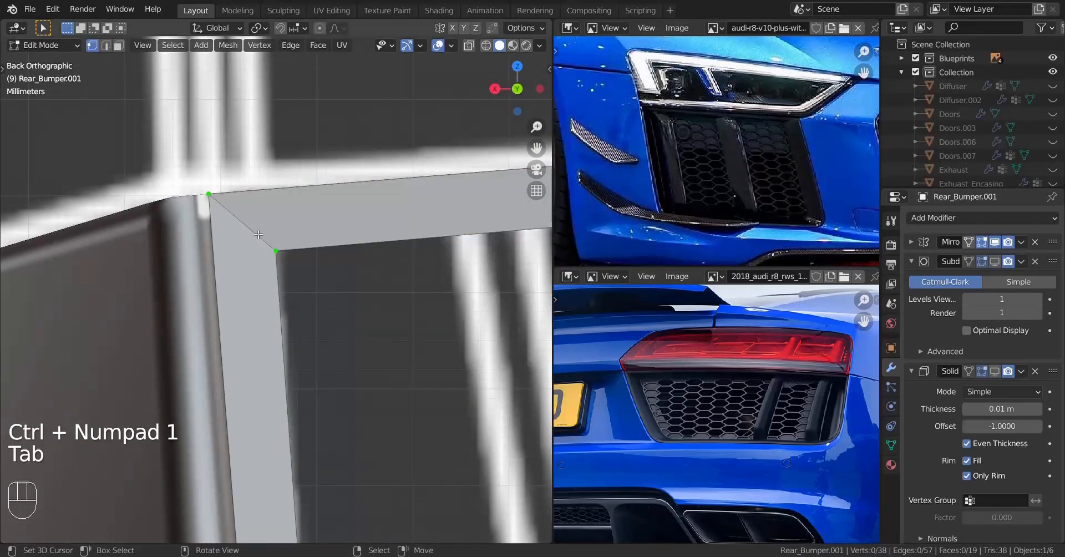
pyautogui.press('k')
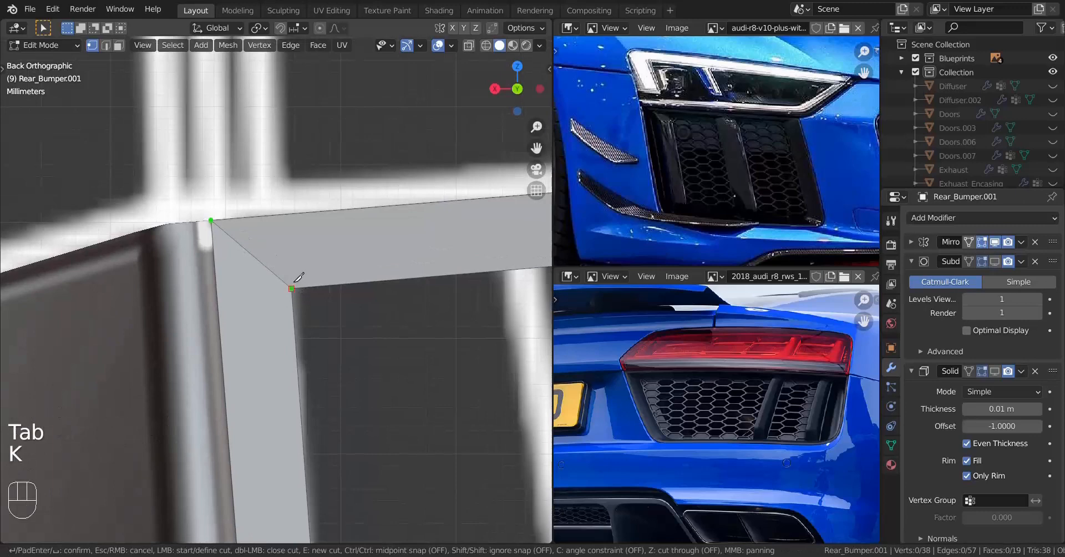
pyautogui.press('Return')
pyautogui.scroll(-3, 275, 257)
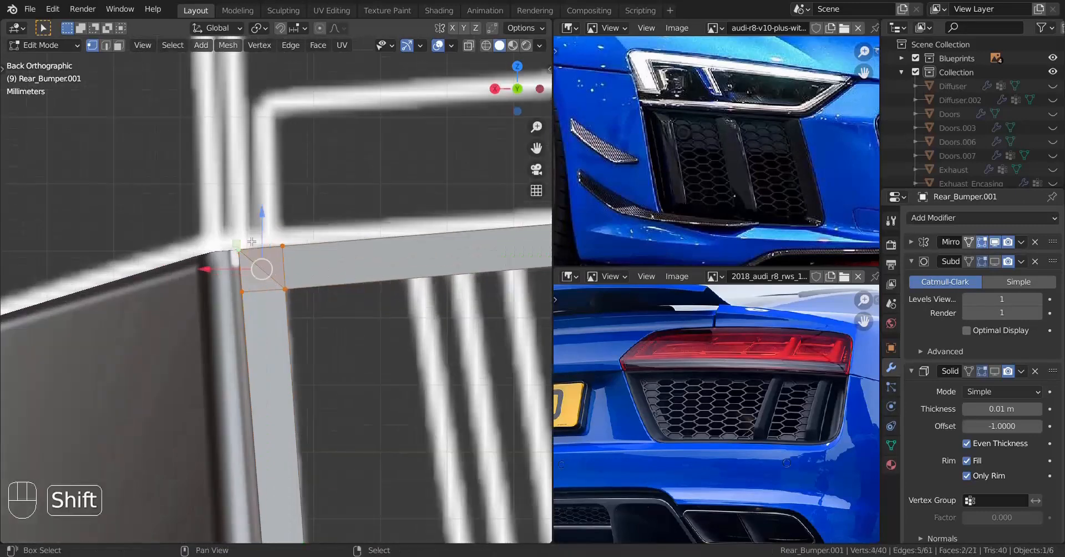
pyautogui.press('f')
# Step: Knife-cut the rim's upper corner nearest the R8 badge and join only that corner's pieces into one quad
pyautogui.scroll(-14, 284, 265)
pyautogui.keyDown('shift'); pyautogui.moveTo(524, 288); pyautogui.dragTo(259, 297, button='middle'); pyautogui.keyUp('shift')
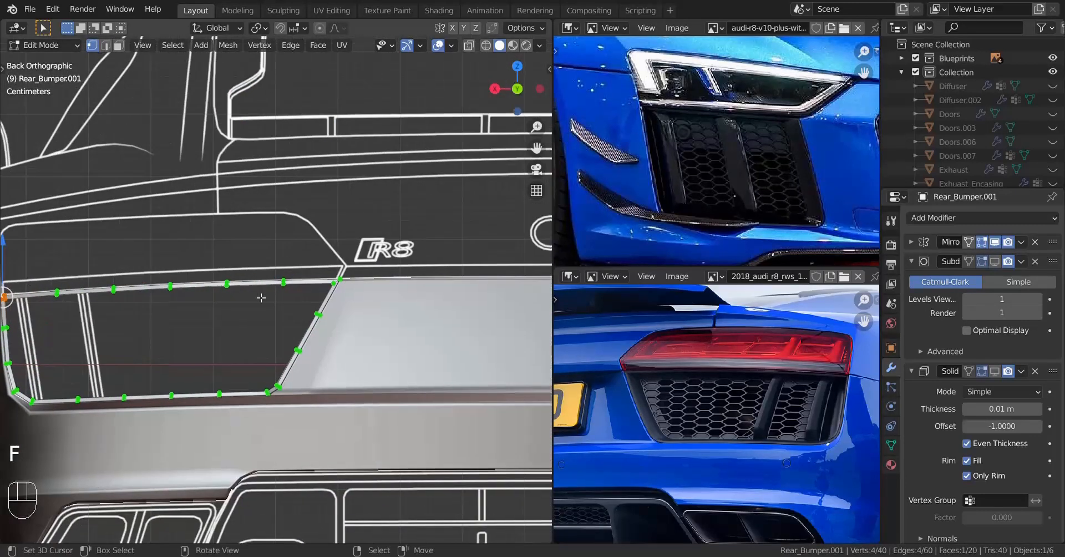
pyautogui.scroll(8, 439, 273)
pyautogui.scroll(5, 438, 273)
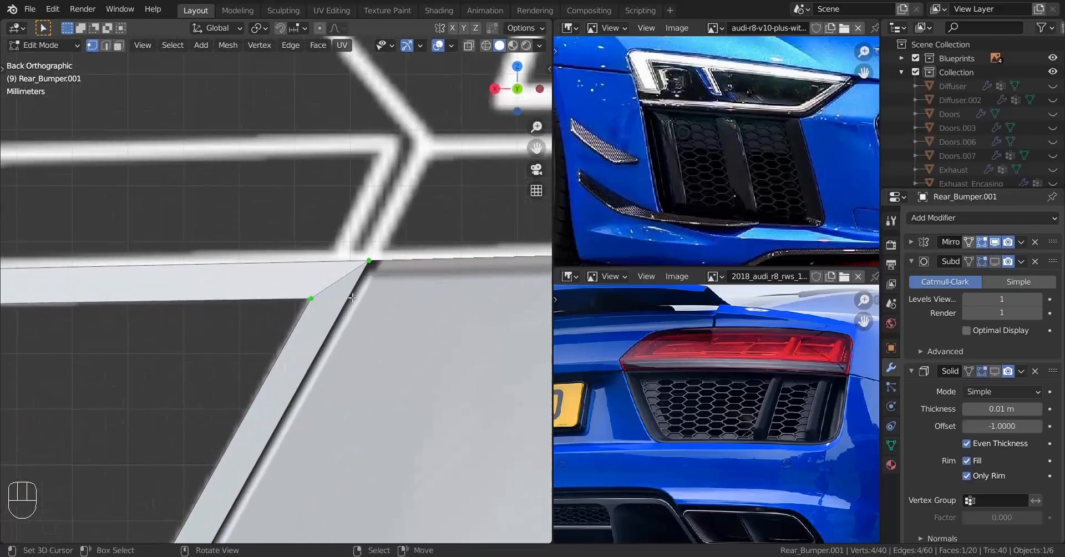
pyautogui.press('k')
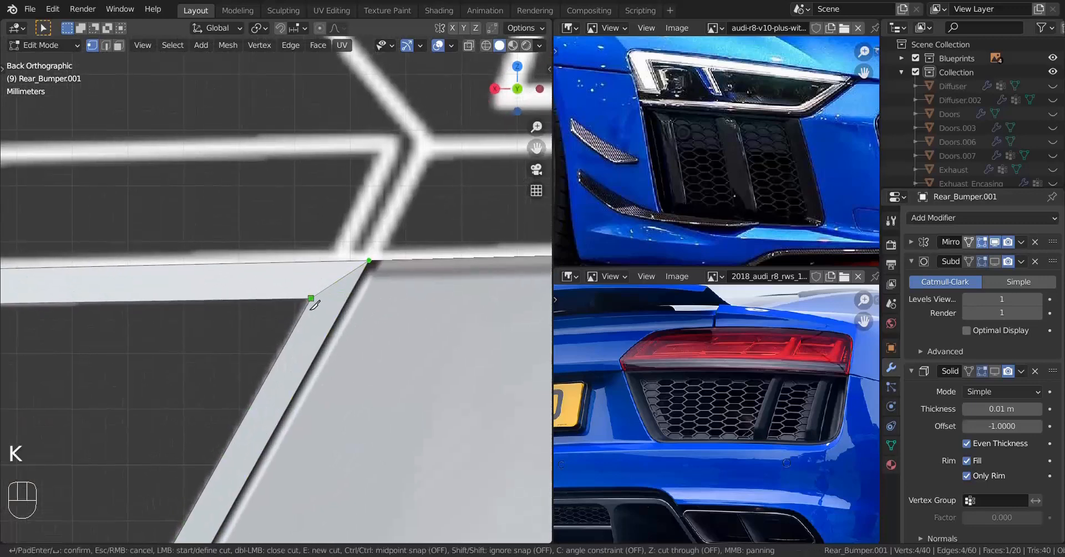
pyautogui.click(376, 301)
pyautogui.press('Return')
pyautogui.scroll(-13, 311, 303)
pyautogui.keyDown('shift'); pyautogui.moveTo(235, 303); pyautogui.dragTo(282, 302, button='middle'); pyautogui.keyUp('shift')
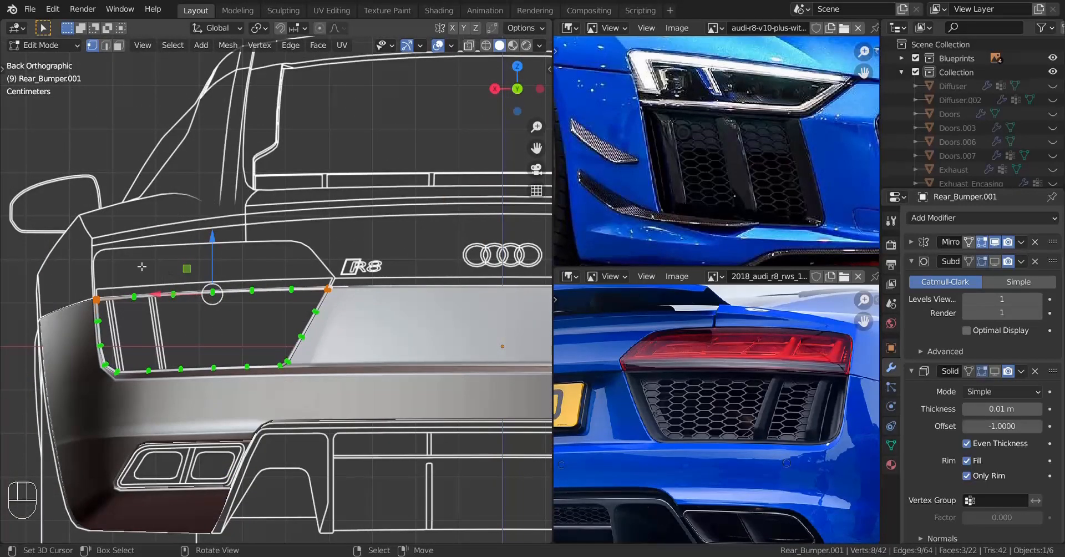
pyautogui.keyDown('ctrl'); pyautogui.moveTo(52, 246); pyautogui.dragTo(138, 327); pyautogui.keyUp('ctrl')
pyautogui.scroll(5, 393, 317)
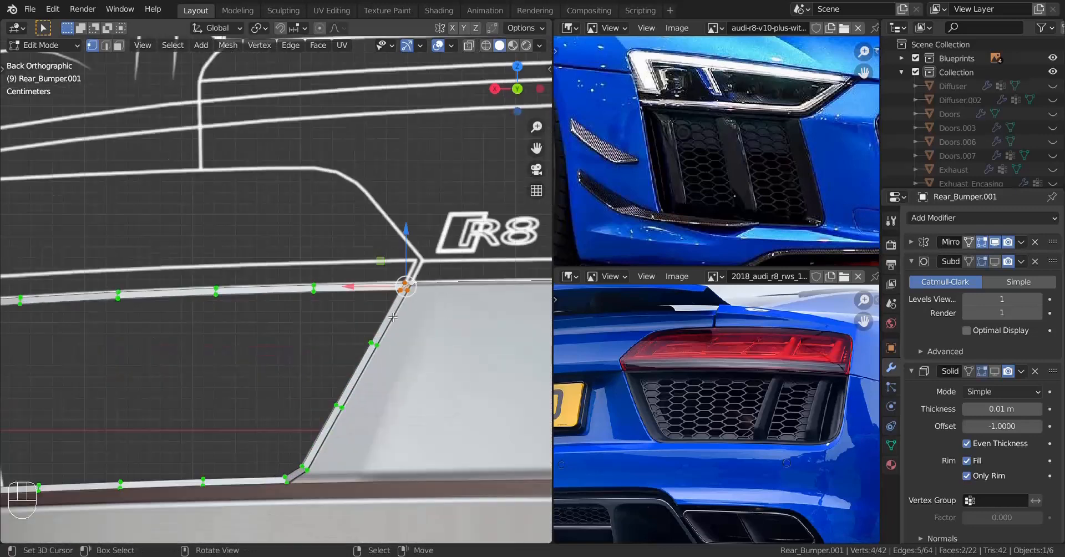
pyautogui.scroll(6, 240, 291)
pyautogui.keyDown('shift'); pyautogui.moveTo(321, 302); pyautogui.dragTo(331, 335, button='middle'); pyautogui.keyUp('shift')
pyautogui.press('z')
pyautogui.scroll(-14, 359, 288)
# Step: Examine the vent rim's fit against the bumper from several angles in object mode and edit mode
pyautogui.press('Tab')
pyautogui.scroll(5, 269, 324)
pyautogui.keyDown('shift'); pyautogui.moveTo(269, 324); pyautogui.dragTo(292, 268, button='middle'); pyautogui.keyUp('shift')
pyautogui.moveTo(293, 267); pyautogui.dragTo(332, 285, button='middle')
pyautogui.scroll(-2, 332, 262)
pyautogui.scroll(2, 261, 291)
pyautogui.press('Tab')
pyautogui.scroll(-2, 321, 288)
pyautogui.press('a')
pyautogui.scroll(3, 349, 300)
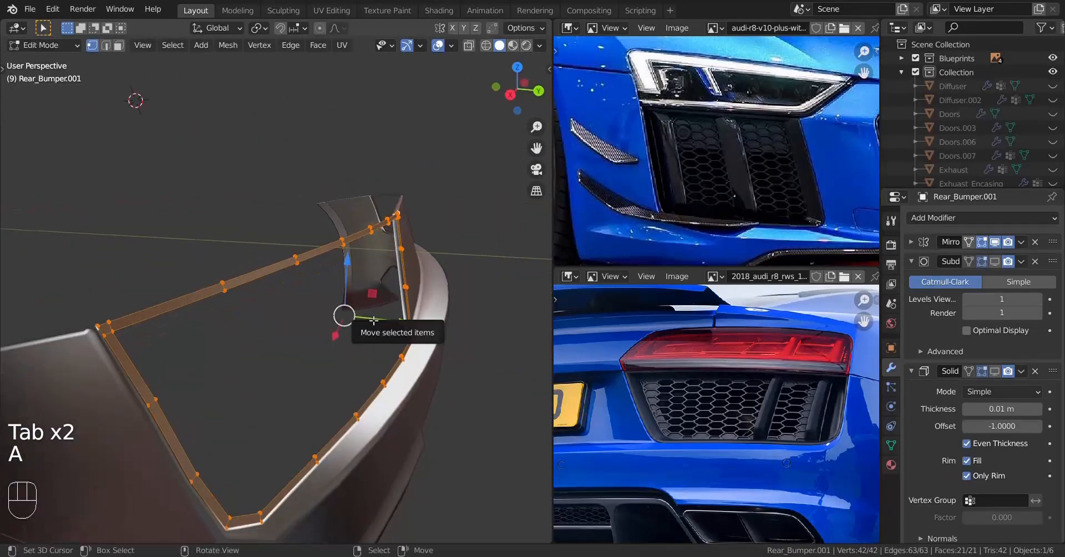
pyautogui.moveTo(373, 321); pyautogui.dragTo(200, 318, button='middle')
pyautogui.scroll(3, 199, 318)
pyautogui.keyDown('shift'); pyautogui.moveTo(225, 355); pyautogui.dragTo(188, 277, button='middle'); pyautogui.keyUp('shift')
pyautogui.keyDown('shift'); pyautogui.moveTo(169, 311); pyautogui.dragTo(228, 296, button='middle'); pyautogui.keyUp('shift')
pyautogui.scroll(1, 228, 296)
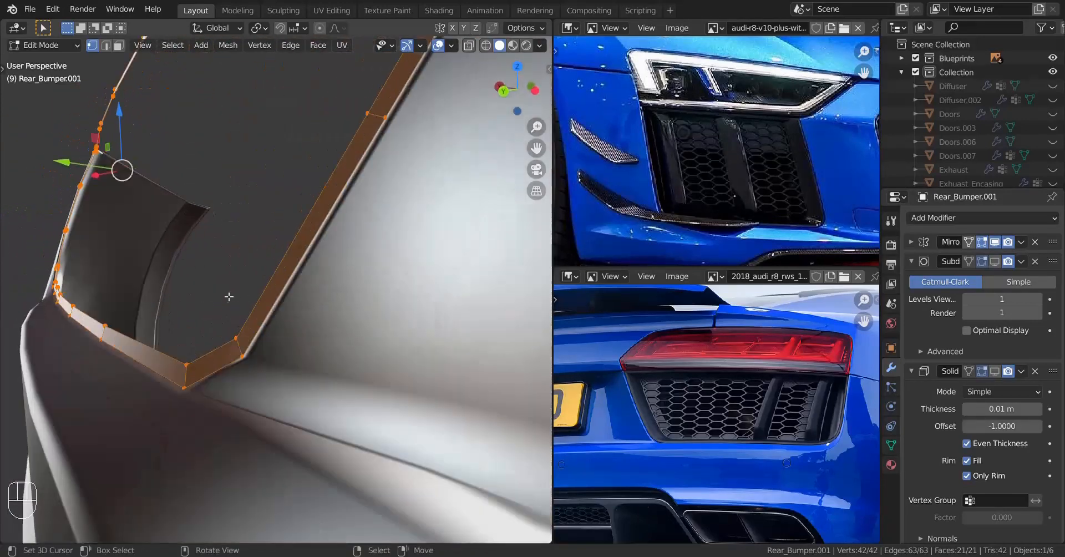
# Step: Move the two vertices of the edge at the rim's lower inner corner to fit it against the bumper
pyautogui.click(236, 336)
pyautogui.press('KP_Decimal')
pyautogui.moveTo(239, 335); pyautogui.dragTo(245, 300, button='middle')
pyautogui.keyDown('shift'); pyautogui.rightClick(288, 321); pyautogui.keyUp('shift')
pyautogui.keyDown('shift'); pyautogui.moveTo(228, 308); pyautogui.dragTo(122, 278); pyautogui.keyUp('shift')
pyautogui.moveTo(122, 277); pyautogui.dragTo(404, 288, button='middle')
pyautogui.scroll(-11, 333, 308)
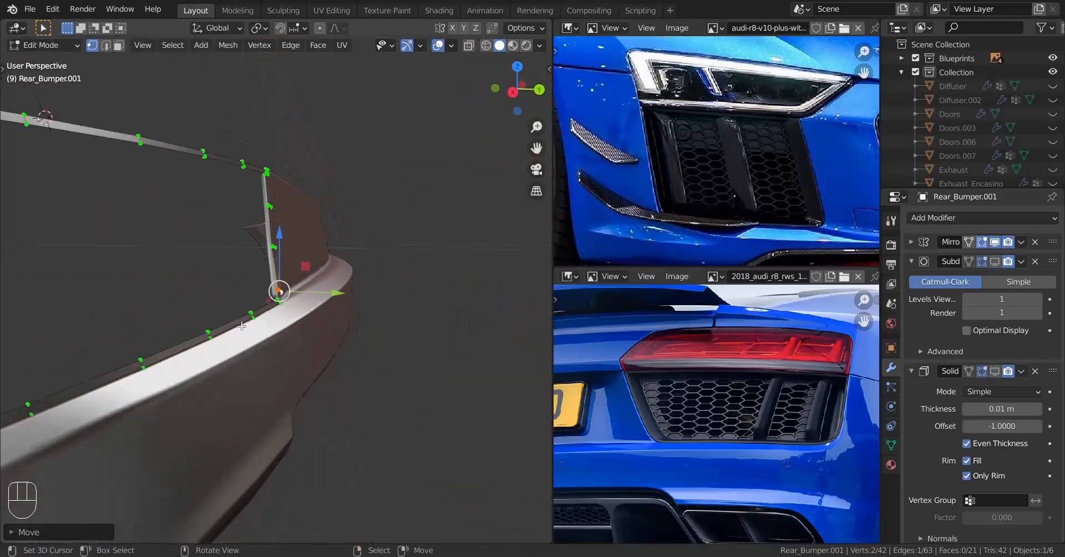
# Step: Select the entire vent rim and extrude it inward into the bumper along global Y
pyautogui.keyDown('shift'); pyautogui.moveTo(211, 339); pyautogui.dragTo(272, 344, button='middle'); pyautogui.keyUp('shift')
pyautogui.scroll(5, 283, 338)
pyautogui.scroll(-2, 282, 338)
pyautogui.press('a')
pyautogui.press('e')
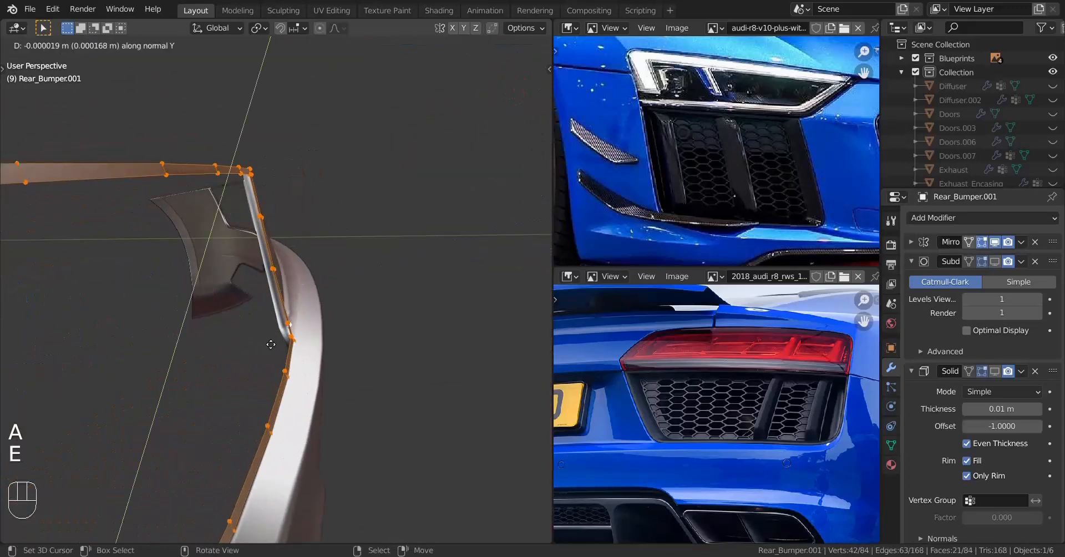
pyautogui.press('shift')
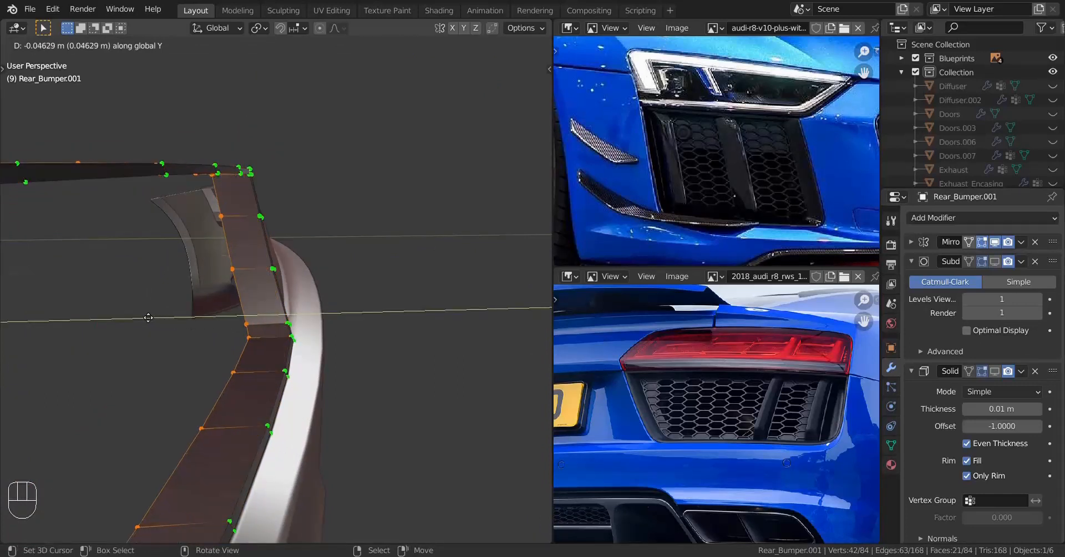
pyautogui.click(61, 317)
# Step: Delete the back faces of the extruded frame and recalculate all its normals to face outside
pyautogui.moveTo(61, 316); pyautogui.dragTo(300, 330, button='middle')
pyautogui.press('x')
pyautogui.click(381, 305)
pyautogui.moveTo(366, 311)
pyautogui.mouseDown(button='middle')
pyautogui.moveTo(223, 331)
pyautogui.moveTo(92, 330)
pyautogui.moveTo(305, 337)
pyautogui.moveTo(235, 350)
pyautogui.moveTo(366, 380)
pyautogui.moveTo(270, 398)
pyautogui.moveTo(336, 371)
pyautogui.mouseUp(button='middle')
pyautogui.press('a')
pyautogui.hotkey('shift', 'n')
pyautogui.press('Tab')
pyautogui.scroll(3, 372, 382)
pyautogui.scroll(1, 344, 380)
pyautogui.press('Tab')
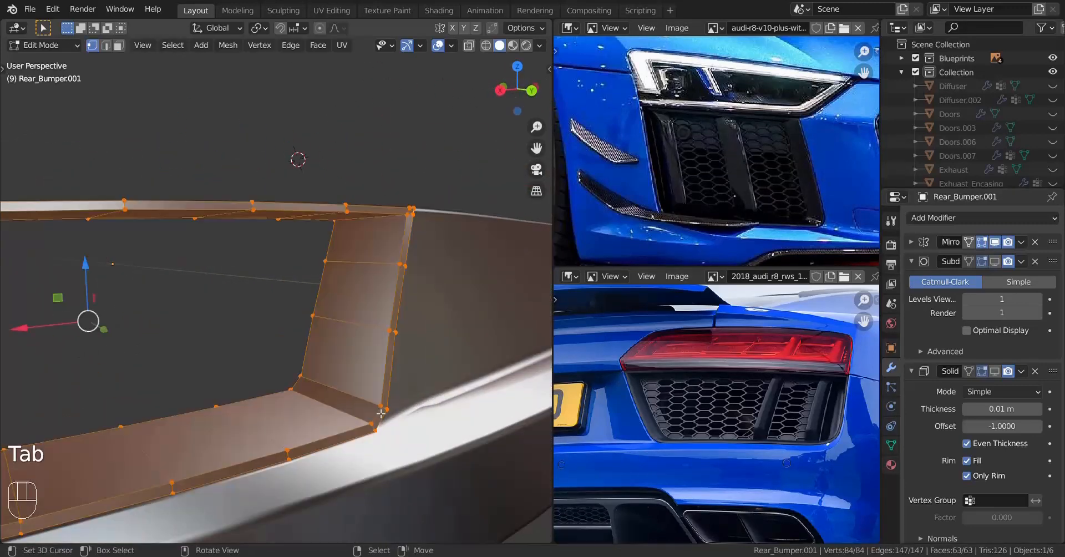
# Step: Add a loop cut around the vent frame's inner walls, slid toward the front rim
pyautogui.moveTo(381, 413); pyautogui.dragTo(372, 409, button='middle')
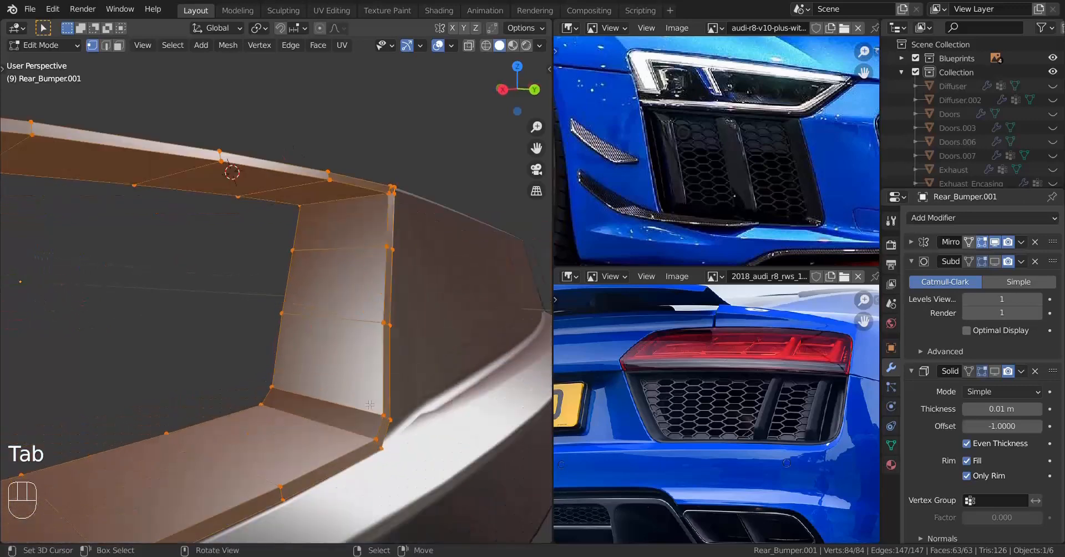
pyautogui.hotkey('ctrl', 'r')
pyautogui.click(355, 395)
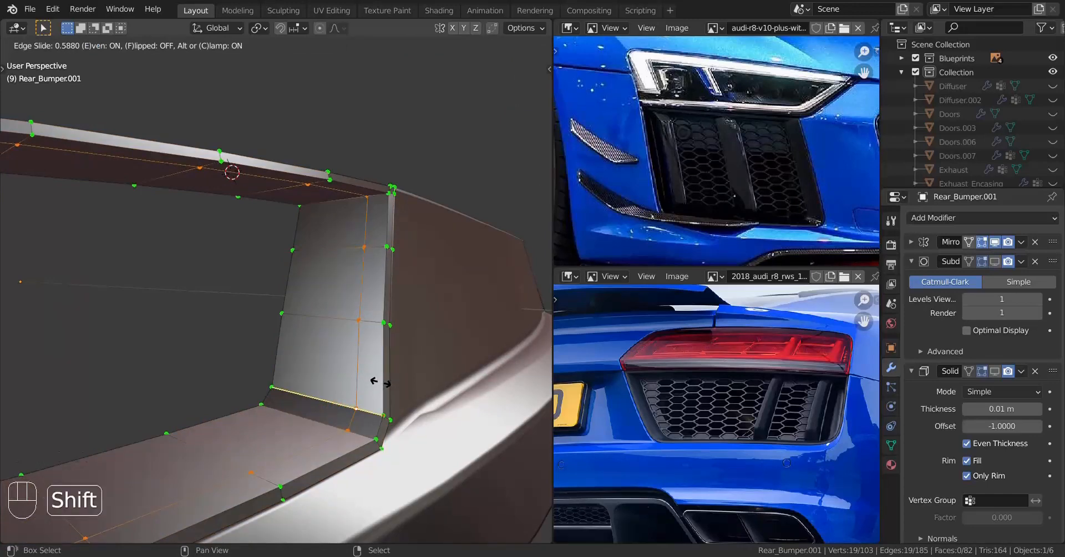
pyautogui.click(339, 371)
pyautogui.moveTo(340, 371); pyautogui.dragTo(426, 449, button='middle')
pyautogui.press('s')
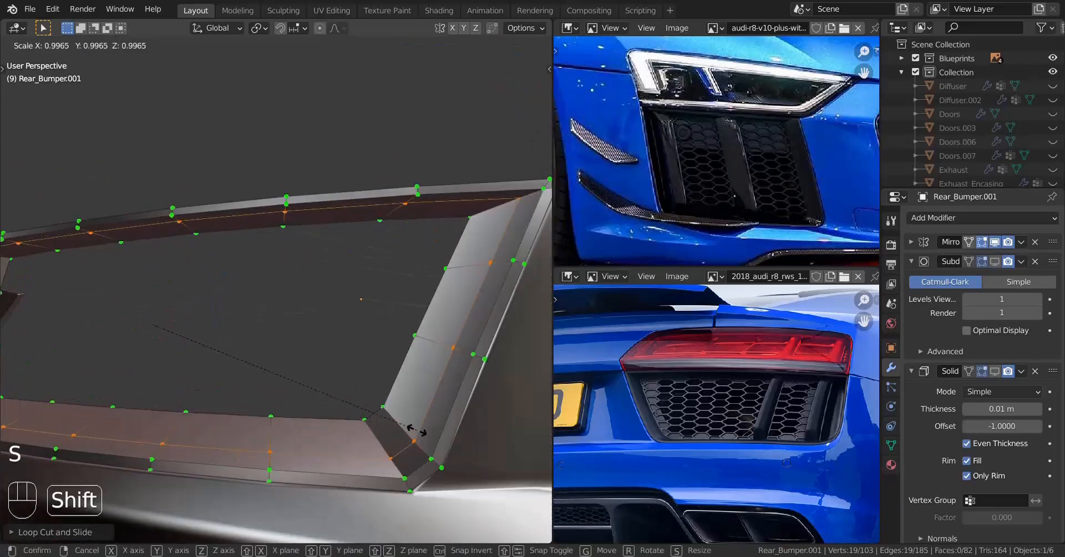
pyautogui.click(413, 427)
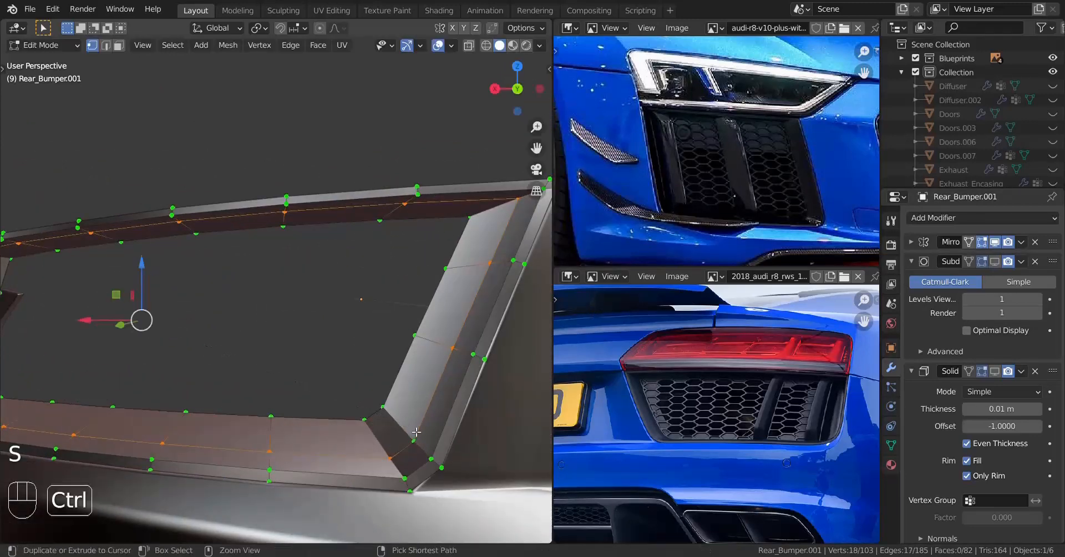
pyautogui.hotkey('ctrl', 'z')
pyautogui.hotkey('ctrl', 'z')
pyautogui.hotkey('ctrl', 'z')
# Step: Scale the new edge loop to about 0.97 in the back view, then scale it to about 0.97 along Z
pyautogui.press('ctrl+KP_1')
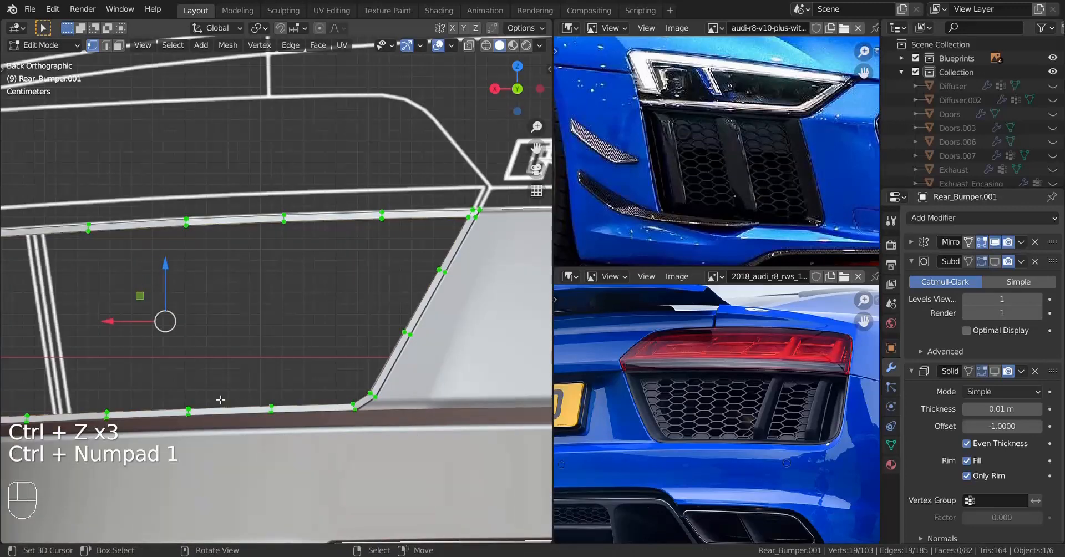
pyautogui.keyDown('shift'); pyautogui.moveTo(220, 399); pyautogui.dragTo(239, 413, button='middle'); pyautogui.keyUp('shift')
pyautogui.press('s')
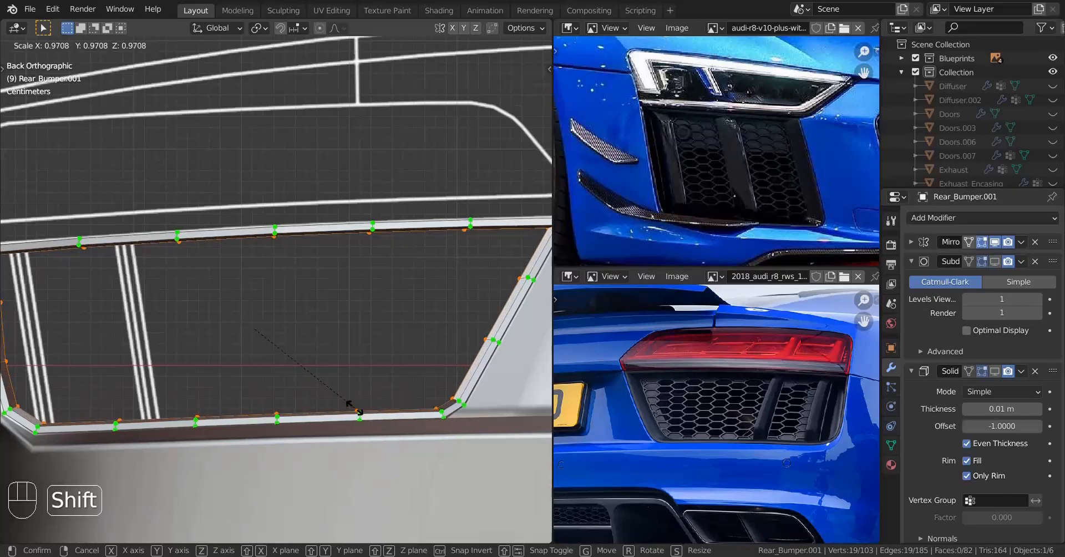
pyautogui.click(357, 409)
pyautogui.keyDown('shift'); pyautogui.moveTo(356, 410); pyautogui.dragTo(400, 434, button='middle'); pyautogui.keyUp('shift')
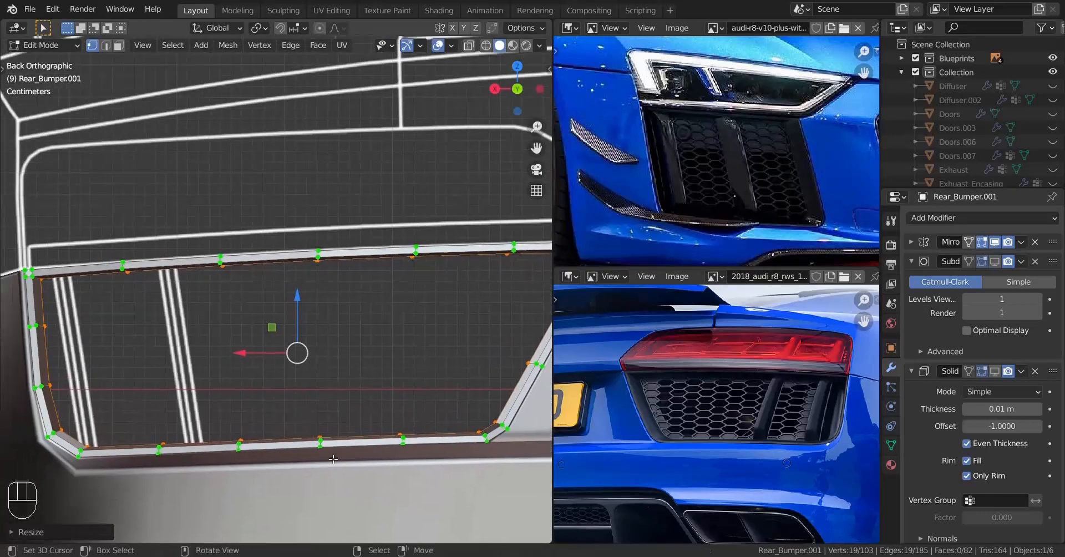
pyautogui.press('s')
pyautogui.press('z')
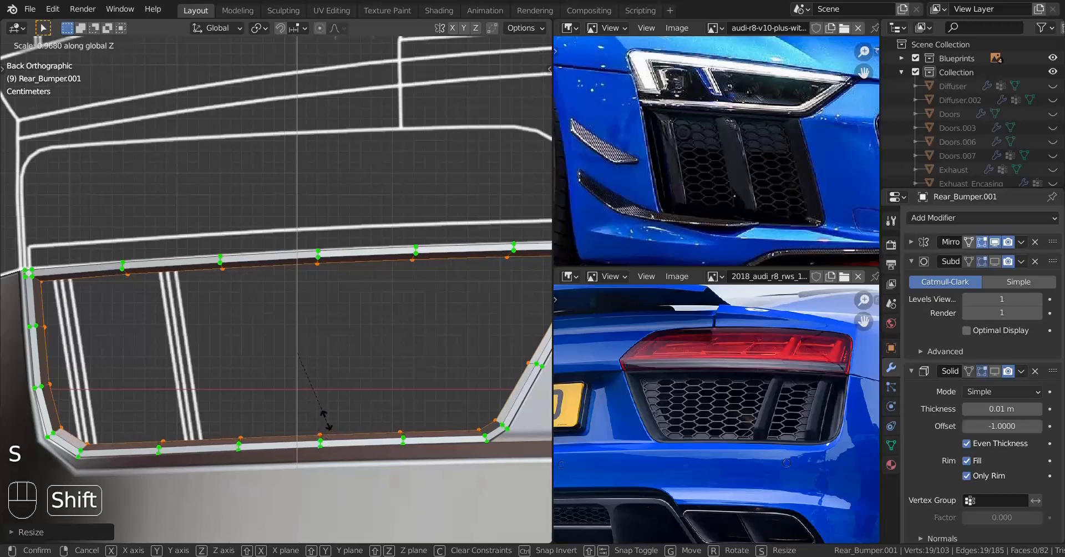
pyautogui.click(330, 421)
# Step: Compare the angled inner wall with the reference photo and shade the vent frame smooth in object mode
pyautogui.moveTo(436, 476); pyautogui.dragTo(288, 393, button='middle')
pyautogui.scroll(4, 695, 436)
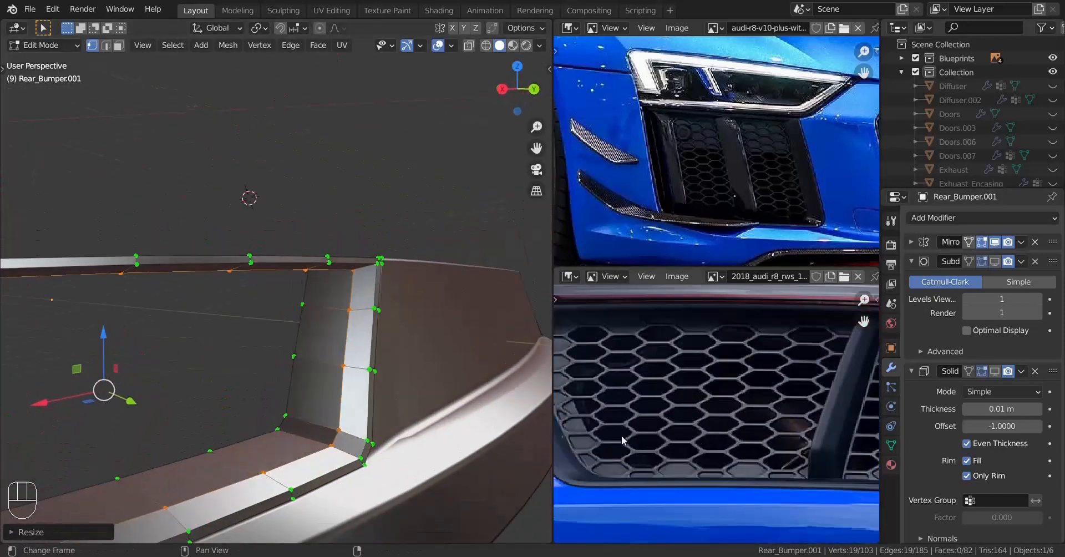
pyautogui.scroll(-2, 327, 425)
pyautogui.moveTo(327, 424); pyautogui.dragTo(151, 374, button='middle')
pyautogui.scroll(2, 329, 400)
pyautogui.scroll(1, 329, 399)
pyautogui.press('Tab')
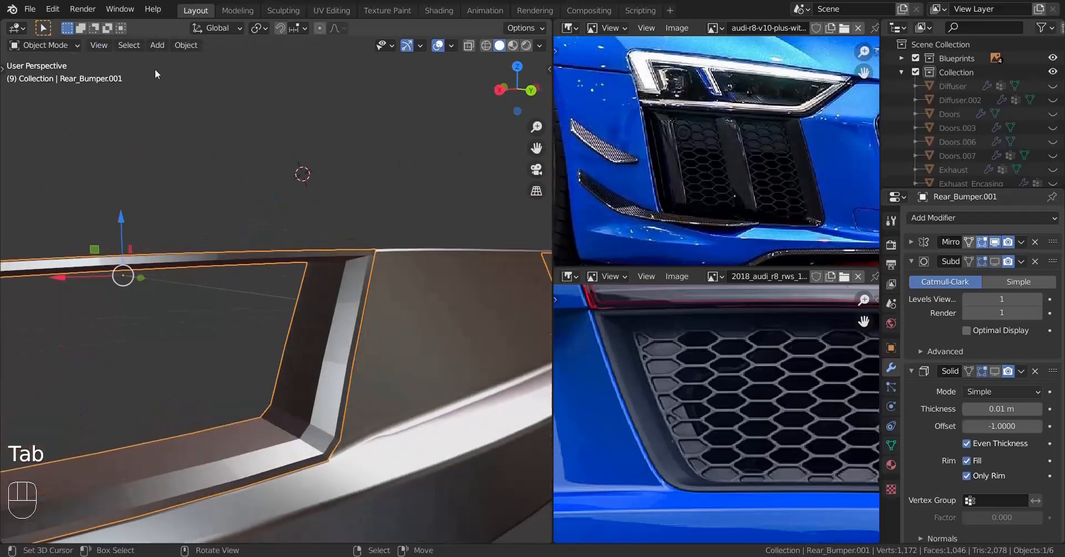
pyautogui.click(187, 45)
pyautogui.click(215, 336)
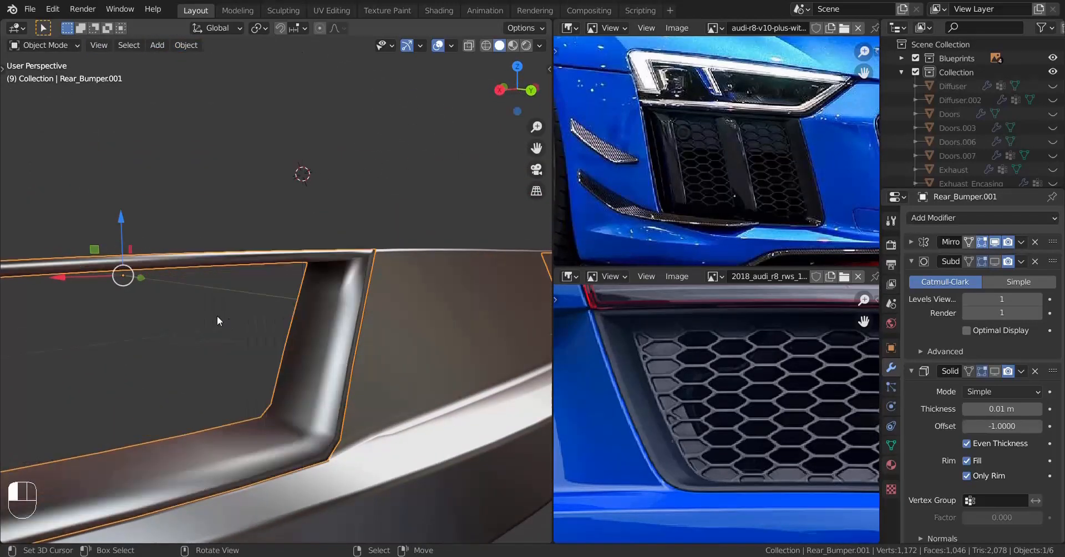
# Step: Add a supporting loop cut on the inner wall close behind the bend, with an edge slide of about 0.92
pyautogui.press('Tab')
pyautogui.moveTo(218, 315); pyautogui.dragTo(251, 249, button='middle')
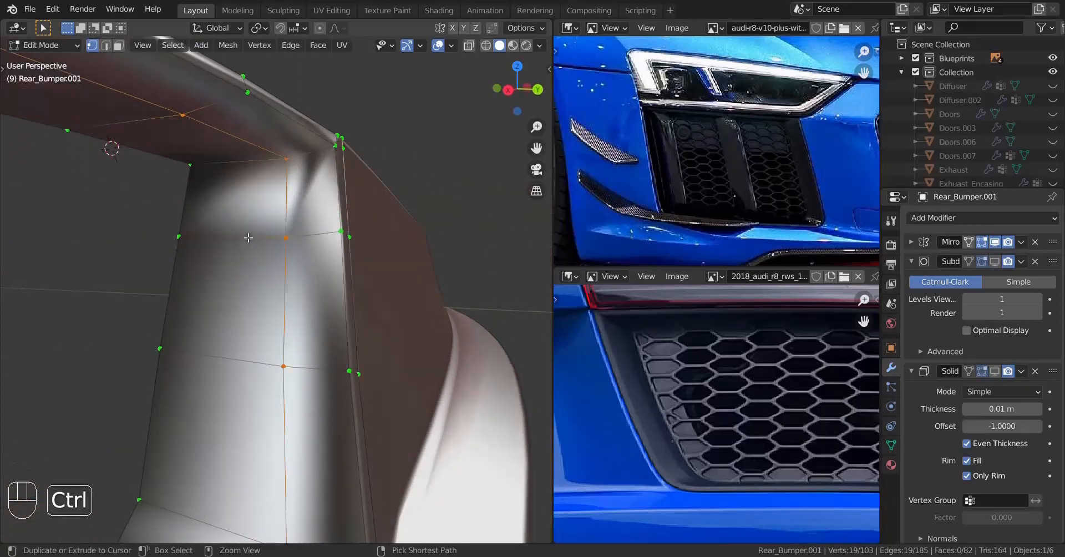
pyautogui.hotkey('ctrl', 'r')
pyautogui.click(248, 237)
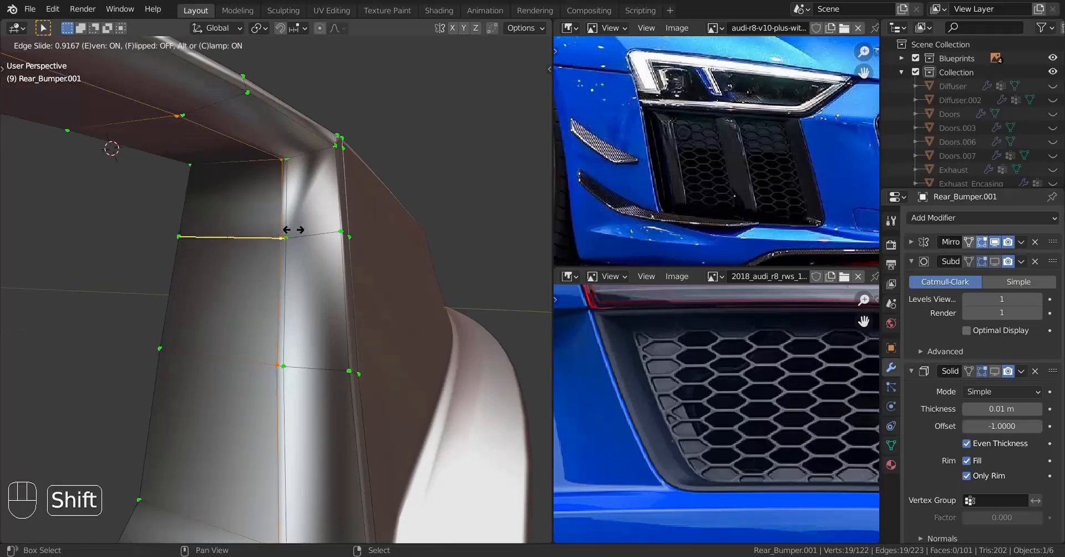
pyautogui.click(294, 230)
# Step: Add a supporting loop cut on the sloped front wall close to the bend, with an even edge slide
pyautogui.moveTo(293, 229); pyautogui.dragTo(242, 244, button='middle')
pyautogui.hotkey('ctrl', 'r')
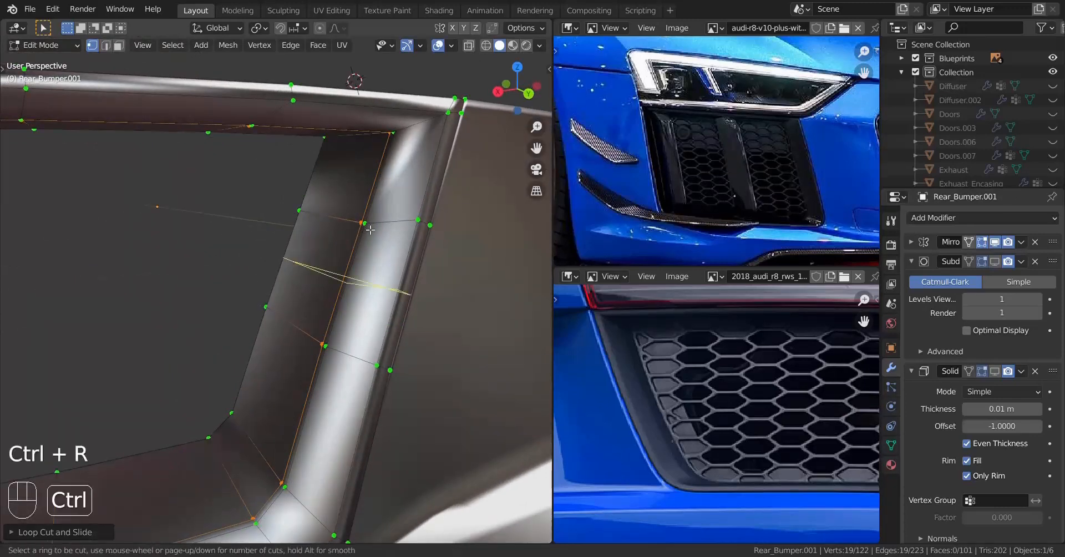
pyautogui.click(372, 226)
pyautogui.press('e')
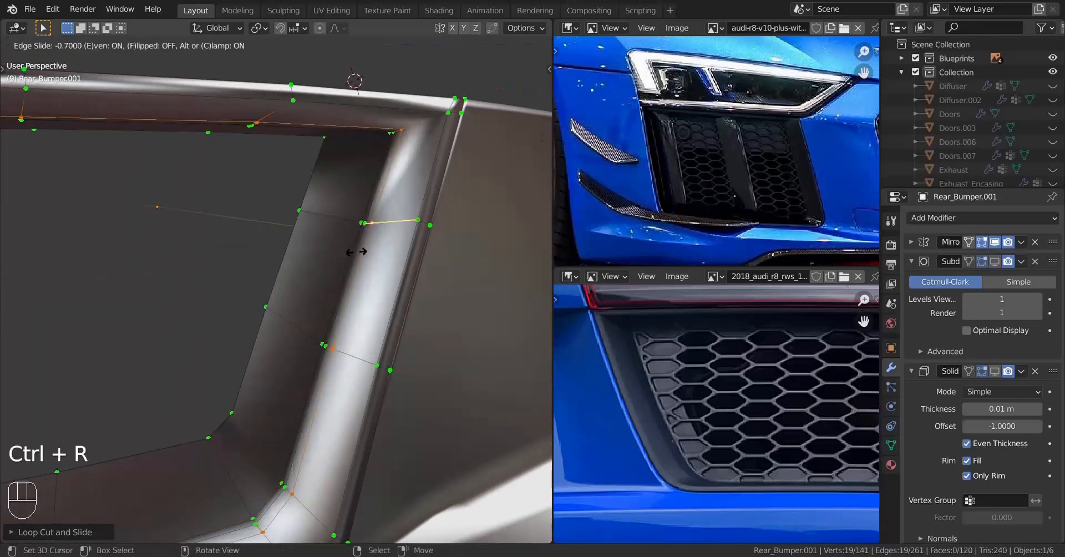
pyautogui.click(340, 270)
# Step: Add another loop cut on the sloped wall close to the front rim, with an even edge slide of about 0.82
pyautogui.moveTo(340, 270); pyautogui.dragTo(371, 236, button='middle')
pyautogui.hotkey('ctrl', 'r')
pyautogui.click(363, 253)
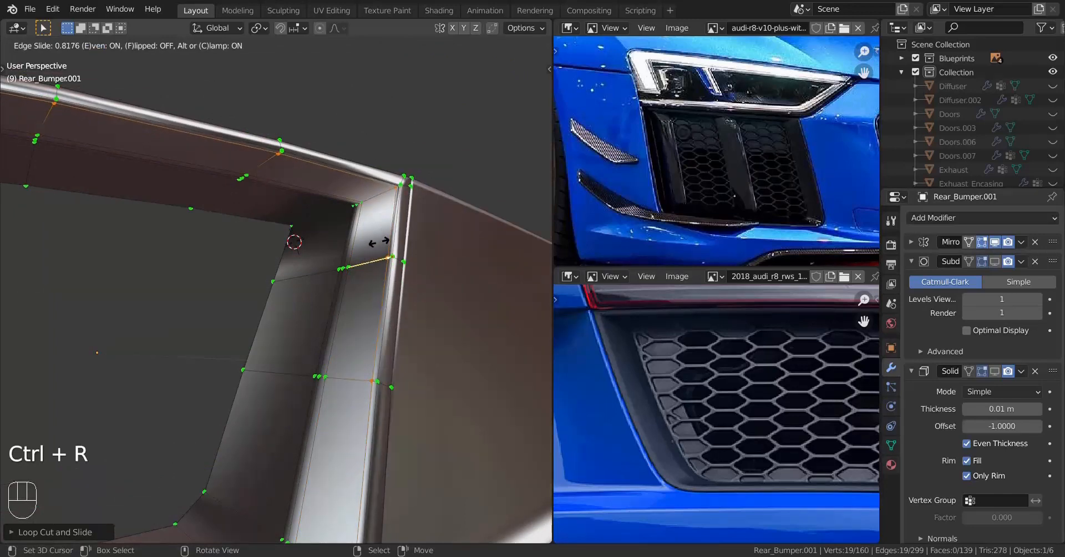
pyautogui.click(377, 247)
# Step: Examine the new supporting loops along the slanted side and upper corner of the vent frame
pyautogui.moveTo(378, 247); pyautogui.dragTo(327, 277, button='middle')
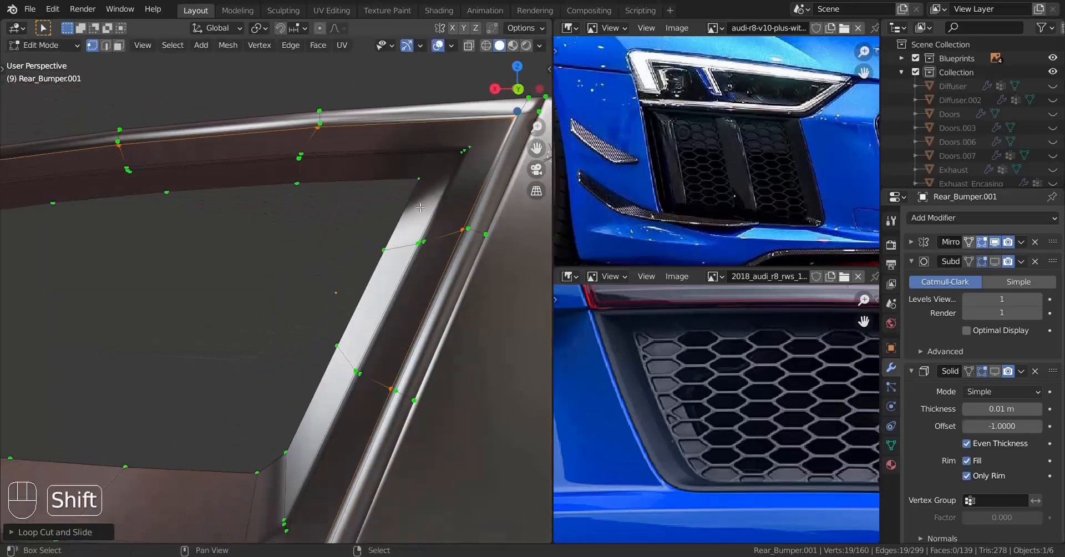
pyautogui.keyDown('shift'); pyautogui.moveTo(422, 235); pyautogui.dragTo(321, 302, button='middle'); pyautogui.keyUp('shift')
pyautogui.moveTo(399, 259); pyautogui.dragTo(374, 286, button='middle')
pyautogui.keyDown('shift'); pyautogui.moveTo(374, 280); pyautogui.dragTo(308, 371, button='middle'); pyautogui.keyUp('shift')
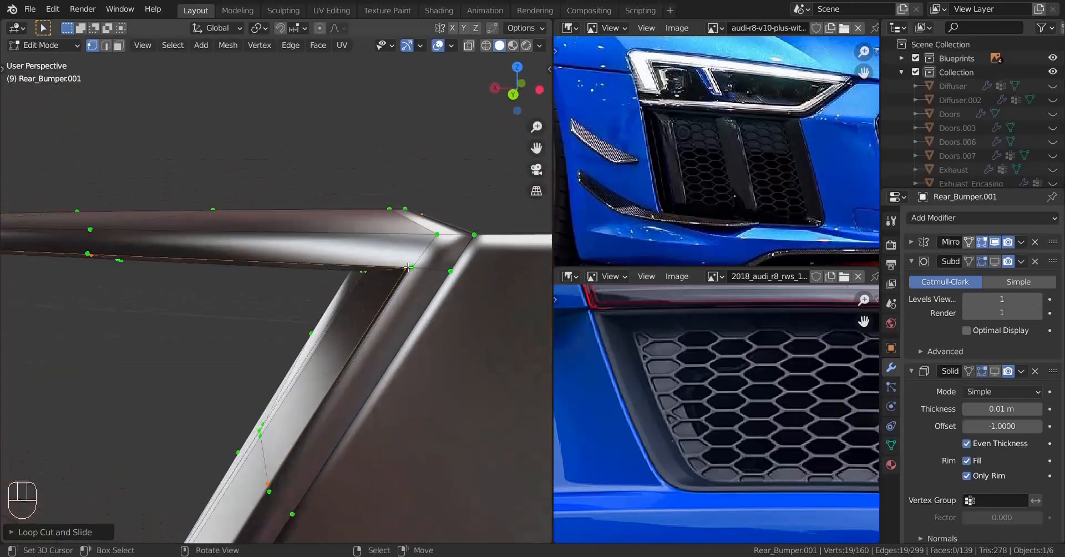
pyautogui.scroll(-3, 305, 349)
pyautogui.keyDown('shift'); pyautogui.moveTo(277, 306); pyautogui.dragTo(400, 293, button='middle'); pyautogui.keyUp('shift')
pyautogui.scroll(-1, 324, 300)
pyautogui.moveTo(245, 244); pyautogui.dragTo(276, 255, button='middle')
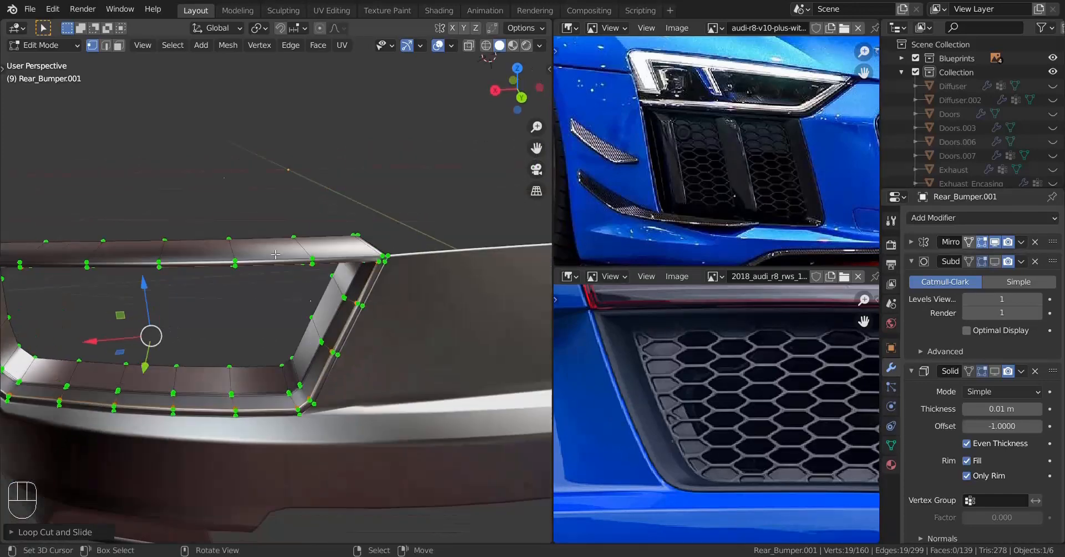
# Step: Select the front rim faces from the upper corner down the slanted side and partway along the bottom of the frame
pyautogui.press('3')
pyautogui.scroll(4, 310, 192)
pyautogui.keyDown('shift'); pyautogui.moveTo(359, 228); pyautogui.dragTo(270, 233, button='middle'); pyautogui.keyUp('shift')
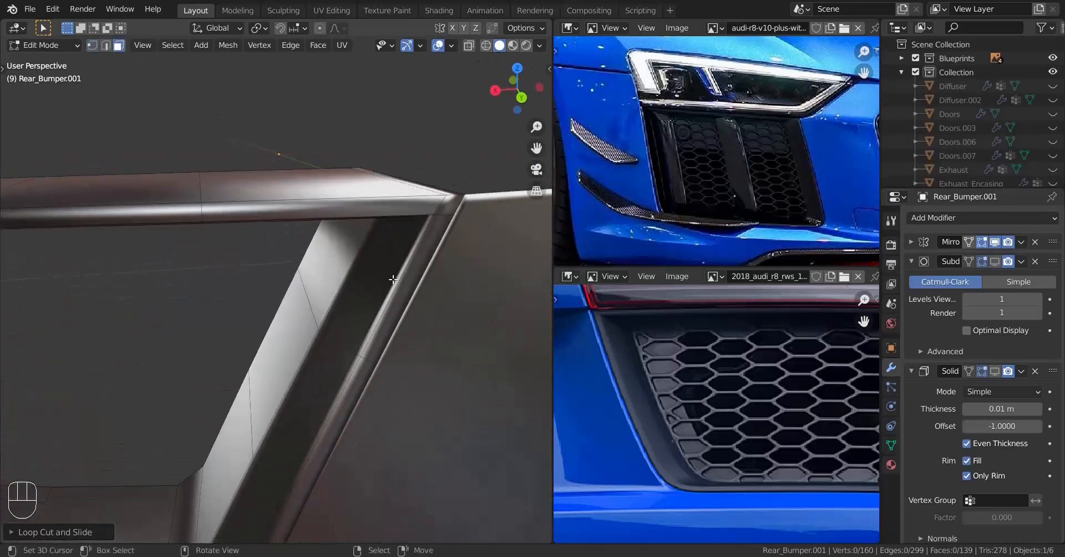
pyautogui.moveTo(427, 281); pyautogui.dragTo(387, 261, button='middle')
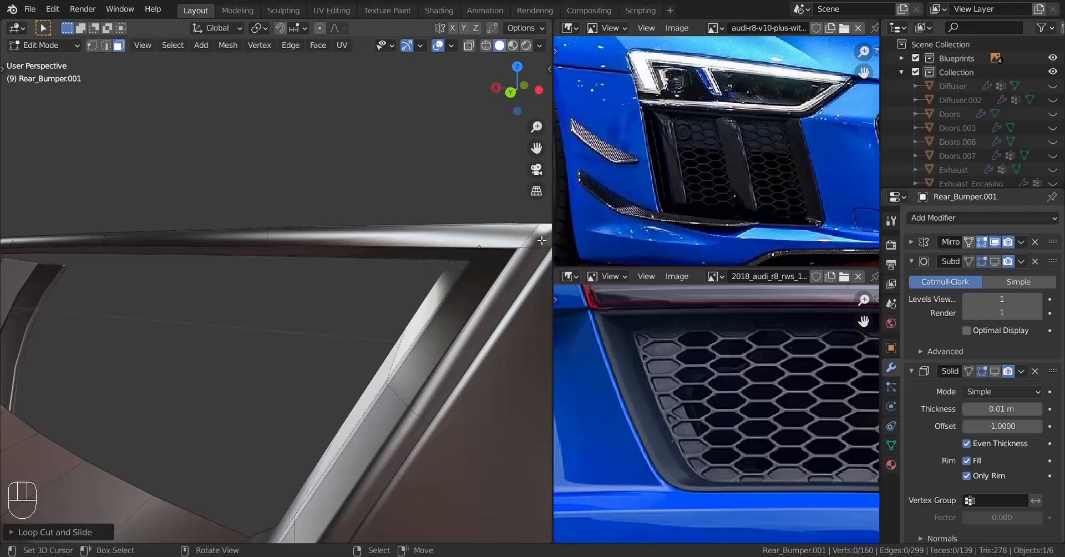
pyautogui.scroll(-3, 472, 283)
pyautogui.keyDown('shift'); pyautogui.moveTo(470, 283); pyautogui.dragTo(438, 271, button='middle'); pyautogui.keyUp('shift')
pyautogui.scroll(-3, 388, 271)
pyautogui.keyDown('shift'); pyautogui.moveTo(338, 311); pyautogui.dragTo(427, 241, button='middle'); pyautogui.keyUp('shift')
pyautogui.moveTo(222, 266); pyautogui.dragTo(303, 271, button='middle')
pyautogui.keyDown('shift'); pyautogui.moveTo(277, 273); pyautogui.dragTo(172, 250, button='middle'); pyautogui.keyUp('shift')
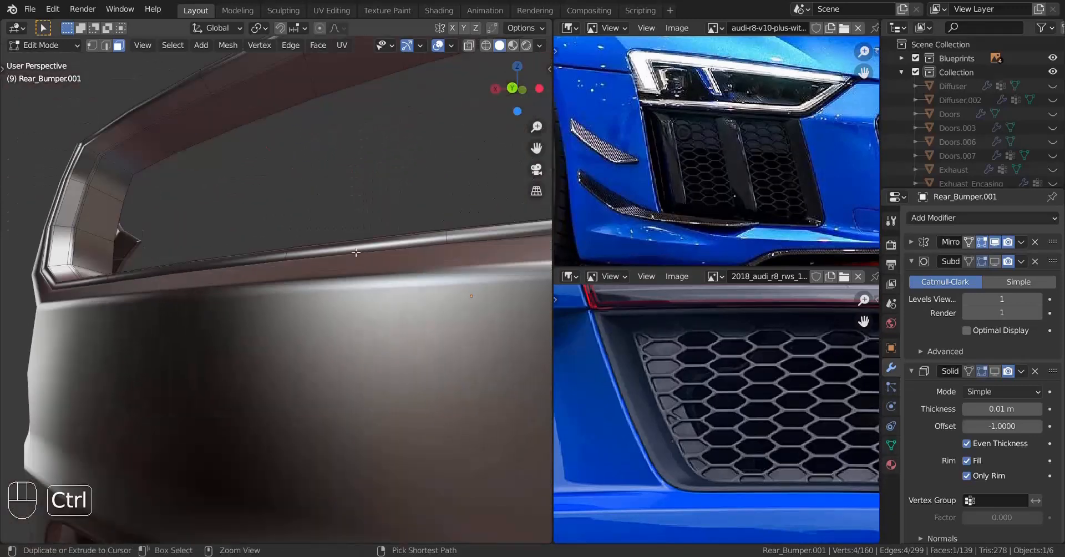
pyautogui.keyDown('ctrl'); pyautogui.click(356, 252); pyautogui.keyUp('ctrl')
pyautogui.moveTo(357, 253); pyautogui.dragTo(427, 157, button='middle')
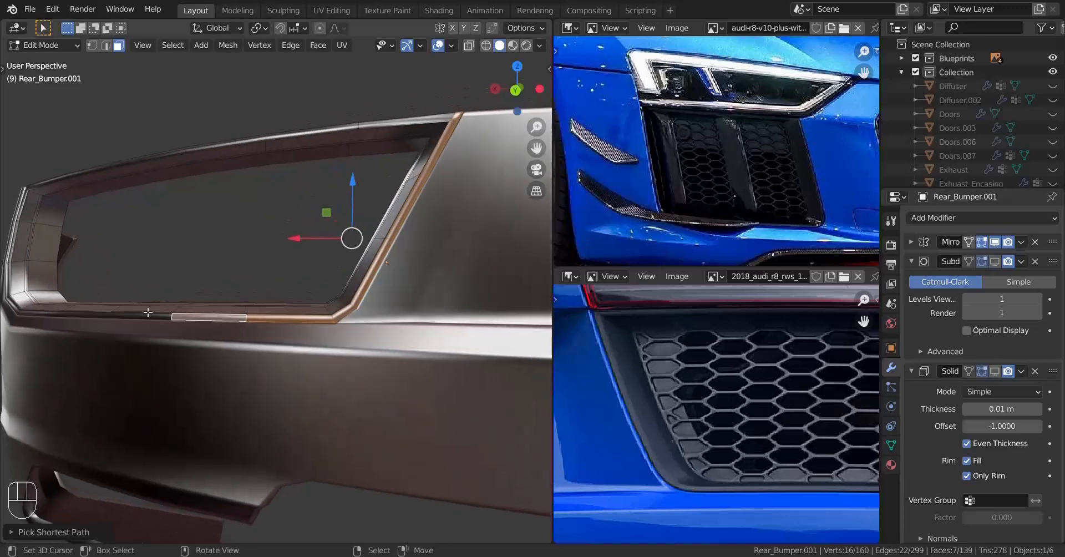
# Step: Extend the rim face selection along the rest of the bottom and up the outer side to the top corner
pyautogui.moveTo(148, 312); pyautogui.dragTo(323, 388, button='middle')
pyautogui.scroll(2, 324, 390)
pyautogui.scroll(1, 324, 390)
pyautogui.keyDown('shift'); pyautogui.moveTo(217, 380); pyautogui.dragTo(213, 364, button='middle'); pyautogui.keyUp('shift')
pyautogui.keyDown('ctrl'); pyautogui.rightClick(232, 311); pyautogui.keyUp('ctrl')
pyautogui.scroll(-4, 202, 309)
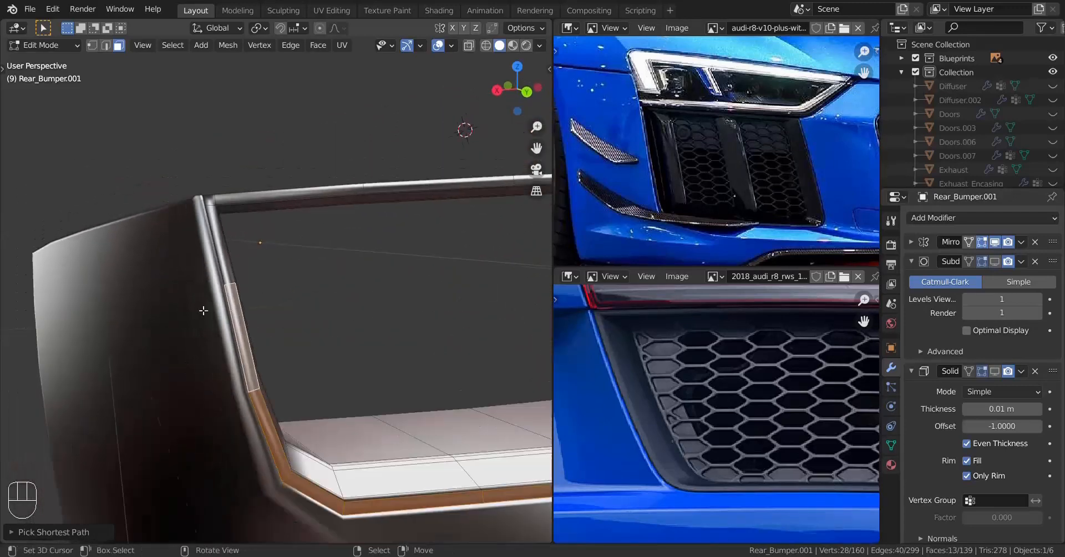
pyautogui.moveTo(201, 308); pyautogui.dragTo(279, 335, button='middle')
pyautogui.scroll(3, 266, 344)
pyautogui.scroll(1, 278, 364)
pyautogui.scroll(1, 301, 360)
pyautogui.scroll(1, 280, 336)
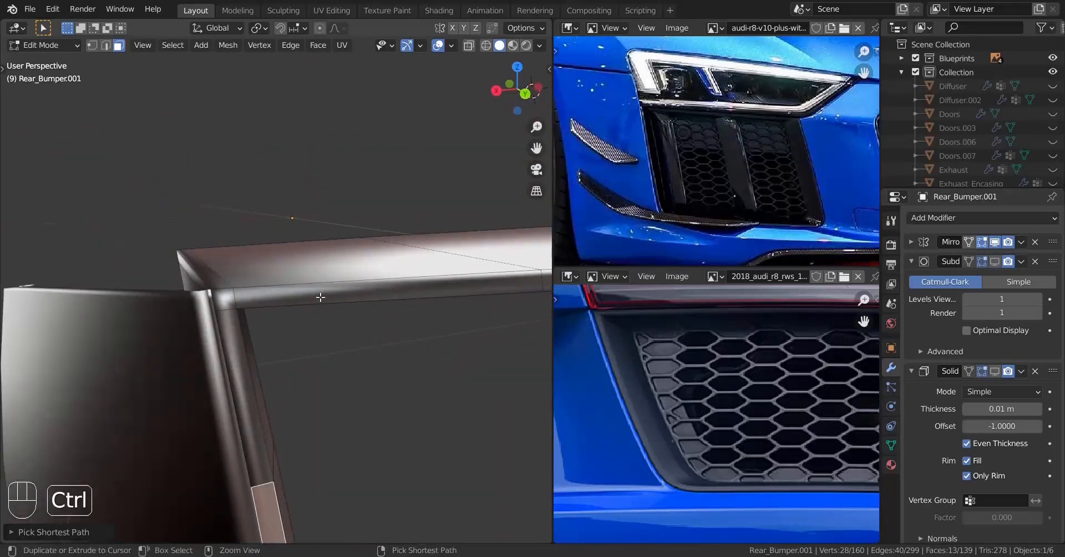
pyautogui.keyDown('ctrl'); pyautogui.rightClick(226, 300); pyautogui.keyUp('ctrl')
# Step: Complete the face selection ring by adding the front rim faces along the top of the vent frame
pyautogui.scroll(-4, 288, 305)
pyautogui.keyDown('shift'); pyautogui.moveTo(354, 314); pyautogui.dragTo(129, 318, button='middle'); pyautogui.keyUp('shift')
pyautogui.keyDown('shift'); pyautogui.moveTo(379, 328); pyautogui.dragTo(268, 349, button='middle'); pyautogui.keyUp('shift')
pyautogui.scroll(2, 267, 351)
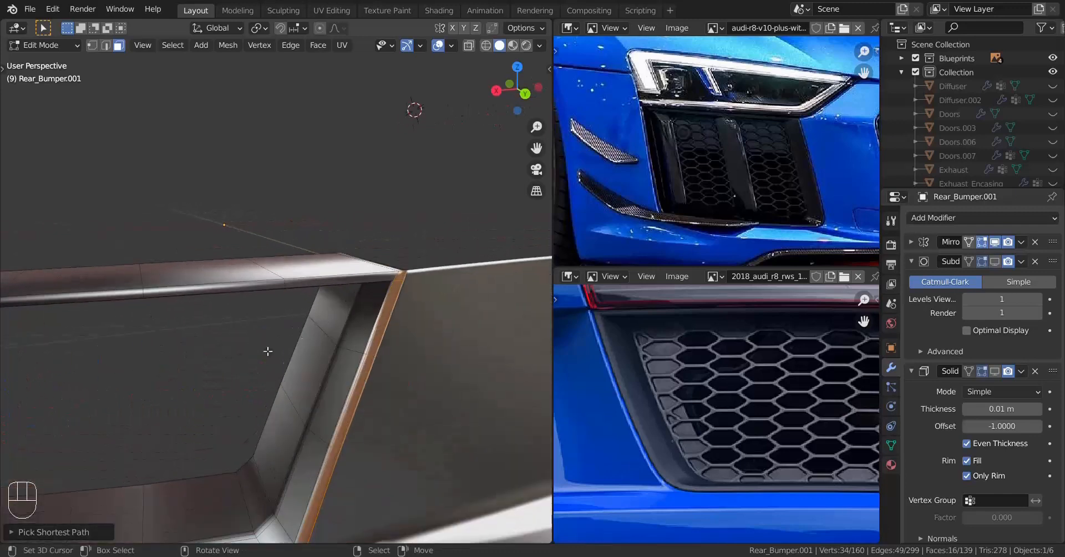
pyautogui.keyDown('ctrl'); pyautogui.rightClick(339, 284); pyautogui.keyUp('ctrl')
pyautogui.scroll(-4, 288, 305)
pyautogui.keyDown('shift'); pyautogui.moveTo(221, 321); pyautogui.dragTo(261, 297, button='middle'); pyautogui.keyUp('shift')
pyautogui.moveTo(260, 296); pyautogui.dragTo(233, 288, button='middle')
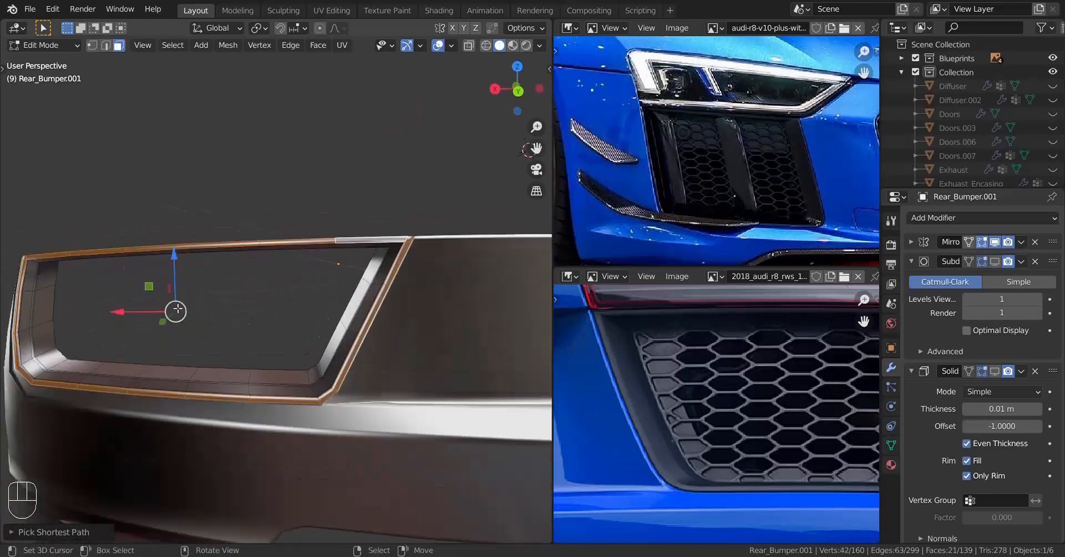
# Step: Inset the selected front rim faces by about 0.002 around the whole vent frame
pyautogui.keyDown('shift'); pyautogui.moveTo(377, 302); pyautogui.dragTo(208, 369, button='middle'); pyautogui.keyUp('shift')
pyautogui.scroll(3, 206, 370)
pyautogui.scroll(3, 206, 371)
pyautogui.keyDown('shift'); pyautogui.moveTo(309, 317); pyautogui.dragTo(358, 355, button='middle'); pyautogui.keyUp('shift')
pyautogui.scroll(4, 360, 354)
pyautogui.moveTo(388, 297); pyautogui.dragTo(396, 267, button='middle')
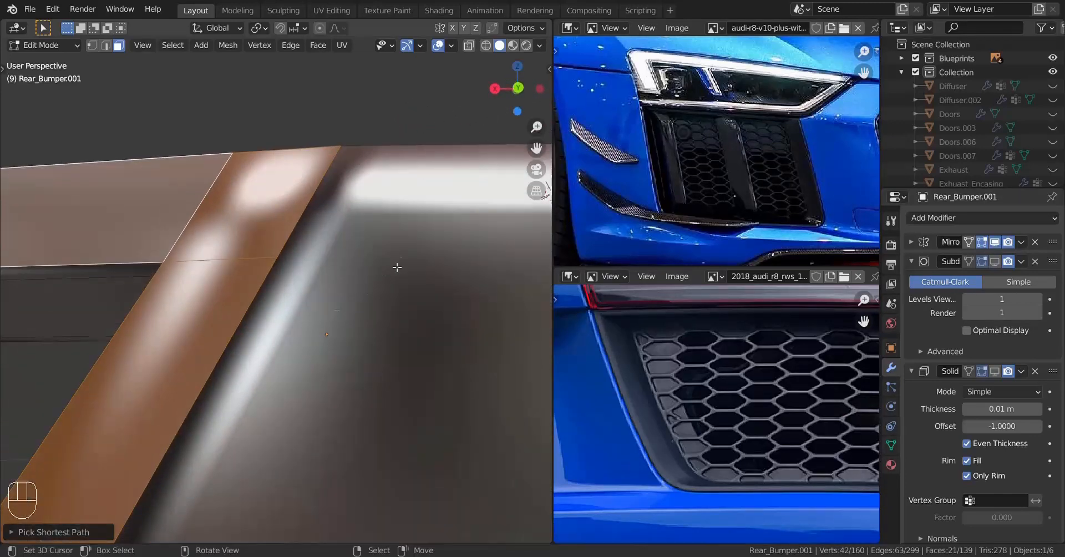
pyautogui.press('i')
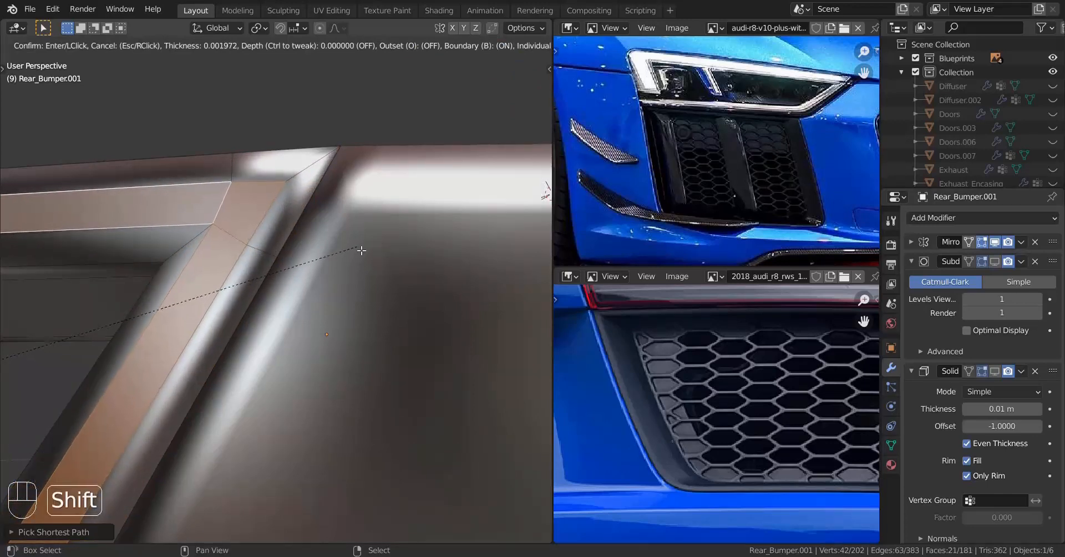
pyautogui.click(371, 242)
# Step: Examine the inset rim along the top of the frame and check its shading in object mode
pyautogui.scroll(-6, 209, 338)
pyautogui.keyDown('shift'); pyautogui.moveTo(370, 242); pyautogui.dragTo(380, 335, button='middle'); pyautogui.keyUp('shift')
pyautogui.scroll(6, 318, 330)
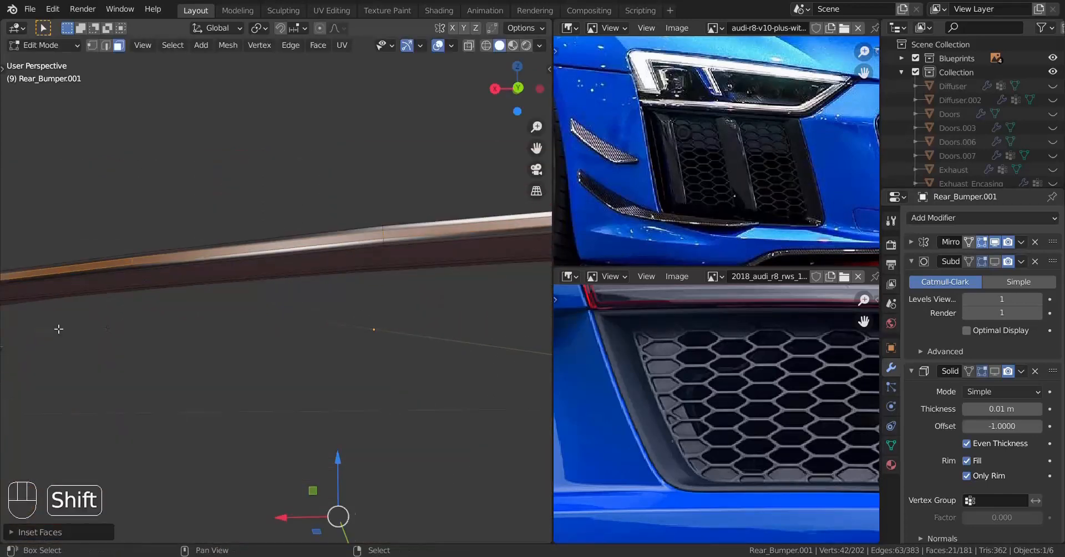
pyautogui.keyDown('shift'); pyautogui.moveTo(58, 329); pyautogui.dragTo(267, 340, button='middle'); pyautogui.keyUp('shift')
pyautogui.moveTo(266, 339); pyautogui.dragTo(310, 371, button='middle')
pyautogui.keyDown('shift'); pyautogui.moveTo(302, 344); pyautogui.dragTo(241, 308, button='middle'); pyautogui.keyUp('shift')
pyautogui.scroll(-4, 347, 366)
pyautogui.press('Tab')
pyautogui.scroll(3, 241, 307)
pyautogui.moveTo(327, 355)
pyautogui.keyDown('shift'); pyautogui.mouseDown(button='middle')
pyautogui.moveTo(268, 312)
pyautogui.moveTo(217, 345)
pyautogui.moveTo(192, 294)
pyautogui.moveTo(321, 375)
pyautogui.moveTo(335, 374)
pyautogui.moveTo(333, 363)
pyautogui.mouseUp(button='middle'); pyautogui.keyUp('shift')
# Step: Add a loop cut across the top outer wall with an even edge slide of about 0.94
pyautogui.press('Tab')
pyautogui.hotkey('ctrl', 'r')
pyautogui.click(244, 312)
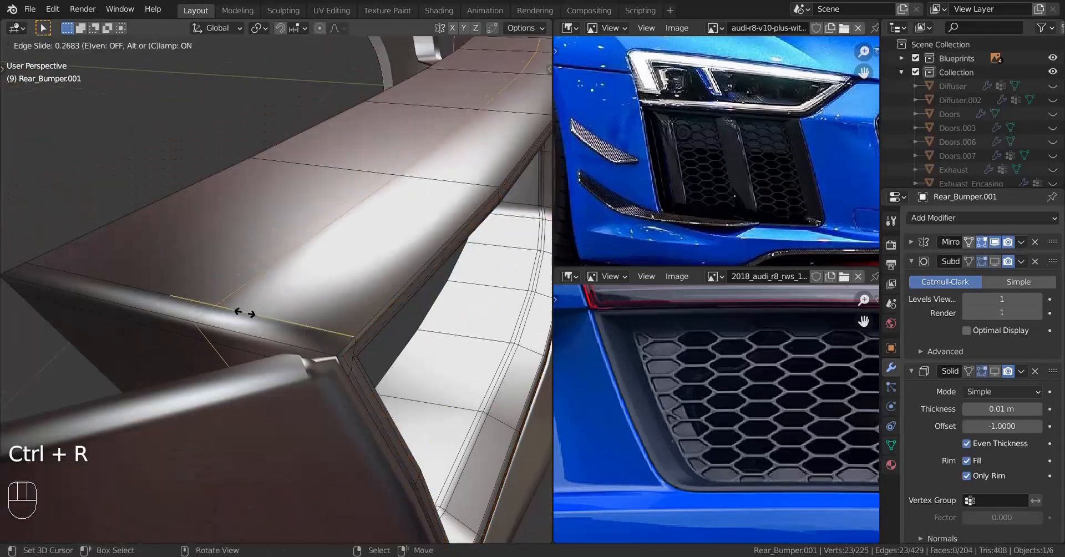
pyautogui.press('e')
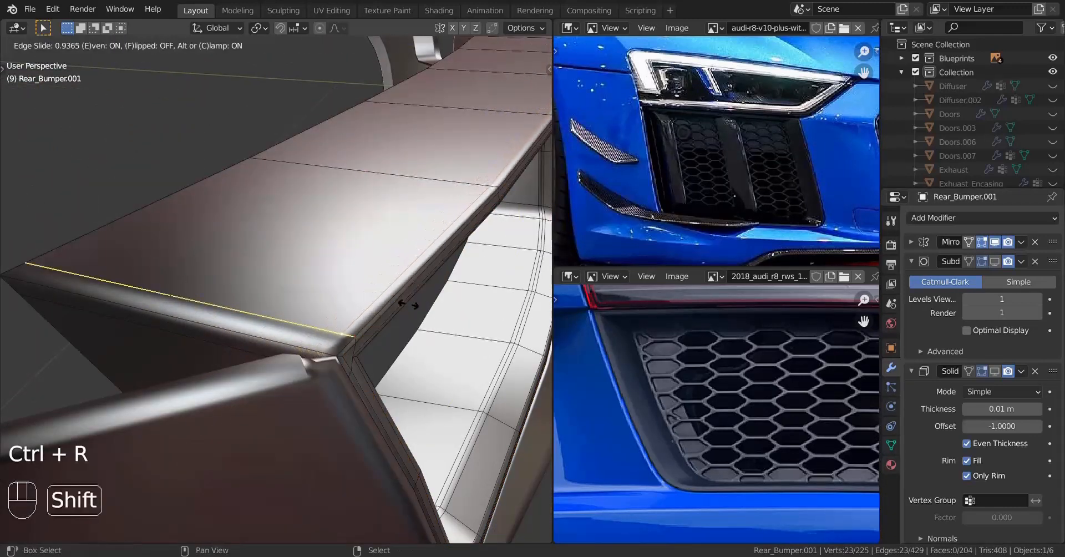
pyautogui.click(461, 285)
# Step: Compare the overall shape and shading of the vent frame in object mode with the full rear vent in the reference photo
pyautogui.scroll(-6, 436, 299)
pyautogui.press('a')
pyautogui.press('a')
pyautogui.press('a')
pyautogui.moveTo(411, 299); pyautogui.dragTo(245, 302, button='middle')
pyautogui.press('Tab')
pyautogui.press('a')
pyautogui.press('a')
pyautogui.press('a')
pyautogui.scroll(-3, 699, 402)
pyautogui.moveTo(696, 401); pyautogui.dragTo(604, 403, button='middle')
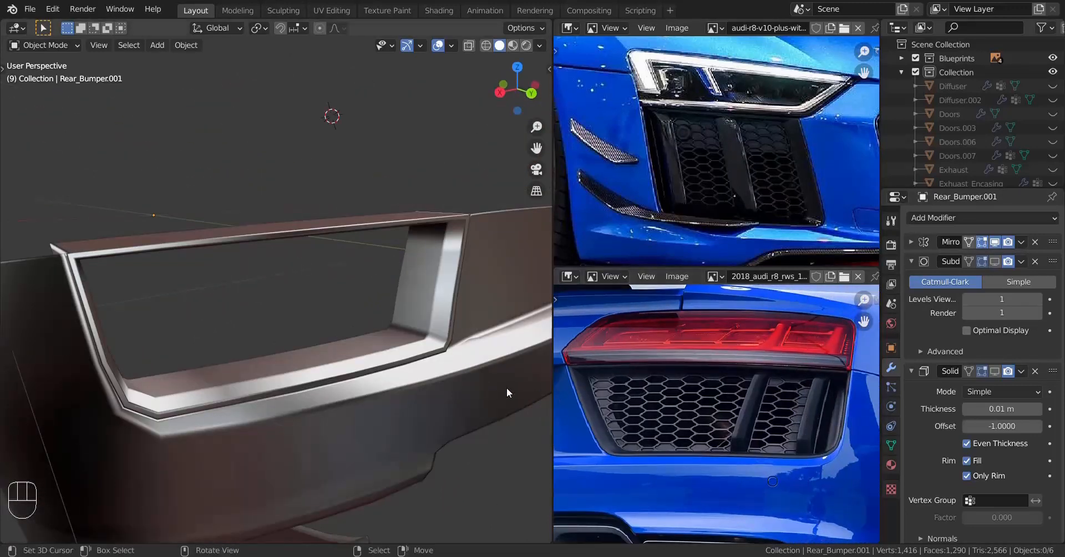
pyautogui.moveTo(458, 343); pyautogui.dragTo(488, 333, button='middle')
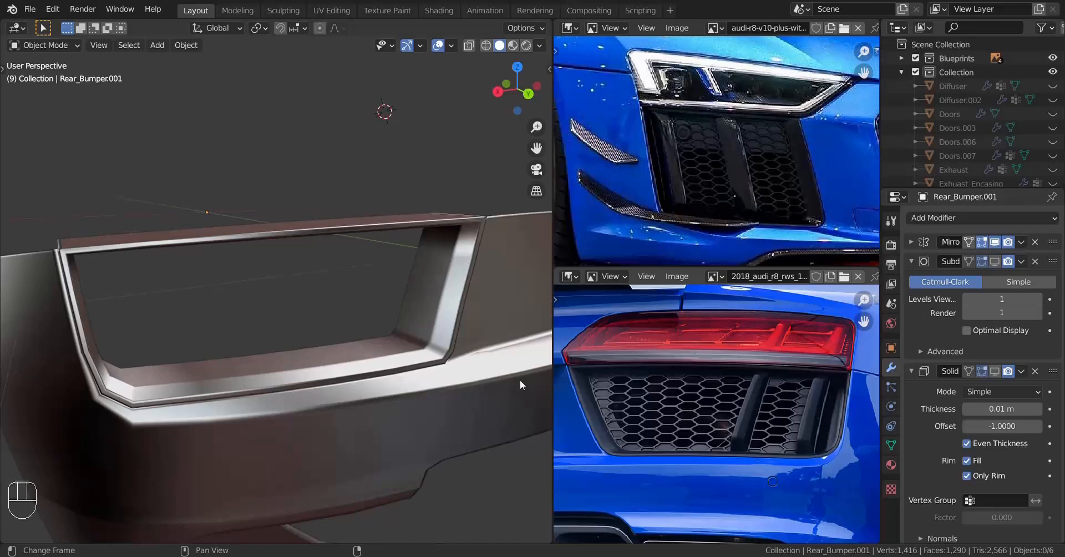
pyautogui.moveTo(521, 379); pyautogui.dragTo(346, 376, button='middle')
# Step: Examine how the blueprint's vent divider lines meet the frame's top edge in back view, using wireframe shading in edit mode
pyautogui.press('ctrl+KP_1')
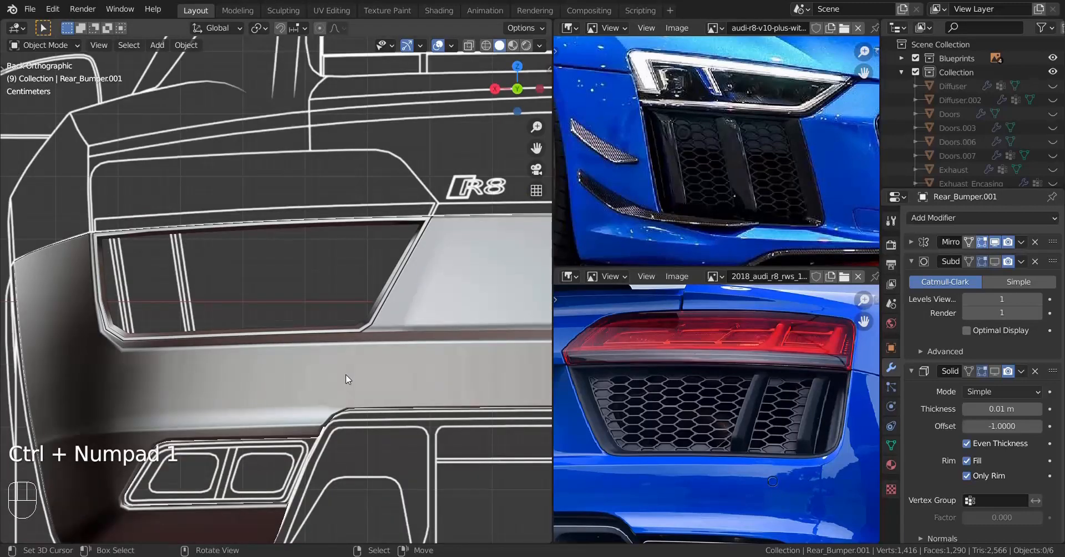
pyautogui.scroll(4, 268, 378)
pyautogui.keyDown('shift'); pyautogui.moveTo(207, 347); pyautogui.dragTo(302, 403, button='middle'); pyautogui.keyUp('shift')
pyautogui.keyDown('shift'); pyautogui.moveTo(191, 361); pyautogui.dragTo(296, 426, button='middle'); pyautogui.keyUp('shift')
pyautogui.scroll(3, 226, 236)
pyautogui.press('Tab')
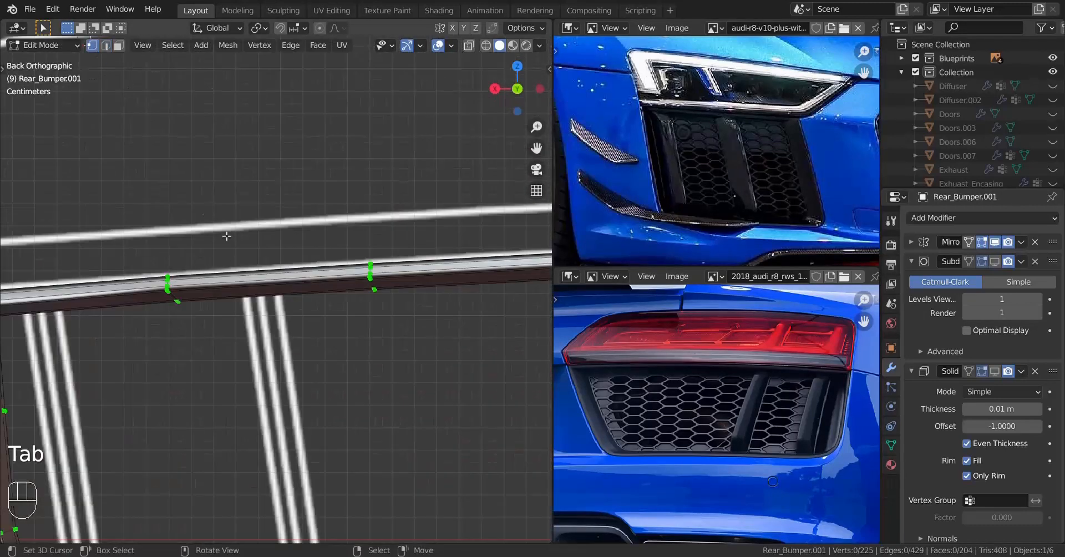
pyautogui.scroll(2, 226, 236)
pyautogui.keyDown('shift'); pyautogui.moveTo(189, 293); pyautogui.dragTo(245, 297, button='middle'); pyautogui.keyUp('shift')
pyautogui.press('z')
pyautogui.click(215, 291)
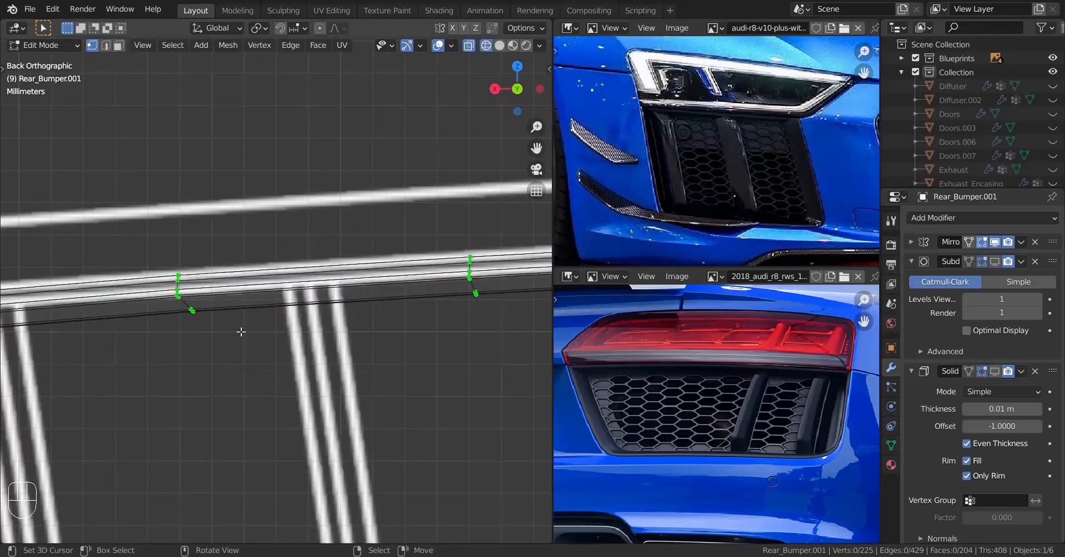
# Step: Examine the vent frame against the side blueprint in right wireframe view, ending in solid shading
pyautogui.moveTo(251, 351); pyautogui.dragTo(344, 443, button='middle')
pyautogui.press('z')
pyautogui.click(410, 439)
pyautogui.keyDown('shift'); pyautogui.moveTo(388, 411); pyautogui.dragTo(373, 364, button='middle'); pyautogui.keyUp('shift')
pyautogui.press('KP_3')
pyautogui.press('z')
pyautogui.press('z')
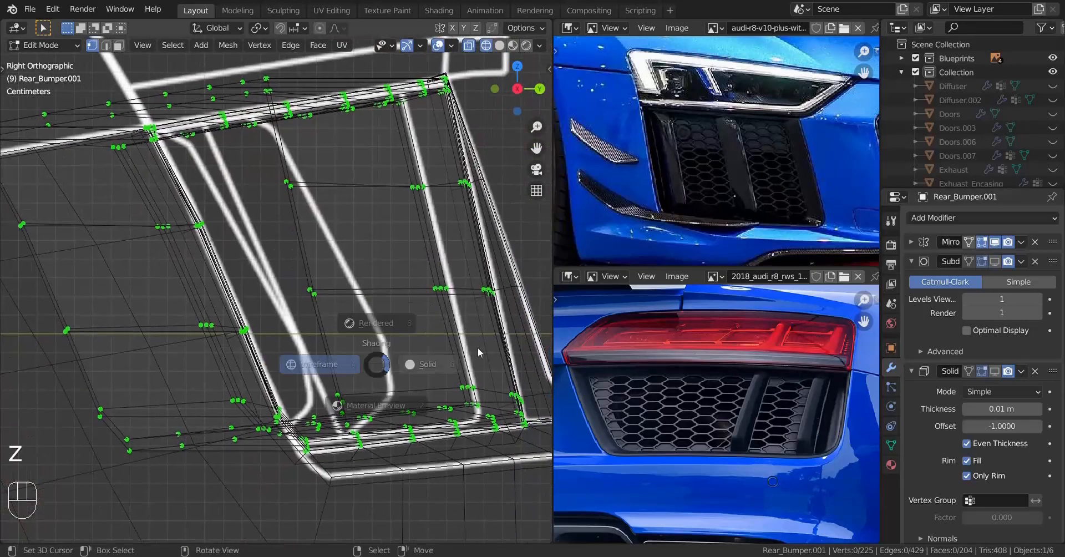
pyautogui.click(424, 364)
# Step: Recalculate the normals of the entire vent frame mesh and return to object mode
pyautogui.moveTo(443, 361); pyautogui.dragTo(320, 363, button='middle')
pyautogui.scroll(2, 300, 413)
pyautogui.scroll(2, 300, 413)
pyautogui.press('a')
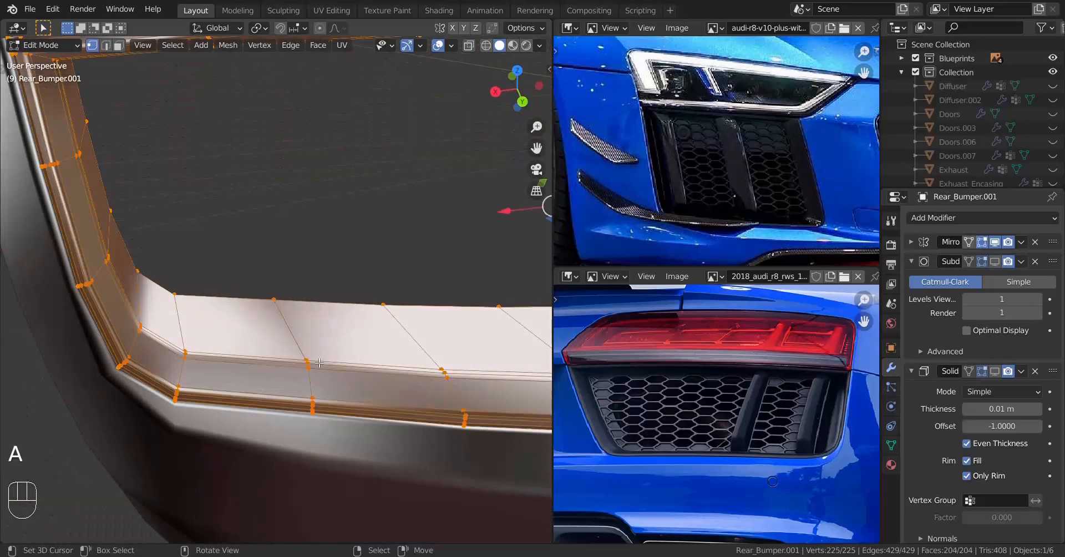
pyautogui.press('Tab')
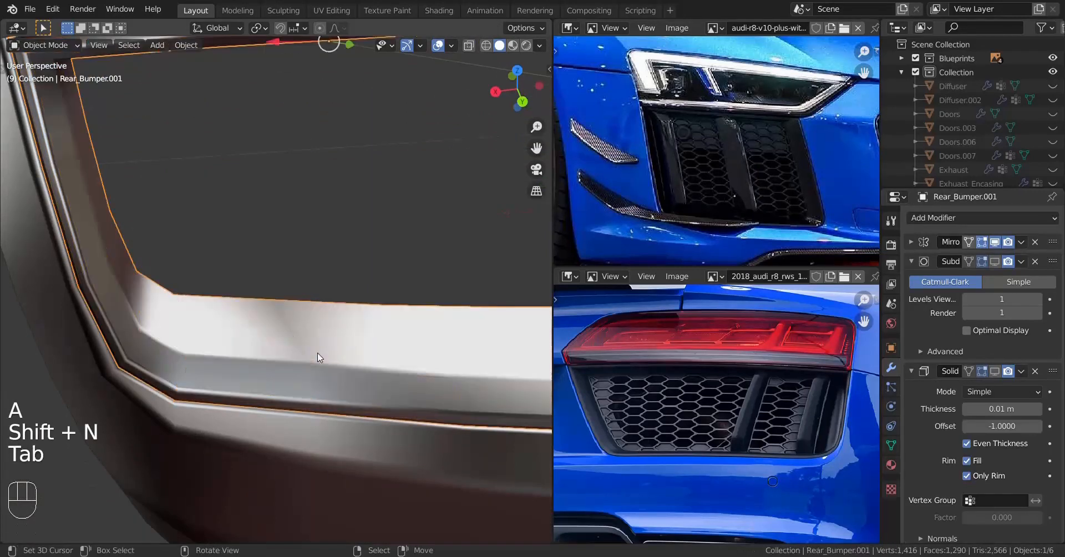
pyautogui.scroll(-3, 319, 360)
# Step: Check in back wireframe view where the outer divider's foot meets the frame's bottom inner wall on the blueprint
pyautogui.press('ctrl+KP_1')
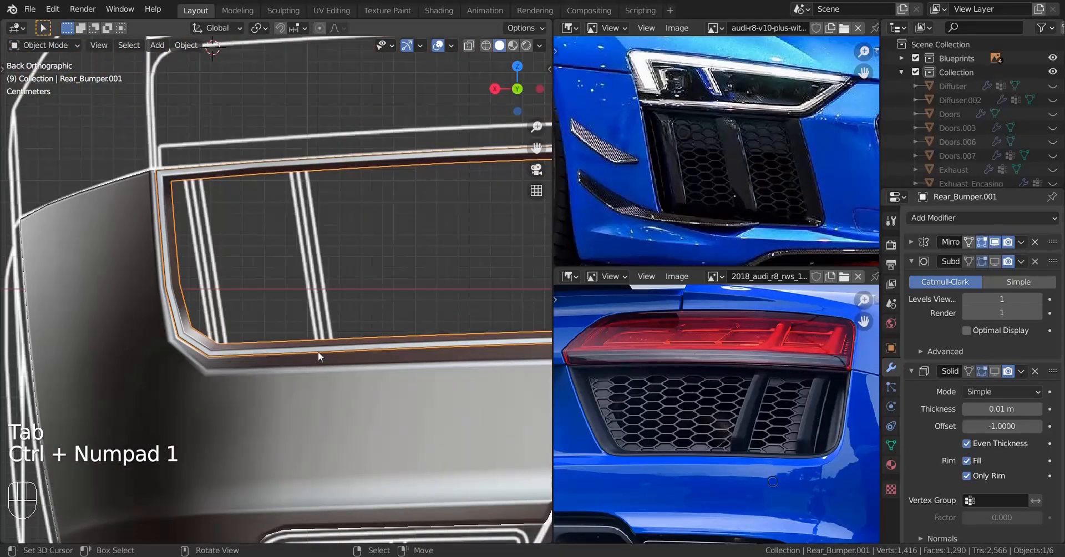
pyautogui.scroll(2, 345, 360)
pyautogui.press('z')
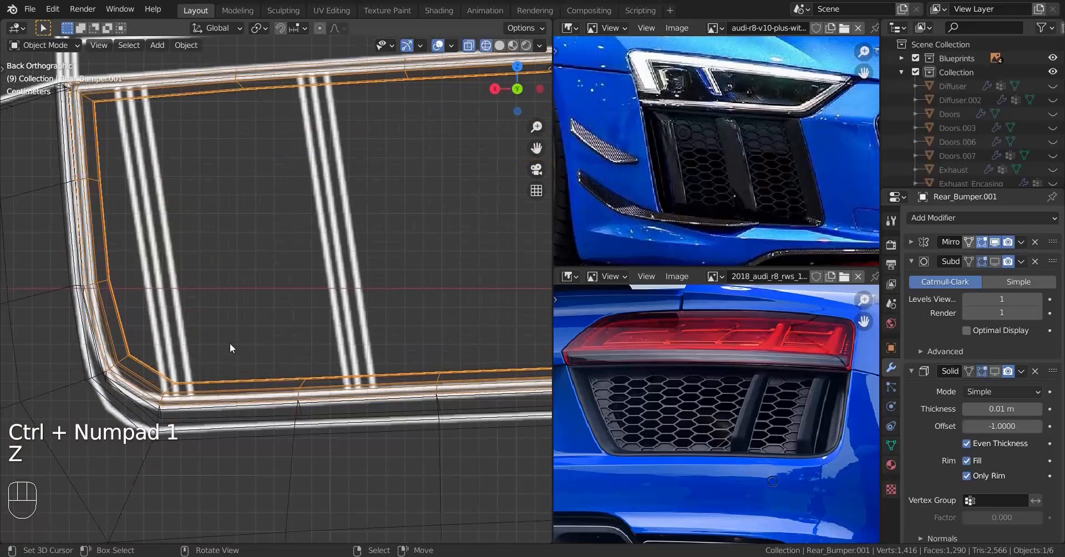
pyautogui.keyDown('shift'); pyautogui.moveTo(230, 347); pyautogui.dragTo(291, 309, button='middle'); pyautogui.keyUp('shift')
pyautogui.scroll(3, 324, 361)
pyautogui.keyDown('shift'); pyautogui.moveTo(324, 361); pyautogui.dragTo(317, 341, button='middle'); pyautogui.keyUp('shift')
pyautogui.press('Tab')
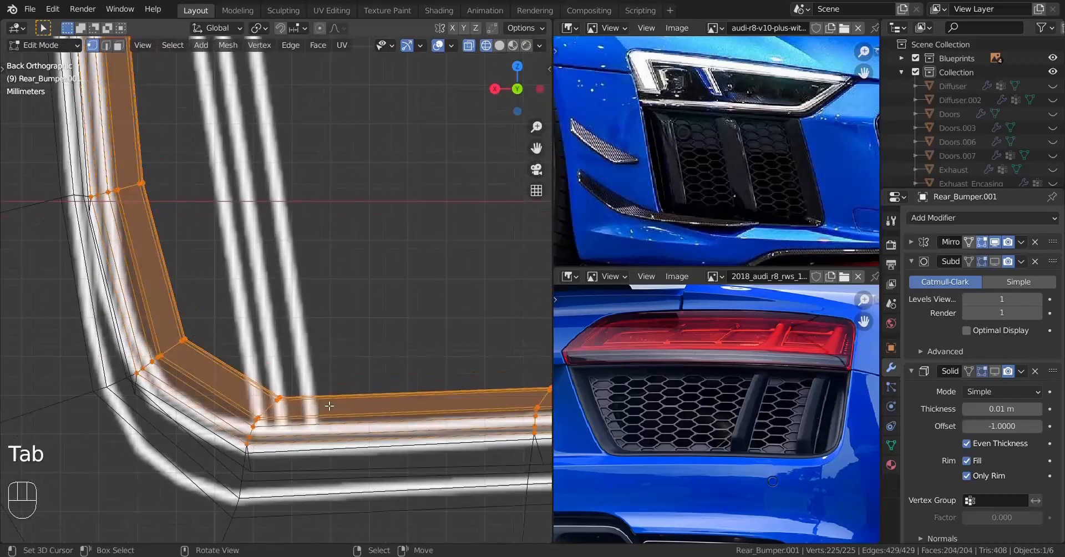
# Step: Duplicate the bottom inner-wall edge beside the outer corner in place and separate it into its own object
pyautogui.moveTo(307, 412)
pyautogui.mouseDown(button='middle')
pyautogui.moveTo(324, 447)
pyautogui.moveTo(332, 382)
pyautogui.mouseUp(button='middle')
pyautogui.press('z')
pyautogui.click(254, 304)
pyautogui.scroll(-2, 383, 326)
pyautogui.keyDown('shift'); pyautogui.moveTo(387, 325); pyautogui.dragTo(330, 357, button='middle'); pyautogui.keyUp('shift')
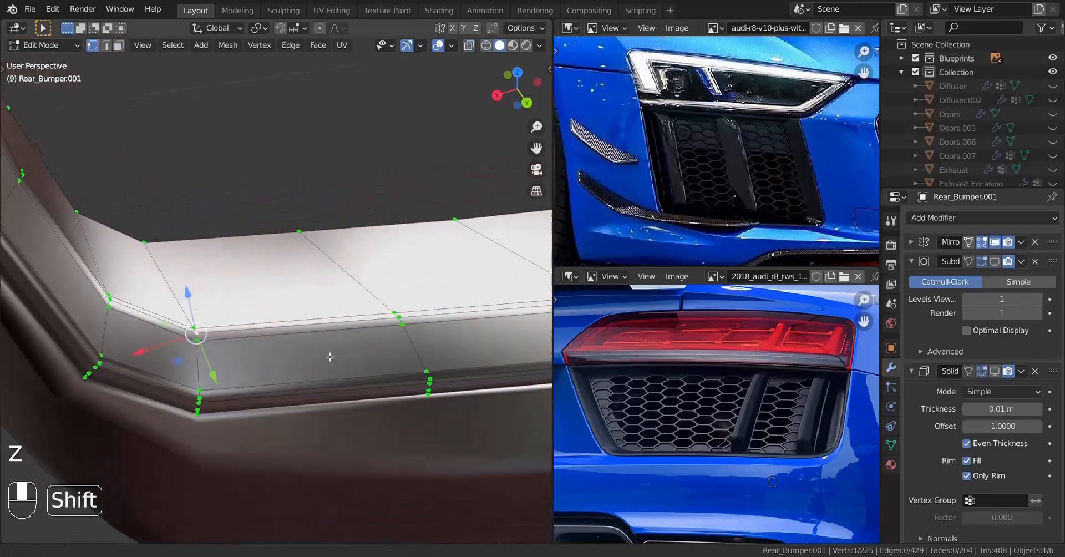
pyautogui.moveTo(402, 321); pyautogui.dragTo(351, 345, button='middle')
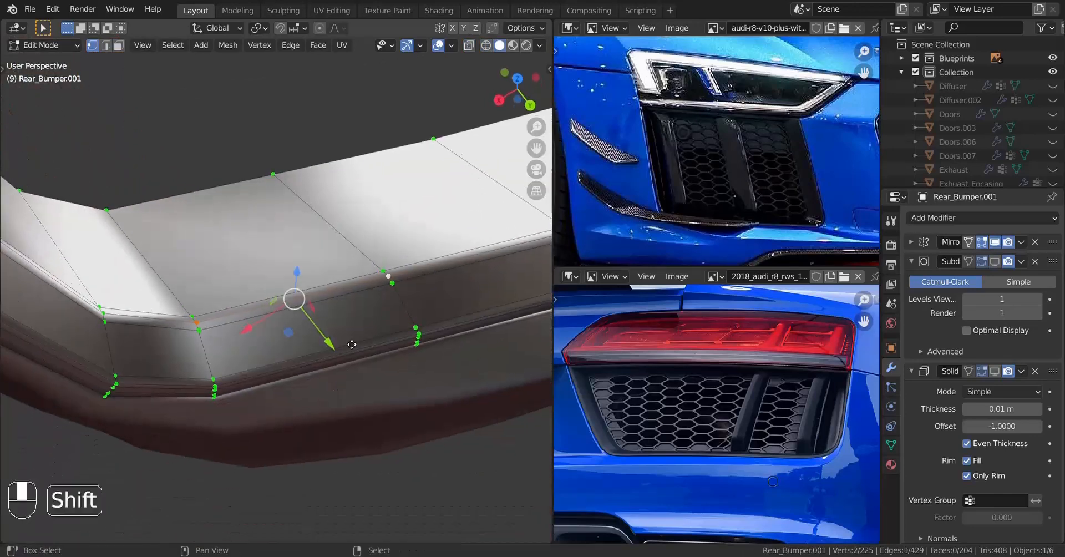
pyautogui.hotkey('shift', 'd')
pyautogui.rightClick(337, 317)
pyautogui.press('p')
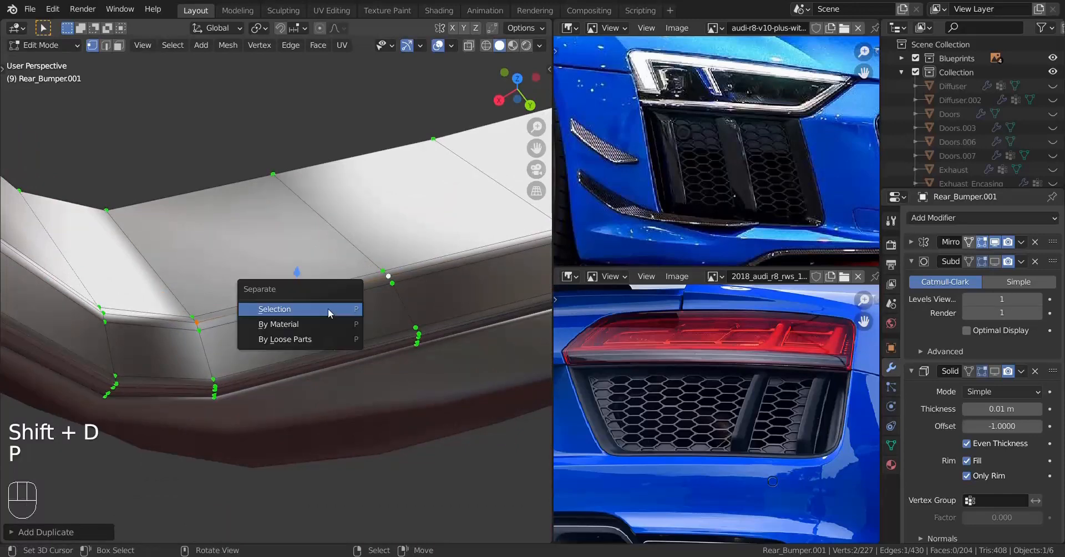
pyautogui.click(327, 308)
pyautogui.press('Tab')
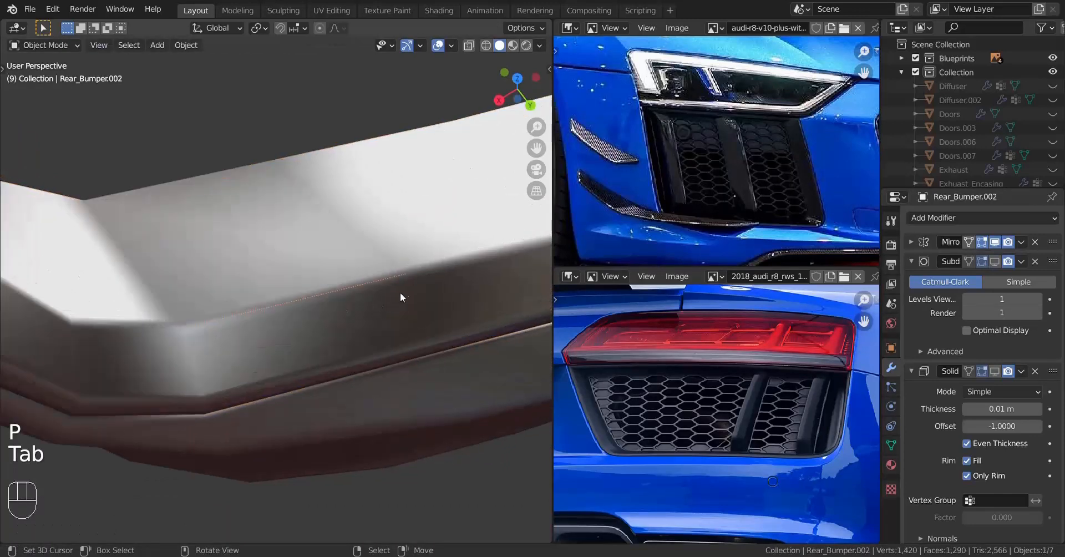
# Step: Open the separated bottom edge for editing and slide its inner vertex along the edge toward the outer corner
pyautogui.press('Tab')
pyautogui.press('g')
pyautogui.press('g')
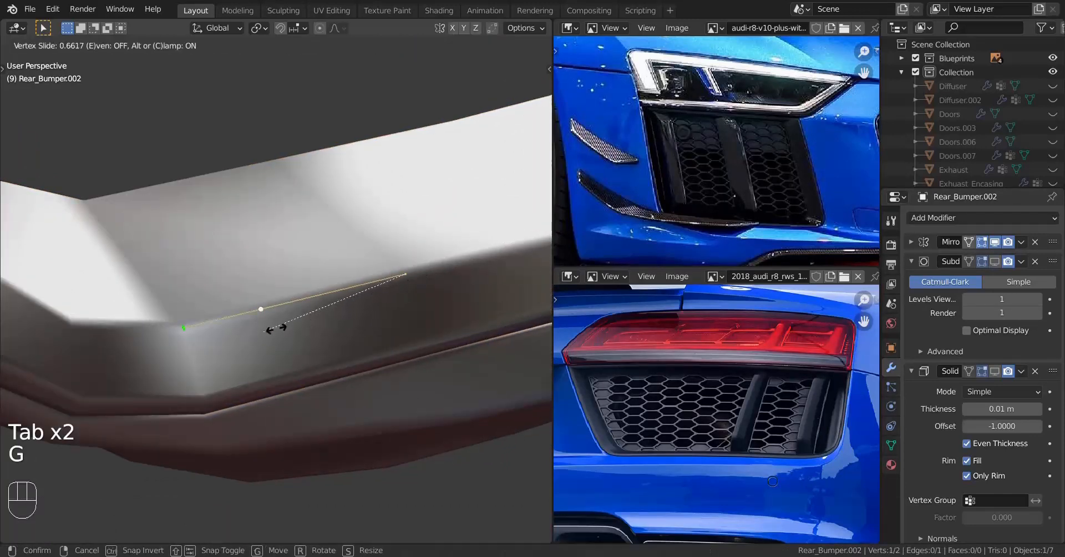
pyautogui.click(262, 331)
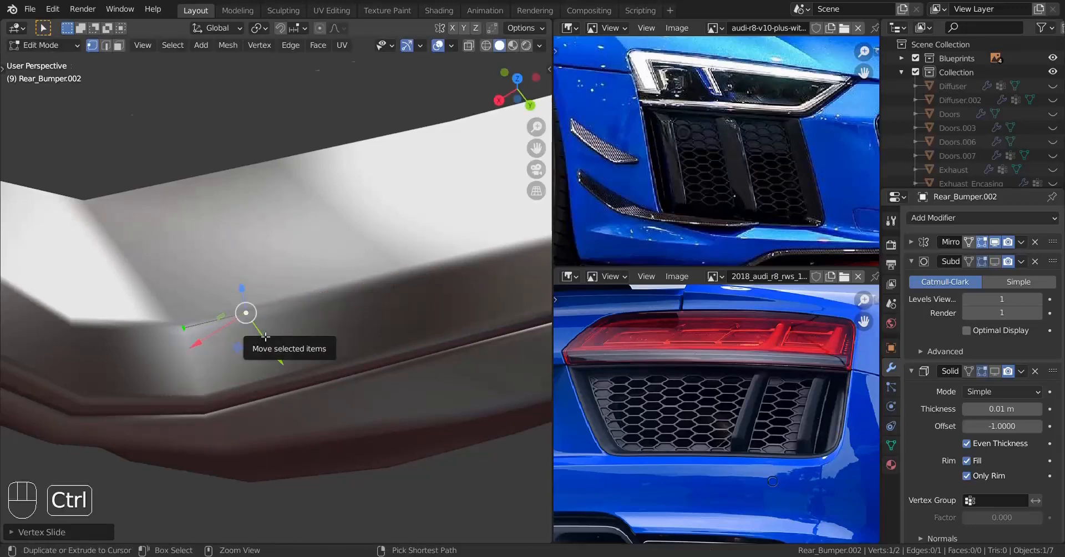
# Step: Narrow the bottom edge to the outer divider's width by sliding its inner vertex along it, using the back wireframe view
pyautogui.press('ctrl+KP_1')
pyautogui.keyDown('shift'); pyautogui.moveTo(263, 360); pyautogui.dragTo(319, 301, button='middle'); pyautogui.keyUp('shift')
pyautogui.scroll(1, 337, 357)
pyautogui.press('z')
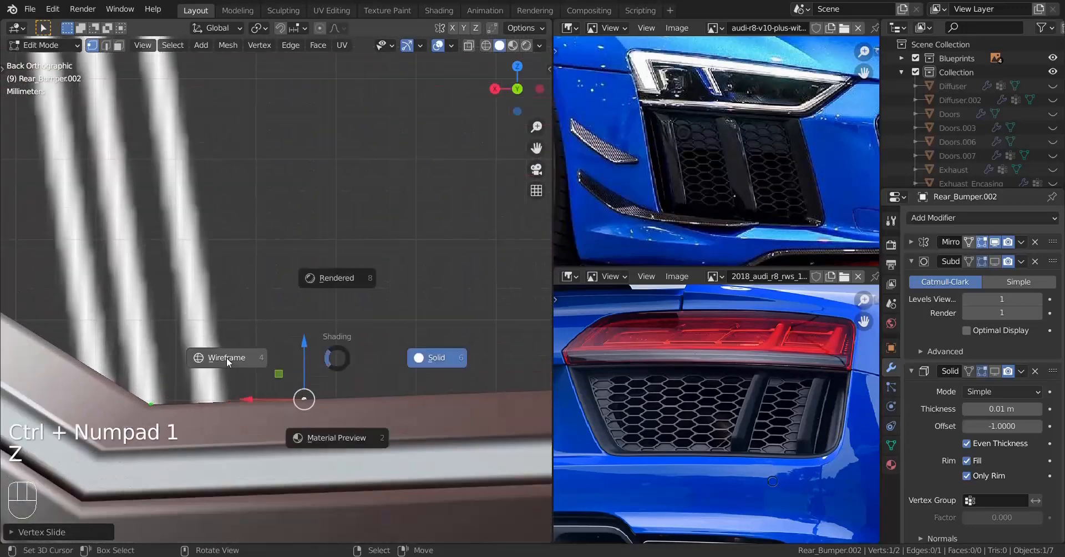
pyautogui.click(227, 361)
pyautogui.press('g')
pyautogui.press('g')
pyautogui.click(342, 360)
pyautogui.keyDown('shift'); pyautogui.moveTo(92, 352); pyautogui.dragTo(145, 327, button='middle'); pyautogui.keyUp('shift')
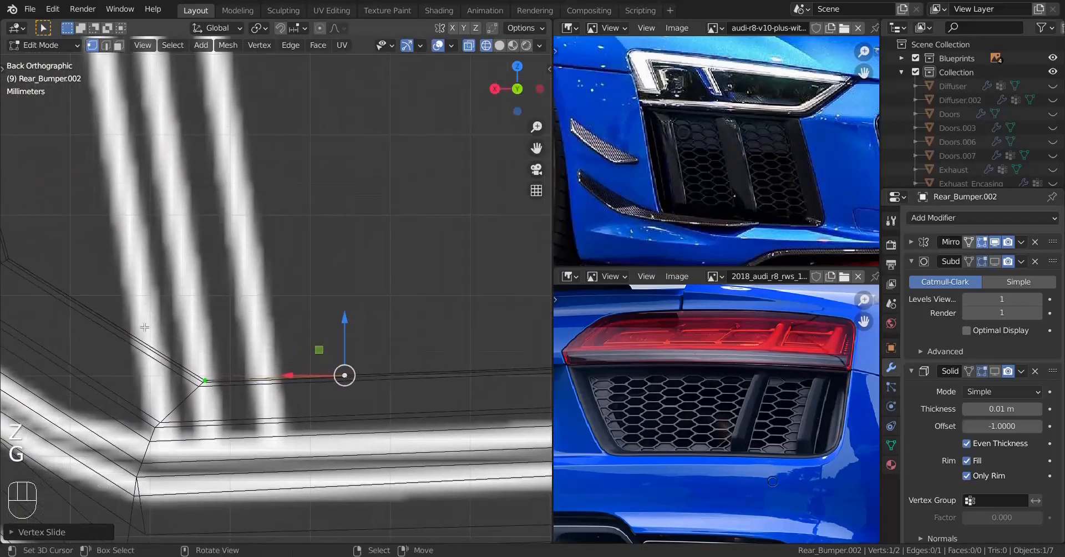
pyautogui.press('g')
pyautogui.press('g')
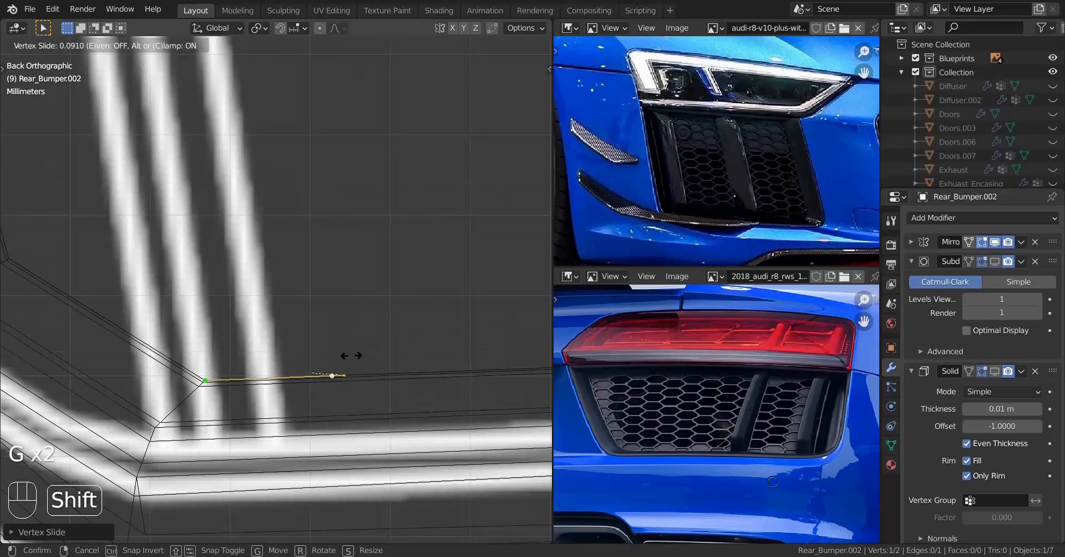
pyautogui.click(237, 331)
# Step: Return to solid shading and finish editing the separated bottom edge
pyautogui.scroll(-7, 239, 327)
pyautogui.keyDown('shift'); pyautogui.moveTo(241, 316); pyautogui.dragTo(256, 420, button='middle'); pyautogui.keyUp('shift')
pyautogui.press('z')
pyautogui.click(324, 373)
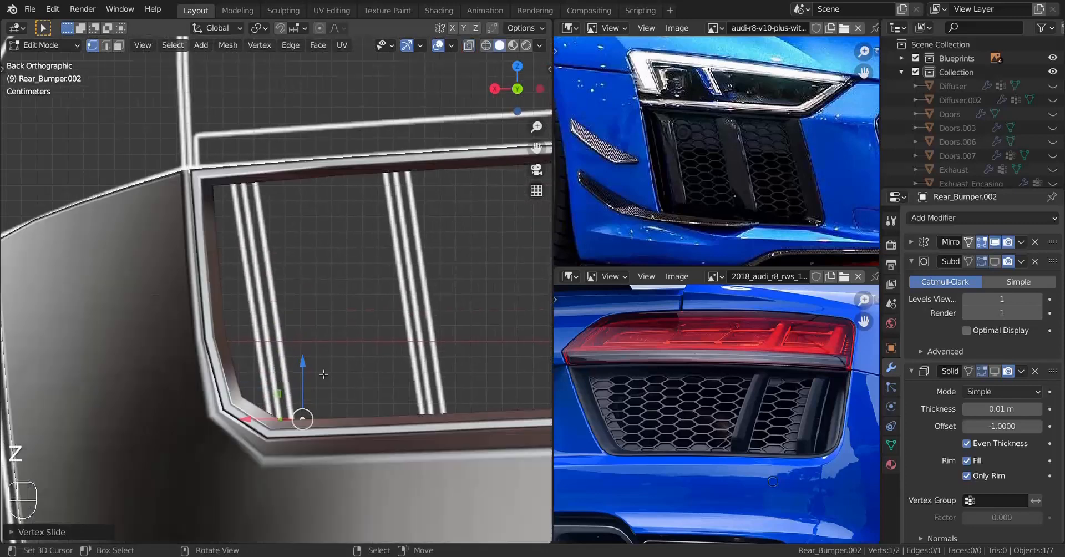
pyautogui.moveTo(324, 373); pyautogui.dragTo(225, 199, button='middle')
pyautogui.press('Tab')
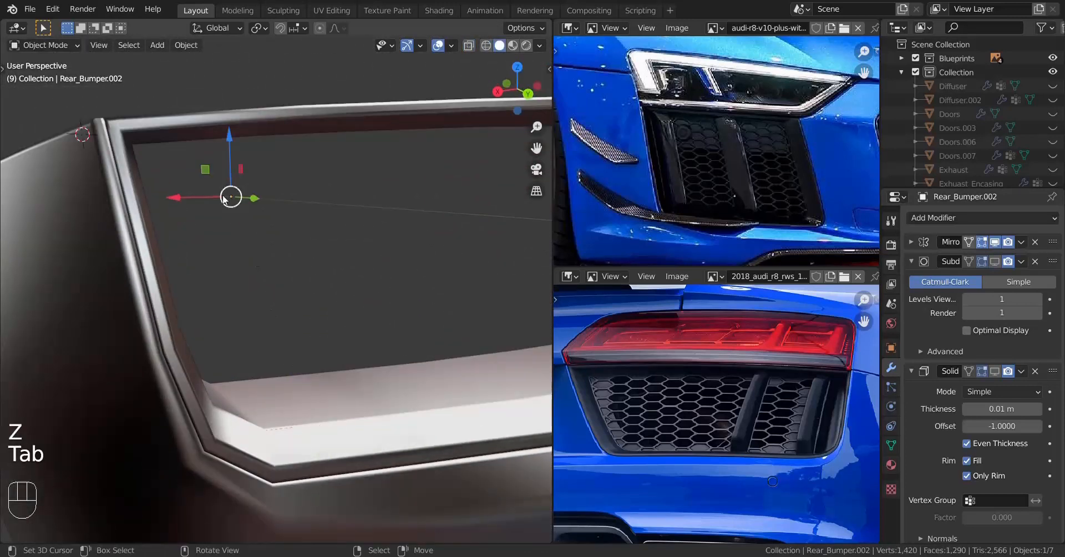
# Step: Duplicate the vent frame's top inner-wall edge beside the outer corner in place and separate it into its own object
pyautogui.rightClick(221, 133)
pyautogui.press('Tab')
pyautogui.keyDown('shift'); pyautogui.moveTo(211, 244); pyautogui.dragTo(268, 366, button='middle'); pyautogui.keyUp('shift')
pyautogui.moveTo(267, 366); pyautogui.dragTo(242, 415, button='middle')
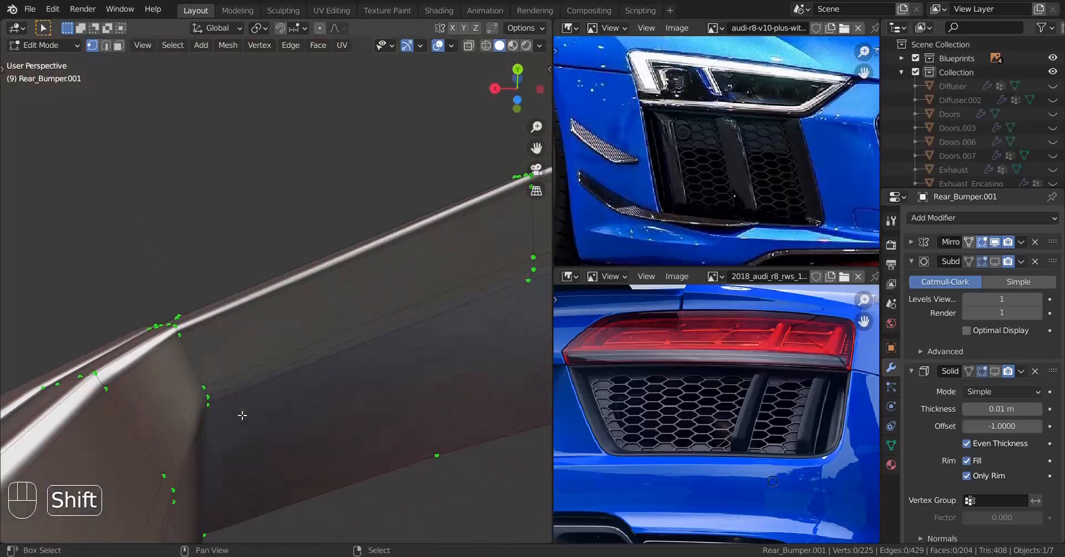
pyautogui.keyDown('shift'); pyautogui.click(530, 280); pyautogui.keyUp('shift')
pyautogui.moveTo(451, 311); pyautogui.dragTo(435, 439, button='middle')
pyautogui.hotkey('shift', 'd')
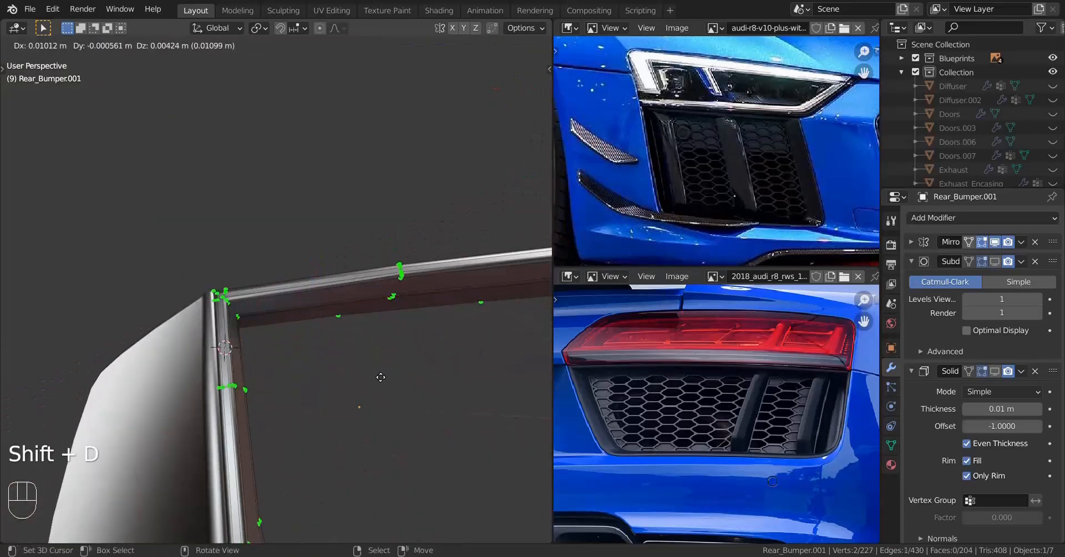
pyautogui.click(381, 377)
pyautogui.press('p')
pyautogui.click(378, 342)
pyautogui.press('Tab')
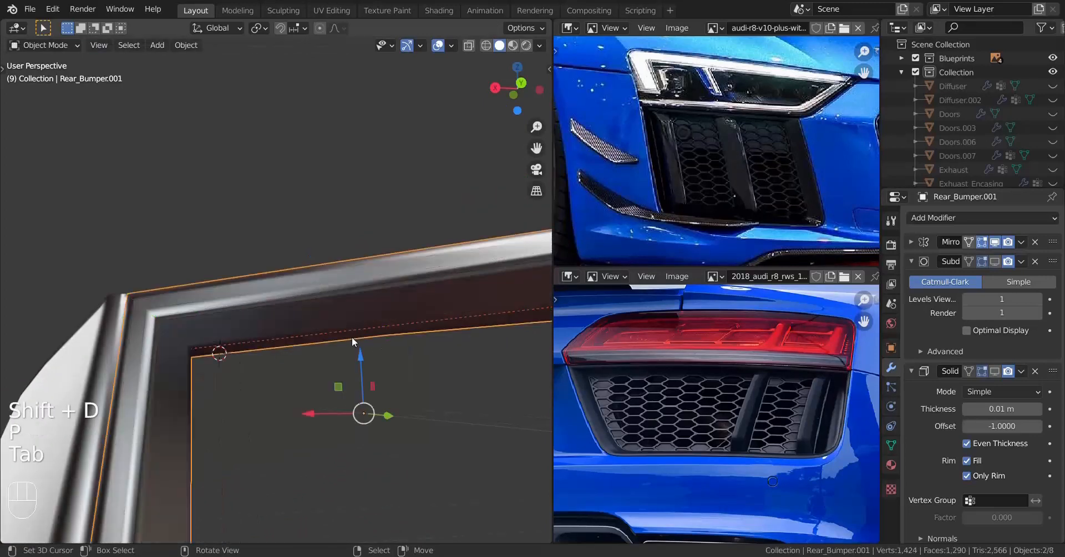
# Step: Slide the separated top edge's outer vertex along it to the outer divider's head on the back blueprint in wireframe
pyautogui.click(359, 334)
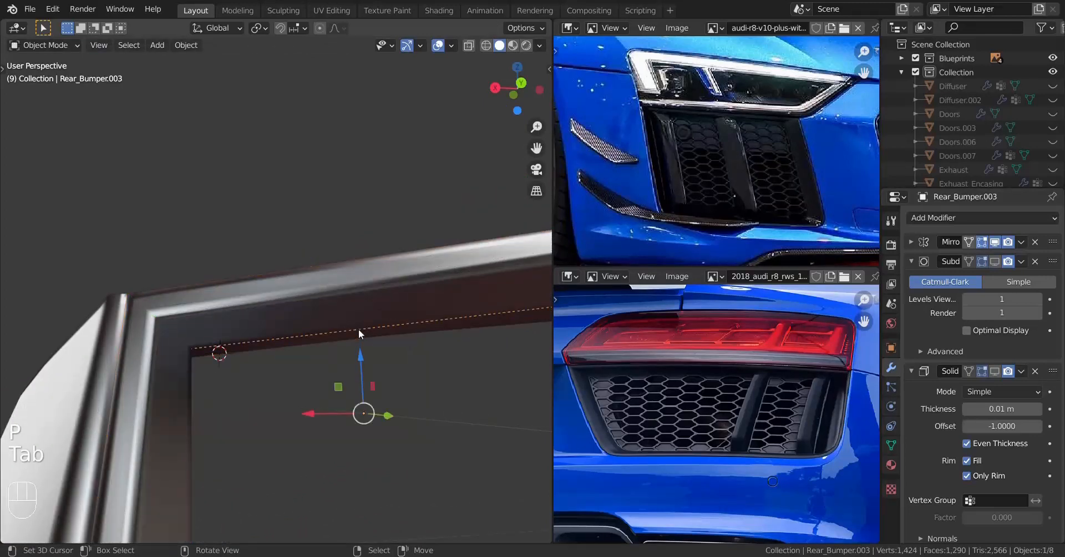
pyautogui.press('Tab')
pyautogui.moveTo(366, 363); pyautogui.dragTo(274, 353, button='middle')
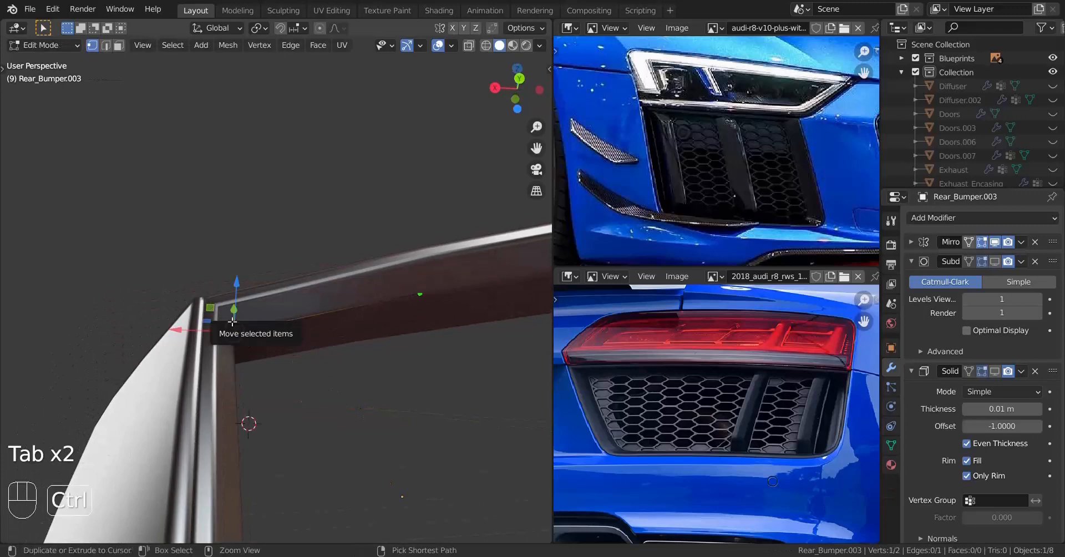
pyautogui.press('ctrl+KP_1')
pyautogui.scroll(-1, 311, 361)
pyautogui.keyDown('shift'); pyautogui.moveTo(349, 328); pyautogui.dragTo(349, 289, button='middle'); pyautogui.keyUp('shift')
pyautogui.press('z')
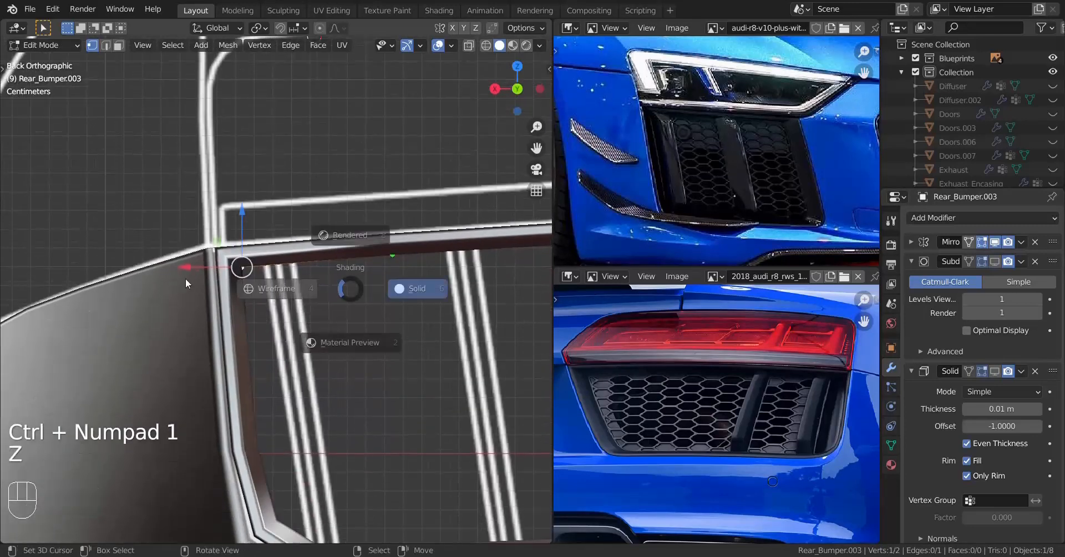
pyautogui.click(188, 283)
pyautogui.scroll(1, 252, 280)
pyautogui.press('g')
pyautogui.press('g')
pyautogui.keyDown('shift'); pyautogui.click(321, 269); pyautogui.keyUp('shift')
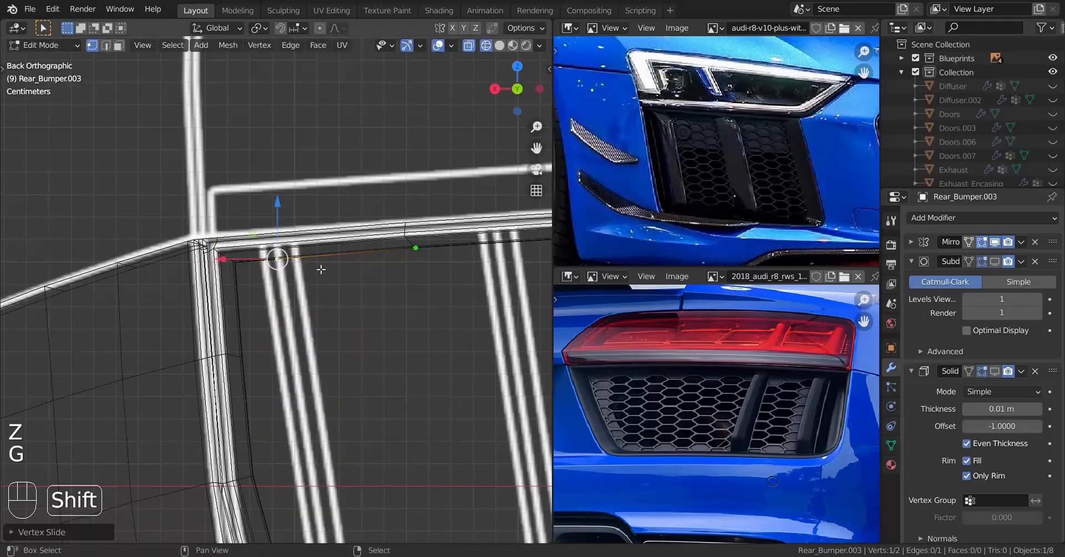
# Step: Slide the top edge's inner vertex outward to narrow the edge to the divider's width and return to object mode
pyautogui.press('g')
pyautogui.press('g')
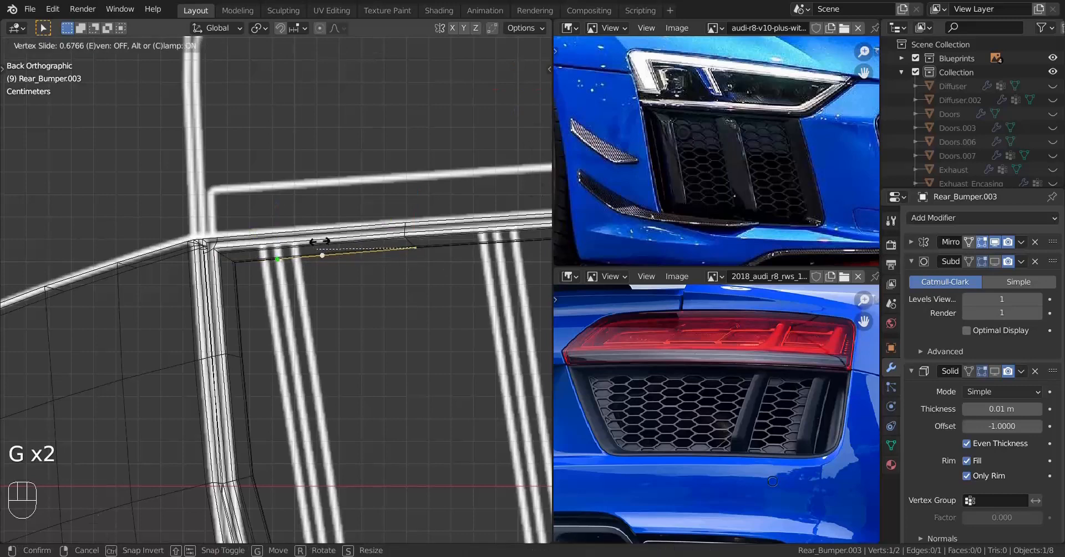
pyautogui.keyDown('shift'); pyautogui.click(244, 202); pyautogui.keyUp('shift')
pyautogui.scroll(-6, 277, 250)
pyautogui.keyDown('shift'); pyautogui.moveTo(316, 301); pyautogui.dragTo(299, 282, button='middle'); pyautogui.keyUp('shift')
pyautogui.moveTo(299, 282); pyautogui.dragTo(318, 335, button='middle')
pyautogui.scroll(3, 322, 377)
pyautogui.press('Tab')
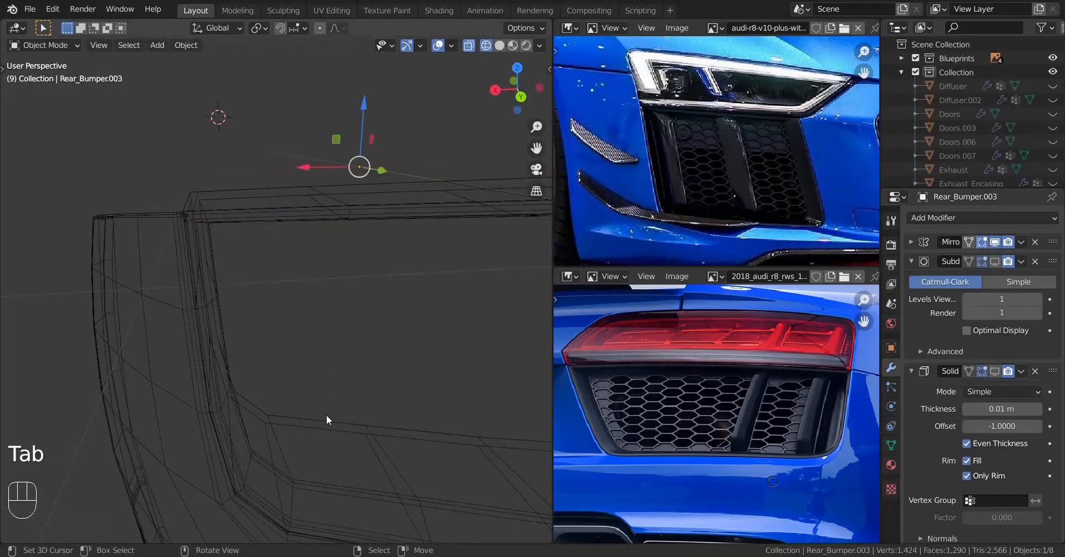
# Step: Join the separated top and bottom edges into one object and open it for editing
pyautogui.keyDown('shift'); pyautogui.moveTo(326, 414); pyautogui.dragTo(329, 392, button='middle'); pyautogui.keyUp('shift')
pyautogui.keyDown('shift'); pyautogui.click(309, 430); pyautogui.keyUp('shift')
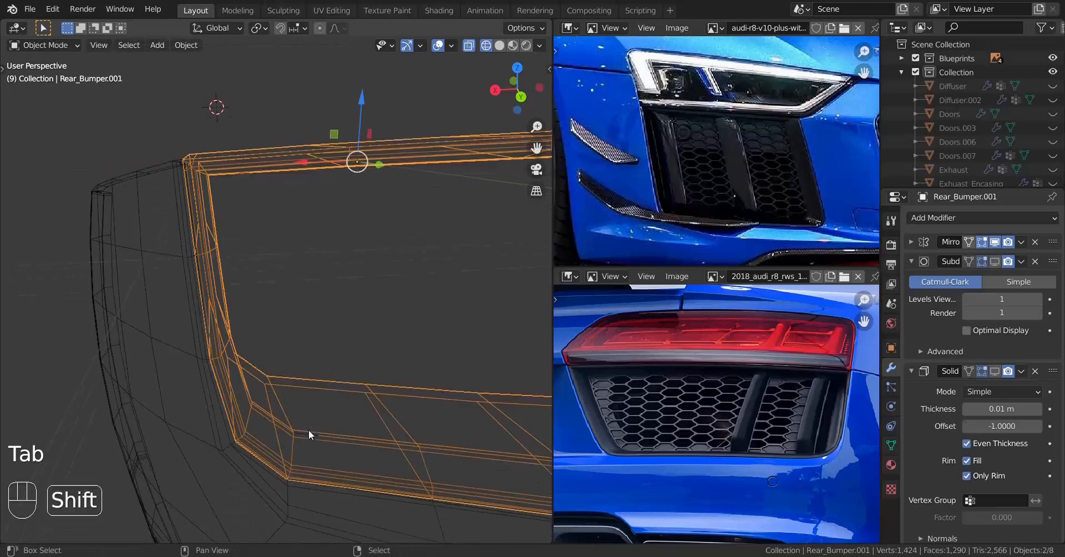
pyautogui.keyDown('shift'); pyautogui.click(309, 430); pyautogui.keyUp('shift')
pyautogui.keyDown('shift'); pyautogui.click(309, 432); pyautogui.keyUp('shift')
pyautogui.moveTo(331, 421); pyautogui.dragTo(322, 356, button='middle')
pyautogui.press('Tab')
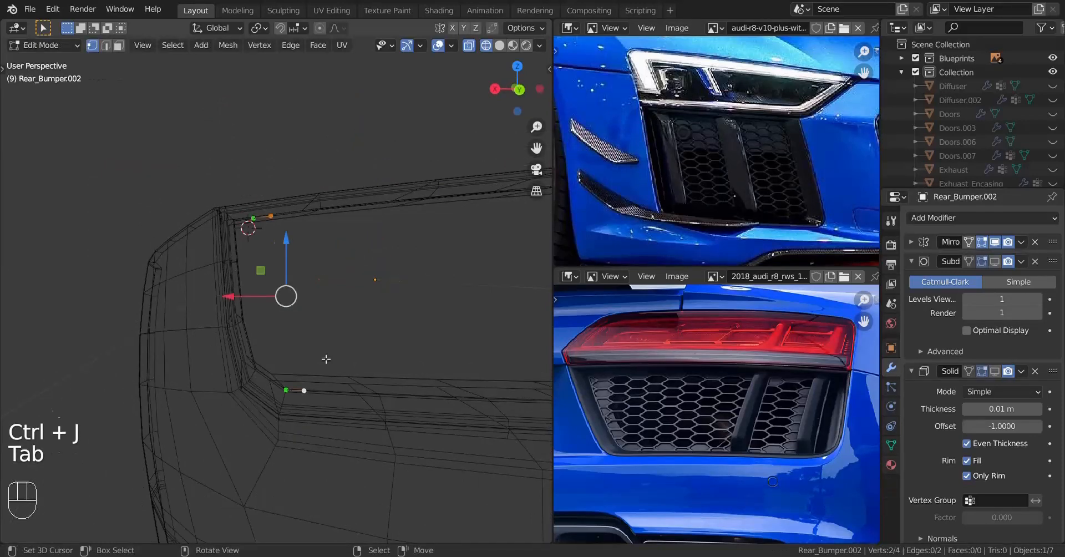
# Step: Fill a face between the top and bottom edges to form the outer divider strip
pyautogui.press('a')
pyautogui.scroll(3, 315, 372)
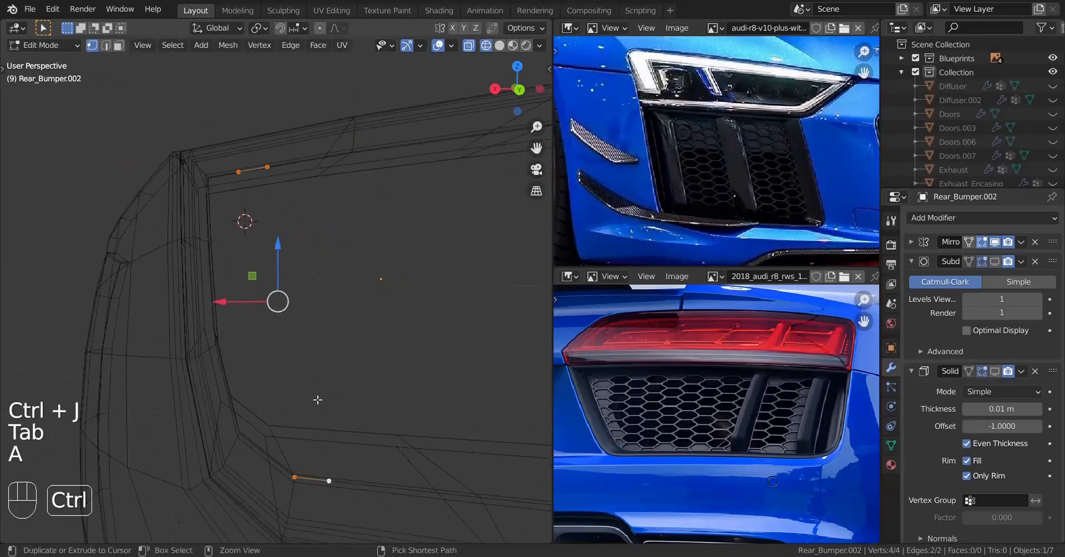
pyautogui.press('ctrl+KP_1')
pyautogui.press('f')
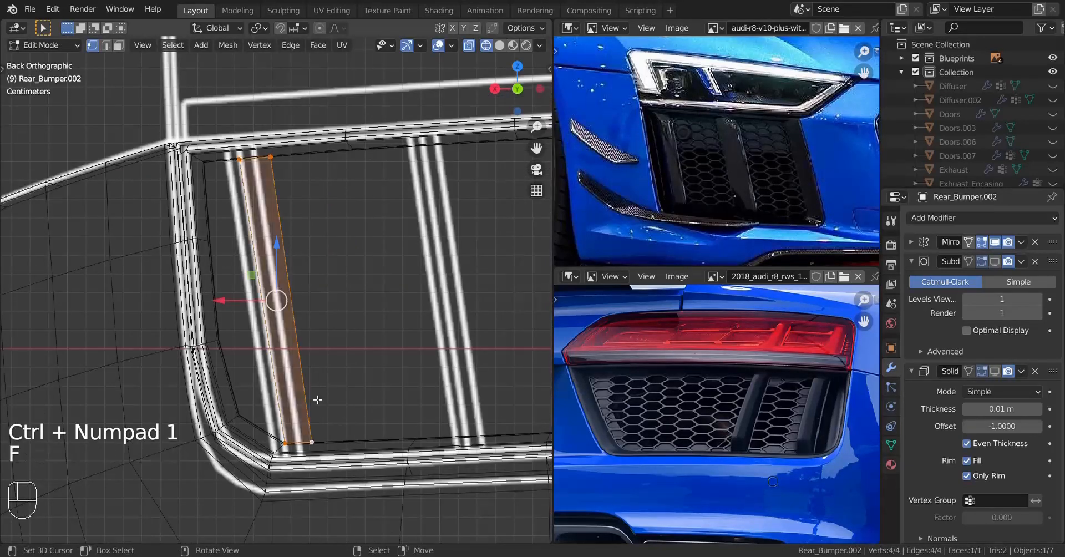
pyautogui.moveTo(317, 399); pyautogui.dragTo(255, 424, button='middle')
pyautogui.press('ctrl+KP_1')
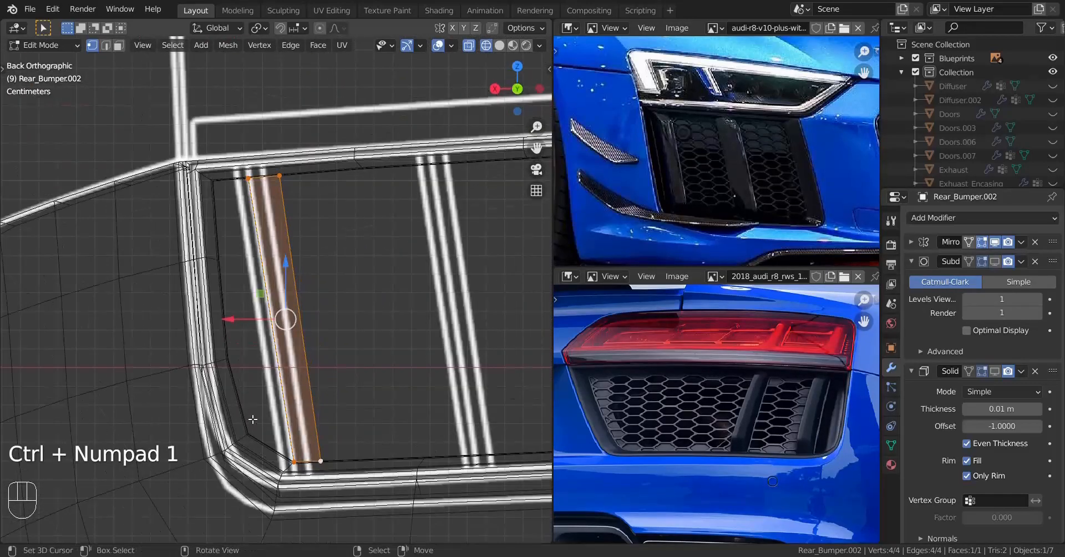
# Step: Slide the strip's lower inner vertex slightly inward along the bottom edge, beyond its end, comparing before and after
pyautogui.click(321, 460)
pyautogui.press('g')
pyautogui.press('g')
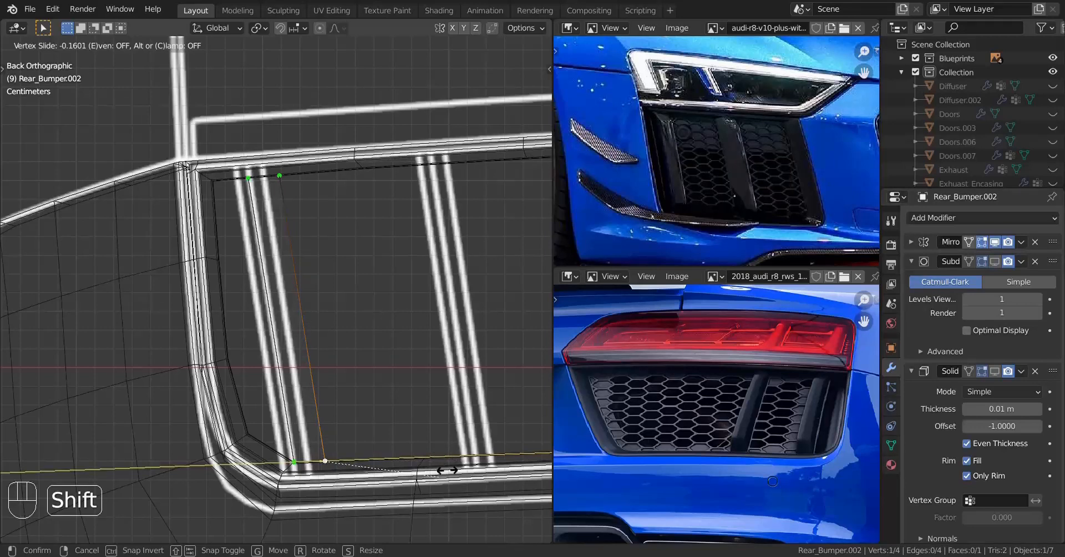
pyautogui.click(447, 470)
pyautogui.hotkey('ctrl', 'z')
pyautogui.hotkey('ctrl', 'shift', 'z')
pyautogui.moveTo(369, 419); pyautogui.dragTo(348, 448, button='middle')
pyautogui.scroll(3, 373, 448)
pyautogui.press('a')
pyautogui.hotkey('ctrl', 'r')
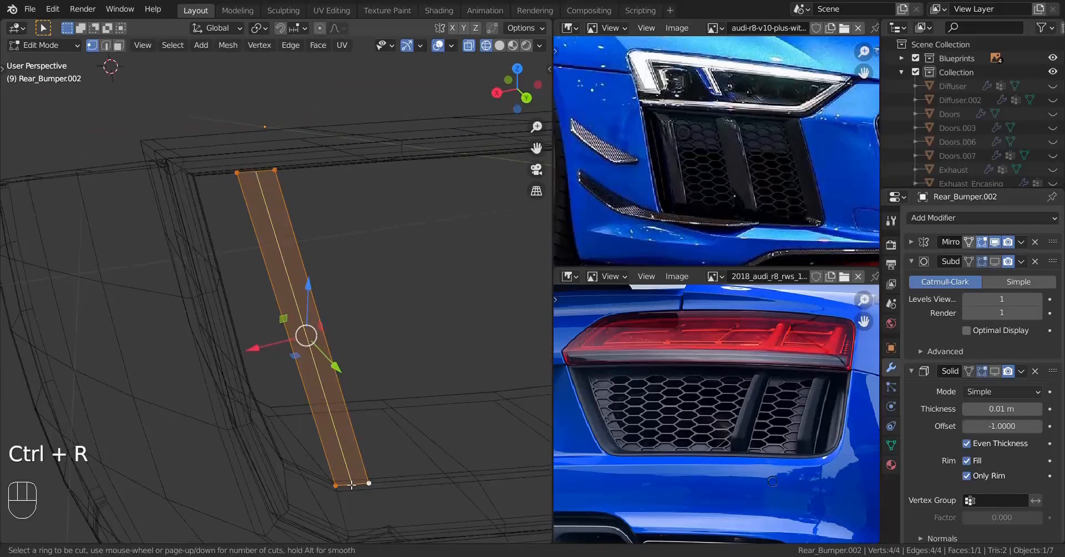
pyautogui.rightClick(351, 484)
# Step: Add a lengthwise loop cut to the divider strip in back view and slide it slightly toward the outer side
pyautogui.press('ctrl+KP_1')
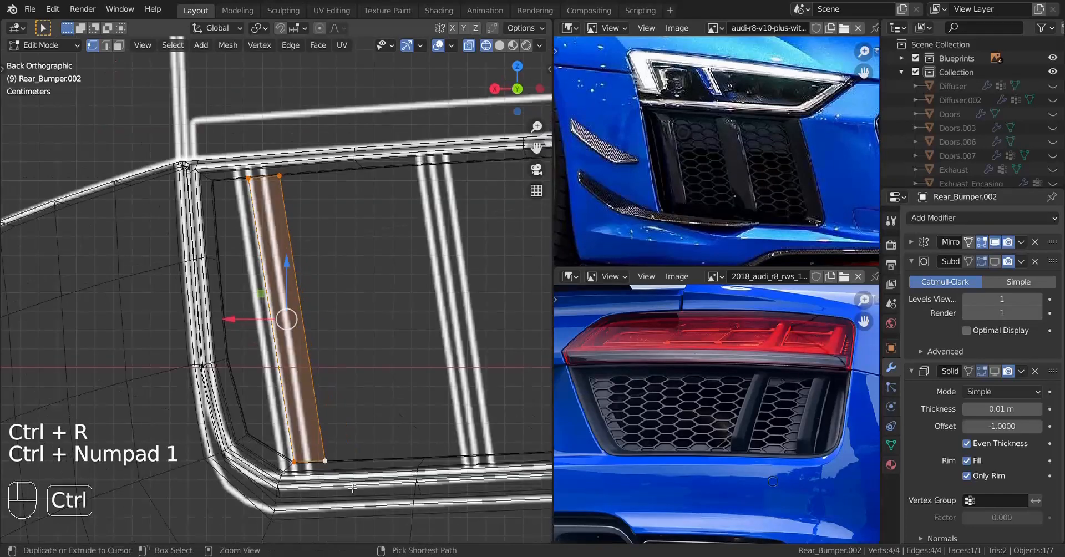
pyautogui.hotkey('ctrl', 'r')
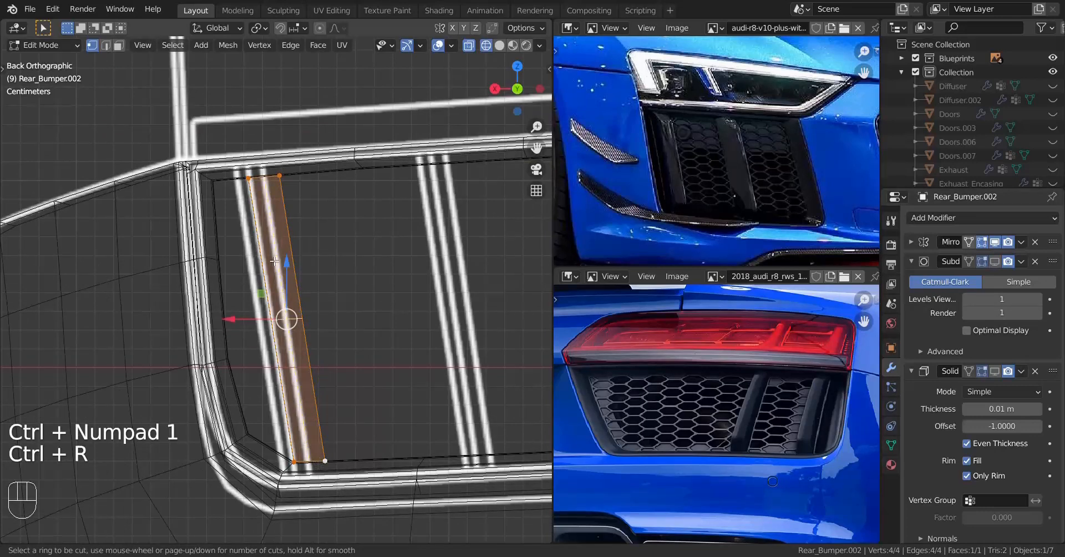
pyautogui.click(268, 186)
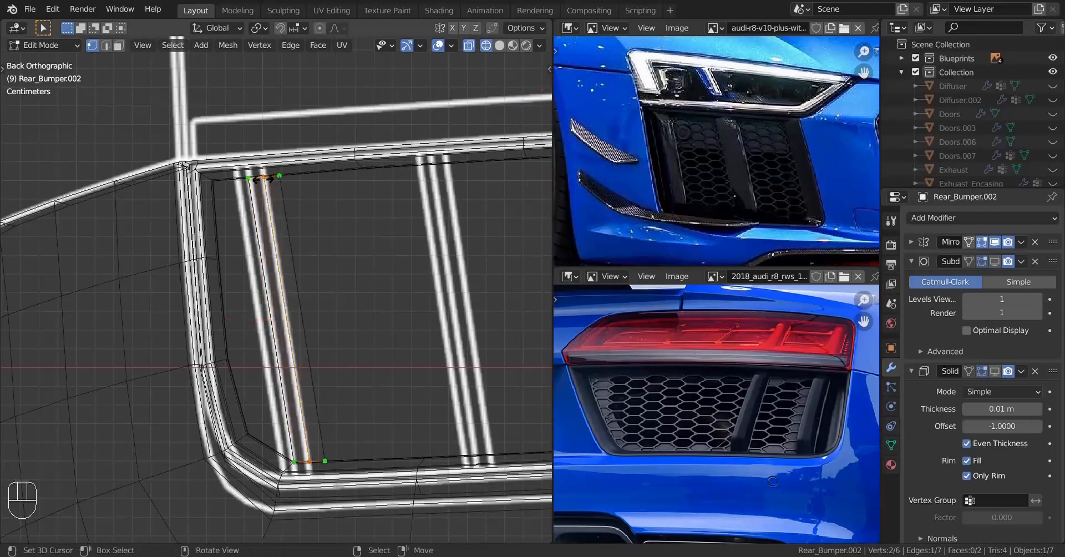
pyautogui.click(238, 194)
# Step: Extrude the whole divider strip about 0.05 m along global -Y into the vent opening
pyautogui.press('z')
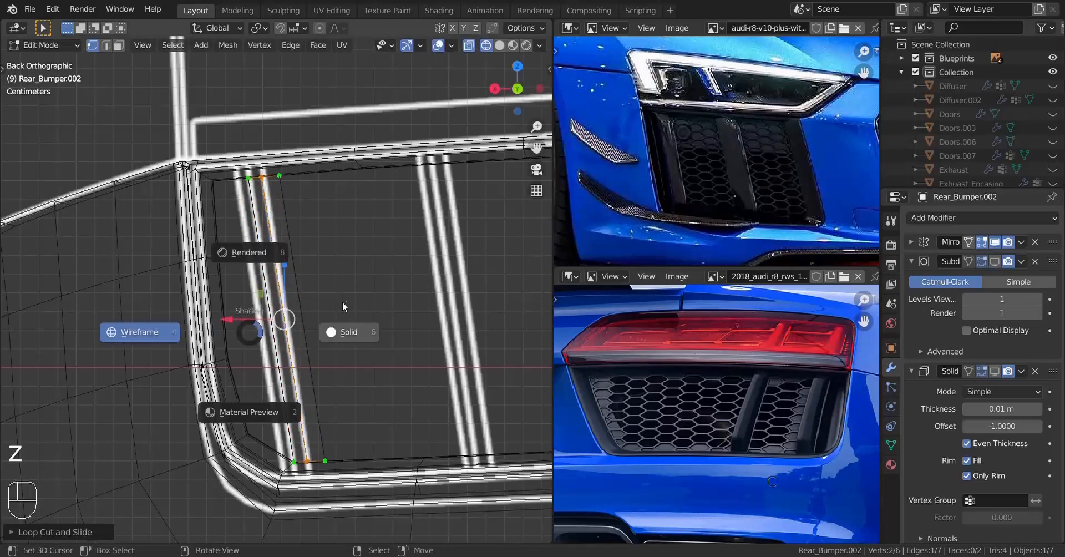
pyautogui.click(342, 304)
pyautogui.moveTo(341, 303)
pyautogui.mouseDown(button='middle')
pyautogui.moveTo(358, 333)
pyautogui.moveTo(340, 382)
pyautogui.moveTo(300, 318)
pyautogui.moveTo(341, 366)
pyautogui.mouseUp(button='middle')
pyautogui.scroll(3, 340, 381)
pyautogui.press('a')
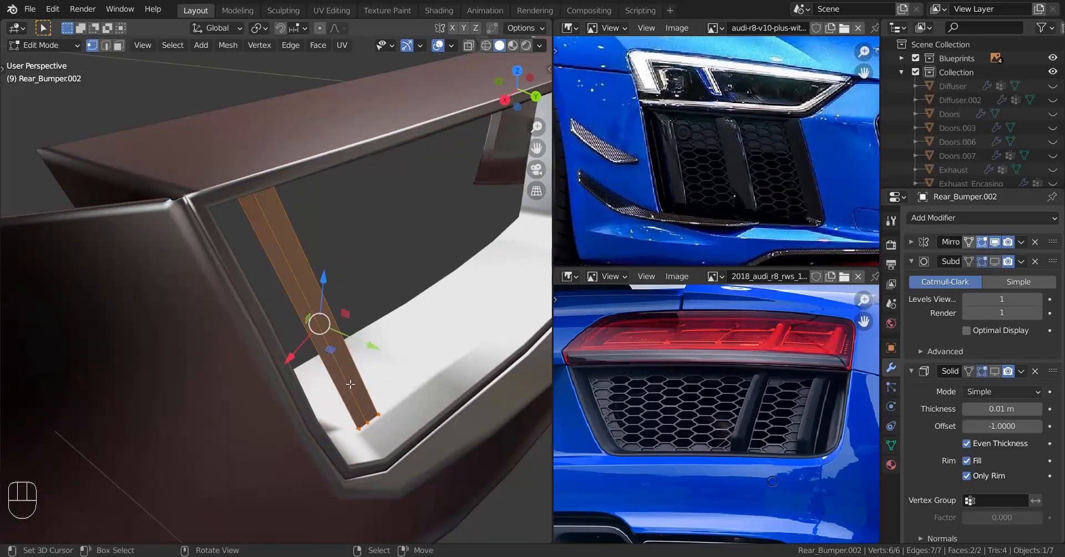
pyautogui.press('e')
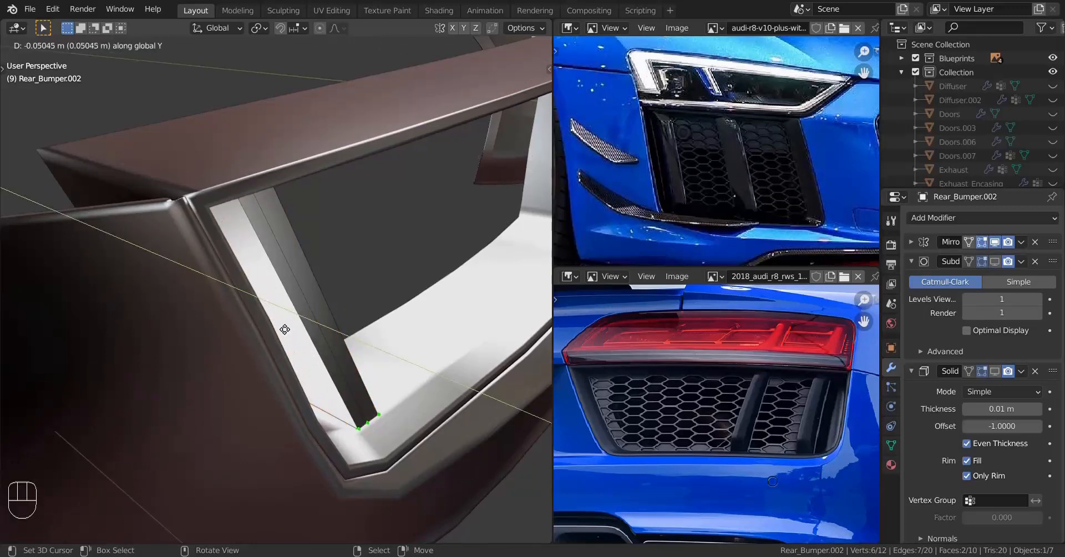
pyautogui.click(285, 329)
pyautogui.moveTo(285, 329)
pyautogui.mouseDown(button='middle')
pyautogui.moveTo(388, 350)
pyautogui.moveTo(311, 352)
pyautogui.moveTo(277, 339)
pyautogui.mouseUp(button='middle')
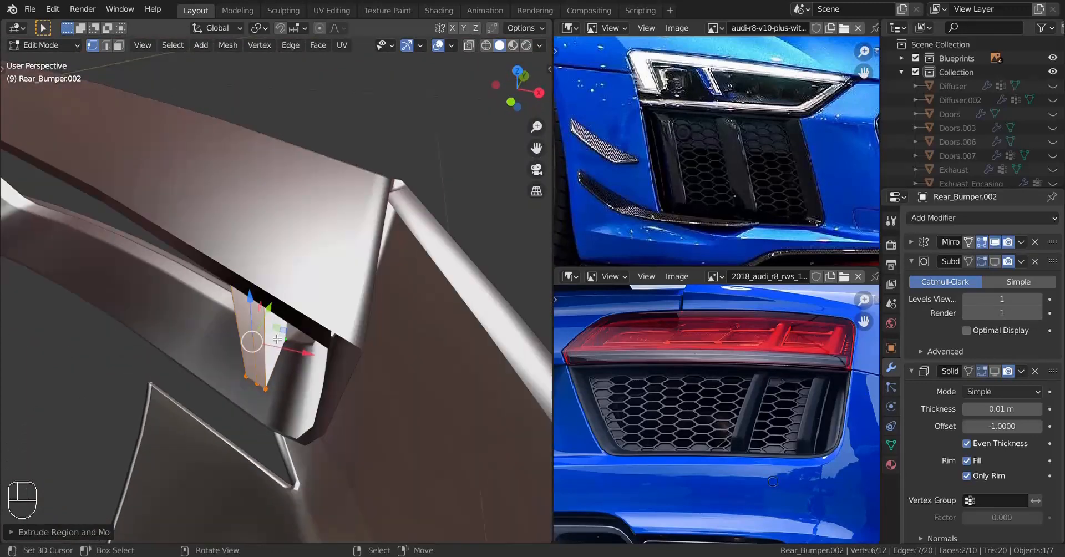
# Step: Move the divider's extruded back faces deeper along Y and delete them to leave the back open
pyautogui.moveTo(267, 314); pyautogui.dragTo(264, 377)
pyautogui.rightClick(269, 336)
pyautogui.click(256, 390)
pyautogui.press('x')
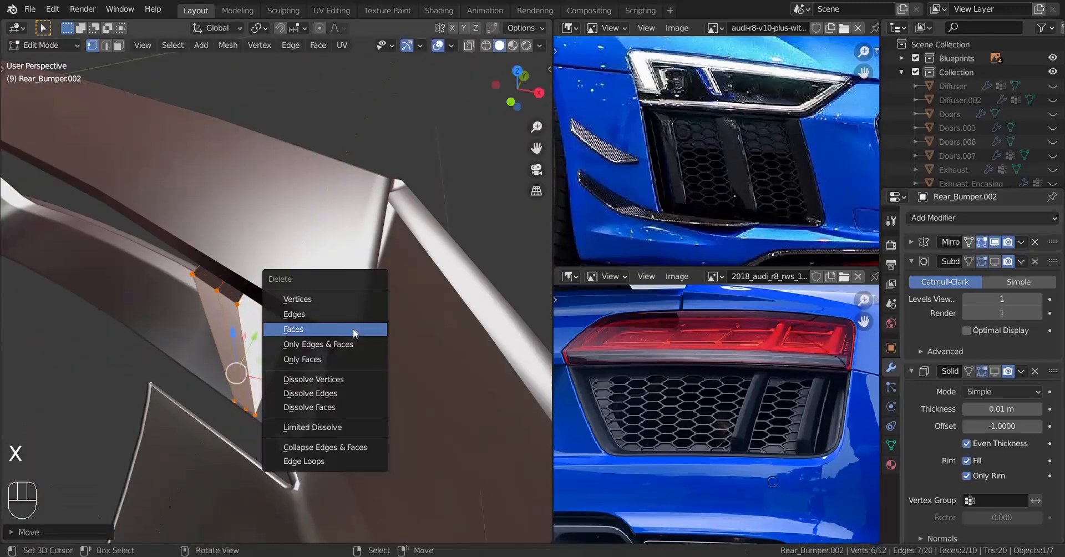
pyautogui.click(335, 331)
pyautogui.moveTo(338, 341); pyautogui.dragTo(303, 315, button='middle')
pyautogui.press('Tab')
pyautogui.press('Tab')
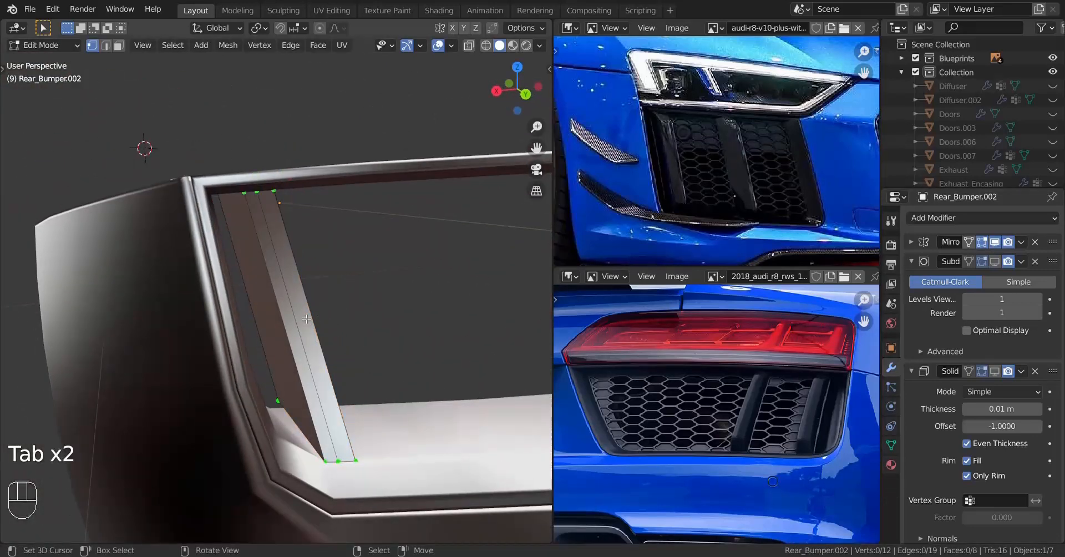
# Step: Add ten evenly spaced crosswise loop cuts along the divider strip in back view, without sliding them
pyautogui.press('ctrl+KP_1')
pyautogui.scroll(3, 248, 306)
pyautogui.scroll(-2, 298, 397)
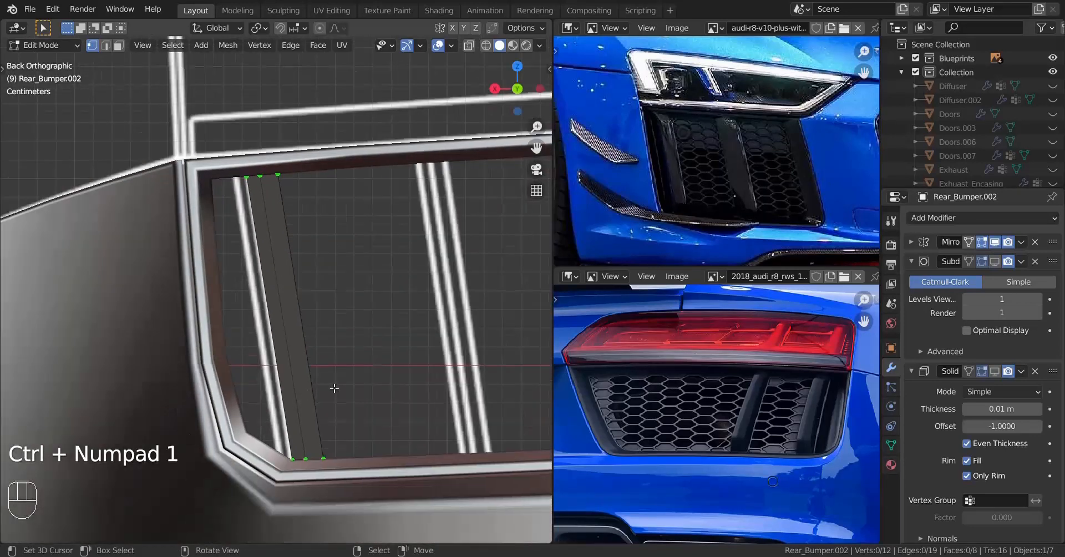
pyautogui.press('z')
pyautogui.hotkey('ctrl', 'r')
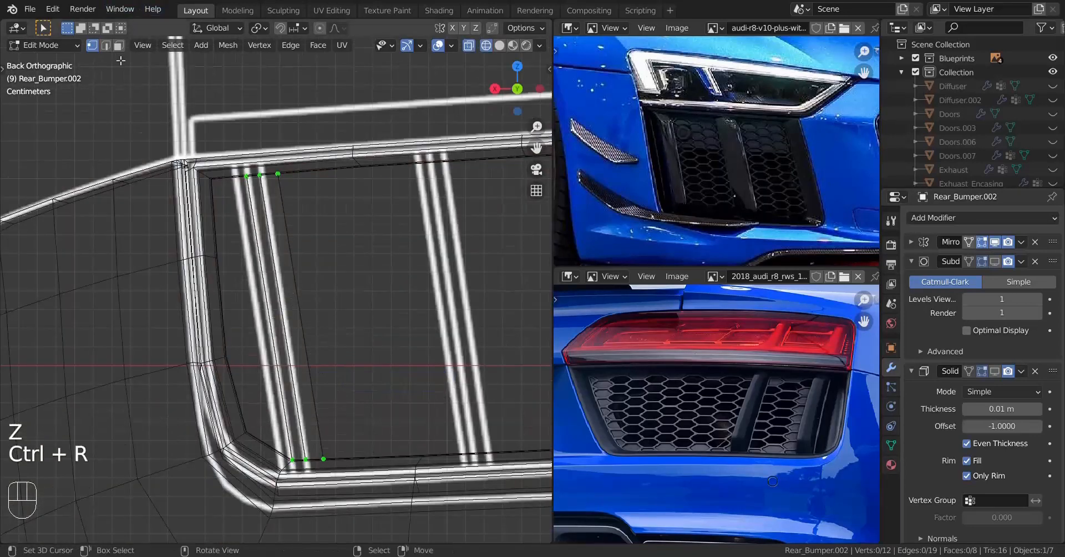
pyautogui.click(106, 46)
pyautogui.hotkey('ctrl', 'r')
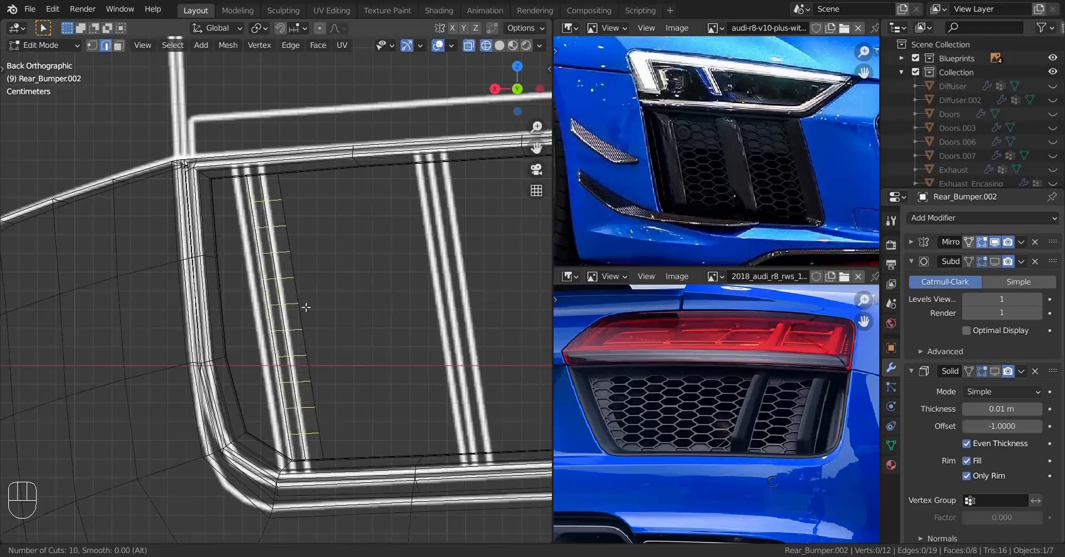
pyautogui.click(306, 306)
pyautogui.rightClick(301, 307)
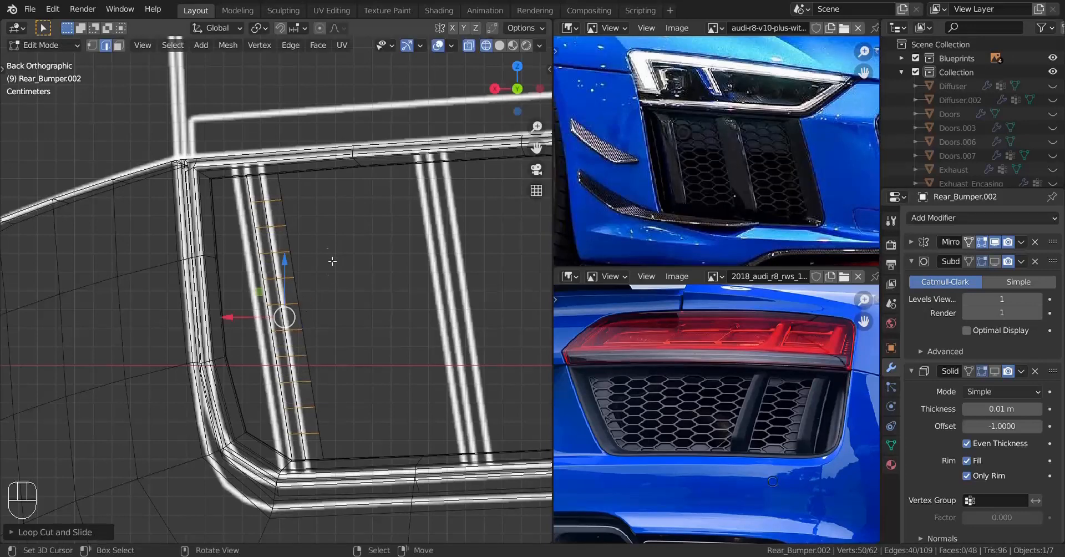
# Step: Dissolve the middle crosswise cuts on the divider, keeping only the uppermost and lowest ones near its ends
pyautogui.keyDown('alt'); pyautogui.keyDown('shift'); pyautogui.click(281, 206); pyautogui.keyUp('shift'); pyautogui.keyUp('alt')
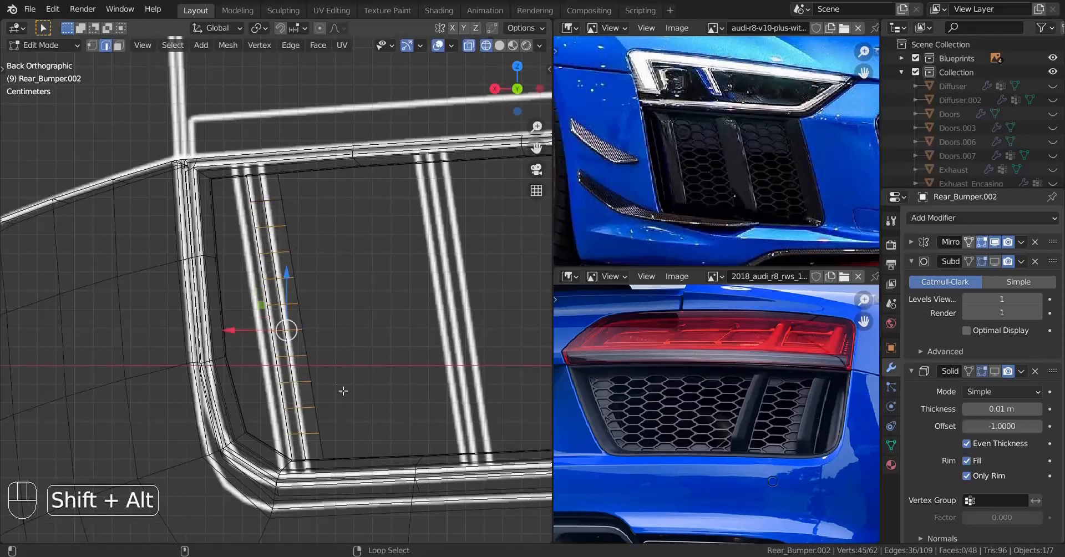
pyautogui.hotkey('ctrl', 'z')
pyautogui.keyDown('alt'); pyautogui.keyDown('shift'); pyautogui.click(311, 438); pyautogui.keyUp('shift'); pyautogui.keyUp('alt')
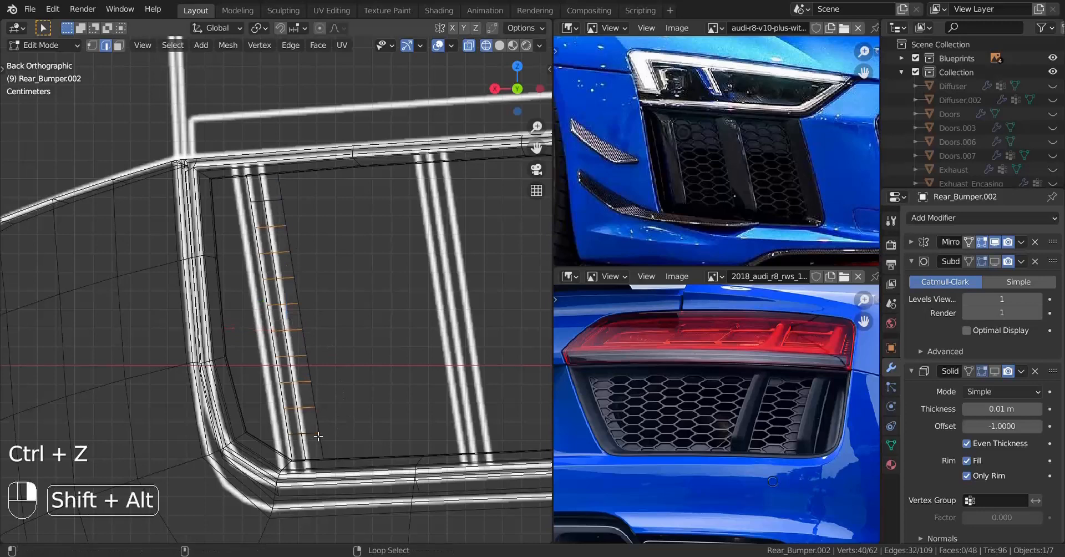
pyautogui.press('x')
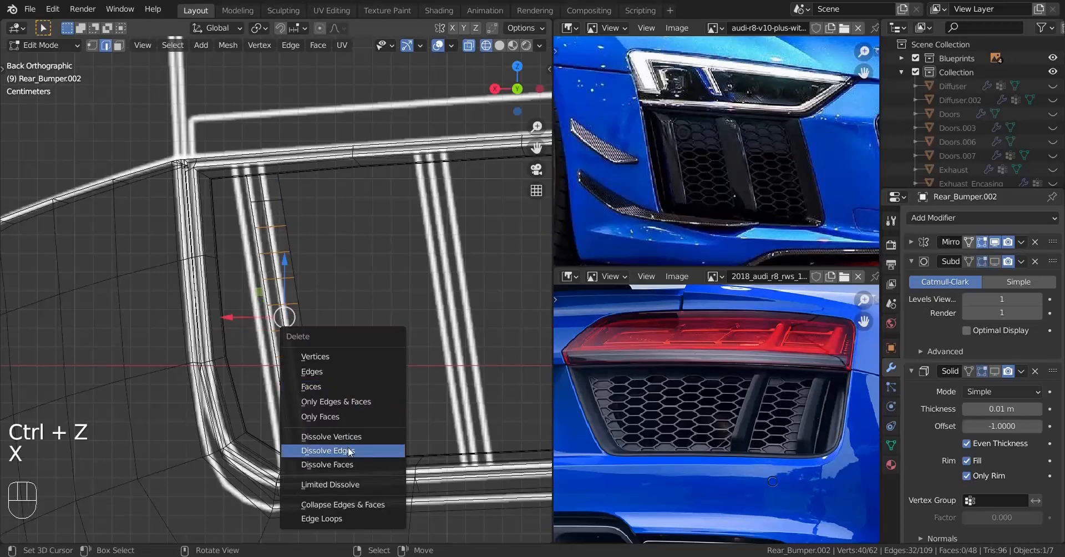
pyautogui.click(348, 451)
pyautogui.scroll(-2, 344, 433)
pyautogui.moveTo(307, 388); pyautogui.dragTo(361, 412, button='middle')
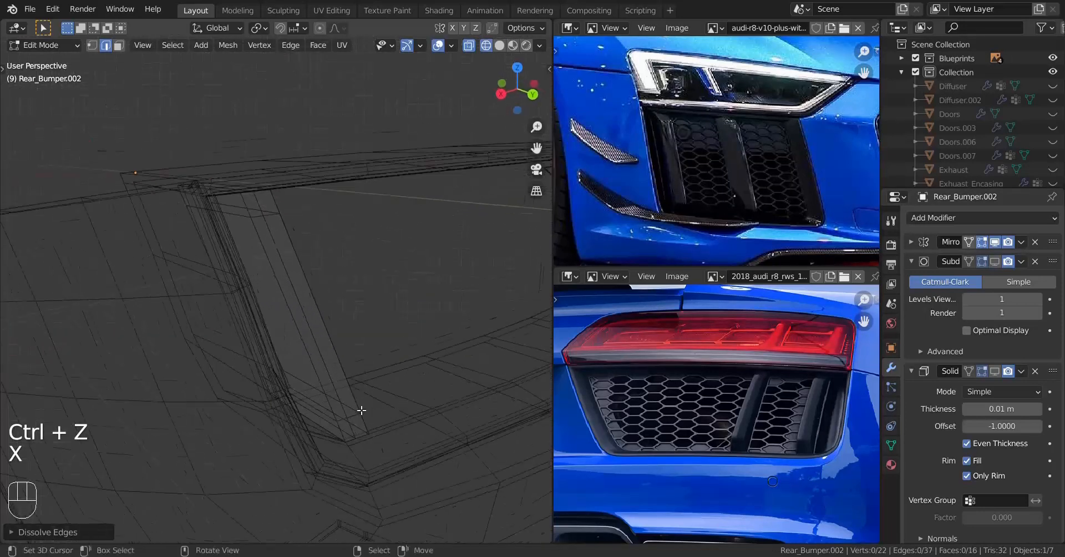
# Step: Move the divider's two long front faces between the end cuts outward along global Y
pyautogui.scroll(2, 358, 408)
pyautogui.press('z')
pyautogui.moveTo(186, 111); pyautogui.dragTo(169, 102, button='middle')
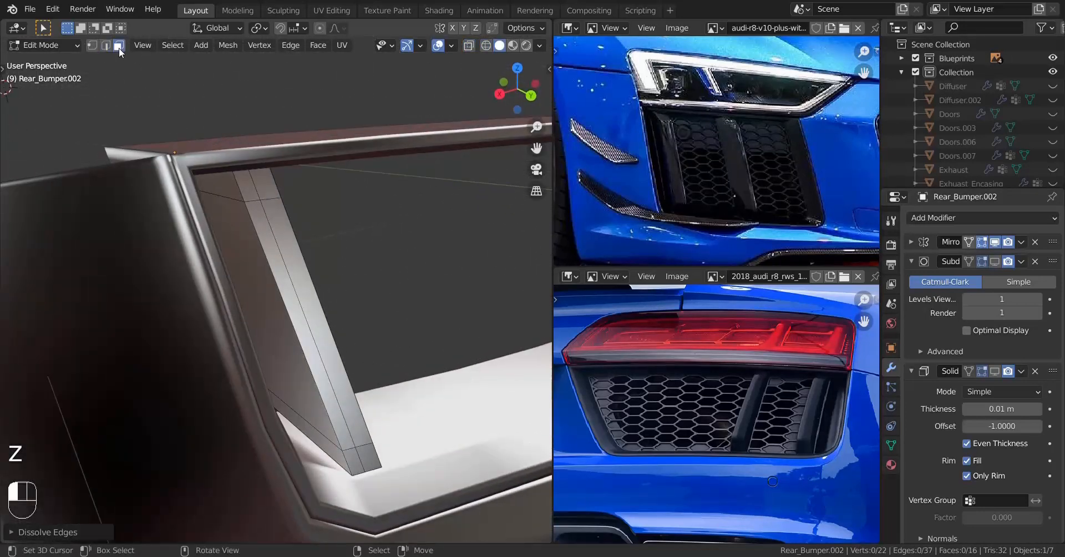
pyautogui.rightClick(273, 248)
pyautogui.keyDown('shift'); pyautogui.rightClick(308, 310); pyautogui.keyUp('shift')
pyautogui.moveTo(289, 272); pyautogui.dragTo(361, 344, button='middle')
pyautogui.moveTo(371, 340); pyautogui.dragTo(527, 421)
pyautogui.moveTo(527, 420); pyautogui.dragTo(431, 357, button='middle')
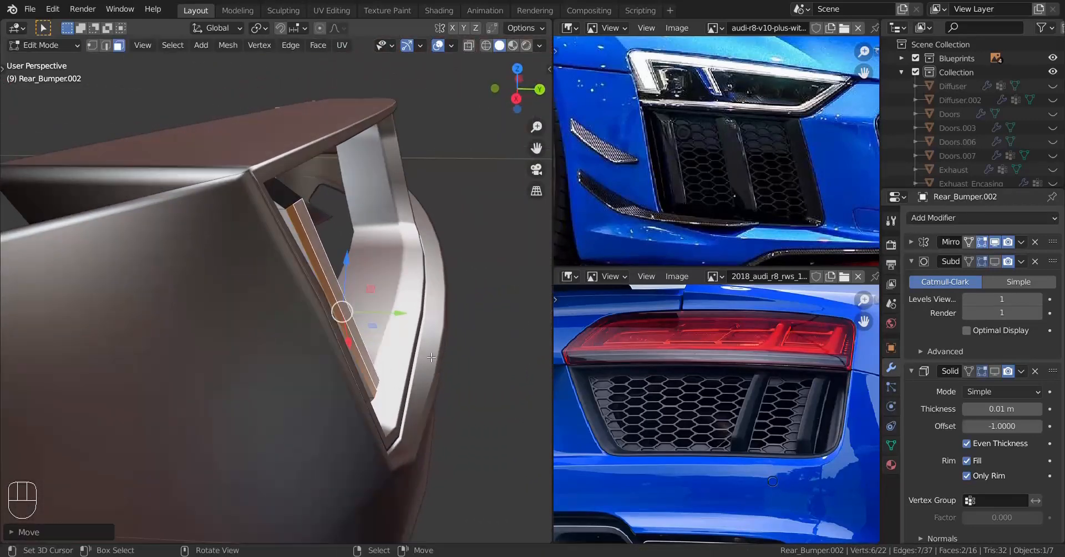
pyautogui.keyDown('shift'); pyautogui.moveTo(399, 321); pyautogui.dragTo(511, 330); pyautogui.keyUp('shift')
pyautogui.moveTo(512, 329); pyautogui.dragTo(190, 303, button='middle')
pyautogui.keyDown('shift'); pyautogui.moveTo(164, 282); pyautogui.dragTo(160, 283); pyautogui.keyUp('shift')
pyautogui.moveTo(161, 284); pyautogui.dragTo(254, 299, button='middle')
pyautogui.keyDown('shift'); pyautogui.moveTo(254, 299); pyautogui.dragTo(259, 275, button='middle'); pyautogui.keyUp('shift')
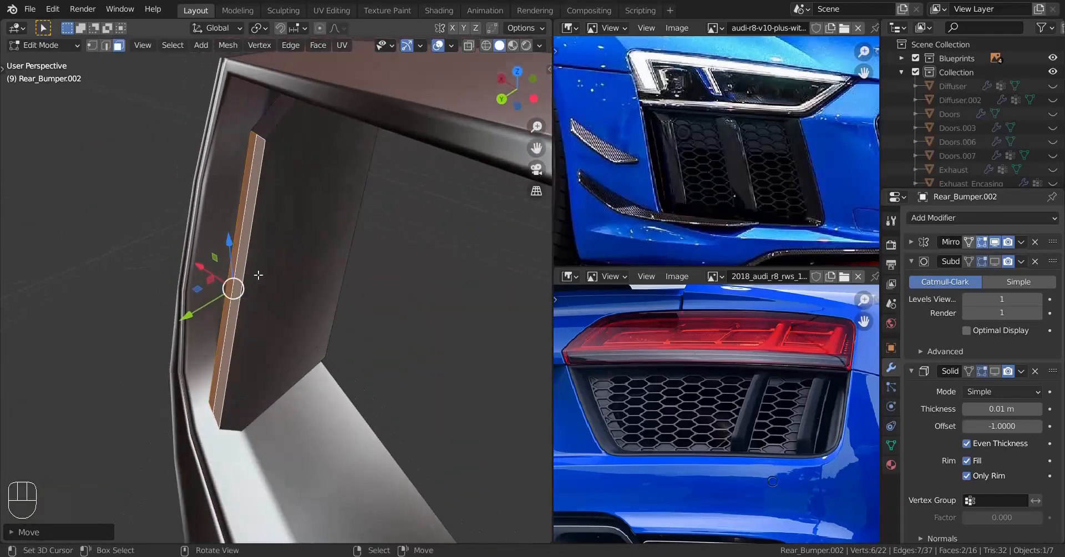
# Step: Move the inner lengthwise edge of the divider's front slightly back along global -Y
pyautogui.click(105, 43)
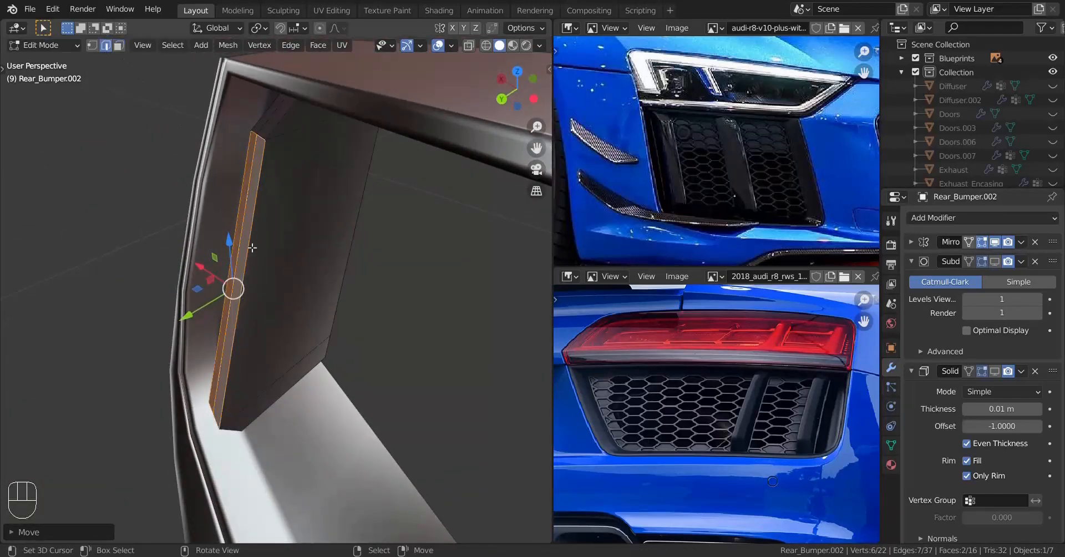
pyautogui.rightClick(250, 249)
pyautogui.moveTo(244, 274); pyautogui.dragTo(227, 265, button='middle')
pyautogui.keyDown('shift'); pyautogui.moveTo(188, 312); pyautogui.dragTo(182, 311); pyautogui.keyUp('shift')
pyautogui.moveTo(238, 300); pyautogui.dragTo(196, 272, button='middle')
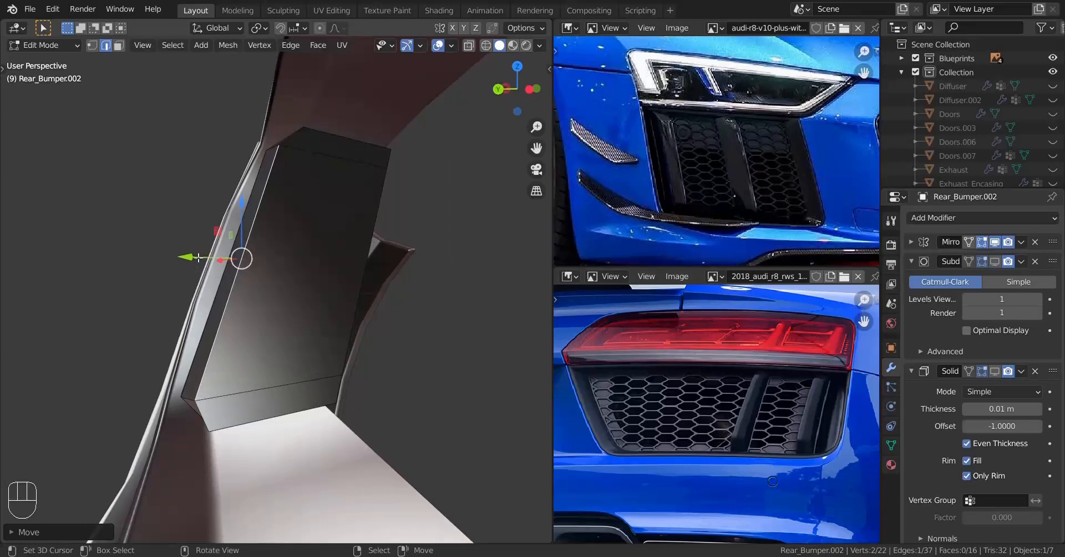
pyautogui.keyDown('shift'); pyautogui.moveTo(194, 260); pyautogui.dragTo(251, 260); pyautogui.keyUp('shift')
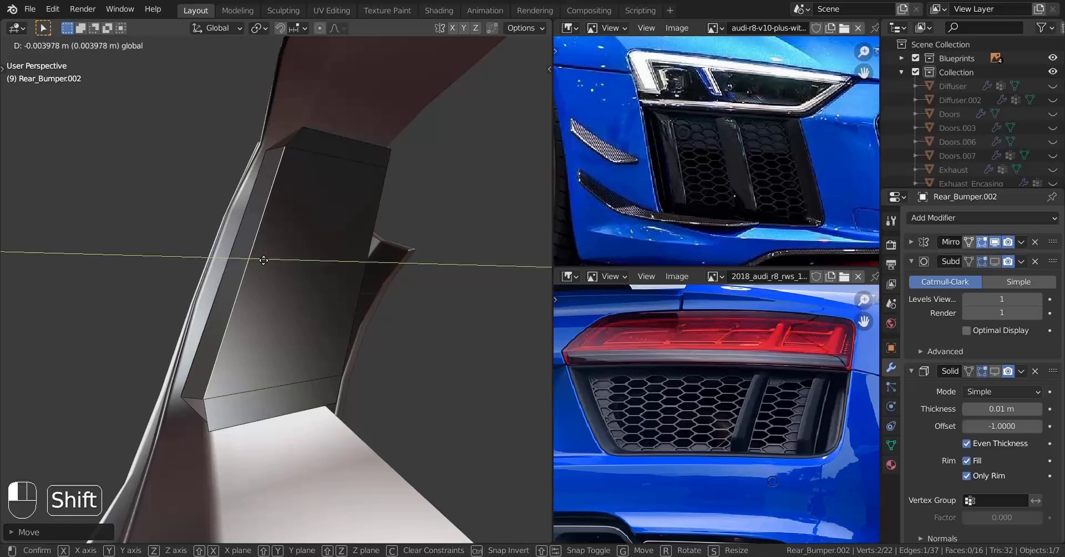
pyautogui.keyDown('shift'); pyautogui.moveTo(271, 259); pyautogui.dragTo(271, 260); pyautogui.keyUp('shift')
# Step: Push the inner front vertices at the divider's upper and lower ends back along global -Y
pyautogui.moveTo(272, 260); pyautogui.dragTo(259, 286, button='middle')
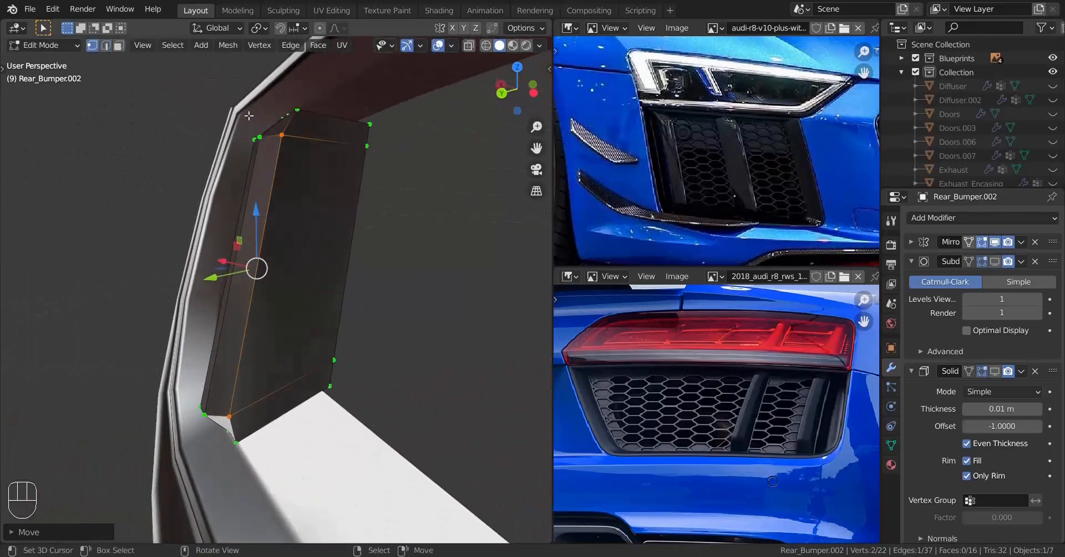
pyautogui.click(299, 113)
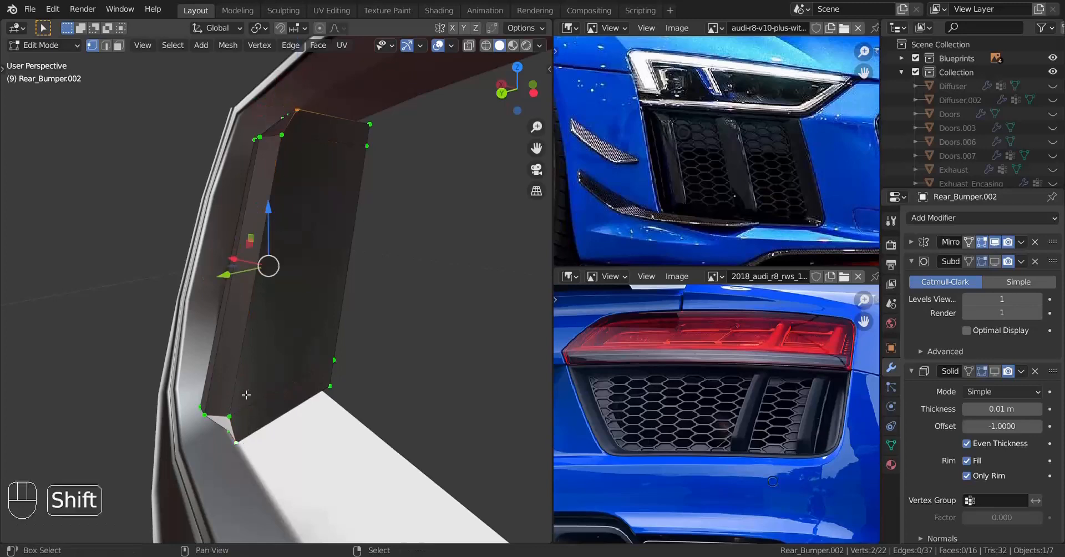
pyautogui.moveTo(246, 395); pyautogui.dragTo(245, 446, button='middle')
pyautogui.keyDown('shift'); pyautogui.moveTo(225, 319); pyautogui.dragTo(273, 296); pyautogui.keyUp('shift')
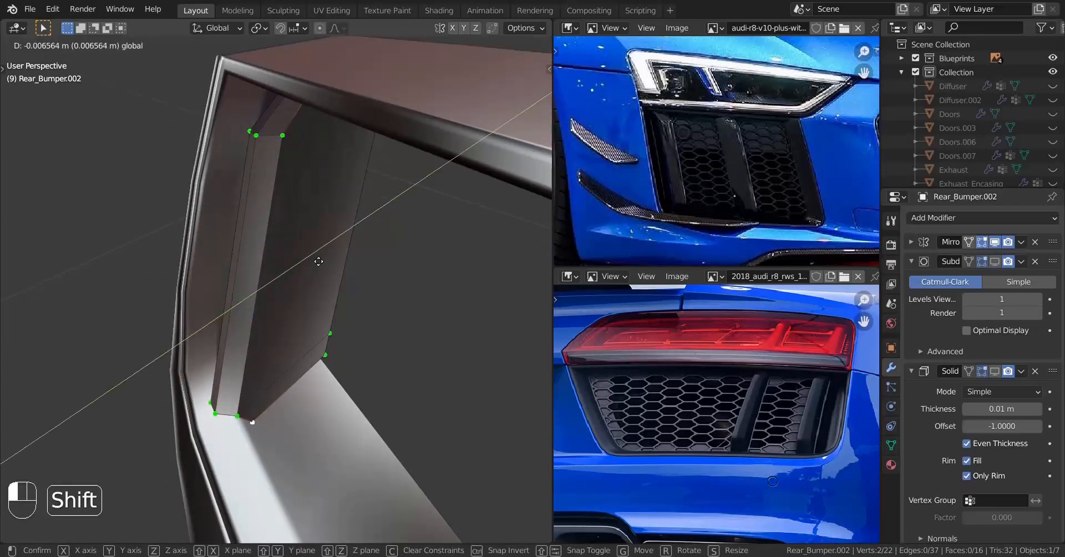
pyautogui.keyDown('shift'); pyautogui.moveTo(342, 227); pyautogui.dragTo(341, 228); pyautogui.keyUp('shift')
pyautogui.moveTo(287, 333)
pyautogui.mouseDown(button='middle')
pyautogui.moveTo(279, 285)
pyautogui.moveTo(323, 302)
pyautogui.moveTo(261, 309)
pyautogui.moveTo(244, 326)
pyautogui.moveTo(299, 342)
pyautogui.moveTo(284, 333)
pyautogui.mouseUp(button='middle')
pyautogui.keyDown('alt'); pyautogui.rightClick(310, 117); pyautogui.keyUp('alt')
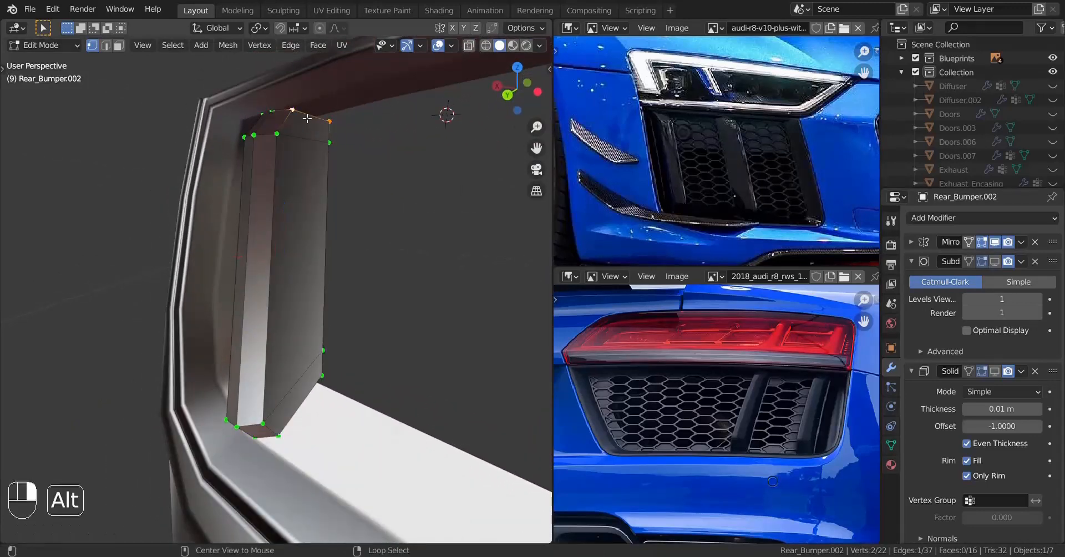
pyautogui.press('g')
pyautogui.rightClick(323, 155)
# Step: Box-select the divider's upper end in wireframe, narrow the selection to the two cap faces and delete them
pyautogui.moveTo(322, 156)
pyautogui.mouseDown(button='middle')
pyautogui.moveTo(310, 167)
pyautogui.moveTo(322, 194)
pyautogui.mouseUp(button='middle')
pyautogui.press('z')
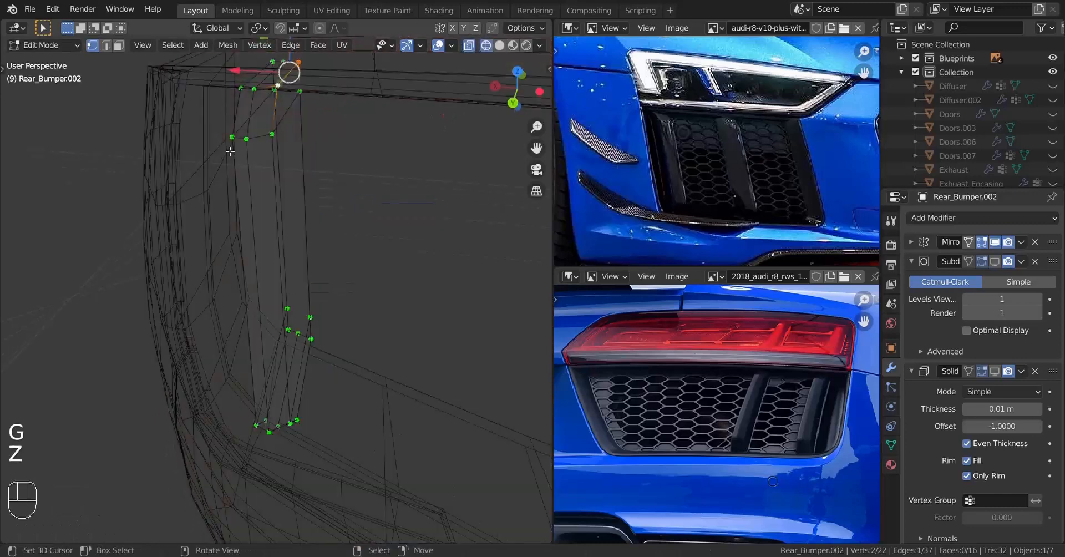
pyautogui.keyDown('shift'); pyautogui.moveTo(214, 55); pyautogui.dragTo(240, 117, button='middle'); pyautogui.keyUp('shift')
pyautogui.moveTo(241, 104); pyautogui.dragTo(358, 211)
pyautogui.moveTo(358, 210)
pyautogui.mouseDown(button='middle')
pyautogui.moveTo(359, 226)
pyautogui.moveTo(356, 195)
pyautogui.mouseUp(button='middle')
pyautogui.keyDown('ctrl'); pyautogui.moveTo(355, 193); pyautogui.dragTo(385, 217); pyautogui.keyUp('ctrl')
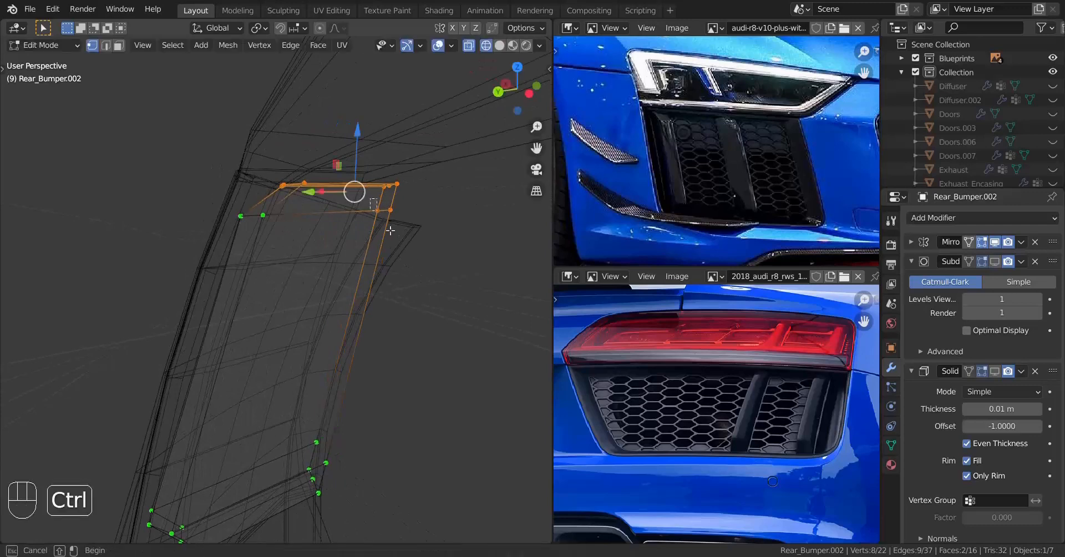
pyautogui.moveTo(390, 230); pyautogui.dragTo(353, 279, button='middle')
pyautogui.press('x')
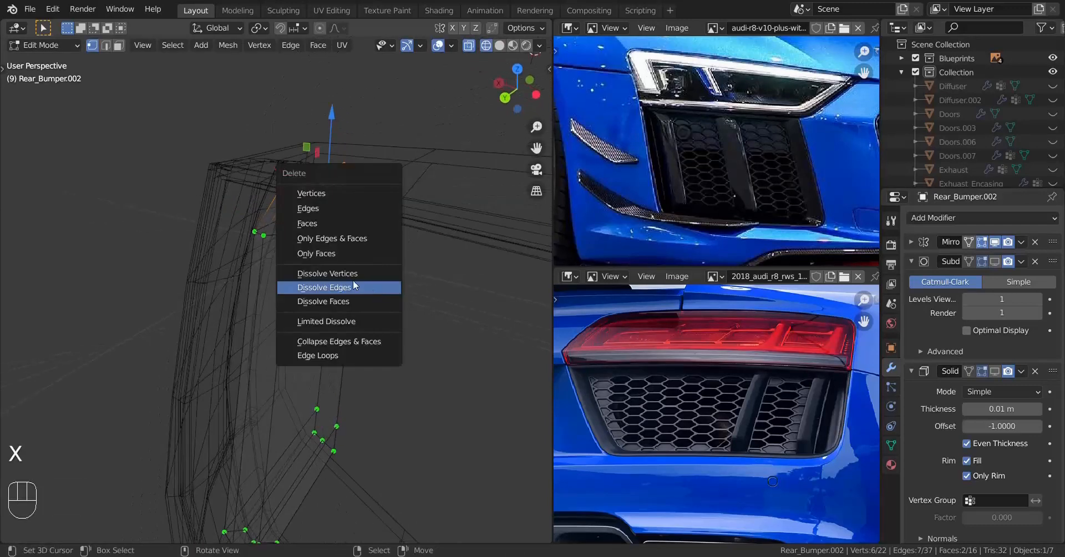
pyautogui.click(327, 223)
pyautogui.moveTo(324, 176); pyautogui.dragTo(331, 189, button='middle')
# Step: Edge-slide the open upper end loop of the divider with clamping off to extend it into the frame
pyautogui.press('z')
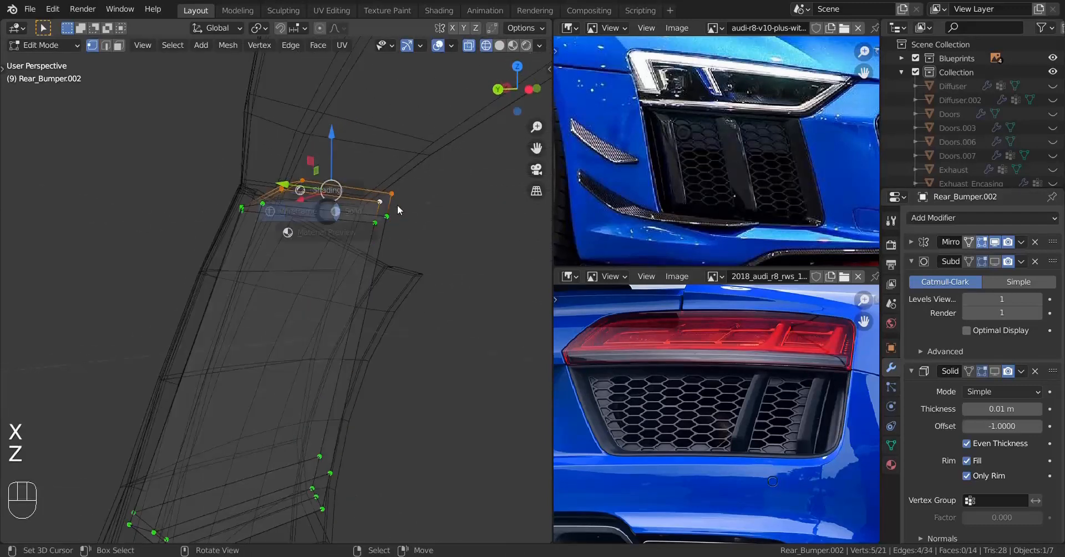
pyautogui.click(397, 204)
pyautogui.press('g')
pyautogui.press('g')
pyautogui.press('c')
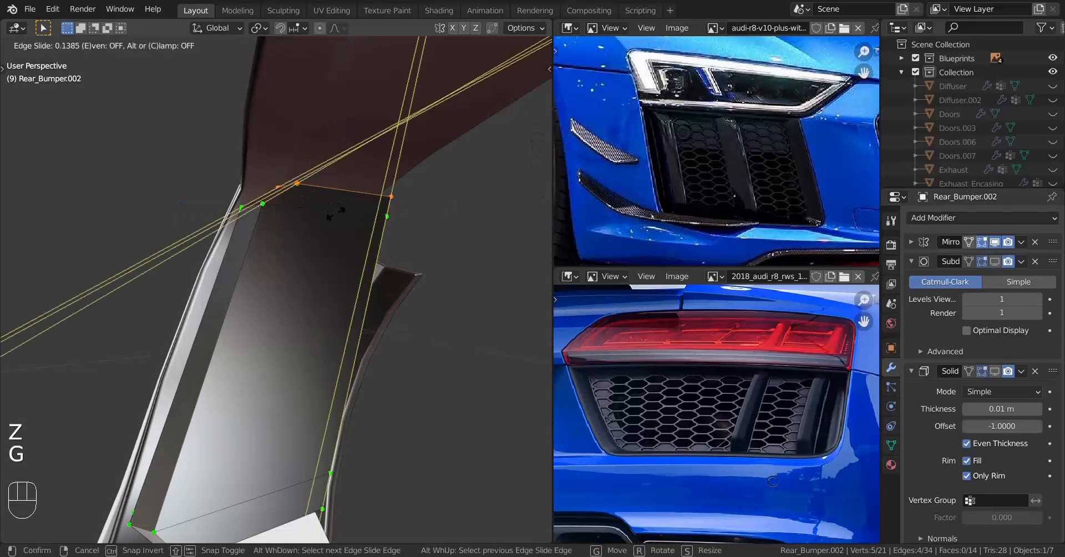
pyautogui.click(416, 84)
# Step: Select the two cap faces at the divider's lower end in wireframe and delete them
pyautogui.press('Tab')
pyautogui.scroll(-2, 268, 364)
pyautogui.keyDown('shift'); pyautogui.moveTo(267, 364); pyautogui.dragTo(283, 238, button='middle'); pyautogui.keyUp('shift')
pyautogui.scroll(2, 283, 239)
pyautogui.moveTo(283, 239); pyautogui.dragTo(306, 378, button='middle')
pyautogui.press('Tab')
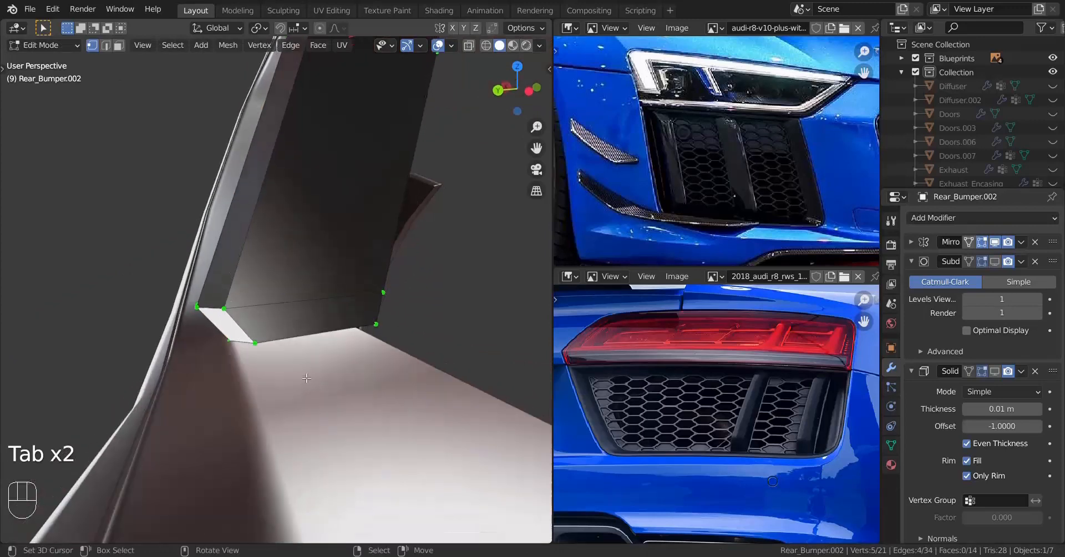
pyautogui.press('z')
pyautogui.click(252, 333)
pyautogui.moveTo(173, 305); pyautogui.dragTo(400, 438)
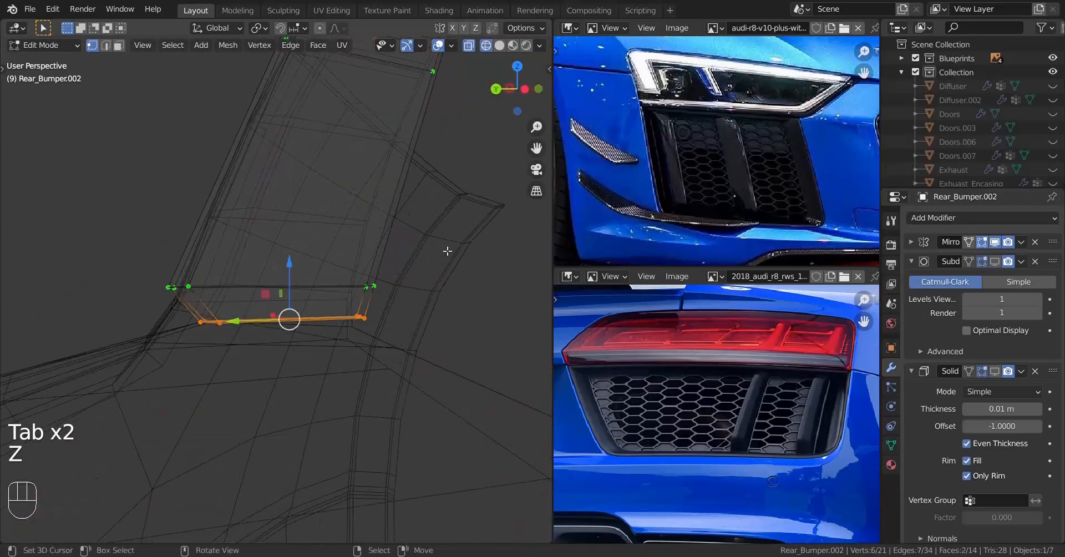
pyautogui.press('x')
pyautogui.click(444, 245)
# Step: Edge-slide the open lower end loop of the divider with clamping off into the bottom of the frame
pyautogui.keyDown('alt'); pyautogui.click(344, 317); pyautogui.keyUp('alt')
pyautogui.press('g')
pyautogui.press('g')
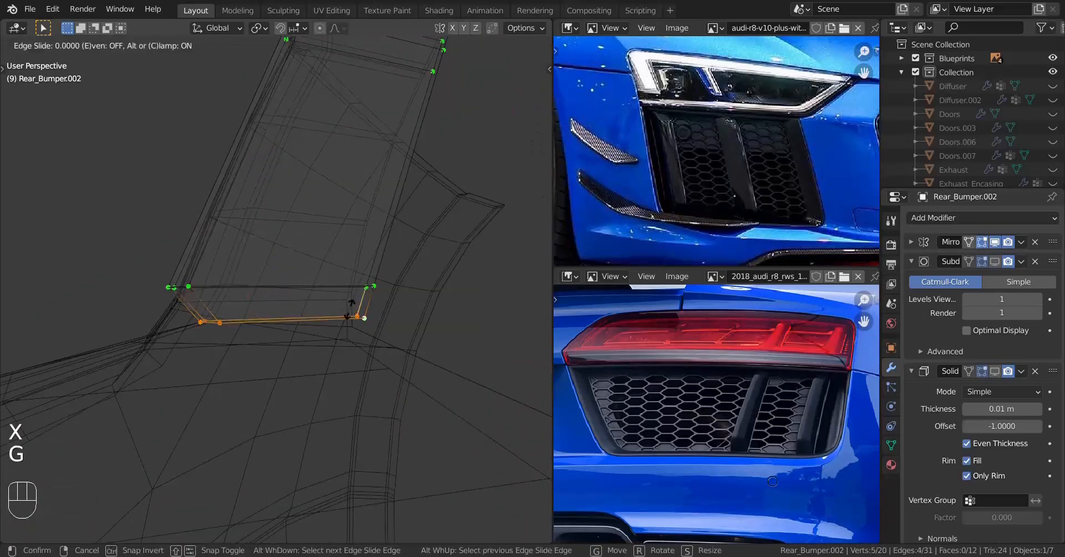
pyautogui.press('alt')
pyautogui.click(329, 335)
pyautogui.press('z')
pyautogui.moveTo(328, 339); pyautogui.dragTo(293, 377, button='middle')
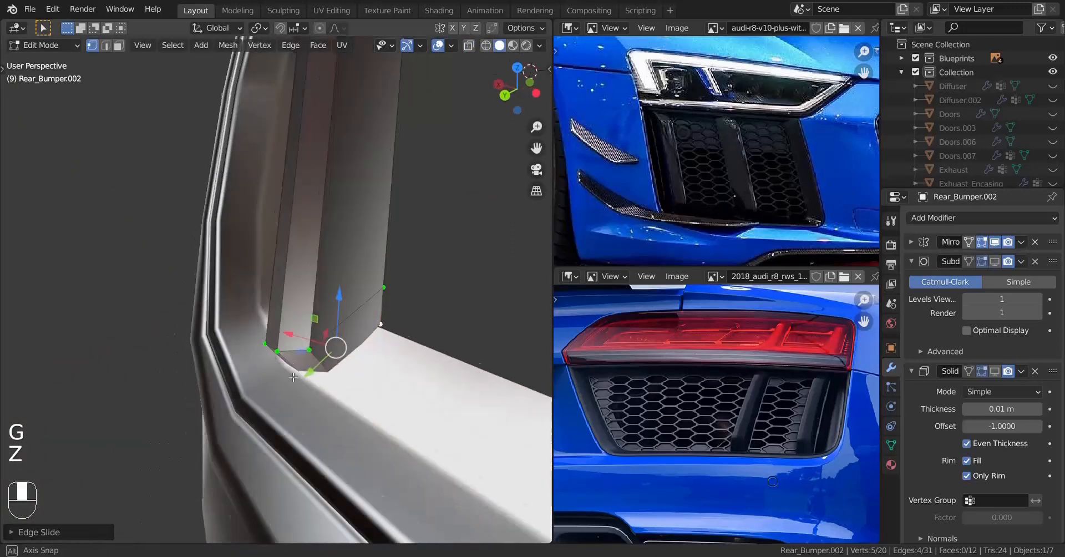
# Step: Reselect the divider object and recalculate the normals of its whole mesh
pyautogui.press('Tab')
pyautogui.scroll(-5, 286, 332)
pyautogui.press('a')
pyautogui.press('a')
pyautogui.press('a')
pyautogui.keyDown('shift'); pyautogui.moveTo(275, 275); pyautogui.dragTo(279, 334, button='middle'); pyautogui.keyUp('shift')
pyautogui.scroll(-4, 288, 358)
pyautogui.scroll(3, 282, 352)
pyautogui.rightClick(251, 338)
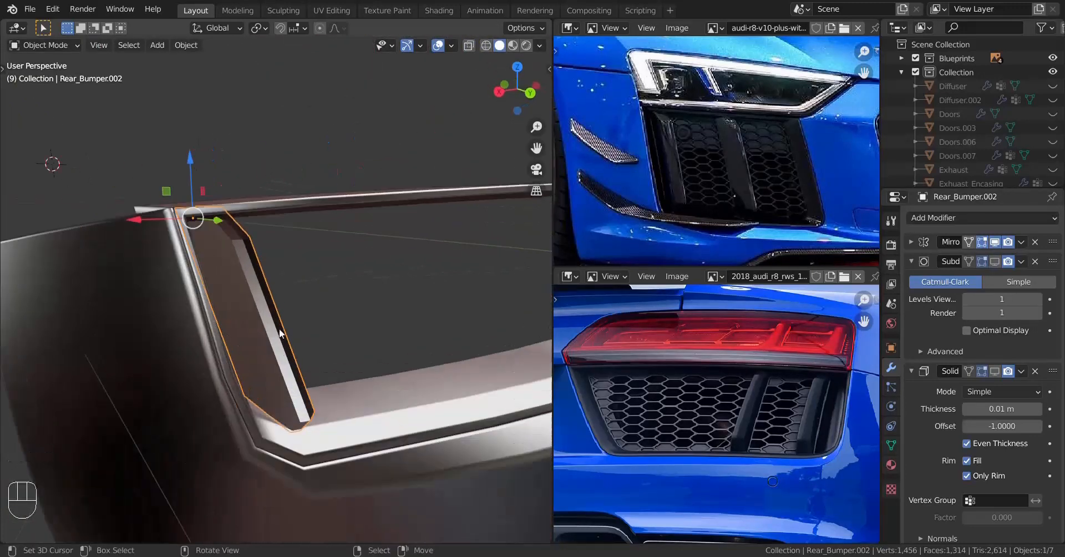
pyautogui.press('Tab')
pyautogui.press('a')
pyautogui.hotkey('shift', 'n')
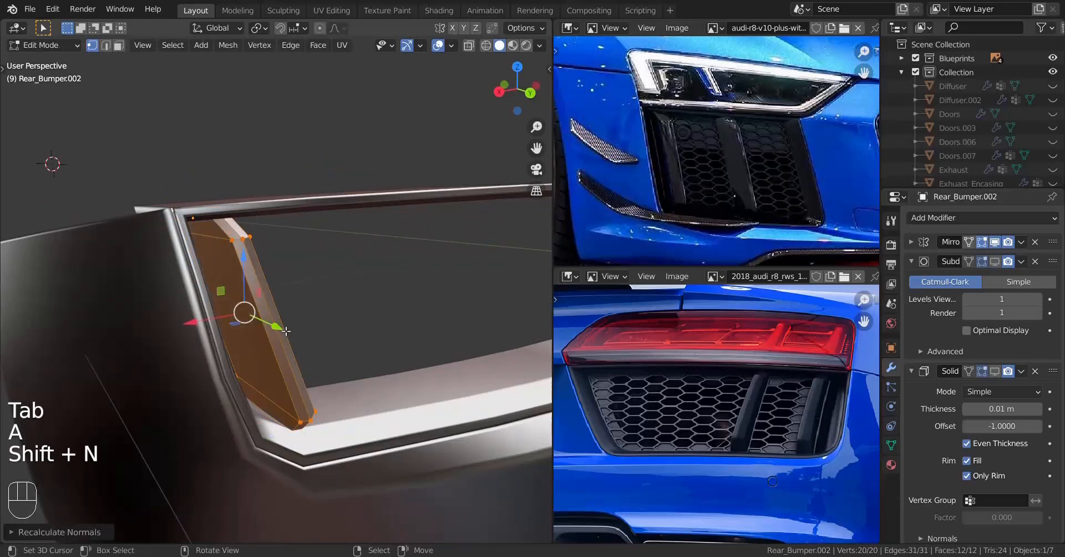
# Step: Set the divider object to smooth shading
pyautogui.press('Tab')
pyautogui.moveTo(297, 305); pyautogui.dragTo(382, 351, button='middle')
pyautogui.click(199, 46)
pyautogui.click(261, 328)
# Step: Add three lengthwise support loops on the divider's inner side and front faces, sliding each close to its adjacent front edge
pyautogui.press('Tab')
pyautogui.scroll(1, 242, 362)
pyautogui.moveTo(382, 352); pyautogui.dragTo(359, 350, button='middle')
pyautogui.hotkey('ctrl', 'r')
pyautogui.click(320, 181)
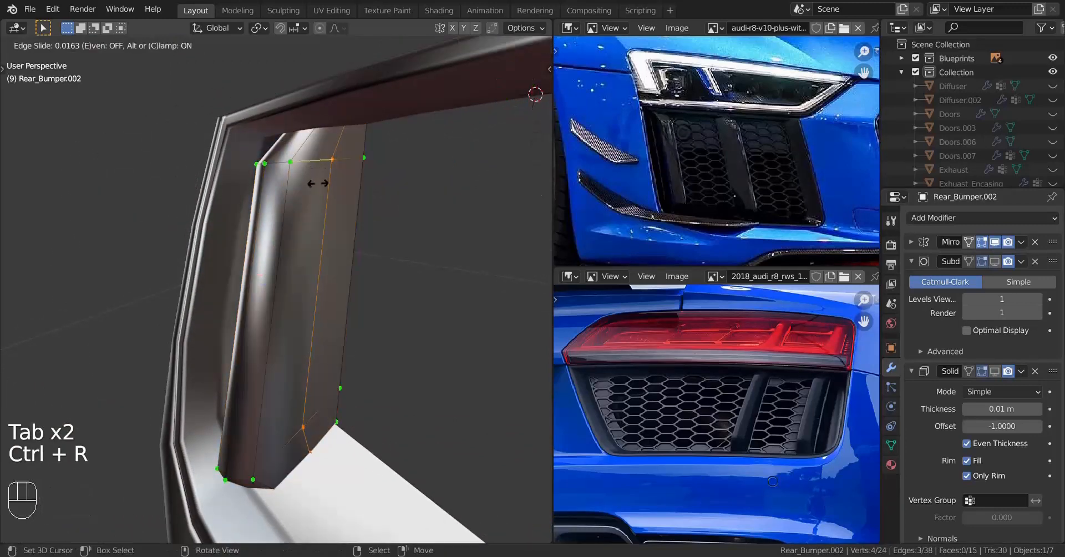
pyautogui.click(266, 231)
pyautogui.moveTo(266, 231); pyautogui.dragTo(327, 210, button='middle')
pyautogui.hotkey('ctrl', 'r')
pyautogui.click(308, 107)
pyautogui.click(322, 108)
pyautogui.hotkey('ctrl', 'r')
pyautogui.press('e')
pyautogui.click(294, 119)
# Step: Add three more lengthwise support loops beside the divider's remaining front edges, including one on the outer side face with Even on
pyautogui.moveTo(294, 119); pyautogui.dragTo(310, 161, button='middle')
pyautogui.hotkey('ctrl', 'r')
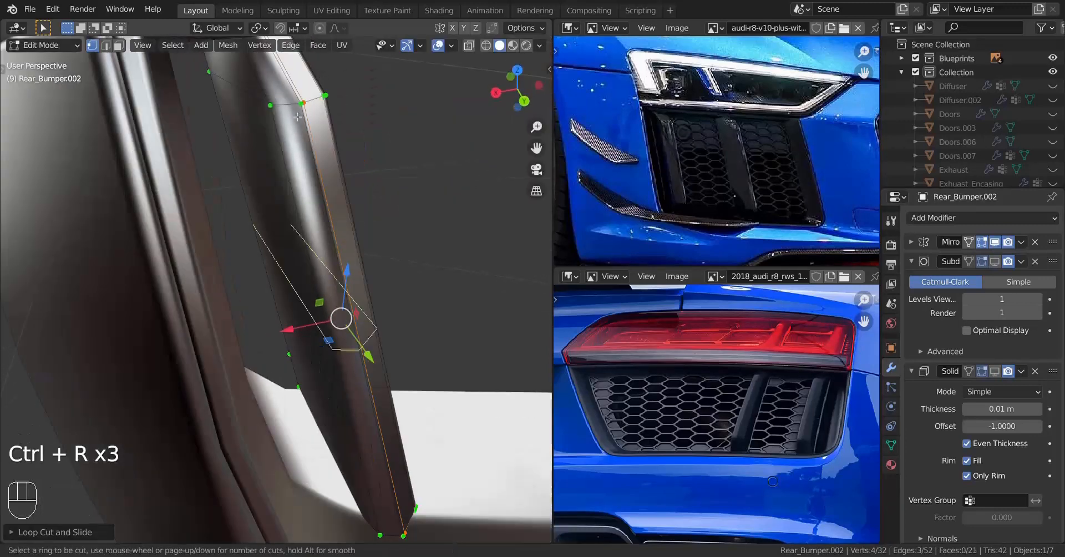
pyautogui.click(308, 167)
pyautogui.click(322, 164)
pyautogui.hotkey('ctrl', 'r')
pyautogui.click(297, 158)
pyautogui.click(235, 155)
pyautogui.hotkey('ctrl', 'r')
pyautogui.click(317, 105)
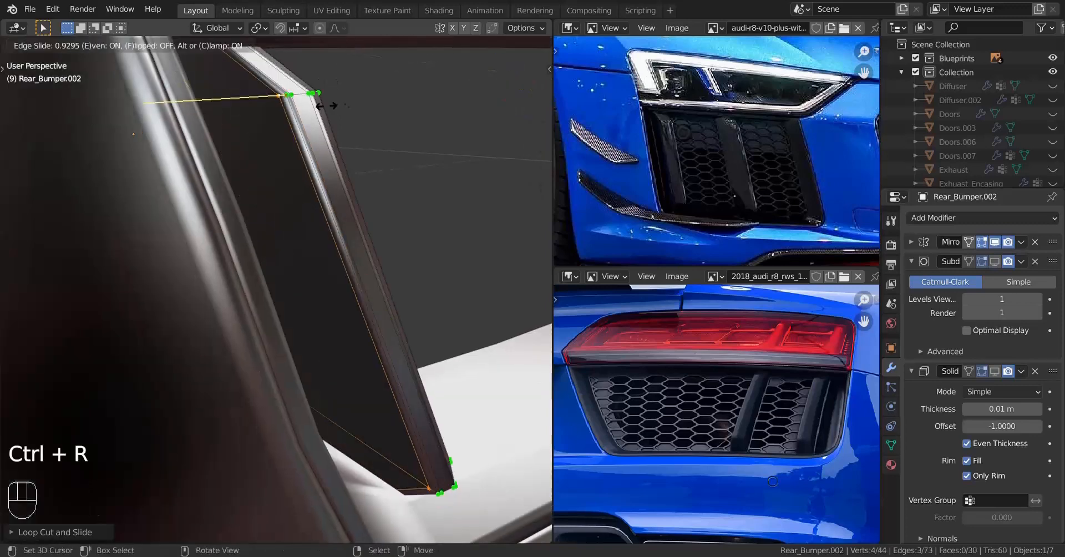
pyautogui.click(329, 105)
pyautogui.press('Tab')
pyautogui.press('Tab')
# Step: Add a crosswise support loop on each side of the divider's upper bend, slid close to the bend
pyautogui.hotkey('ctrl', 'r')
pyautogui.click(336, 211)
pyautogui.click(357, 483)
pyautogui.hotkey('ctrl', 'r')
pyautogui.click(346, 94)
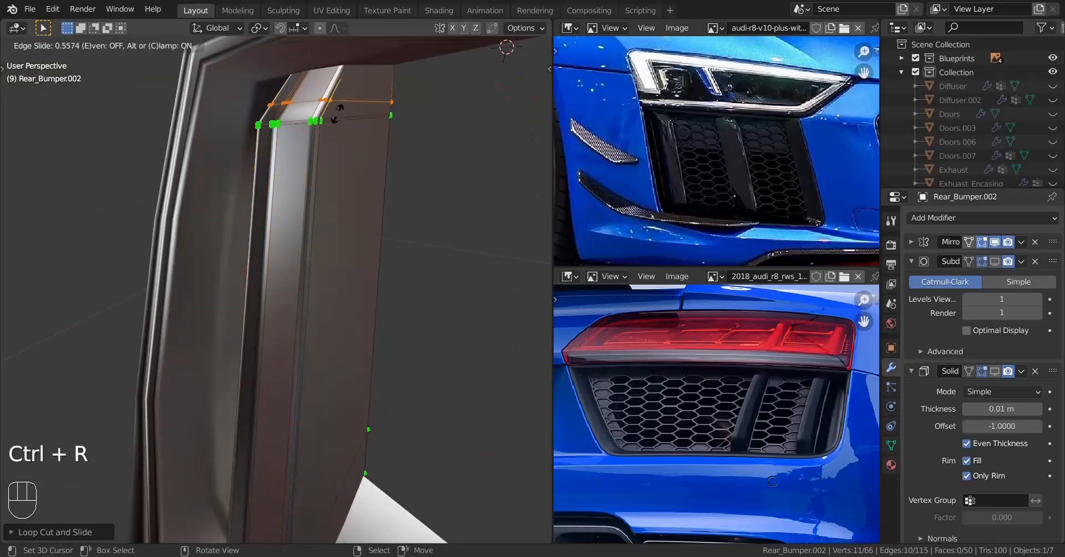
pyautogui.click(332, 113)
# Step: Add a crosswise support loop above and below the divider's lower bend, sliding both close to the bend
pyautogui.moveTo(332, 113); pyautogui.dragTo(316, 266, button='middle')
pyautogui.hotkey('ctrl', 'r')
pyautogui.click(318, 250)
pyautogui.click(323, 388)
pyautogui.hotkey('ctrl', 'r')
pyautogui.click(318, 372)
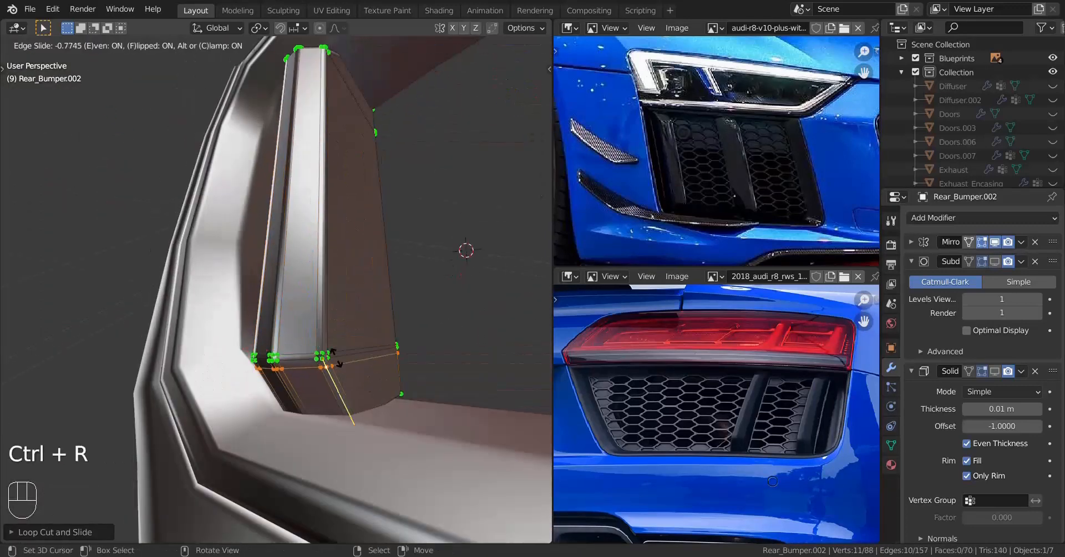
pyautogui.click(317, 370)
# Step: Leave mesh editing, deselect everything and examine the divider's shape and shading inside the vent frame
pyautogui.press('Tab')
pyautogui.press('a')
pyautogui.press('a')
pyautogui.press('a')
pyautogui.moveTo(316, 369); pyautogui.dragTo(384, 424, button='middle')
pyautogui.scroll(4, 368, 416)
pyautogui.moveTo(384, 425); pyautogui.dragTo(317, 385, button='middle')
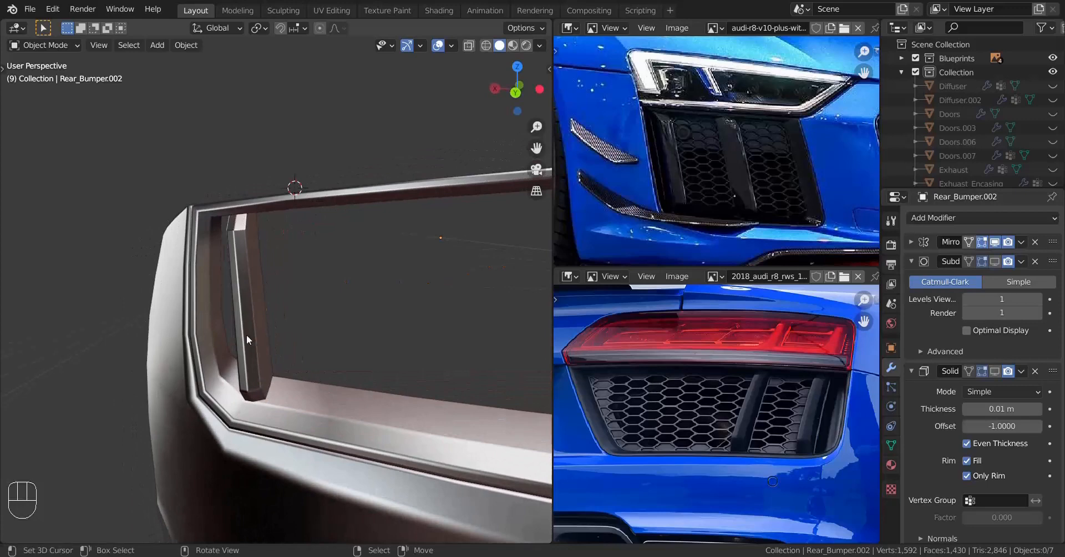
# Step: Duplicate the entire divider mesh in the back view and move the copy along X onto the blueprint's second divider
pyautogui.press('ctrl+KP_1')
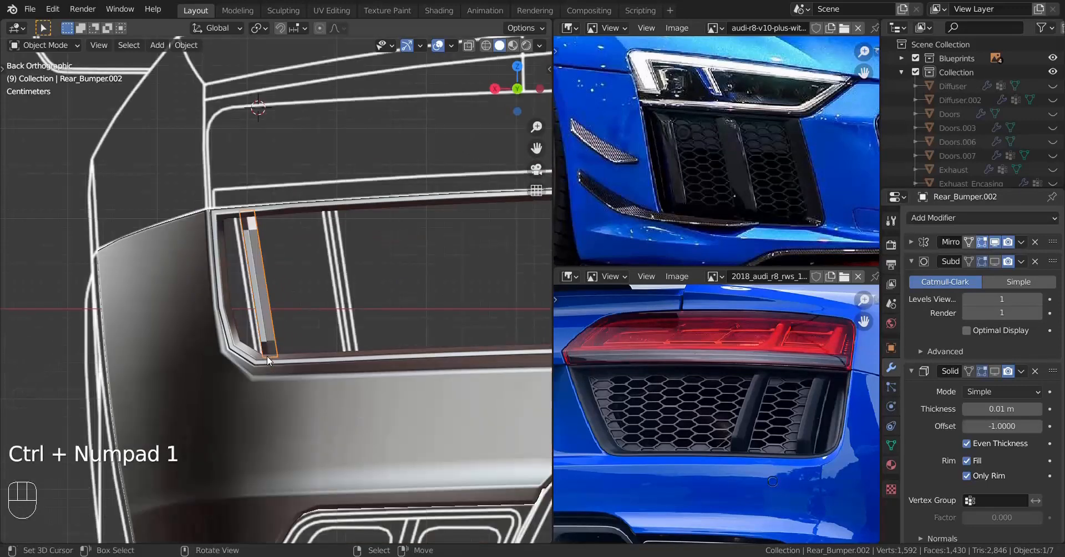
pyautogui.keyDown('shift'); pyautogui.moveTo(377, 267); pyautogui.dragTo(297, 337, button='middle'); pyautogui.keyUp('shift')
pyautogui.scroll(2, 298, 336)
pyautogui.press('Tab')
pyautogui.press('a')
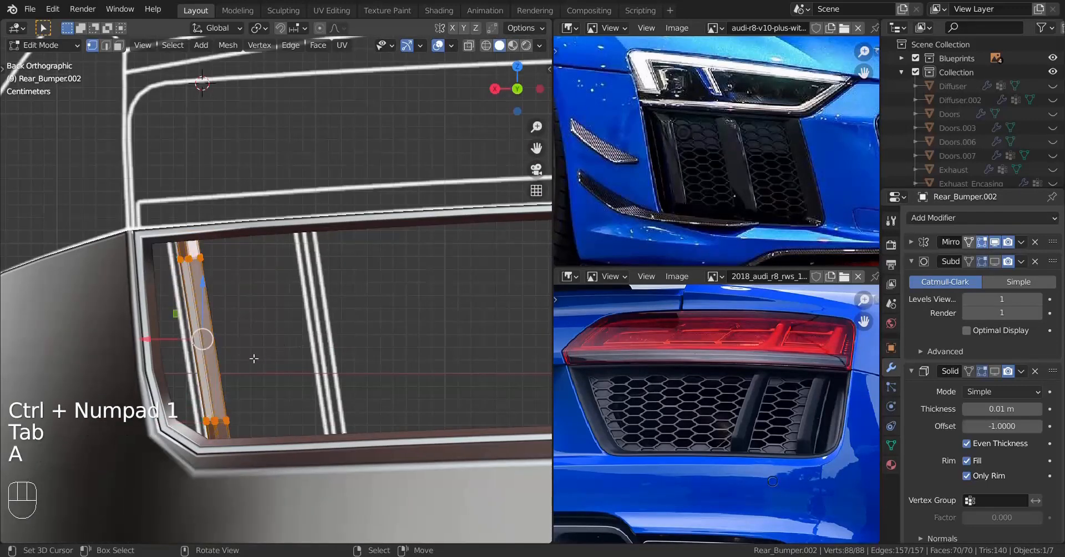
pyautogui.hotkey('shift', 'd')
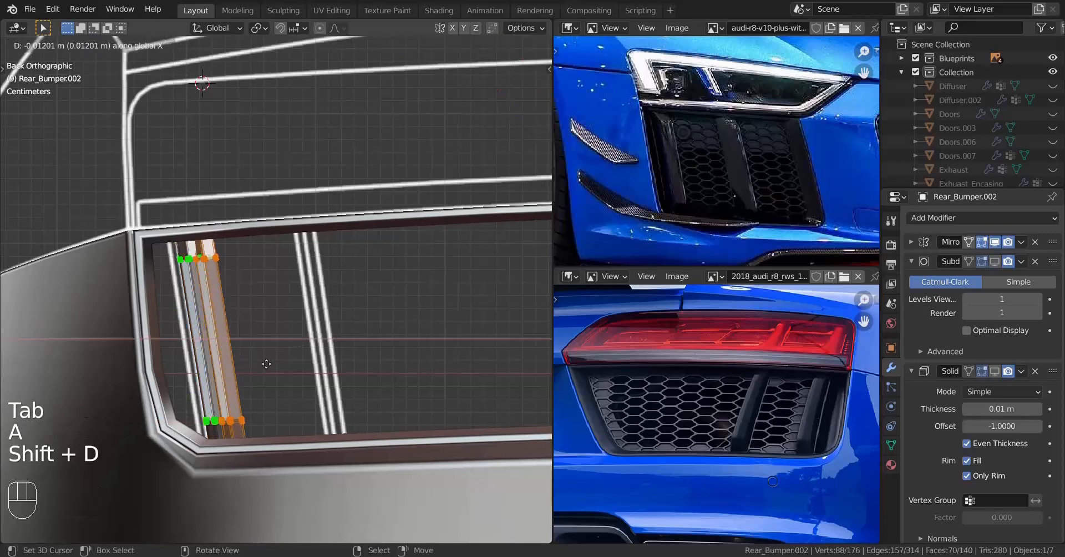
pyautogui.click(14, 314)
# Step: Shear the copied divider slightly in wireframe so its slant follows the second divider lines on the blueprint
pyautogui.press('z')
pyautogui.keyDown('shift'); pyautogui.moveTo(400, 359); pyautogui.dragTo(346, 358, button='middle'); pyautogui.keyUp('shift')
pyautogui.hotkey('shift', 'ctrl', 'alt', 's')
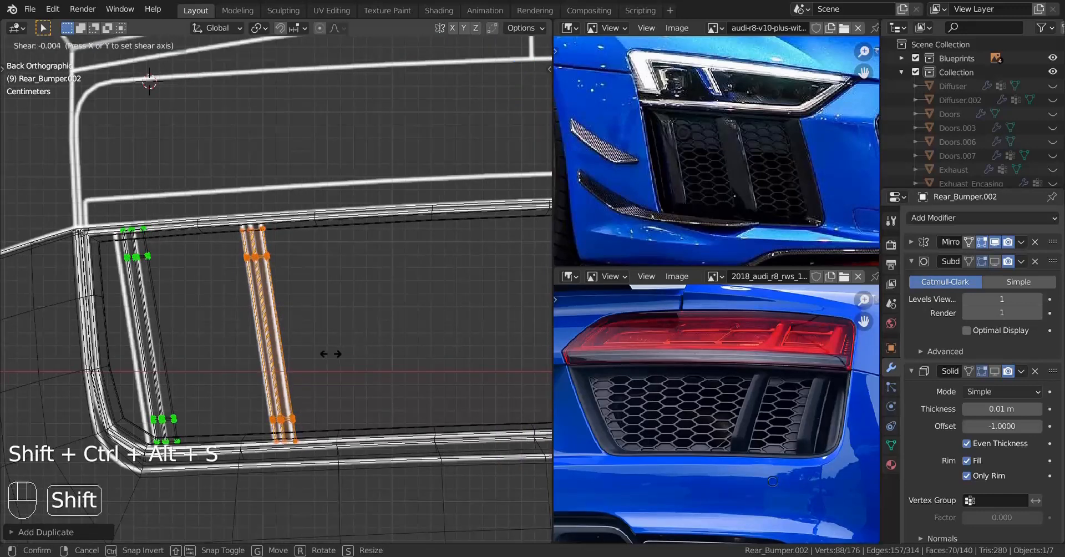
pyautogui.click(317, 350)
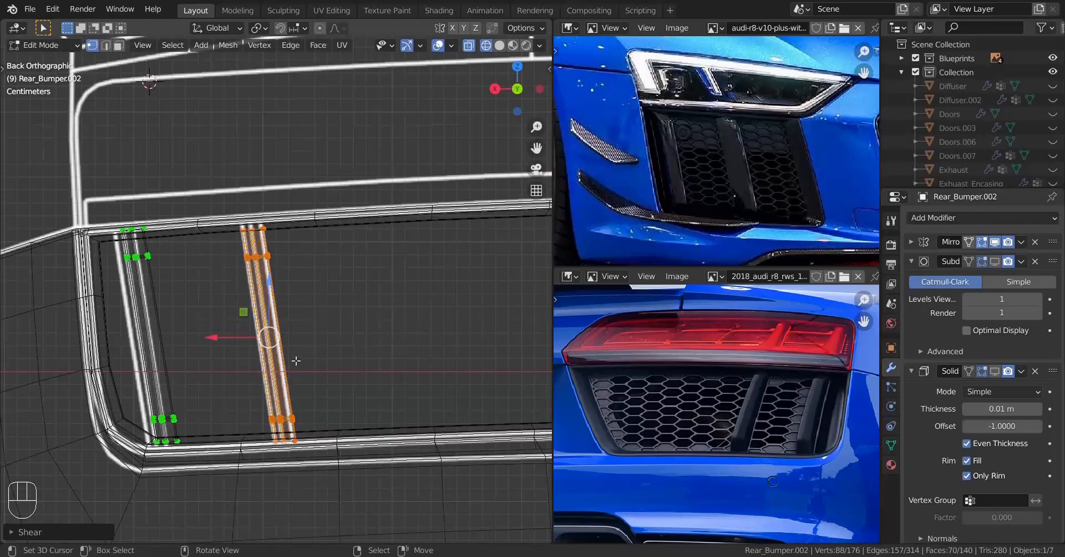
# Step: Return to solid shading and move the copied divider along Y to fit the depth of the vent frame
pyautogui.press('z')
pyautogui.moveTo(333, 349)
pyautogui.mouseDown(button='middle')
pyautogui.moveTo(173, 409)
pyautogui.moveTo(197, 416)
pyautogui.moveTo(245, 384)
pyautogui.moveTo(241, 392)
pyautogui.moveTo(242, 363)
pyautogui.mouseUp(button='middle')
pyautogui.scroll(3, 198, 416)
pyautogui.scroll(-1, 240, 392)
pyautogui.moveTo(179, 346); pyautogui.dragTo(297, 328)
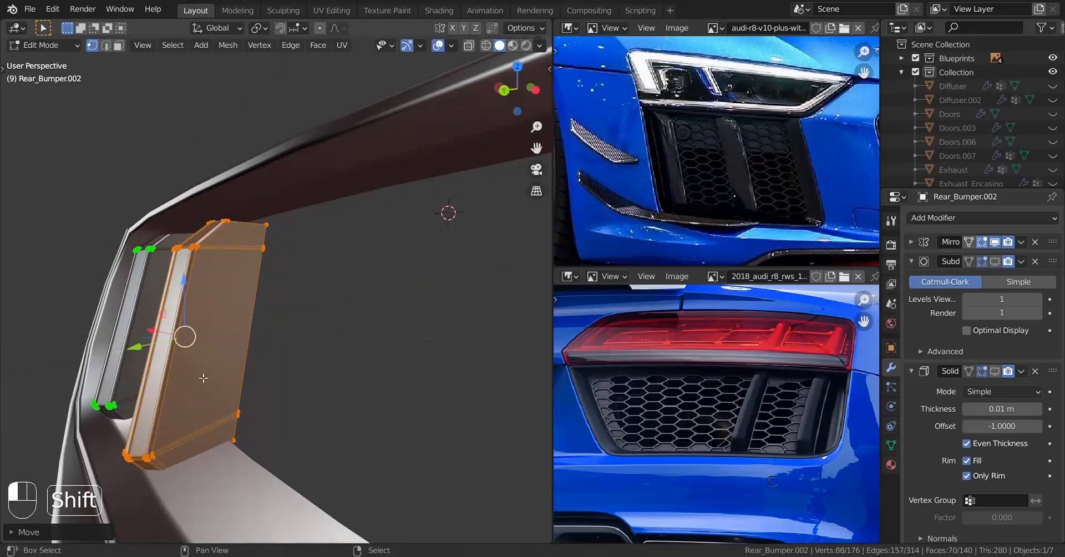
# Step: Select the edge loop at the copied divider's top end and move it slightly along Y to fit the frame
pyautogui.moveTo(297, 327)
pyautogui.mouseDown(button='middle')
pyautogui.moveTo(239, 310)
pyautogui.moveTo(251, 401)
pyautogui.moveTo(219, 373)
pyautogui.moveTo(191, 392)
pyautogui.moveTo(267, 449)
pyautogui.mouseUp(button='middle')
pyautogui.scroll(3, 266, 449)
pyautogui.moveTo(342, 399); pyautogui.dragTo(323, 399, button='middle')
pyautogui.press('z')
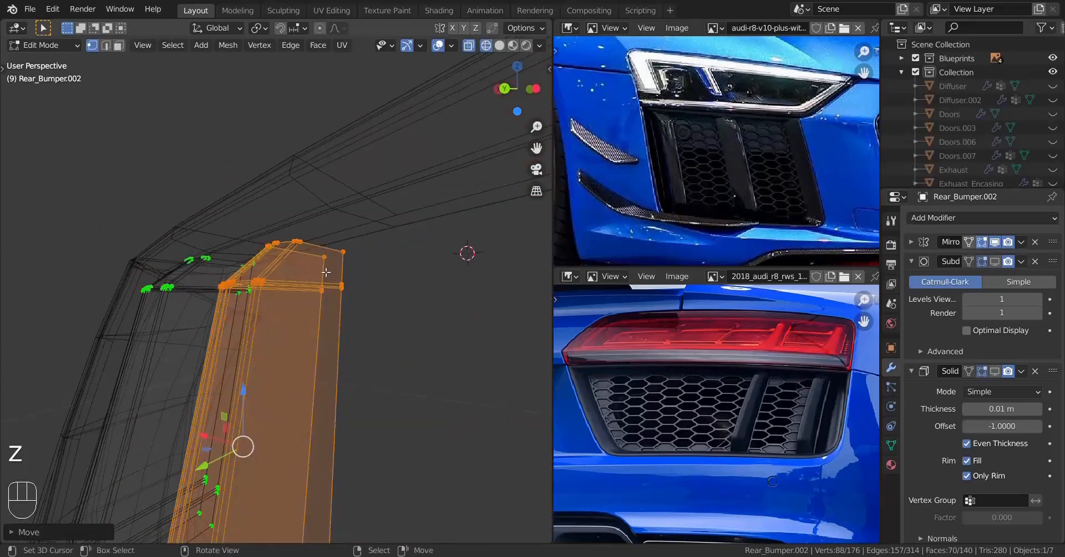
pyautogui.keyDown('alt'); pyautogui.rightClick(325, 253); pyautogui.keyUp('alt')
pyautogui.press('z')
pyautogui.click(305, 274)
pyautogui.moveTo(257, 250); pyautogui.dragTo(269, 274)
pyautogui.rightClick(269, 274)
pyautogui.moveTo(269, 274); pyautogui.dragTo(229, 248, button='middle')
pyautogui.moveTo(225, 233); pyautogui.dragTo(226, 232)
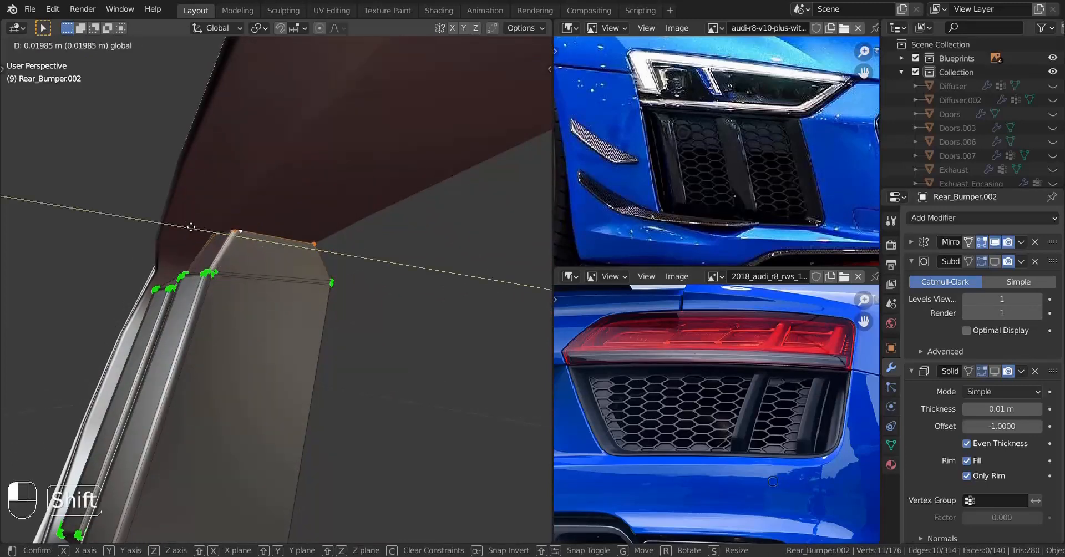
pyautogui.keyDown('shift'); pyautogui.moveTo(160, 218); pyautogui.dragTo(161, 220); pyautogui.keyUp('shift')
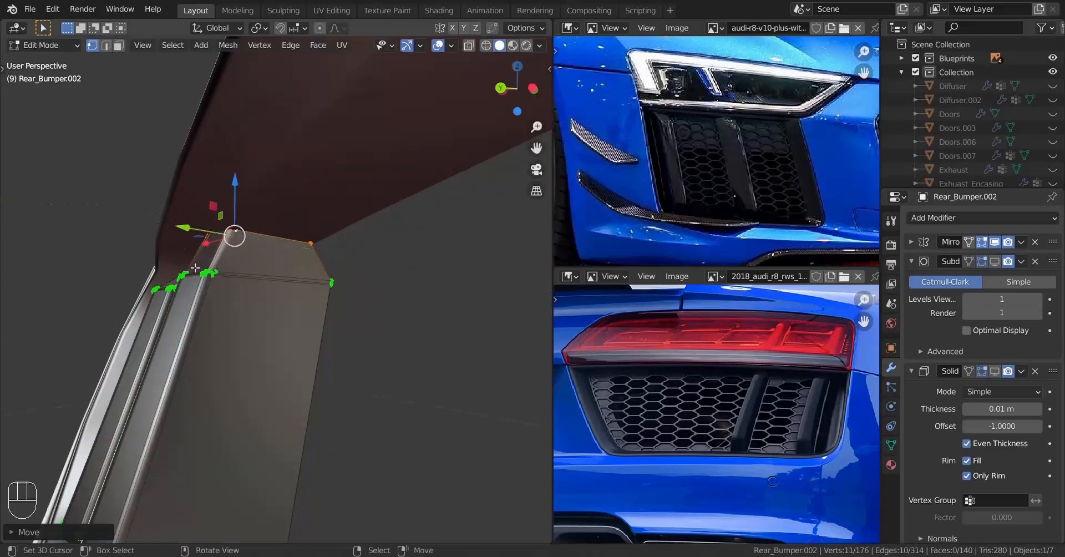
# Step: Dissolve the two crosswise support loops beside the copied divider's upper bend
pyautogui.moveTo(233, 307); pyautogui.dragTo(239, 308, button='middle')
pyautogui.keyDown('alt'); pyautogui.rightClick(264, 273); pyautogui.keyUp('alt')
pyautogui.press('x')
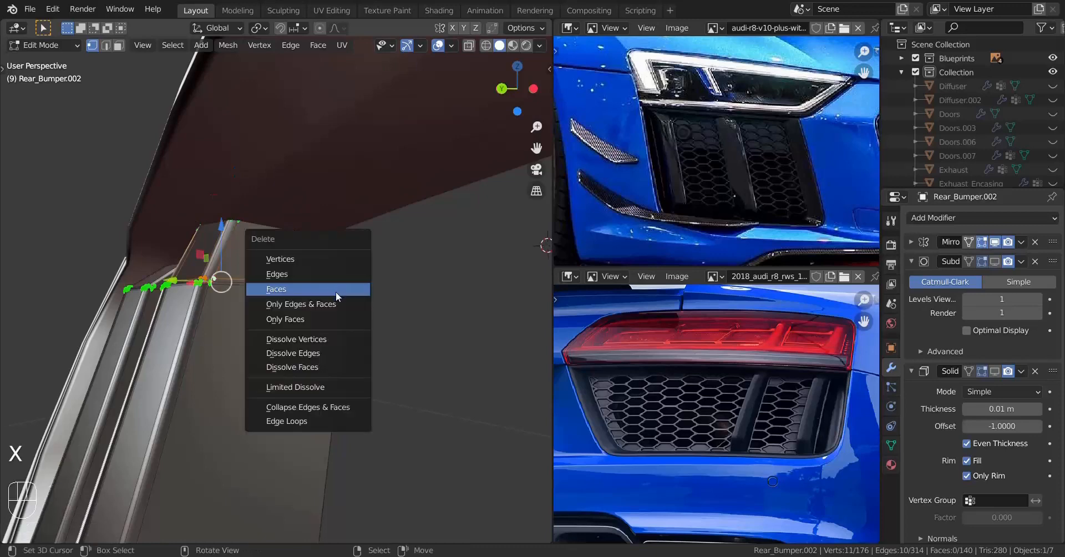
pyautogui.click(315, 352)
pyautogui.keyDown('alt'); pyautogui.rightClick(267, 292); pyautogui.keyUp('alt')
pyautogui.press('x')
pyautogui.click(267, 296)
pyautogui.keyDown('shift'); pyautogui.moveTo(267, 296); pyautogui.dragTo(264, 392, button='middle'); pyautogui.keyUp('shift')
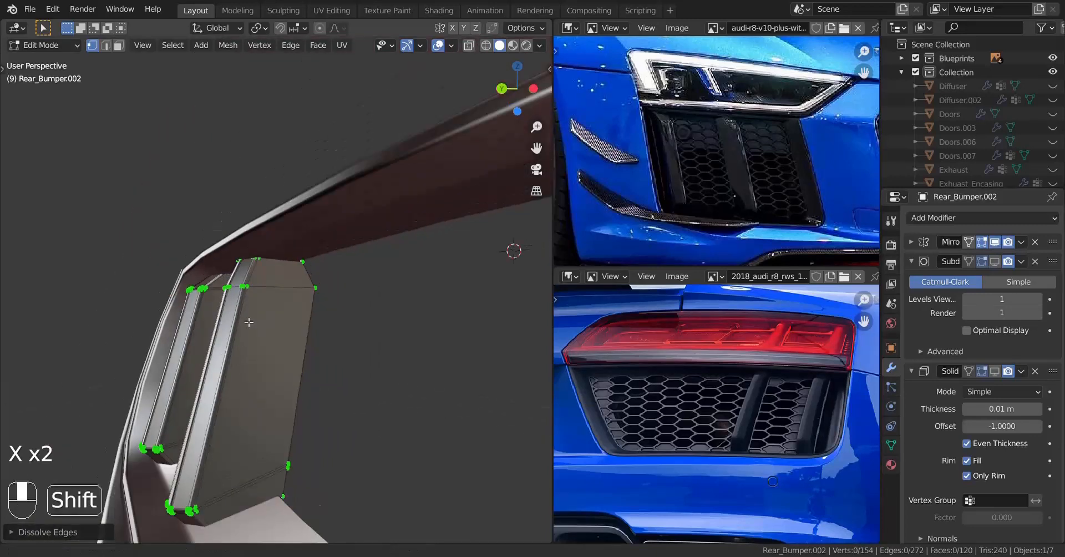
# Step: Select the copied divider's upper bend loop and shift it slightly outward along Y
pyautogui.scroll(1, 267, 309)
pyautogui.keyDown('alt'); pyautogui.rightClick(316, 260); pyautogui.keyUp('alt')
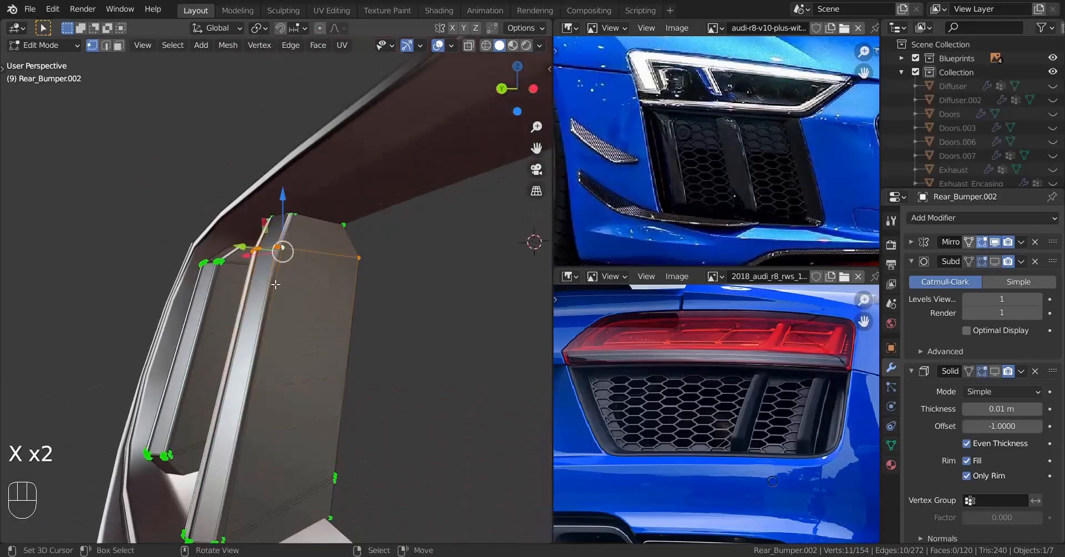
pyautogui.moveTo(275, 285); pyautogui.dragTo(202, 302, button='middle')
pyautogui.keyDown('shift'); pyautogui.moveTo(206, 279); pyautogui.dragTo(50, 294); pyautogui.keyUp('shift')
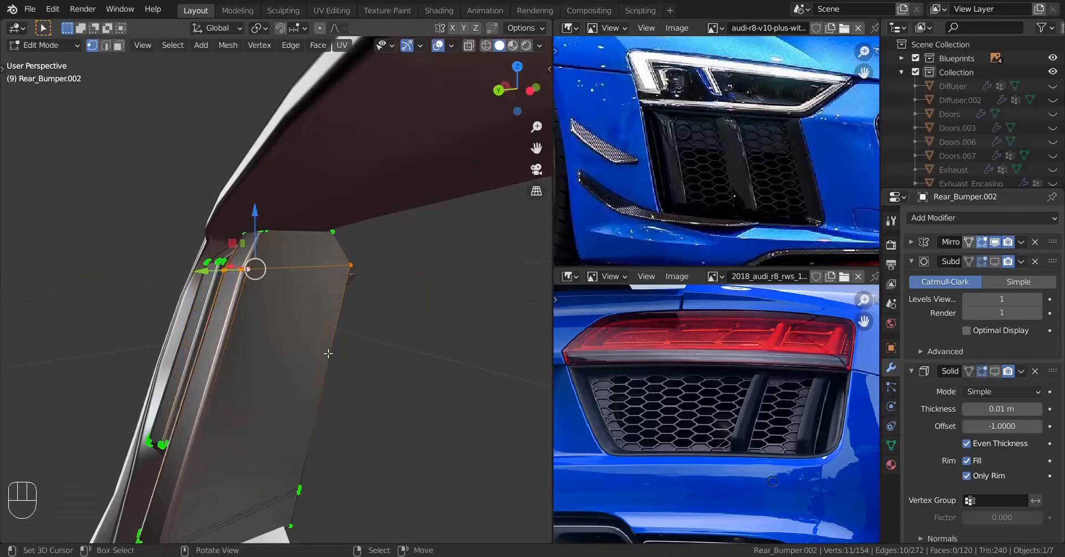
pyautogui.moveTo(328, 354); pyautogui.dragTo(317, 351, button='middle')
pyautogui.keyDown('shift'); pyautogui.moveTo(198, 271); pyautogui.dragTo(85, 292); pyautogui.keyUp('shift')
pyautogui.moveTo(322, 328); pyautogui.dragTo(344, 361, button='middle')
# Step: Replace the support loop above the copied divider's lower bend with a new one slid close to the bend, Even on
pyautogui.scroll(-4, 349, 377)
pyautogui.scroll(3, 344, 360)
pyautogui.press('x')
pyautogui.click(361, 361)
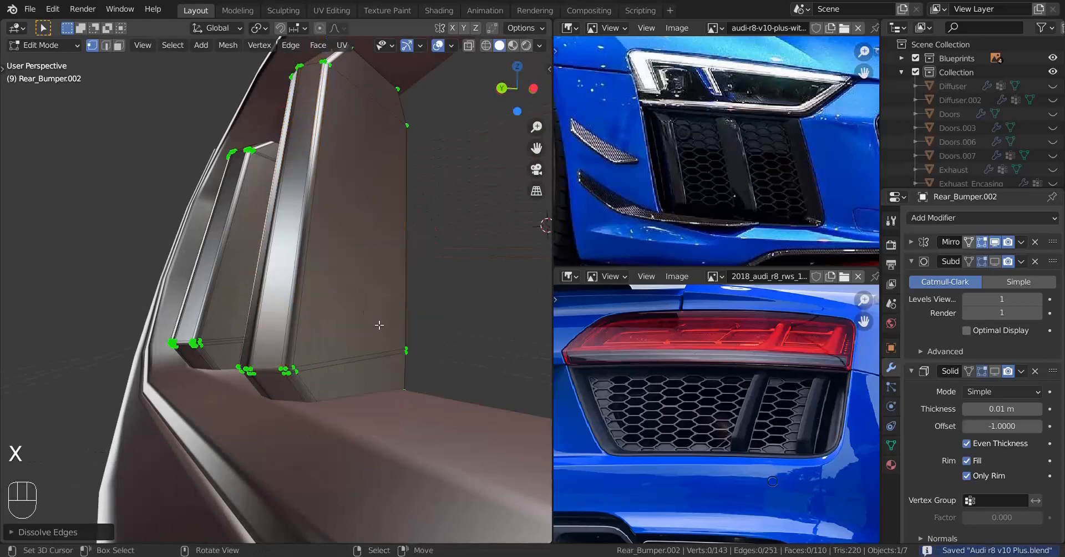
pyautogui.hotkey('ctrl', 'r')
pyautogui.moveTo(334, 222); pyautogui.dragTo(321, 303)
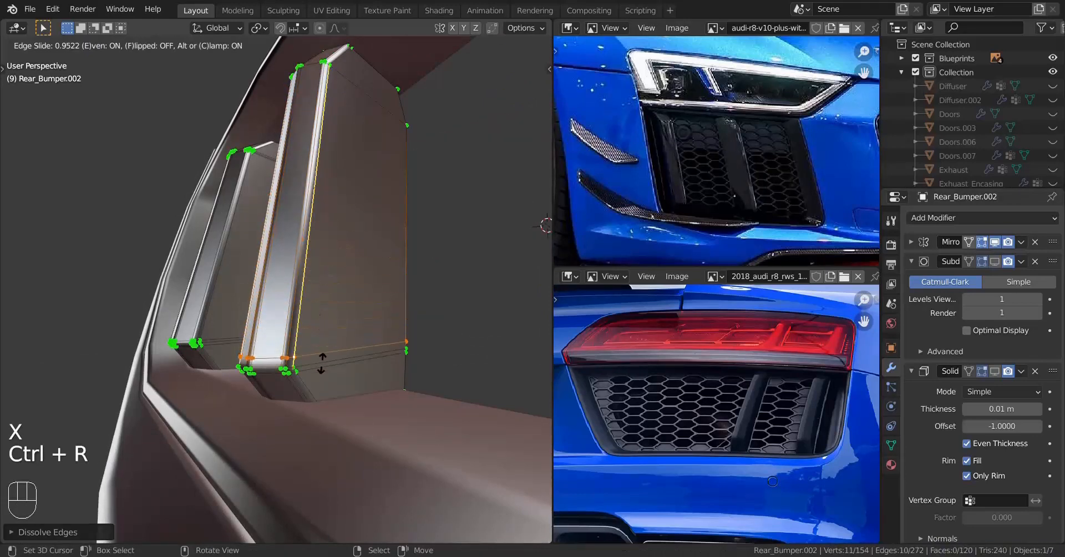
pyautogui.click(321, 391)
pyautogui.moveTo(321, 391); pyautogui.dragTo(332, 289, button='middle')
# Step: Add a crosswise support loop on each side of the copied divider's upper bend, slid close to the bend
pyautogui.hotkey('ctrl', 'r')
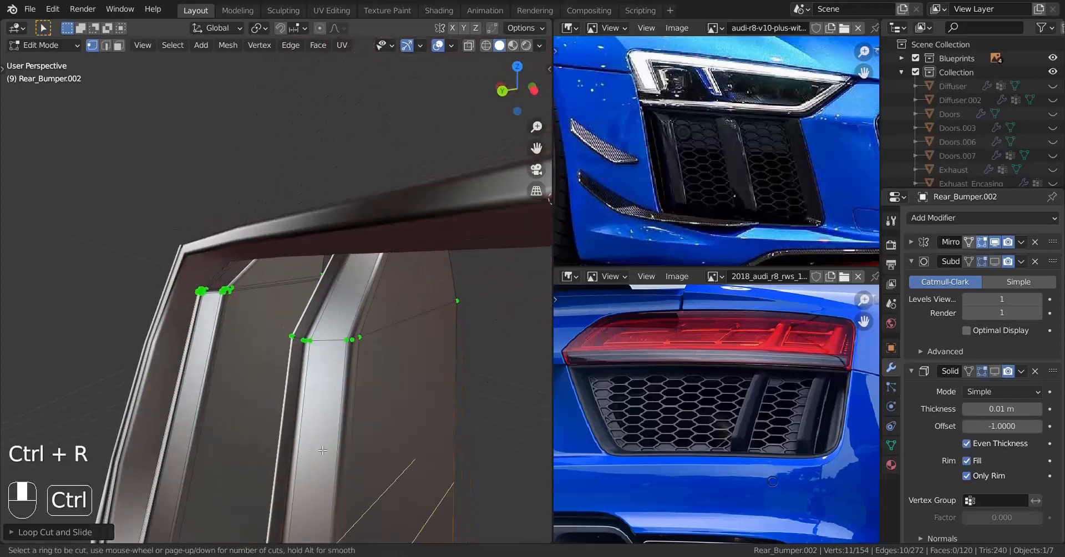
pyautogui.click(343, 283)
pyautogui.click(355, 354)
# Step: Leave mesh editing, deselect everything and compare both dividers in the vent frame with the reference photo
pyautogui.press('Tab')
pyautogui.press('a')
pyautogui.press('a')
pyautogui.press('a')
pyautogui.scroll(-5, 355, 366)
pyautogui.moveTo(333, 366); pyautogui.dragTo(259, 411, button='middle')
pyautogui.scroll(3, 271, 368)
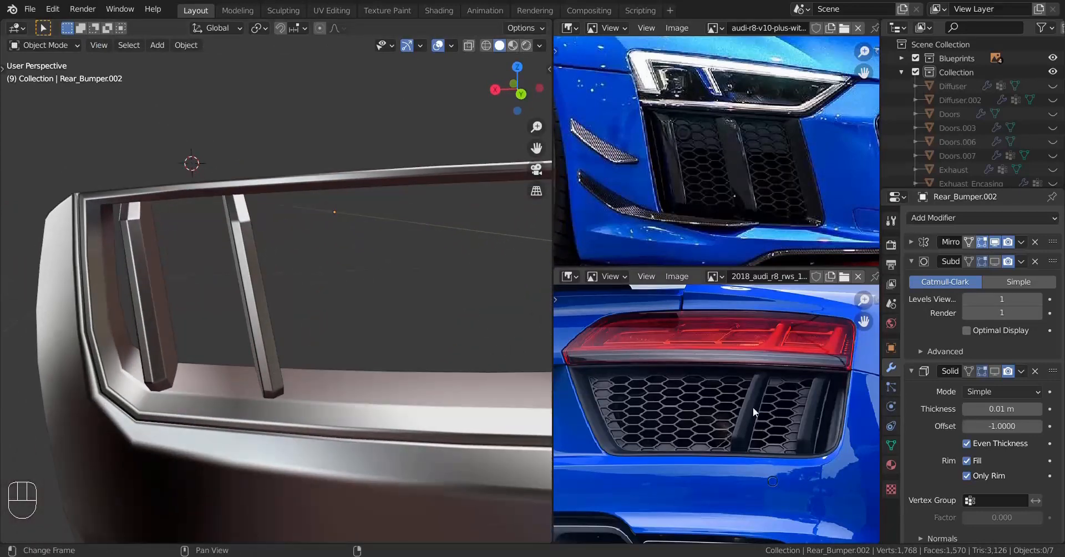
pyautogui.moveTo(149, 395); pyautogui.dragTo(255, 388, button='middle')
# Step: Edit the vent frame's mesh and add a loop cut around its inner wall, slid toward the wall's front edge
pyautogui.click(242, 404)
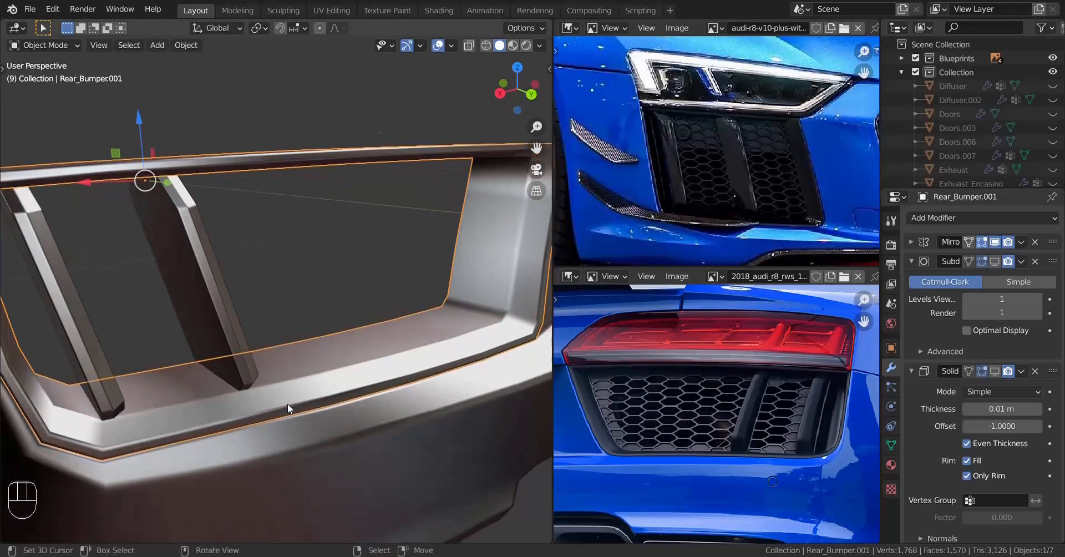
pyautogui.press('Tab')
pyautogui.keyDown('shift'); pyautogui.moveTo(323, 395); pyautogui.dragTo(342, 414, button='middle'); pyautogui.keyUp('shift')
pyautogui.keyDown('shift'); pyautogui.moveTo(192, 381); pyautogui.dragTo(214, 396, button='middle'); pyautogui.keyUp('shift')
pyautogui.hotkey('ctrl', 'r')
pyautogui.click(241, 332)
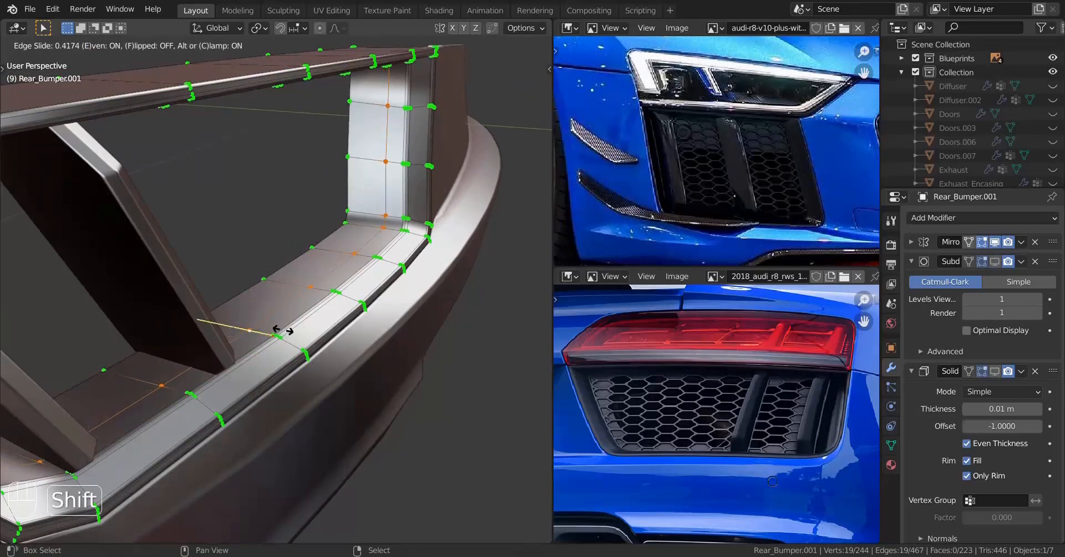
pyautogui.click(308, 339)
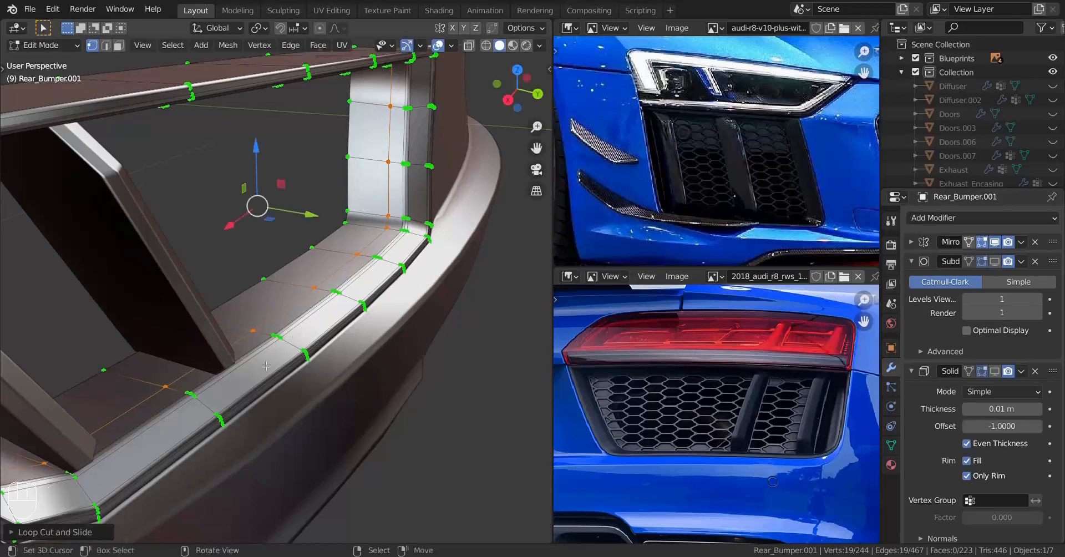
# Step: Select the face strip behind the new loop, duplicate it in place and separate the copy into its own object
pyautogui.keyDown('shift'); pyautogui.moveTo(309, 339); pyautogui.dragTo(284, 326, button='middle'); pyautogui.keyUp('shift')
pyautogui.keyDown('alt'); pyautogui.keyDown('shift'); pyautogui.click(240, 311); pyautogui.keyUp('shift'); pyautogui.keyUp('alt')
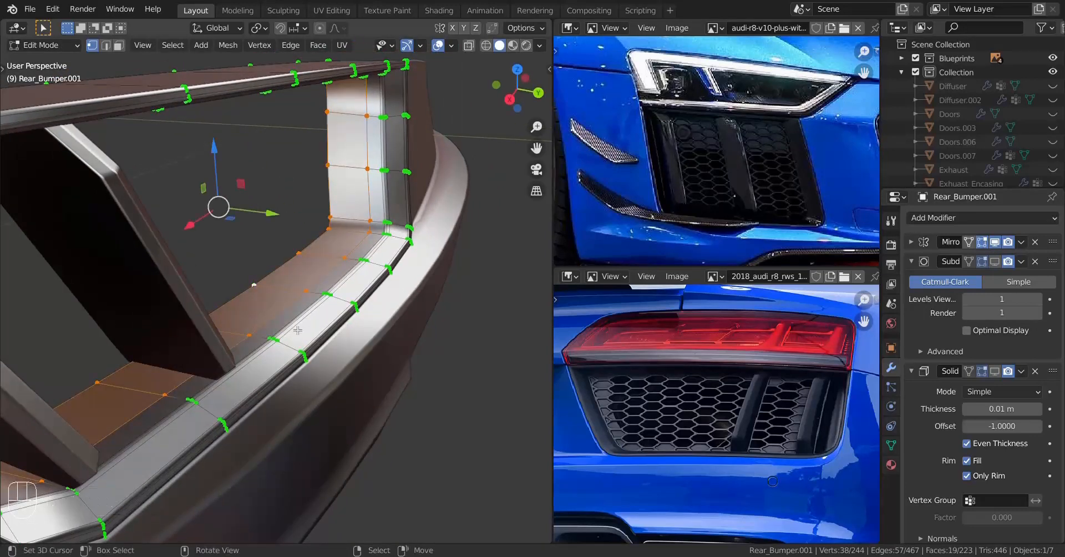
pyautogui.hotkey('shift', 'd')
pyautogui.rightClick(284, 315)
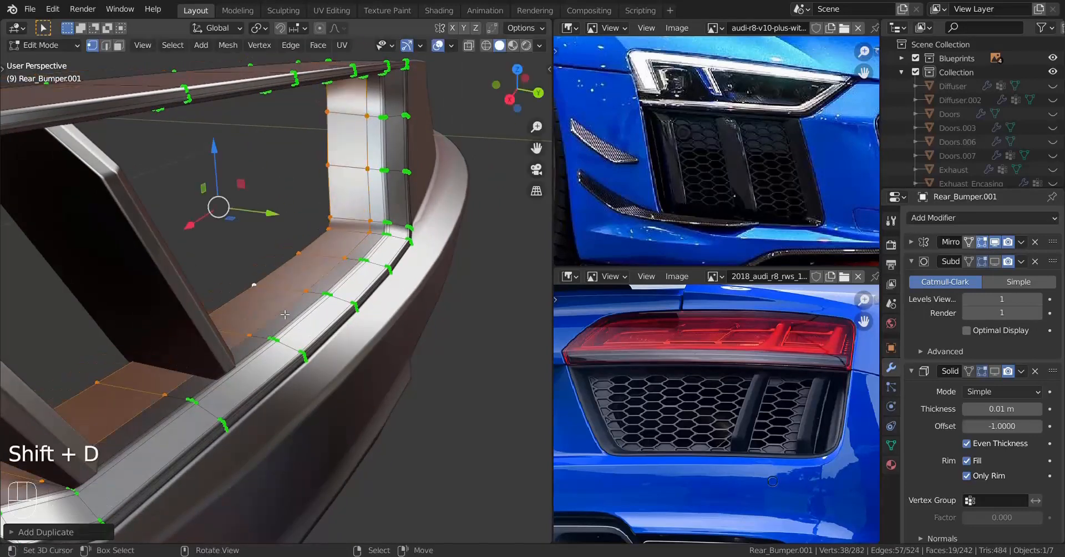
pyautogui.press('p')
pyautogui.click(285, 311)
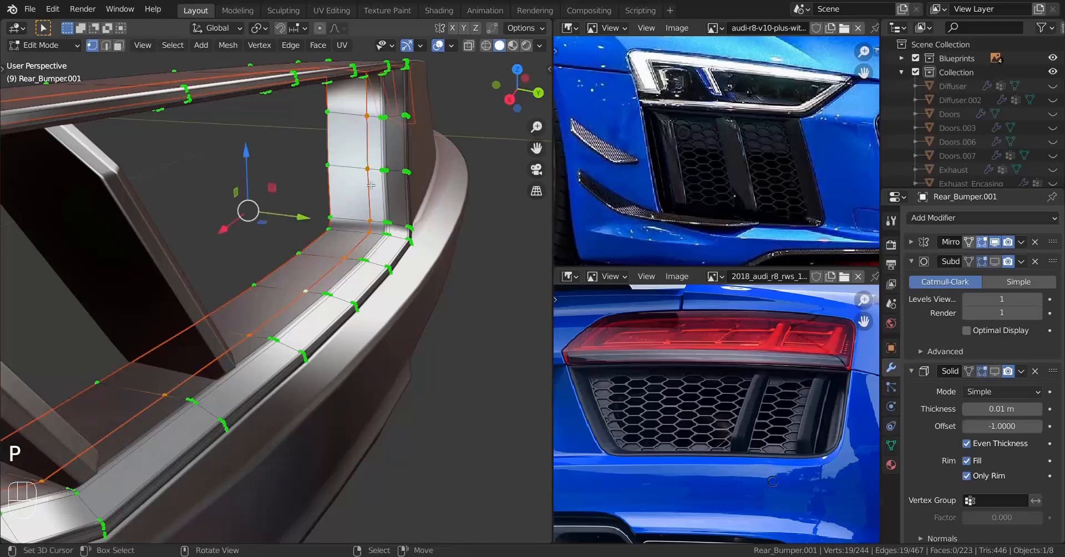
# Step: Dissolve the helper loop on the vent frame's inner wall and leave mesh editing
pyautogui.press('x')
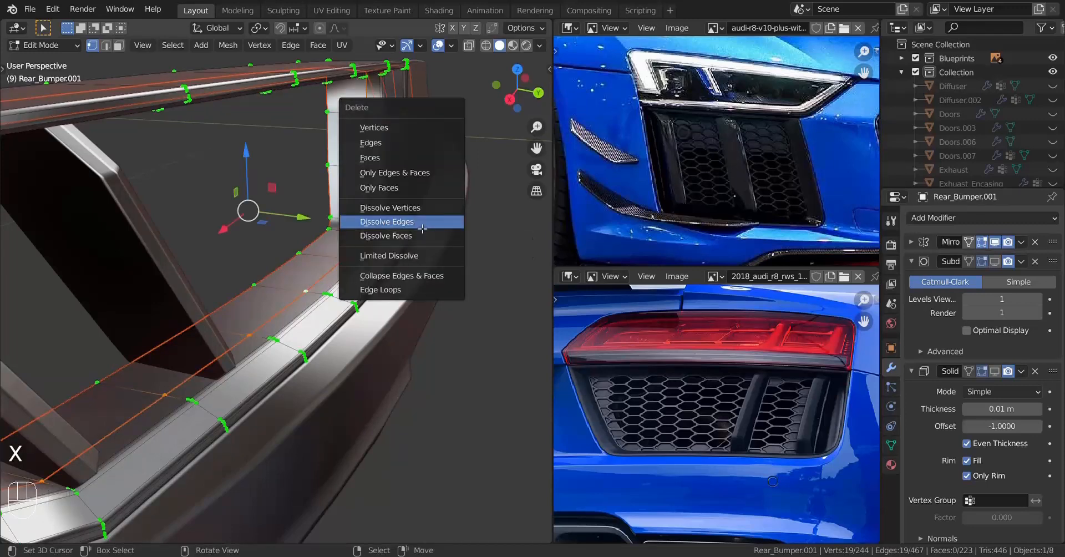
pyautogui.click(421, 226)
pyautogui.moveTo(416, 229); pyautogui.dragTo(231, 341, button='middle')
pyautogui.press('Tab')
# Step: Edit the separated strip and delete the vertices of its rear edge loop, keeping only the front loop
pyautogui.click(302, 296)
pyautogui.press('Tab')
pyautogui.press('a')
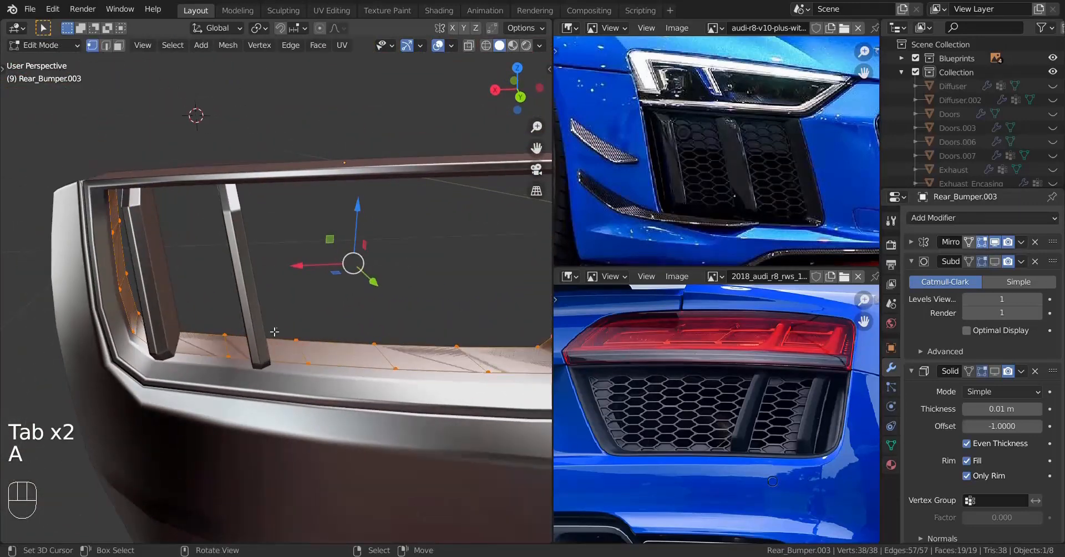
pyautogui.keyDown('alt'); pyautogui.click(309, 340); pyautogui.keyUp('alt')
pyautogui.press('x')
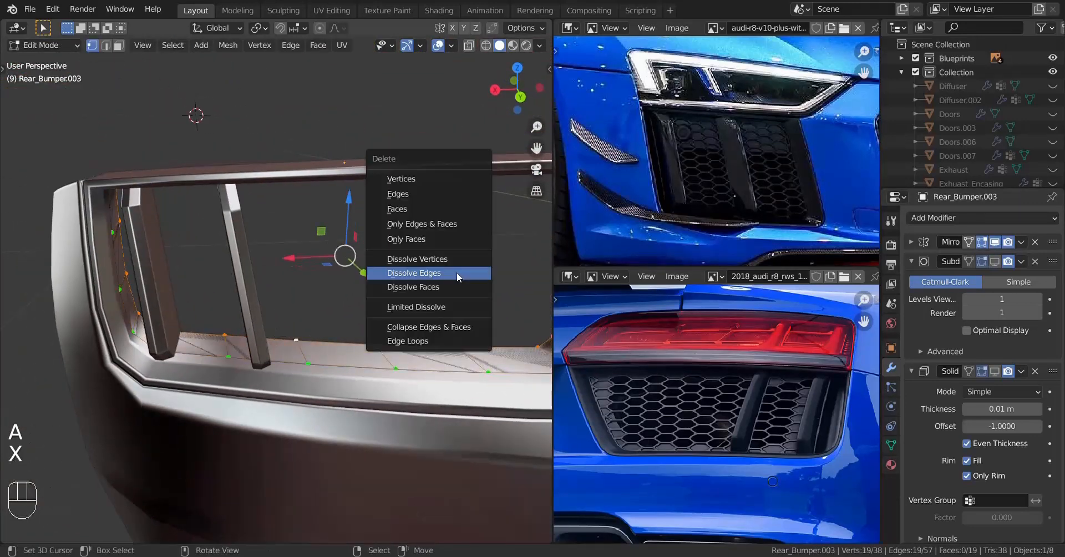
pyautogui.click(423, 178)
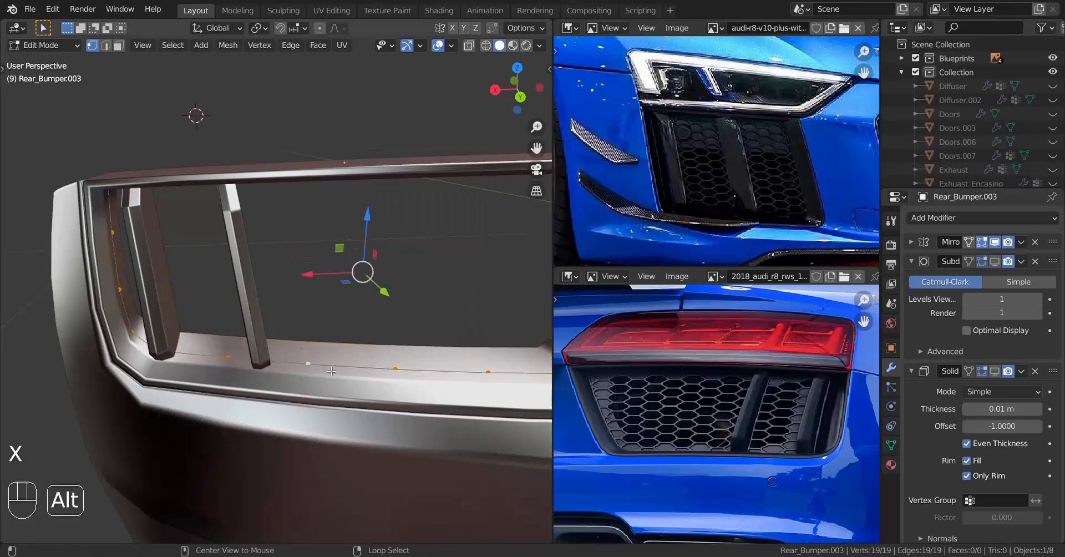
# Step: Fill the remaining loop with a face, inset it slightly and delete the inner face to leave a narrow rim
pyautogui.scroll(-3, 332, 372)
pyautogui.keyDown('shift'); pyautogui.moveTo(331, 372); pyautogui.dragTo(293, 367, button='middle'); pyautogui.keyUp('shift')
pyautogui.scroll(2, 288, 356)
pyautogui.press('f')
pyautogui.press('i')
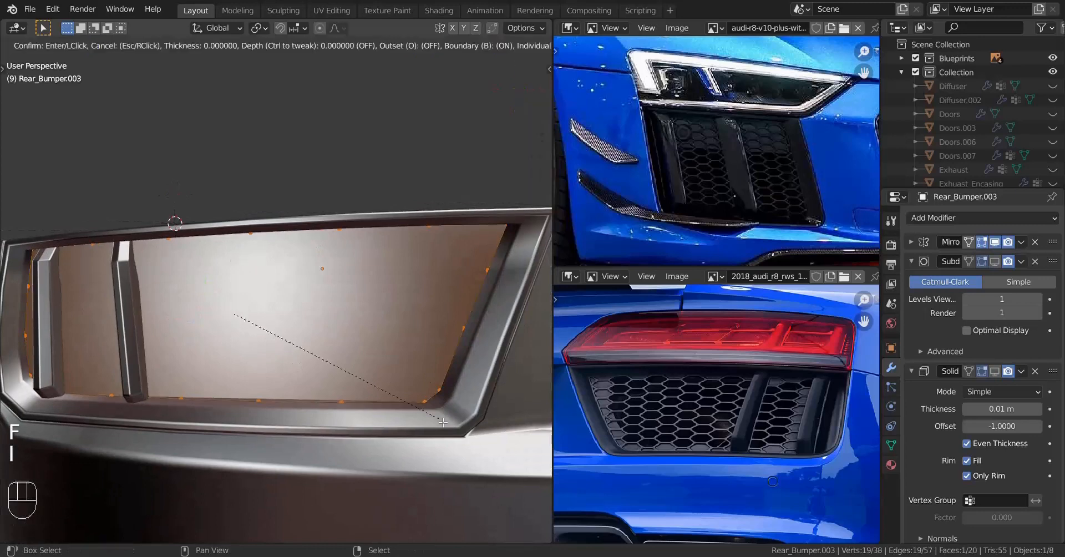
pyautogui.click(422, 398)
pyautogui.press('x')
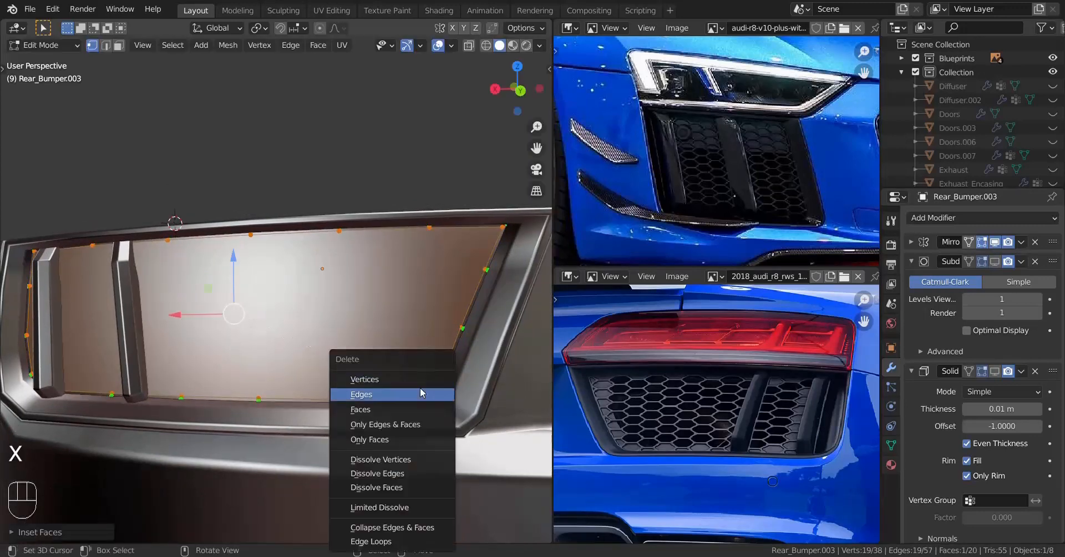
pyautogui.click(394, 409)
# Step: Extrude the whole rim inward along Y and delete the extruded rear faces
pyautogui.press('a')
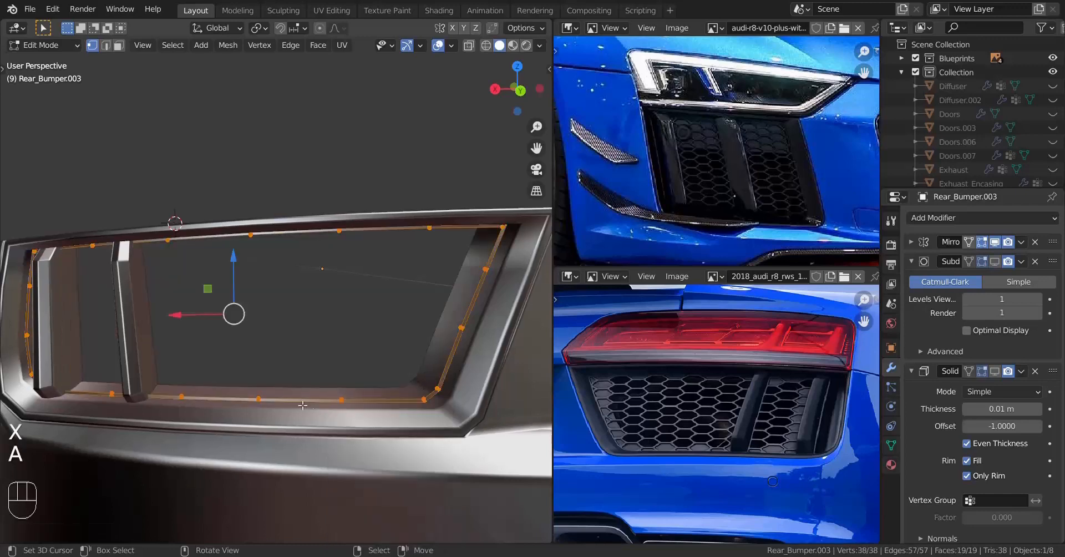
pyautogui.moveTo(391, 410); pyautogui.dragTo(367, 415, button='middle')
pyautogui.press('e')
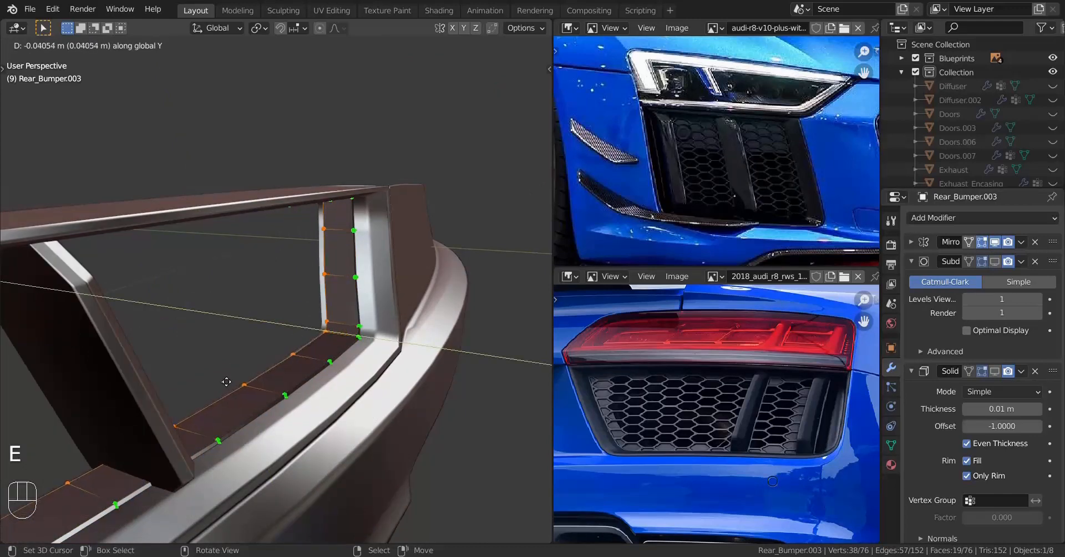
pyautogui.keyDown('shift'); pyautogui.click(151, 361); pyautogui.keyUp('shift')
pyautogui.press('x')
pyautogui.click(266, 346)
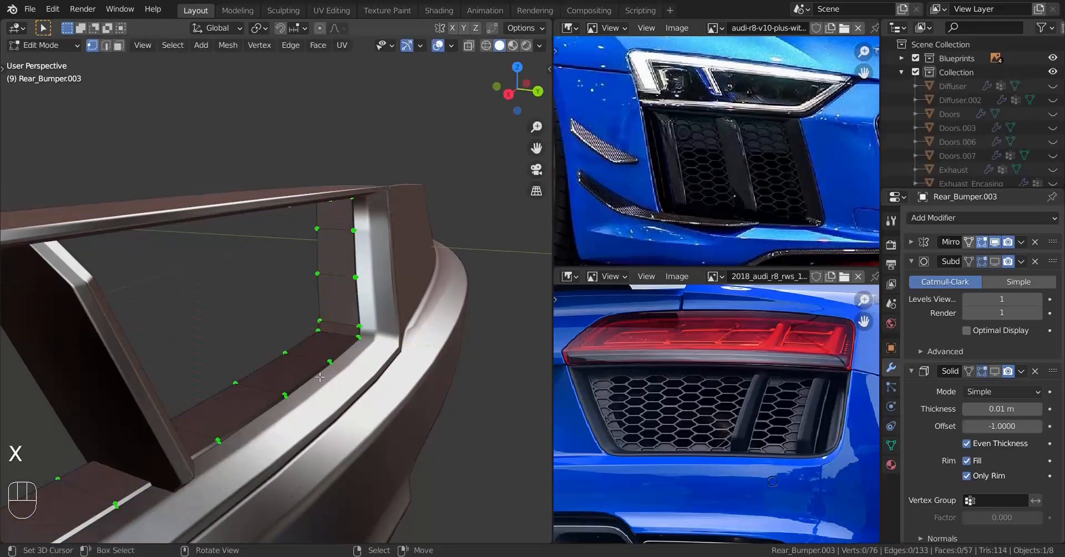
# Step: Select the whole rim mesh, recalculate its normals and deselect it
pyautogui.moveTo(266, 350); pyautogui.dragTo(273, 405, button='middle')
pyautogui.press('a')
pyautogui.hotkey('shift', 'n')
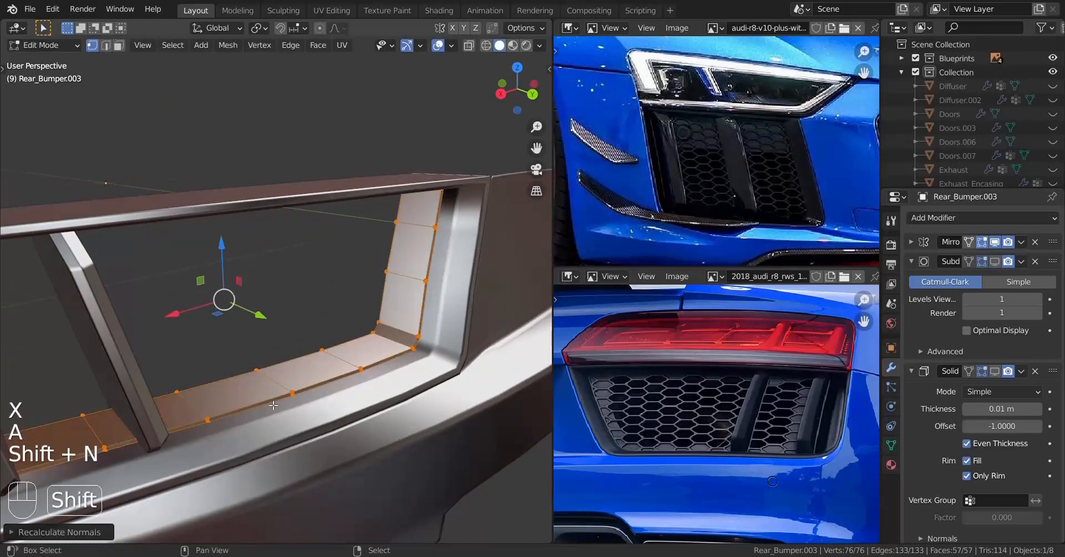
pyautogui.moveTo(273, 405); pyautogui.dragTo(242, 166, button='middle')
pyautogui.press('a')
pyautogui.press('a')
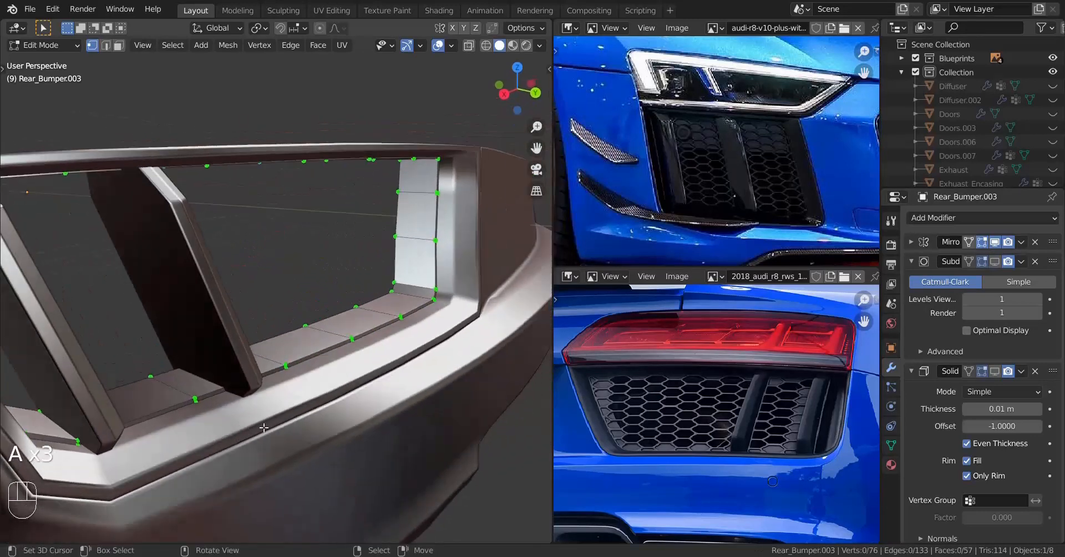
# Step: Apply smooth shading to the whole vent rim object and check its surface from close up
pyautogui.press('Tab')
pyautogui.click(186, 45)
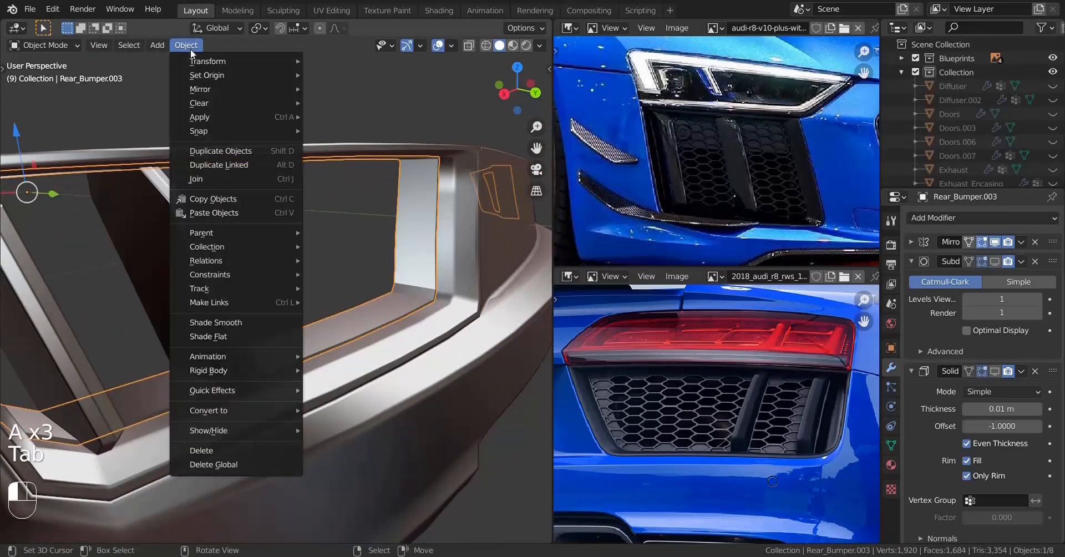
pyautogui.click(235, 323)
pyautogui.press('a')
pyautogui.press('a')
pyautogui.press('a')
pyautogui.moveTo(235, 322); pyautogui.dragTo(257, 351, button='middle')
pyautogui.scroll(3, 325, 323)
pyautogui.rightClick(325, 324)
pyautogui.scroll(2, 325, 333)
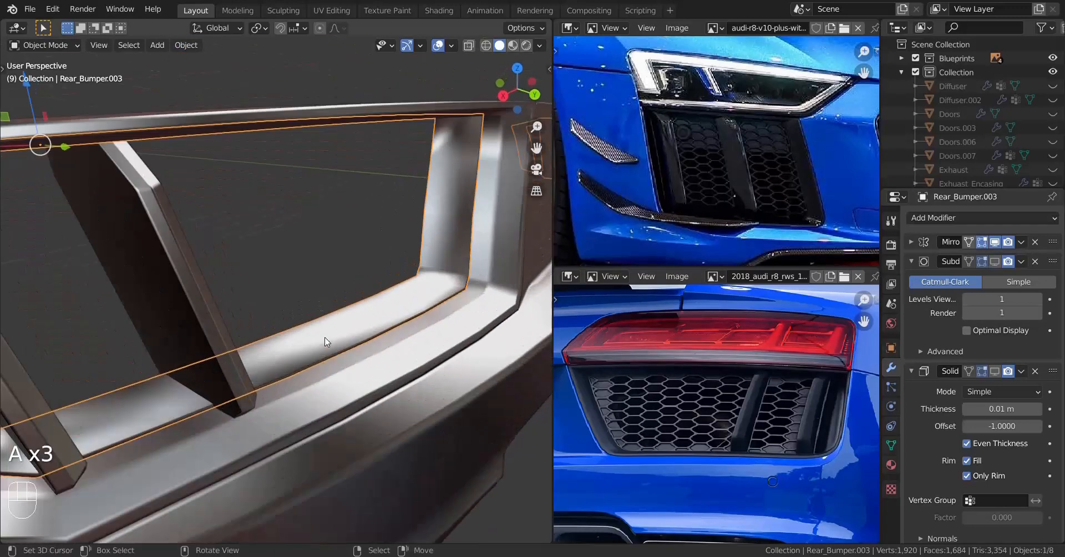
# Step: Add an edge loop running around the vent rim and slide it close to the rim's front edge
pyautogui.press('Tab')
pyautogui.moveTo(324, 355); pyautogui.dragTo(319, 333, button='middle')
pyautogui.hotkey('ctrl', 'r')
pyautogui.click(324, 315)
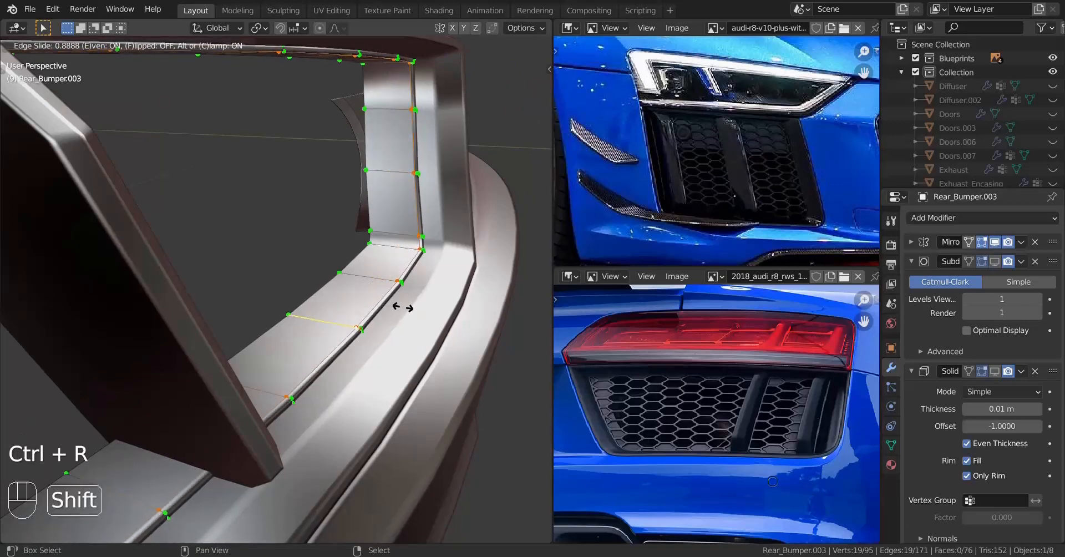
pyautogui.click(413, 360)
# Step: In wireframe, add a second edge loop around the rim and edge-slide it evenly toward the front edge
pyautogui.moveTo(413, 359)
pyautogui.mouseDown(button='middle')
pyautogui.moveTo(309, 327)
pyautogui.moveTo(341, 260)
pyautogui.moveTo(340, 206)
pyautogui.mouseUp(button='middle')
pyautogui.press('z')
pyautogui.moveTo(273, 417); pyautogui.dragTo(244, 443, button='middle')
pyautogui.hotkey('ctrl', 'r')
pyautogui.hotkey('ctrl', 'r')
pyautogui.click(228, 435)
pyautogui.press('g')
pyautogui.press('g')
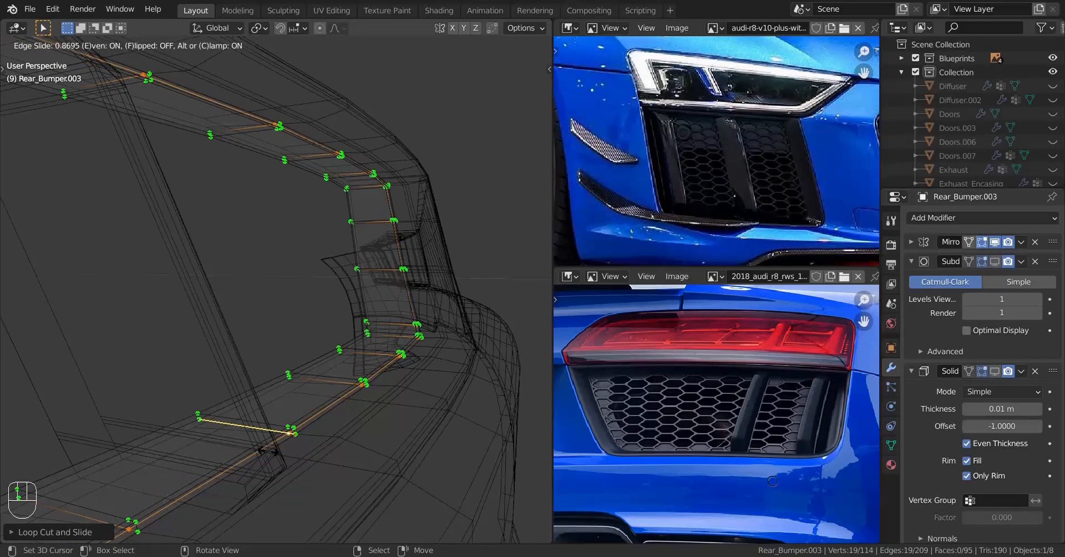
pyautogui.click(262, 438)
# Step: Return to solid shading, examine the rim's sharpened edge with nothing selected, and reopen the rim mesh for editing
pyautogui.moveTo(263, 437)
pyautogui.mouseDown(button='middle')
pyautogui.moveTo(278, 448)
pyautogui.moveTo(225, 376)
pyautogui.moveTo(276, 436)
pyautogui.moveTo(271, 376)
pyautogui.moveTo(214, 372)
pyautogui.moveTo(268, 407)
pyautogui.mouseUp(button='middle')
pyautogui.scroll(-1, 273, 434)
pyautogui.scroll(-3, 272, 434)
pyautogui.press('z')
pyautogui.press('Tab')
pyautogui.press('a')
pyautogui.press('a')
pyautogui.scroll(4, 244, 391)
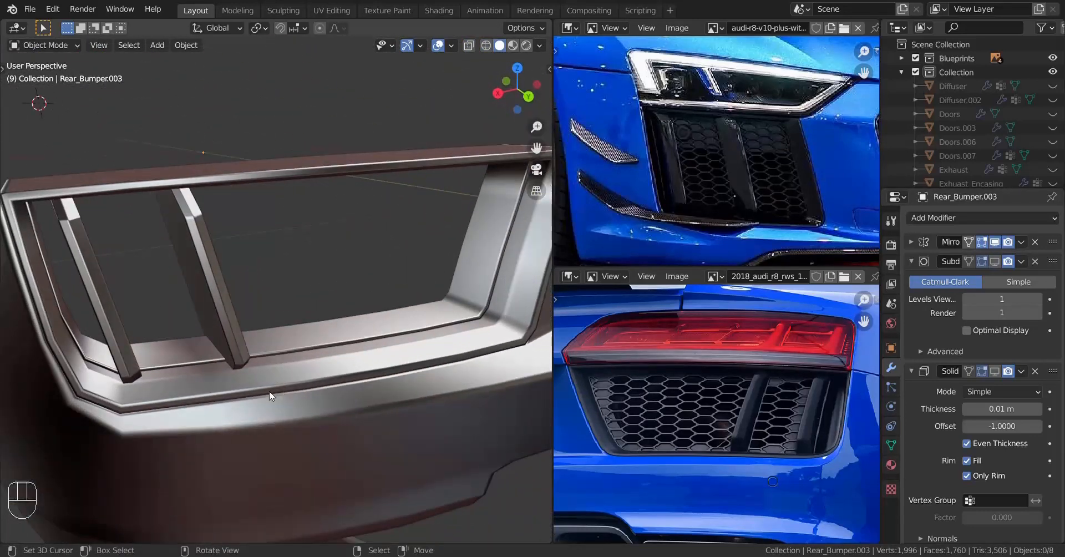
pyautogui.moveTo(201, 384); pyautogui.dragTo(219, 349, button='middle')
pyautogui.scroll(3, 238, 384)
pyautogui.scroll(-3, 219, 345)
pyautogui.rightClick(322, 304)
pyautogui.press('Tab')
pyautogui.scroll(4, 311, 332)
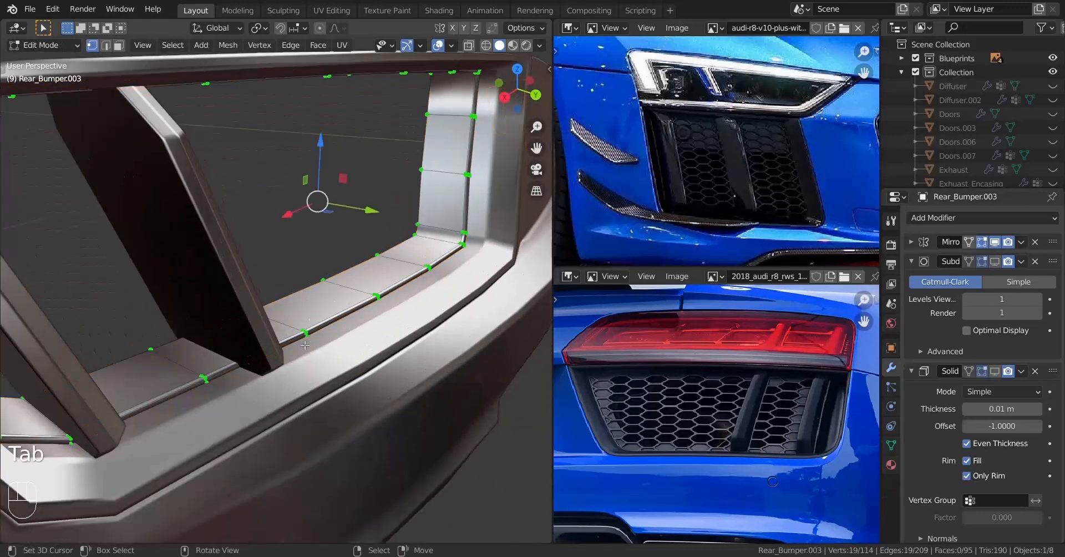
pyautogui.moveTo(303, 346); pyautogui.dragTo(319, 343, button='middle')
pyautogui.keyDown('shift'); pyautogui.moveTo(240, 356); pyautogui.dragTo(261, 355, button='middle'); pyautogui.keyUp('shift')
# Step: Try to add another edge loop around the rim's inner side, slid toward the front edge
pyautogui.hotkey('ctrl', 'r')
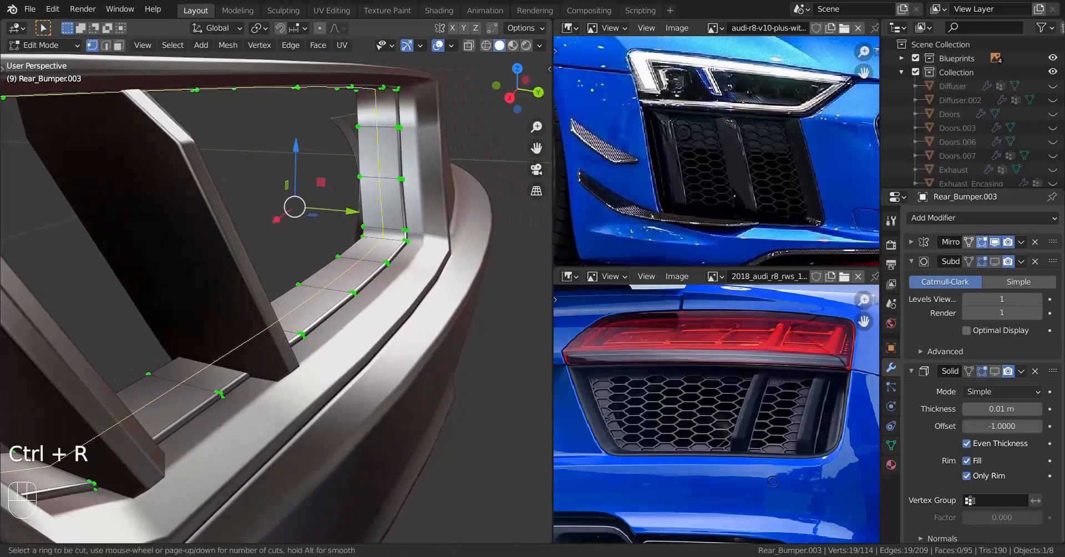
pyautogui.click(289, 328)
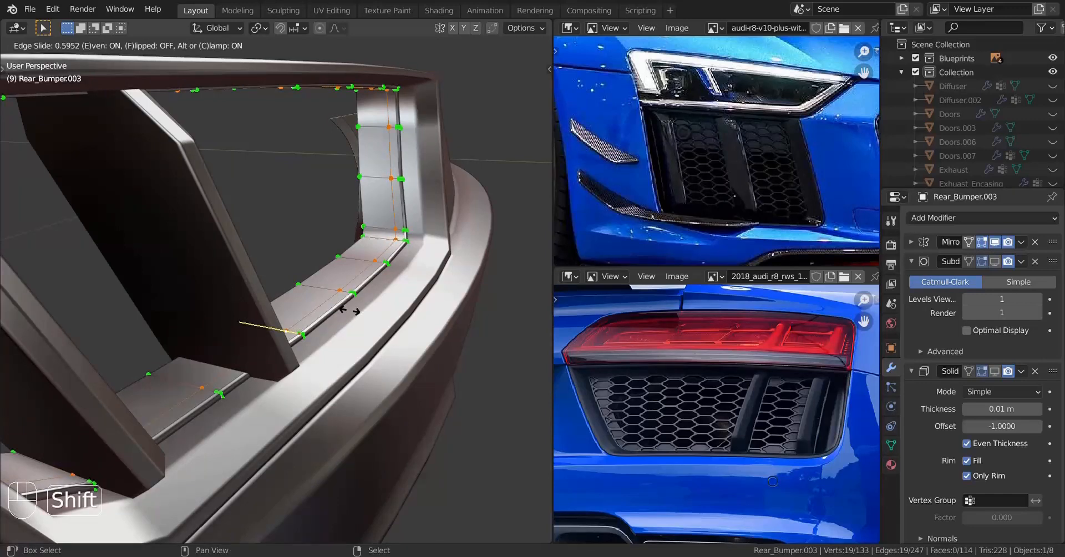
pyautogui.click(456, 310)
pyautogui.hotkey('ctrl', 'z')
# Step: Duplicate the selected edge loop near the rim's front in place and fill the copy with a single face
pyautogui.scroll(2, 349, 347)
pyautogui.moveTo(327, 336)
pyautogui.mouseDown(button='middle')
pyautogui.moveTo(348, 347)
pyautogui.moveTo(333, 325)
pyautogui.mouseUp(button='middle')
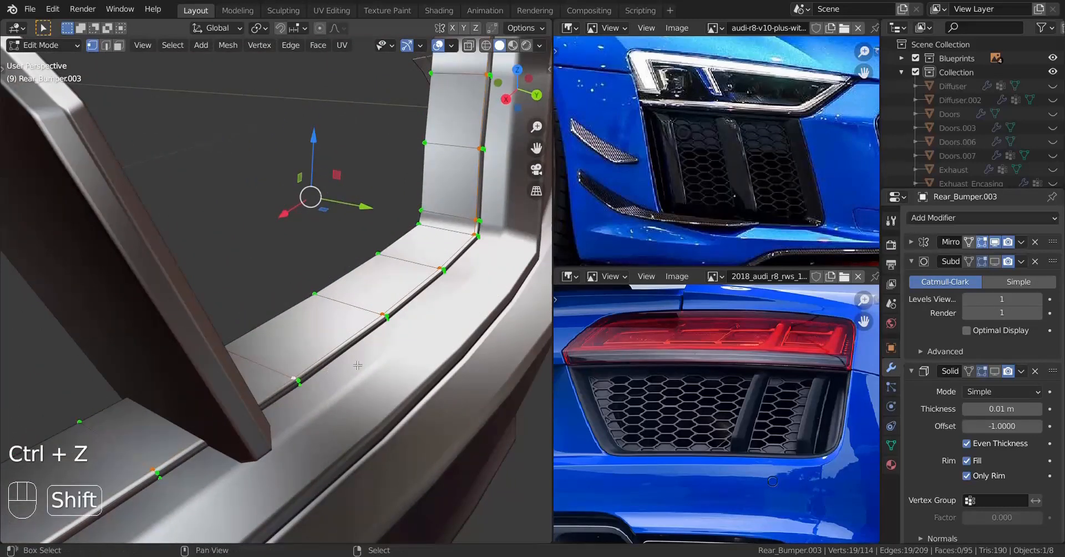
pyautogui.hotkey('shift', 'd')
pyautogui.rightClick(307, 312)
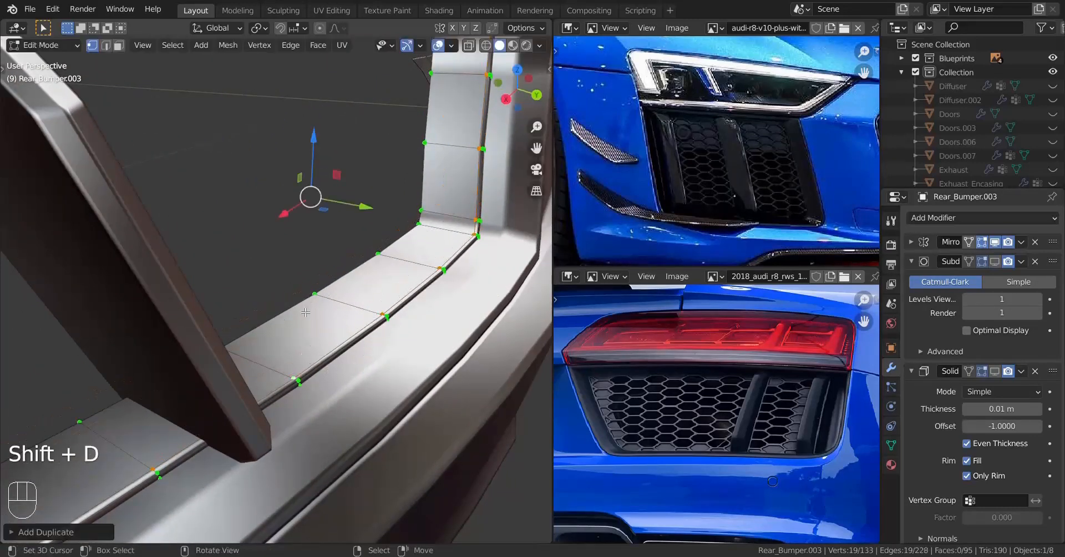
pyautogui.moveTo(298, 356); pyautogui.dragTo(276, 353, button='middle')
pyautogui.press('f')
pyautogui.scroll(-2, 280, 353)
pyautogui.scroll(1, 271, 347)
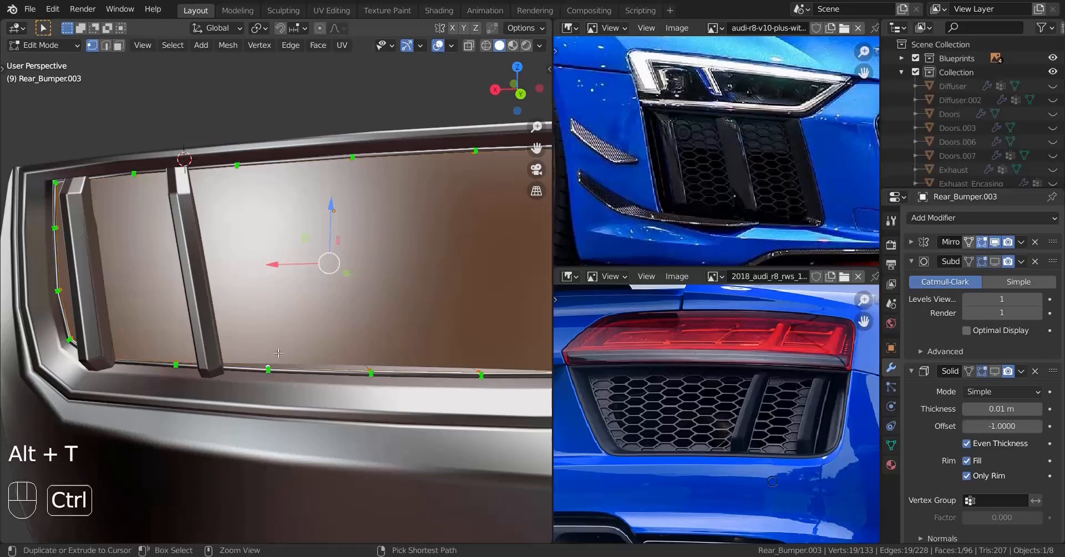
# Step: Triangulate the new face filling the vent opening and return to Object Mode
pyautogui.hotkey('ctrl', 't')
pyautogui.moveTo(278, 353); pyautogui.dragTo(228, 347, button='middle')
pyautogui.press('Tab')
pyautogui.scroll(-3, 305, 354)
pyautogui.press('Tab')
pyautogui.press('Tab')
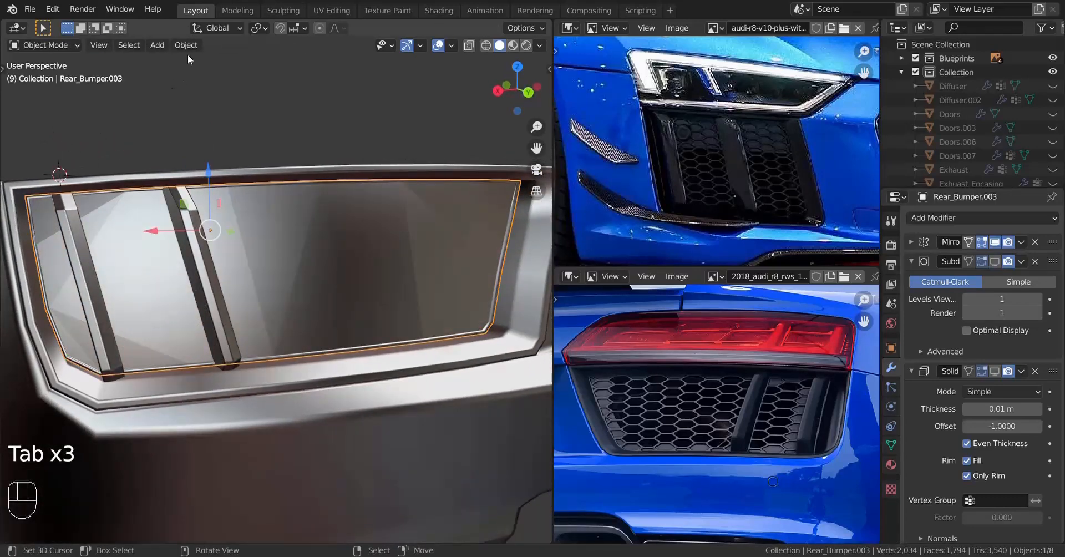
# Step: Apply smooth shading to the rear bumper's vent panel and its ribs, and clear the selection
pyautogui.click(186, 46)
pyautogui.click(232, 323)
pyautogui.moveTo(251, 331); pyautogui.dragTo(235, 398, button='middle')
pyautogui.press('a')
pyautogui.press('a')
pyautogui.press('a')
pyautogui.keyDown('shift'); pyautogui.moveTo(153, 393); pyautogui.dragTo(190, 367, button='middle'); pyautogui.keyUp('shift')
pyautogui.scroll(-3, 232, 370)
# Step: Unhide all the car body parts, deselect everything and examine the rear end in an enlarged viewport
pyautogui.hotkey('alt', 'h')
pyautogui.scroll(-3, 232, 370)
pyautogui.press('a')
pyautogui.press('a')
pyautogui.press('a')
pyautogui.hotkey('ctrl', 'space')
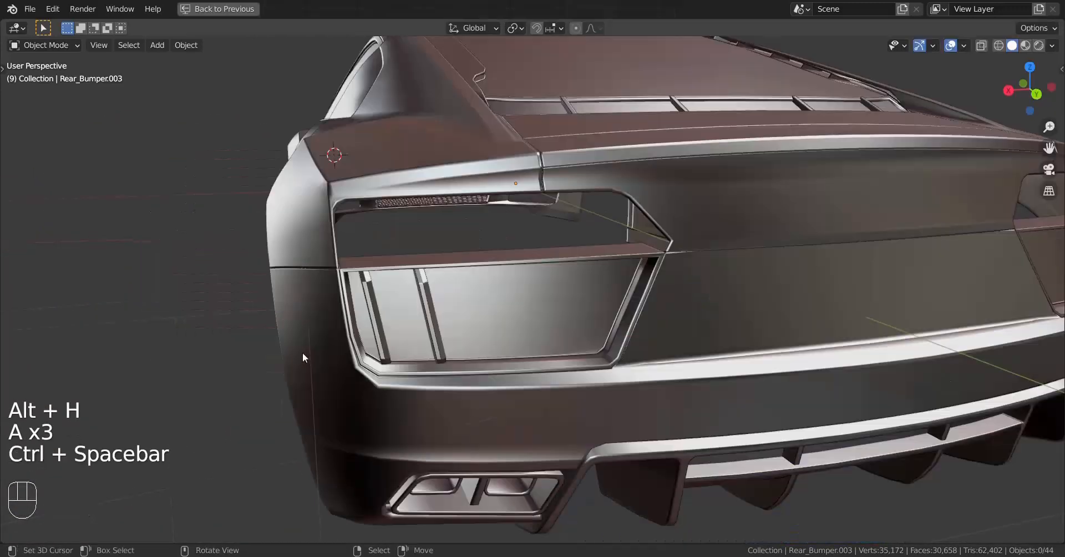
pyautogui.keyDown('shift'); pyautogui.moveTo(302, 351); pyautogui.dragTo(348, 302, button='middle'); pyautogui.keyUp('shift')
pyautogui.hotkey('ctrl', 'space')
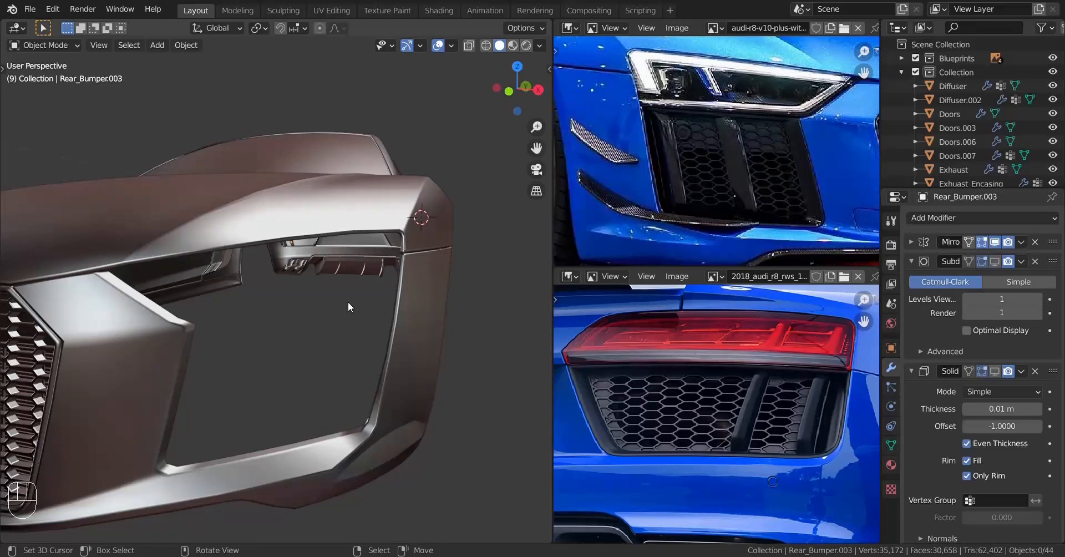
# Step: Duplicate the edges along the sides and base of the front bumper's vent opening and separate them into their own object
pyautogui.click(375, 413)
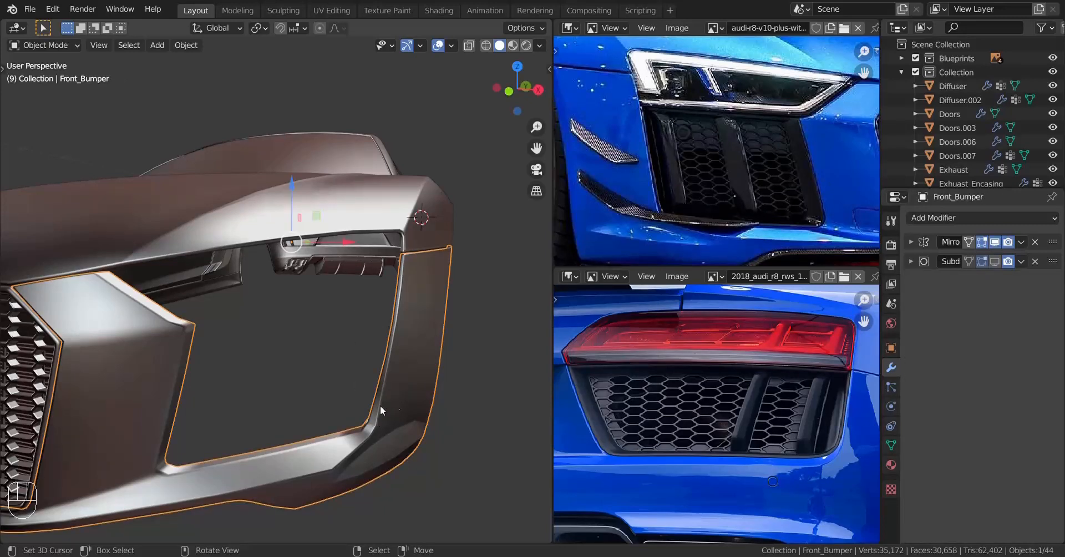
pyautogui.press('Tab')
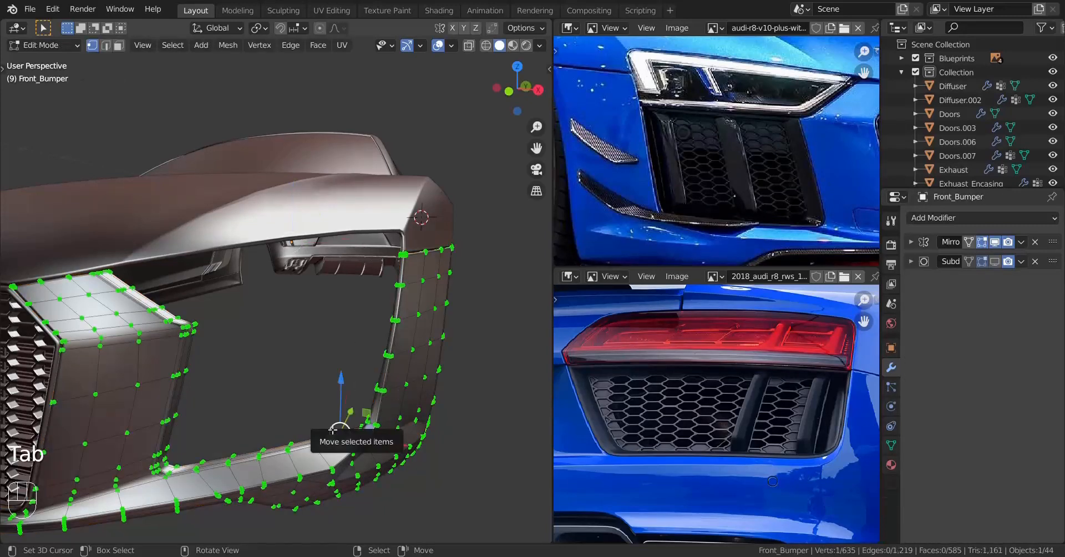
pyautogui.press('KP_Decimal')
pyautogui.scroll(5, 344, 355)
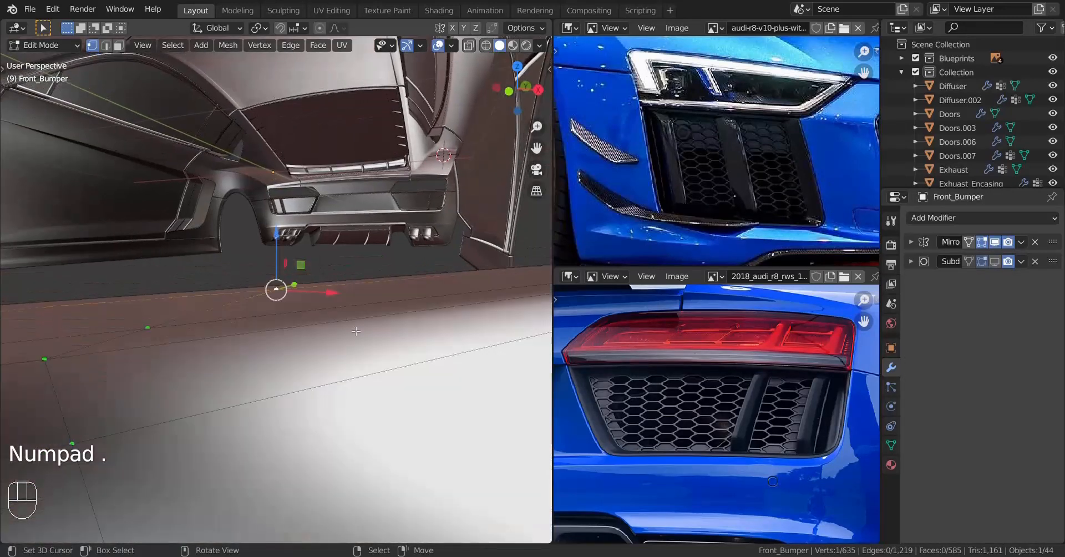
pyautogui.scroll(4, 363, 387)
pyautogui.moveTo(334, 314); pyautogui.dragTo(340, 366, button='middle')
pyautogui.keyDown('shift'); pyautogui.moveTo(340, 367); pyautogui.dragTo(351, 433, button='middle'); pyautogui.keyUp('shift')
pyautogui.moveTo(352, 433); pyautogui.dragTo(319, 376, button='middle')
pyautogui.scroll(-7, 373, 377)
pyautogui.press('z')
pyautogui.moveTo(80, 147)
pyautogui.keyDown('ctrl'); pyautogui.mouseDown()
pyautogui.moveTo(247, 282)
pyautogui.moveTo(265, 282)
pyautogui.mouseUp(); pyautogui.keyUp('ctrl')
pyautogui.press('z')
pyautogui.moveTo(355, 327); pyautogui.dragTo(333, 355, button='middle')
pyautogui.moveTo(333, 355)
pyautogui.keyDown('shift'); pyautogui.mouseDown(button='middle')
pyautogui.moveTo(319, 370)
pyautogui.moveTo(383, 366)
pyautogui.mouseUp(button='middle'); pyautogui.keyUp('shift')
pyautogui.hotkey('shift', 'd')
pyautogui.press('p')
pyautogui.press('Tab')
pyautogui.press('Tab')
# Step: Hide every object except the front bumper and the separated edge strip, then edit the strip in front view
pyautogui.press('ctrl+KP_1')
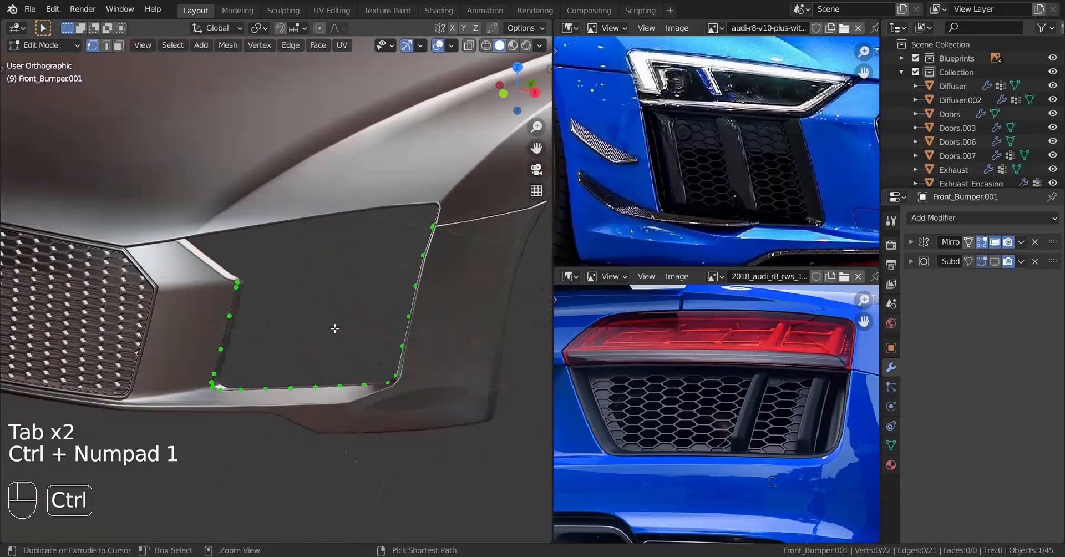
pyautogui.press('KP_1')
pyautogui.press('Tab')
pyautogui.hotkey('ctrl', 'i')
pyautogui.press('h')
pyautogui.rightClick(293, 362)
pyautogui.press('KP_1')
pyautogui.press('Tab')
# Step: Slide the strip's outer upper end down to the vent corner on the blueprint and delete the surplus vertices above it
pyautogui.press('a')
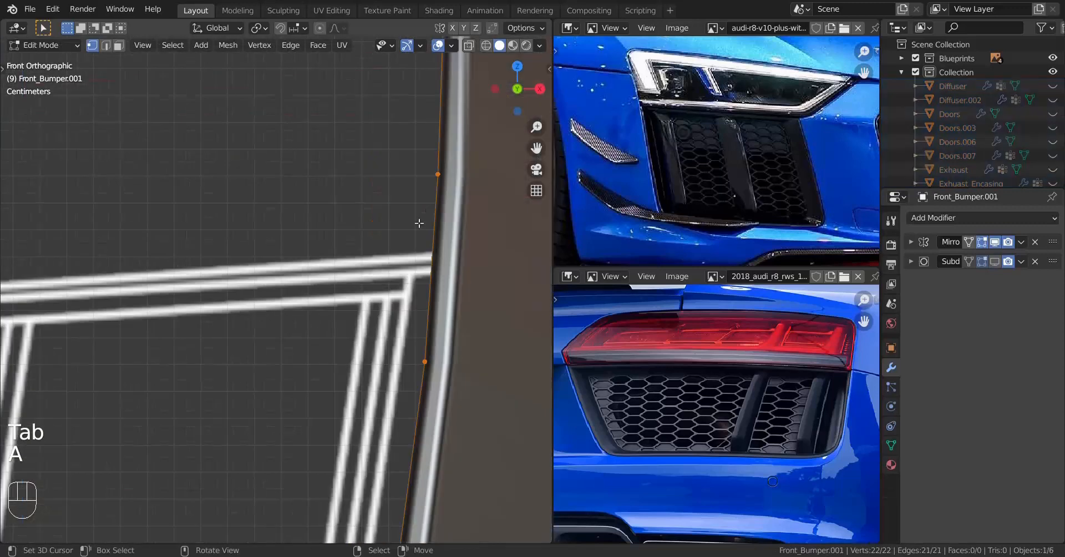
pyautogui.rightClick(435, 173)
pyautogui.press('g')
pyautogui.press('g')
pyautogui.click(432, 256)
pyautogui.press('g')
pyautogui.press('g')
pyautogui.click(349, 302)
pyautogui.press('z')
pyautogui.scroll(-4, 266, 126)
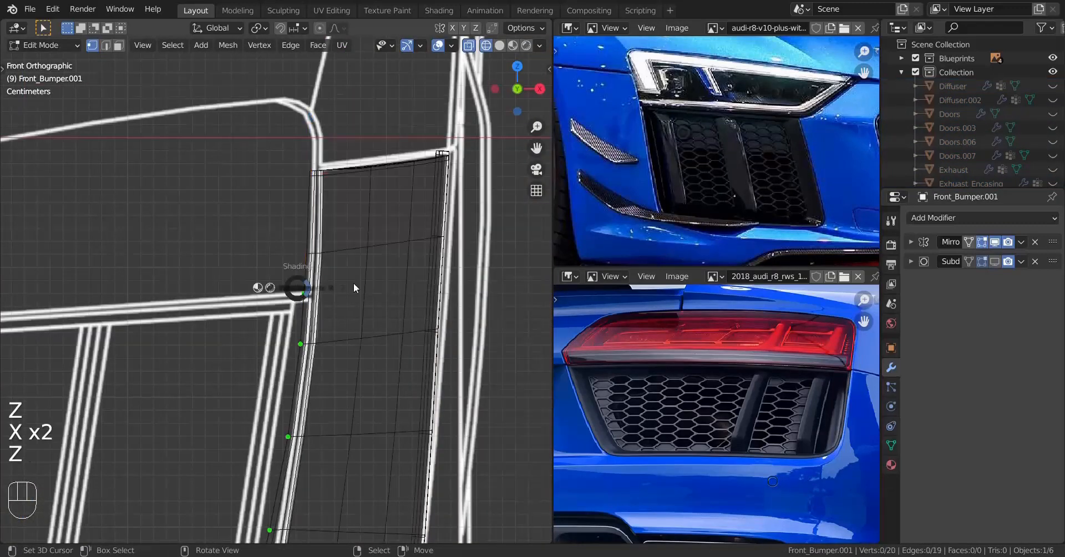
# Step: Close the strip by joining its two open ends with a straight upper edge, and divide that edge with four cuts
pyautogui.scroll(-3, 354, 288)
pyautogui.rightClick(395, 257)
pyautogui.keyDown('shift'); pyautogui.rightClick(167, 261); pyautogui.keyUp('shift')
pyautogui.press('f')
pyautogui.press('a')
pyautogui.moveTo(261, 266); pyautogui.dragTo(344, 283, button='middle')
pyautogui.hotkey('ctrl', 'r')
pyautogui.scroll(1, 321, 268)
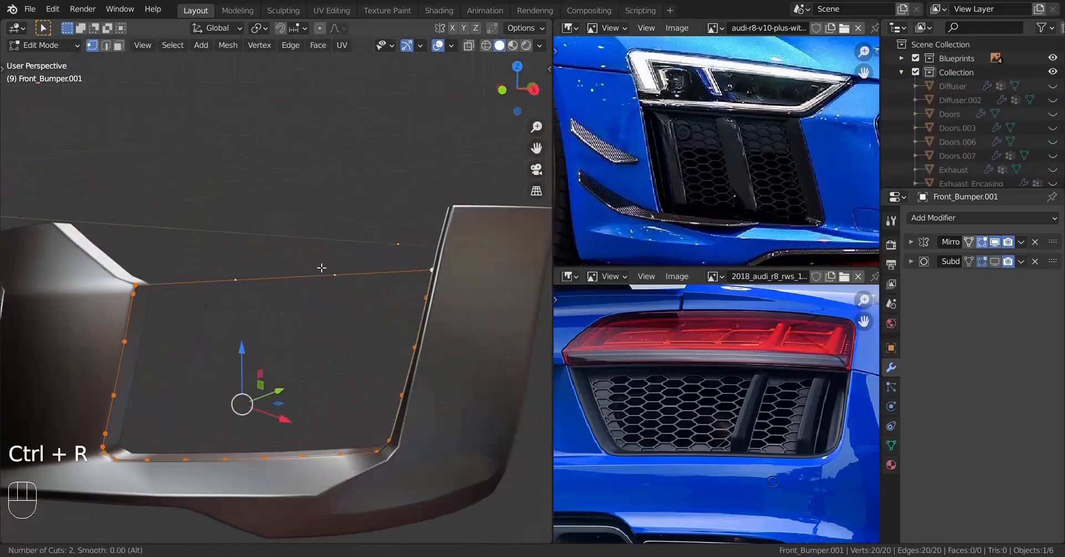
pyautogui.press('KP_7')
pyautogui.press('z')
pyautogui.press('KP_3')
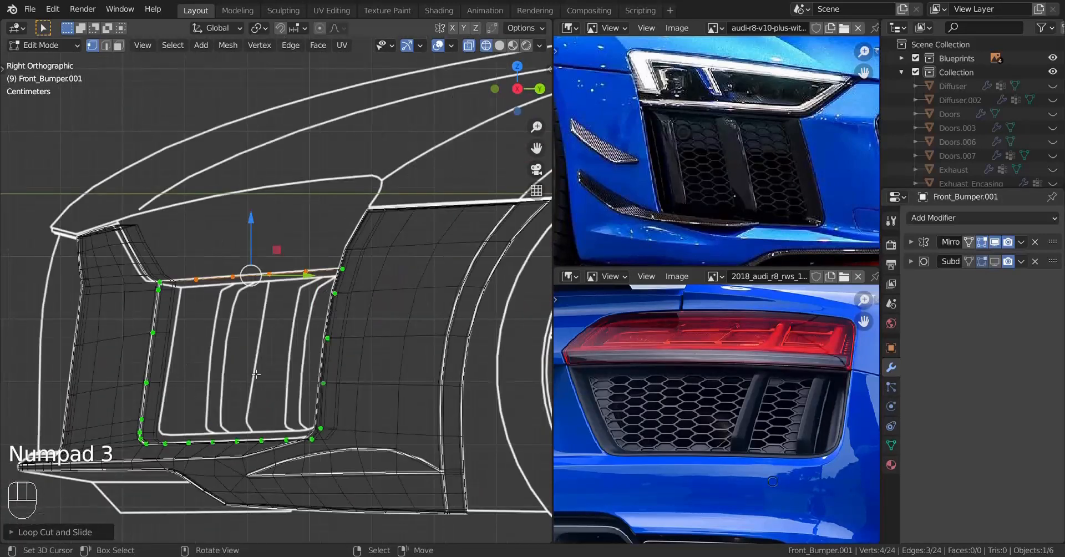
# Step: Isolate the four new vertices of the upper edge by hiding the rest of the strip
pyautogui.press('KP_7')
pyautogui.moveTo(274, 397); pyautogui.dragTo(233, 347, button='middle')
pyautogui.hotkey('ctrl', 'i')
pyautogui.press('h')
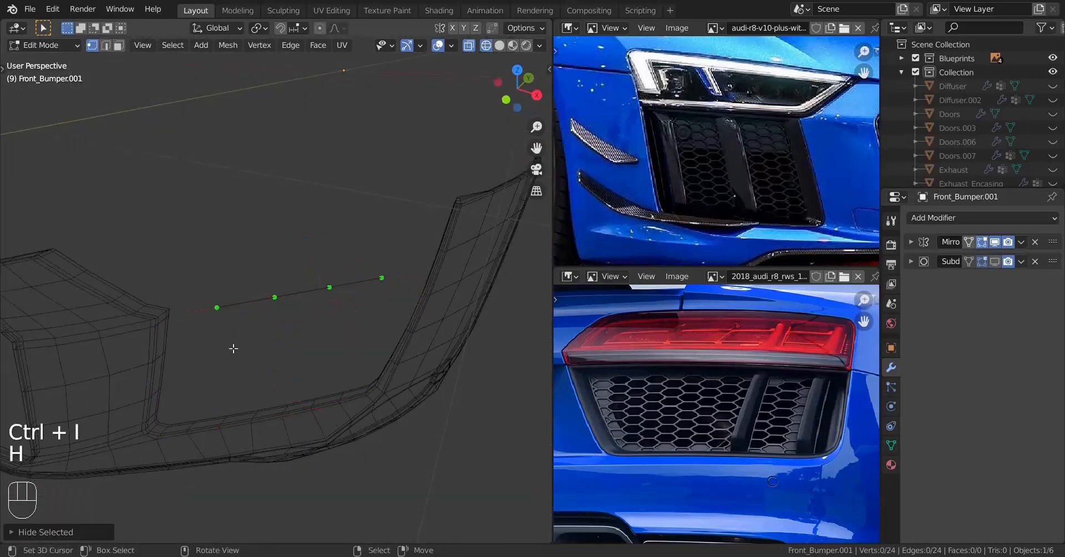
# Step: Move each of the four upper-edge vertices in top view so they follow the curve on the blueprint
pyautogui.press('KP_7')
pyautogui.scroll(2, 238, 366)
pyautogui.rightClick(242, 382)
pyautogui.moveTo(247, 334); pyautogui.dragTo(247, 347)
pyautogui.rightClick(297, 330)
pyautogui.keyDown('shift'); pyautogui.moveTo(300, 282); pyautogui.dragTo(300, 300); pyautogui.keyUp('shift')
pyautogui.rightClick(351, 277)
pyautogui.moveTo(354, 229); pyautogui.dragTo(354, 247)
pyautogui.rightClick(407, 225)
pyautogui.keyDown('shift'); pyautogui.moveTo(409, 176); pyautogui.dragTo(409, 188); pyautogui.keyUp('shift')
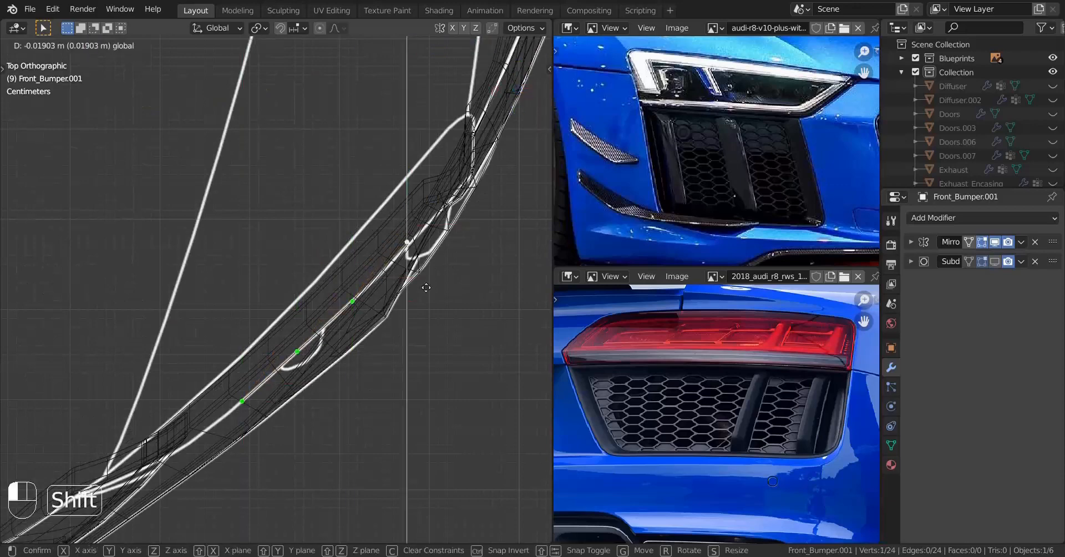
# Step: Unhide the rest of the loop and space the vertices along its upper edge evenly
pyautogui.hotkey('alt', 'h')
pyautogui.rightClick(177, 283)
pyautogui.keyDown('ctrl'); pyautogui.rightClick(409, 285); pyautogui.keyUp('ctrl')
pyautogui.press('w')
pyautogui.click(615, 244)
pyautogui.moveTo(461, 277); pyautogui.dragTo(338, 316, button='middle')
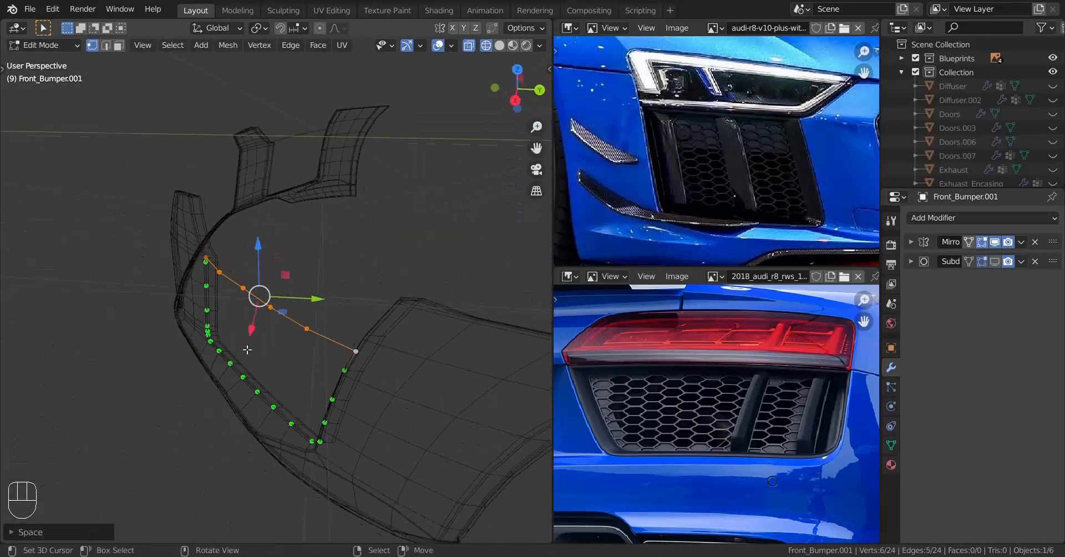
# Step: Select the four intermediate vertices of the upper edge and shift them in top view to match the blueprint curve
pyautogui.rightClick(320, 334)
pyautogui.keyDown('ctrl'); pyautogui.rightClick(223, 275); pyautogui.keyUp('ctrl')
pyautogui.moveTo(266, 310); pyautogui.dragTo(333, 389, button='middle')
pyautogui.press('KP_7')
pyautogui.moveTo(311, 247); pyautogui.dragTo(313, 241)
pyautogui.keyDown('shift'); pyautogui.moveTo(364, 305); pyautogui.dragTo(347, 320); pyautogui.keyUp('shift')
pyautogui.moveTo(316, 332); pyautogui.dragTo(233, 240, button='middle')
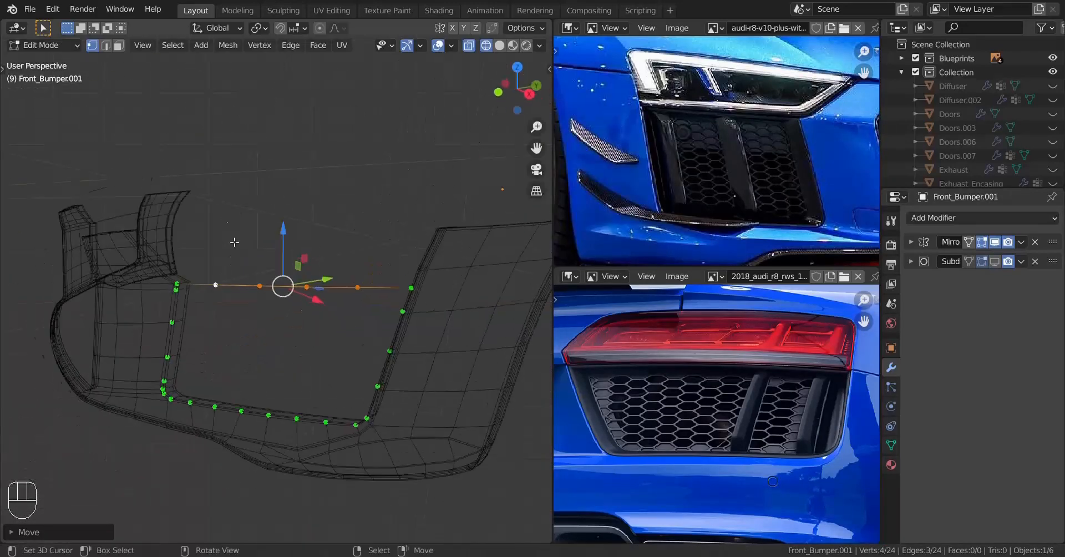
# Step: Fill the closed vent loop with a face and inset it to the rim width on the blueprint
pyautogui.press('z')
pyautogui.moveTo(300, 277)
pyautogui.mouseDown(button='middle')
pyautogui.moveTo(235, 351)
pyautogui.moveTo(291, 315)
pyautogui.moveTo(216, 336)
pyautogui.mouseUp(button='middle')
pyautogui.press('ctrl+KP_1')
pyautogui.press('KP_1')
pyautogui.press('a')
pyautogui.press('f')
pyautogui.scroll(8, 208, 308)
pyautogui.press('z')
pyautogui.press('i')
pyautogui.click(348, 338)
# Step: Delete the inner face so that only the thin rim around the vent opening is left
pyautogui.scroll(-8, 361, 328)
pyautogui.press('x')
pyautogui.click(361, 342)
pyautogui.press('z')
pyautogui.scroll(8, 250, 319)
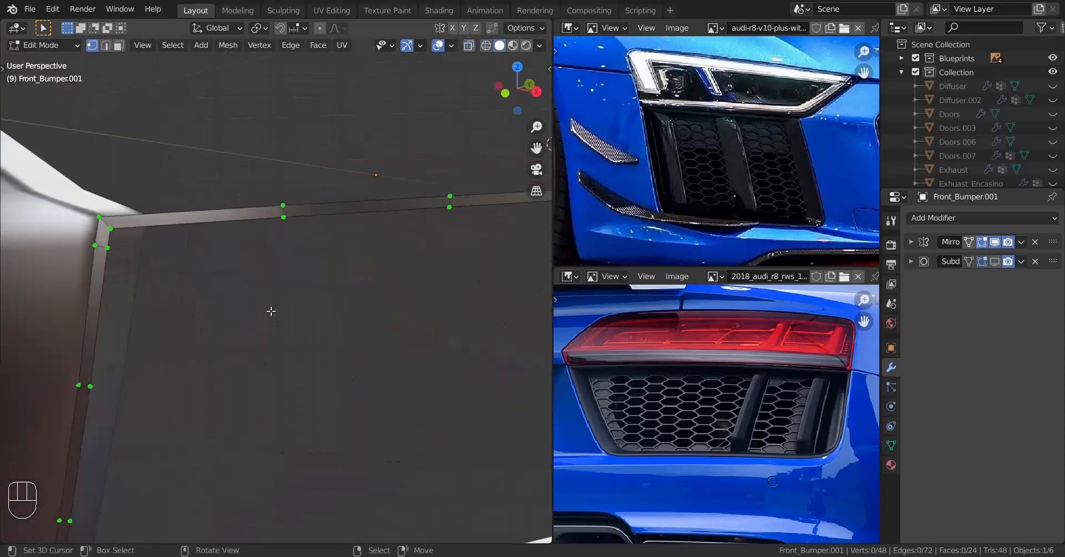
# Step: Cut an extra edge across the rim at its upper inboard corner with the Knife to clean up the topology
pyautogui.press('KP_1')
pyautogui.press('k')
pyautogui.click(277, 340)
pyautogui.press('k')
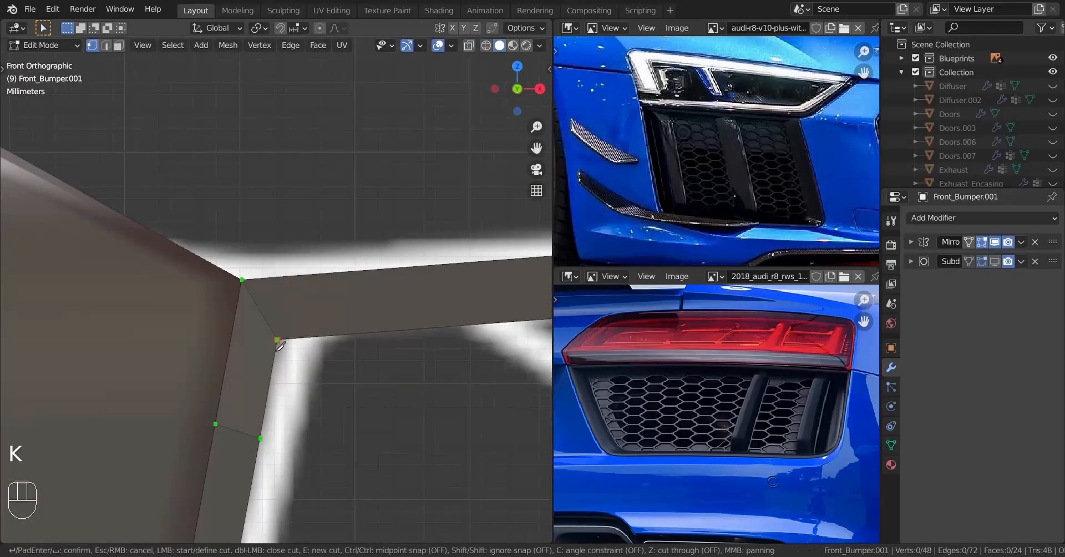
pyautogui.scroll(3, 269, 302)
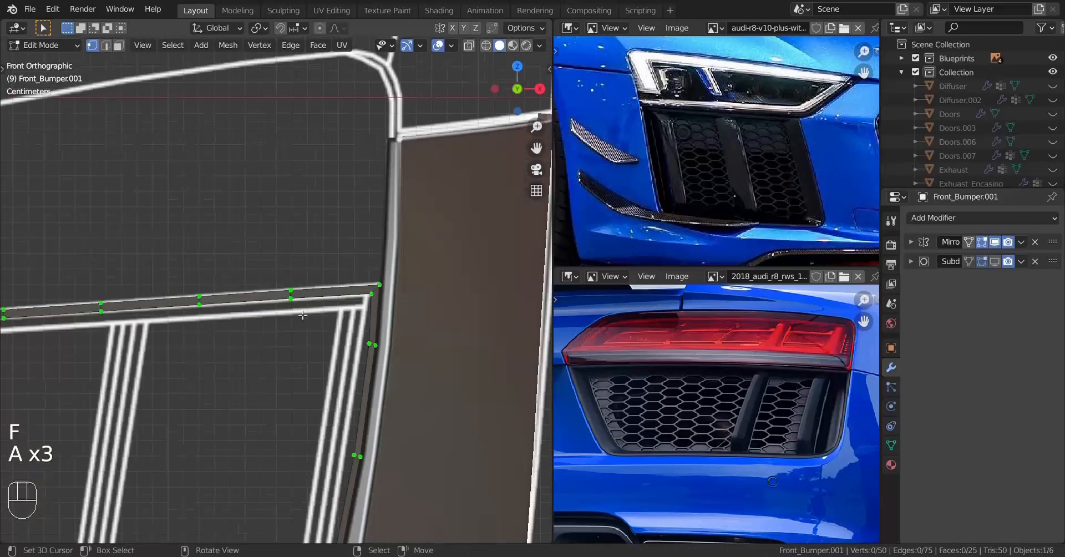
# Step: Knife an extra edge into the rim's upper outboard corner and merge the corner faces into one quad
pyautogui.press('k')
pyautogui.click(393, 291)
pyautogui.press('Return')
pyautogui.keyDown('shift'); pyautogui.click(365, 252); pyautogui.keyUp('shift')
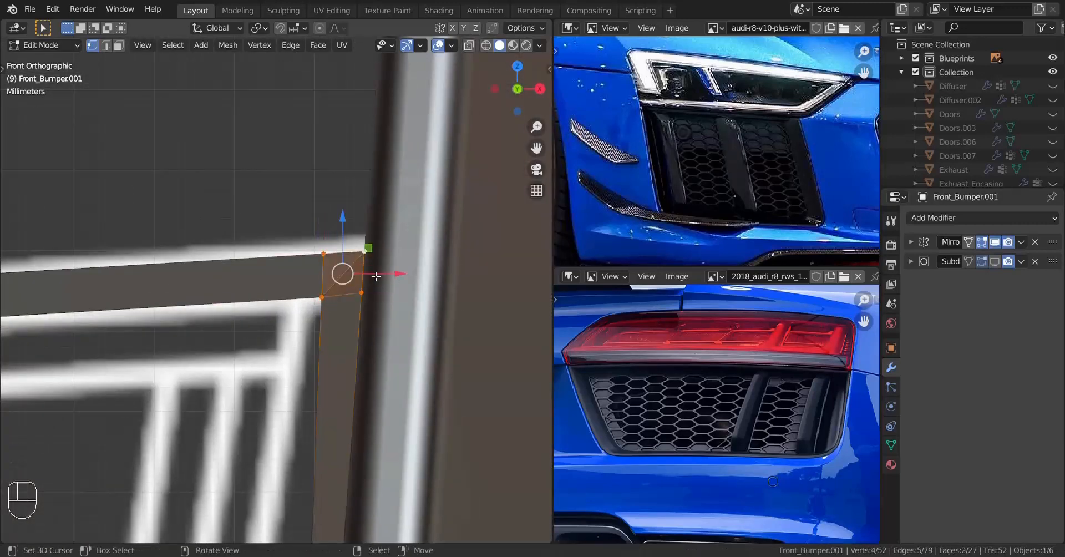
pyautogui.press('f')
pyautogui.scroll(-9, 355, 277)
pyautogui.press('a')
pyautogui.press('a')
pyautogui.press('a')
pyautogui.press('a')
# Step: Nudge the pair of vertices beside the rim's upper outboard corner to smooth the flow of the upper edge
pyautogui.press('z')
pyautogui.moveTo(340, 321); pyautogui.dragTo(75, 433, button='middle')
pyautogui.click(341, 452)
pyautogui.keyDown('shift'); pyautogui.click(342, 443); pyautogui.keyUp('shift')
pyautogui.keyDown('shift'); pyautogui.moveTo(384, 447); pyautogui.dragTo(355, 446); pyautogui.keyUp('shift')
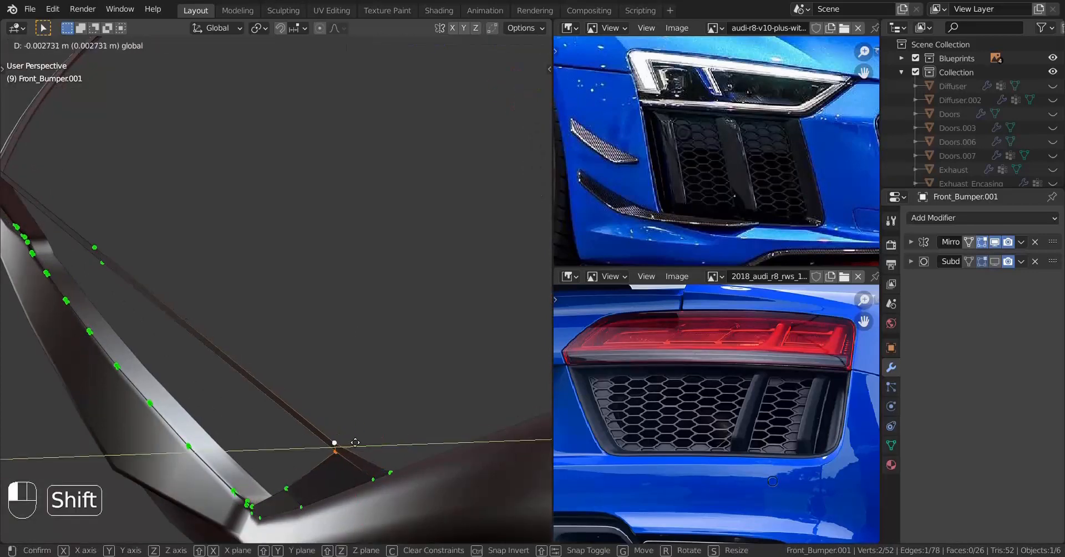
pyautogui.moveTo(361, 388); pyautogui.dragTo(333, 300, button='middle')
pyautogui.keyDown('shift'); pyautogui.moveTo(366, 306); pyautogui.dragTo(397, 283); pyautogui.keyUp('shift')
pyautogui.moveTo(361, 333); pyautogui.dragTo(332, 288, button='middle')
pyautogui.keyDown('shift'); pyautogui.moveTo(333, 289); pyautogui.dragTo(403, 301, button='middle'); pyautogui.keyUp('shift')
# Step: Extrude the whole rim inward along the Y axis by about 0.02 m
pyautogui.press('a')
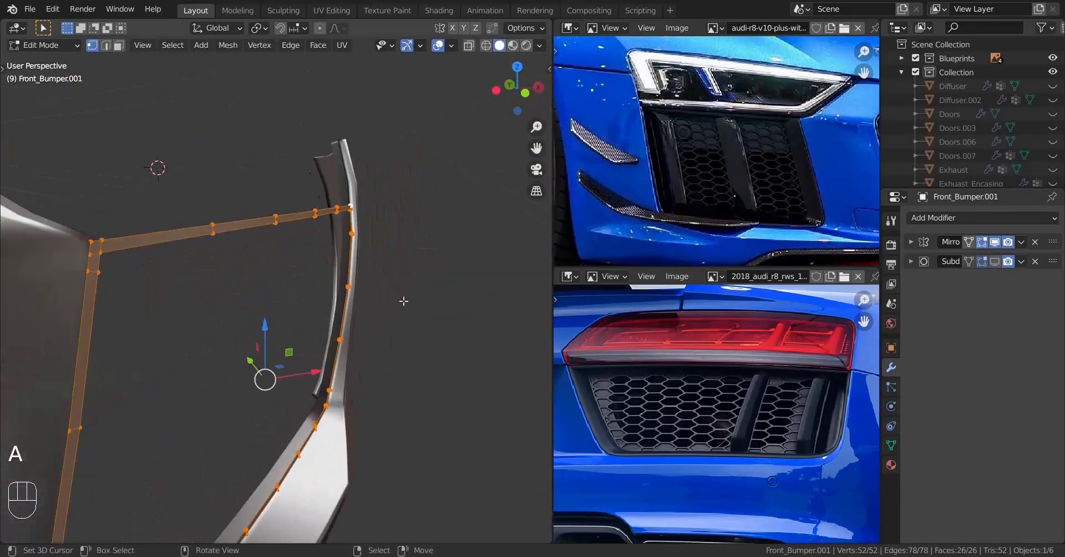
pyautogui.moveTo(304, 377); pyautogui.dragTo(306, 387, button='middle')
pyautogui.press('e')
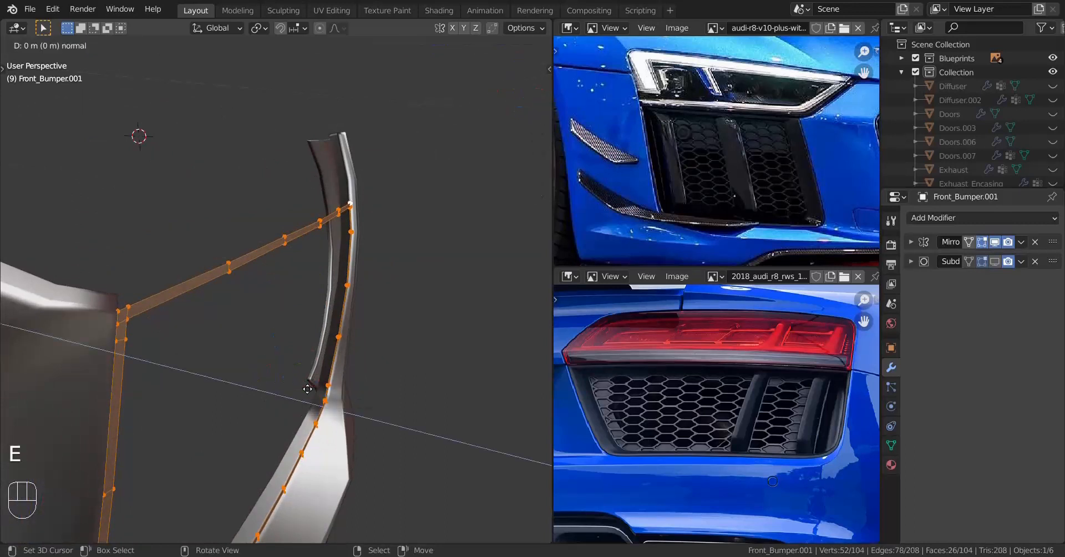
pyautogui.press('shift')
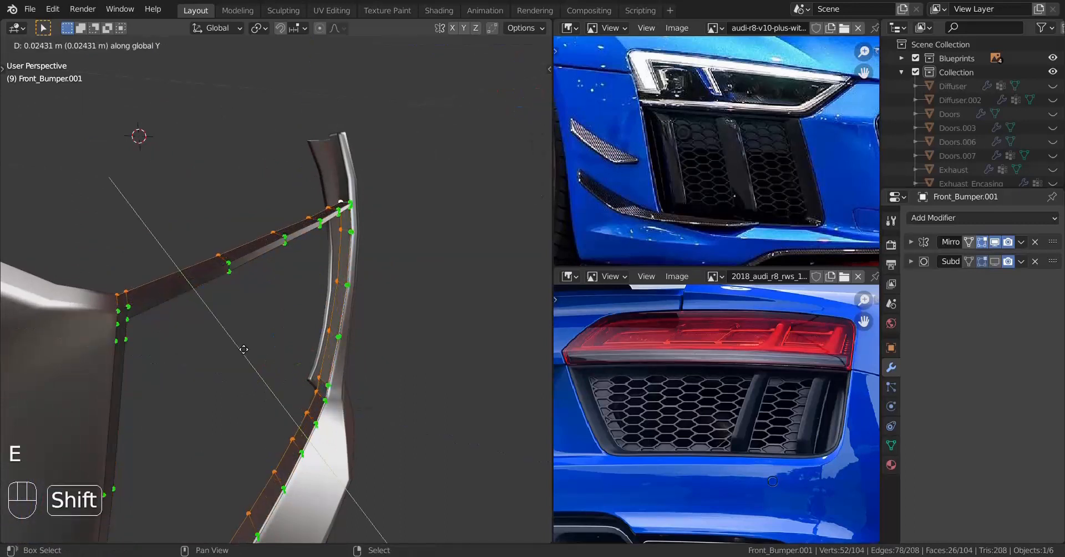
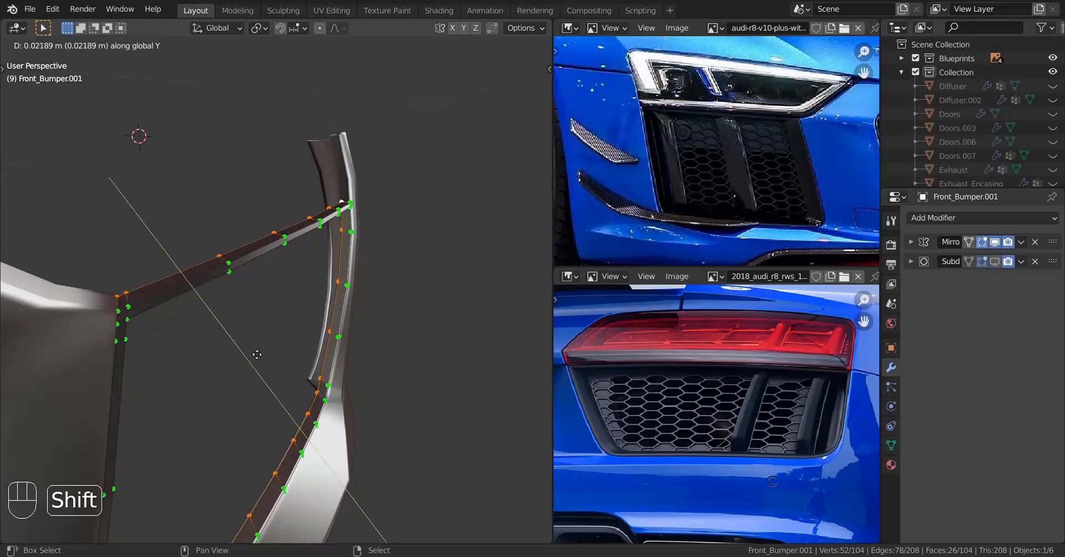
pyautogui.click(263, 366)
pyautogui.moveTo(256, 371); pyautogui.dragTo(278, 380, button='middle')
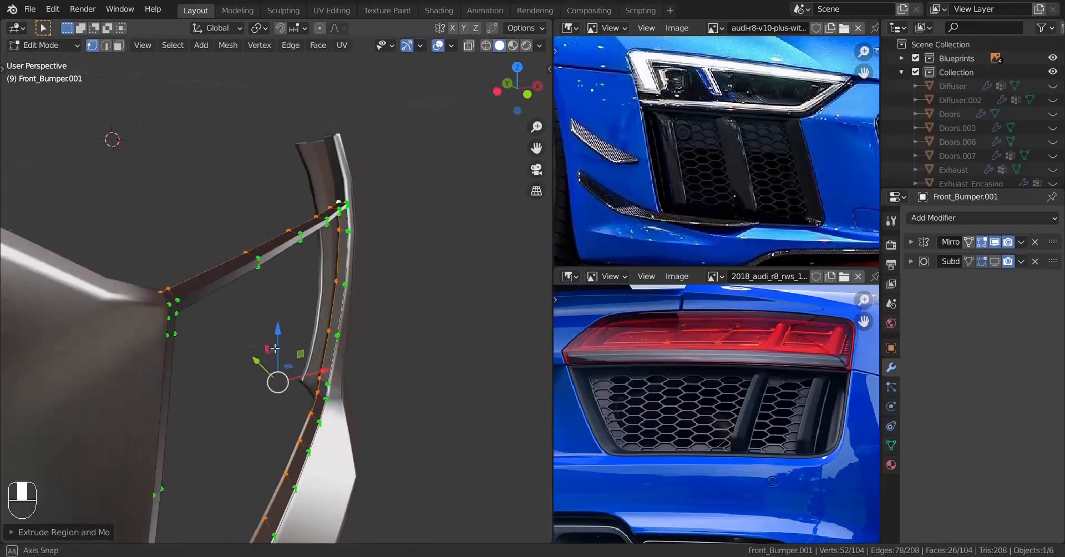
# Step: Extrude the rim a second time along Y by about 0.09 m and delete the faces capping its rear end
pyautogui.press('e')
pyautogui.press('y')
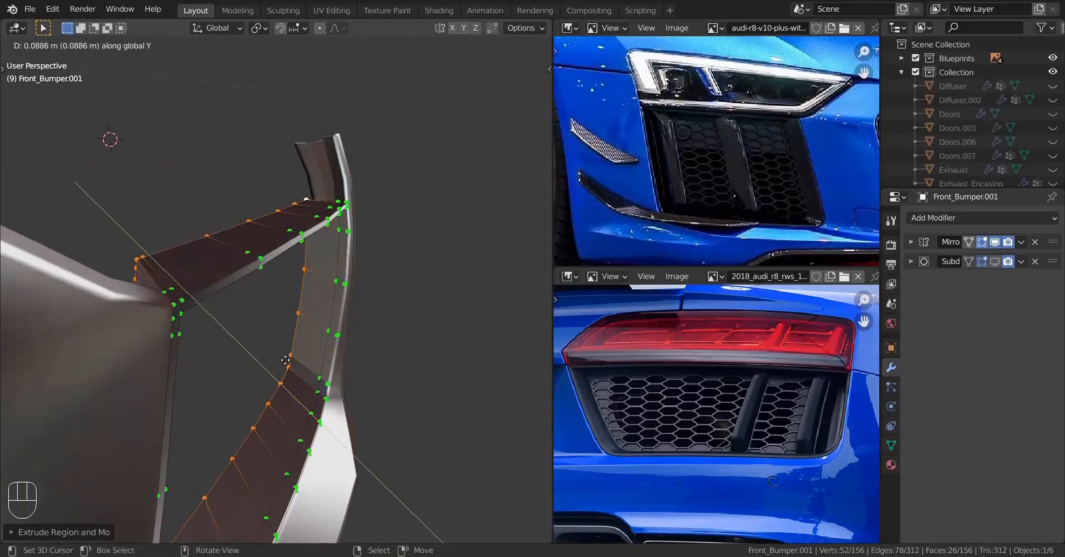
pyautogui.click(280, 353)
pyautogui.moveTo(280, 353); pyautogui.dragTo(238, 337, button='middle')
pyautogui.press('x')
pyautogui.click(306, 305)
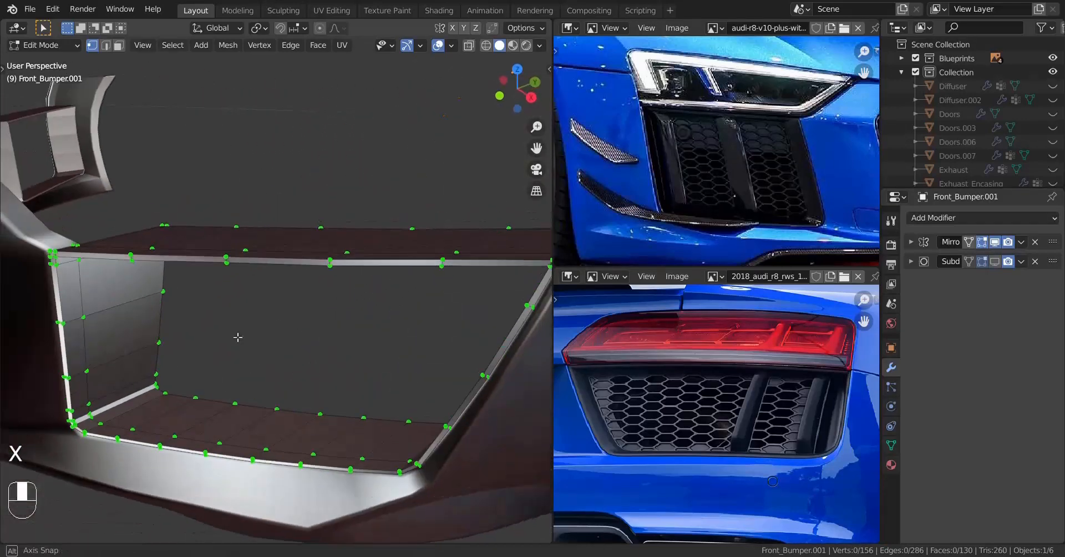
# Step: Recalculate the normals of the entire vent frame and delete a strip of faces along its upper side
pyautogui.press('a')
pyautogui.hotkey('shift', 'n')
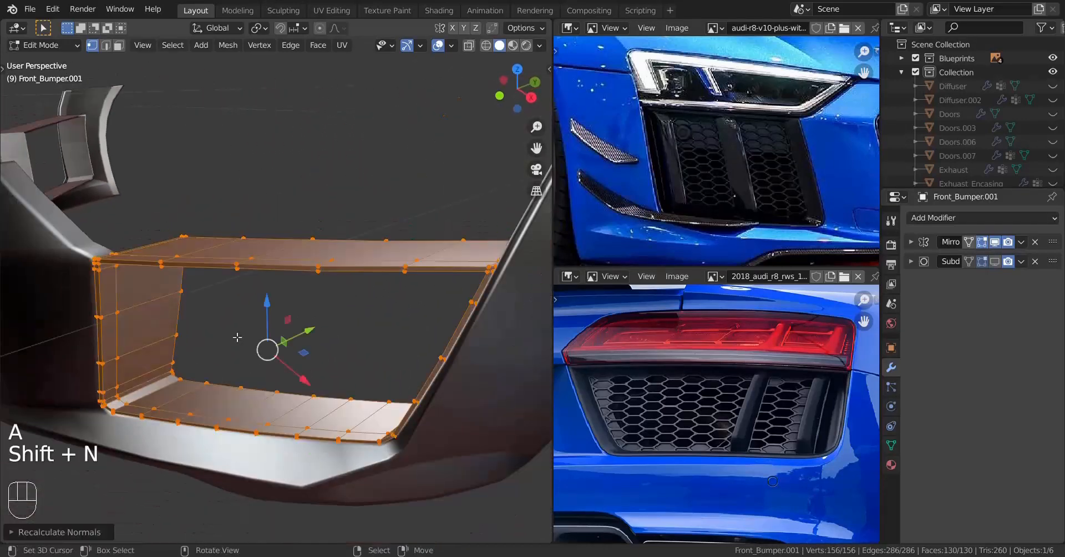
pyautogui.moveTo(124, 262); pyautogui.dragTo(184, 358, button='middle')
pyautogui.rightClick(210, 328)
pyautogui.keyDown('ctrl'); pyautogui.keyDown('shift'); pyautogui.rightClick(450, 238); pyautogui.keyUp('shift'); pyautogui.keyUp('ctrl')
pyautogui.press('x')
pyautogui.click(432, 206)
# Step: Check the headlight reference photo for the vent's upper edge and fill the open strip along the frame's upper side with new faces
pyautogui.scroll(3, 689, 170)
pyautogui.moveTo(690, 161); pyautogui.dragTo(755, 225, button='middle')
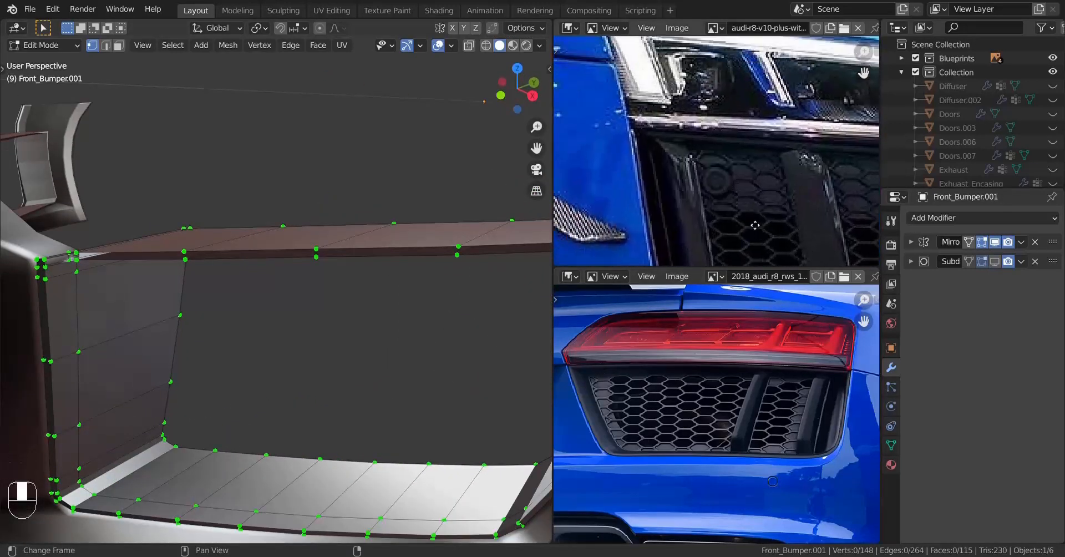
pyautogui.scroll(-3, 656, 157)
pyautogui.scroll(3, 754, 172)
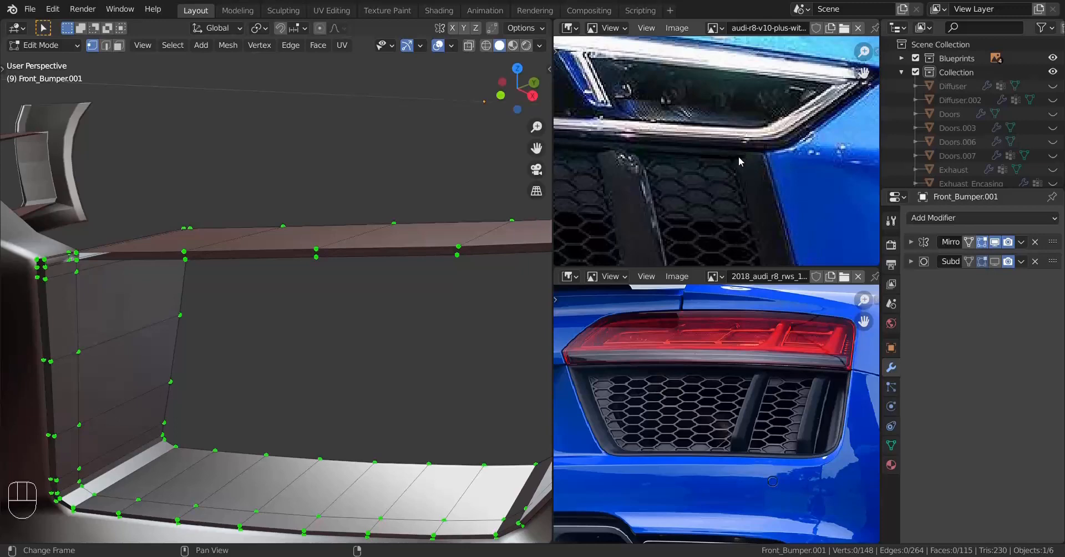
pyautogui.moveTo(218, 331); pyautogui.dragTo(344, 320, button='middle')
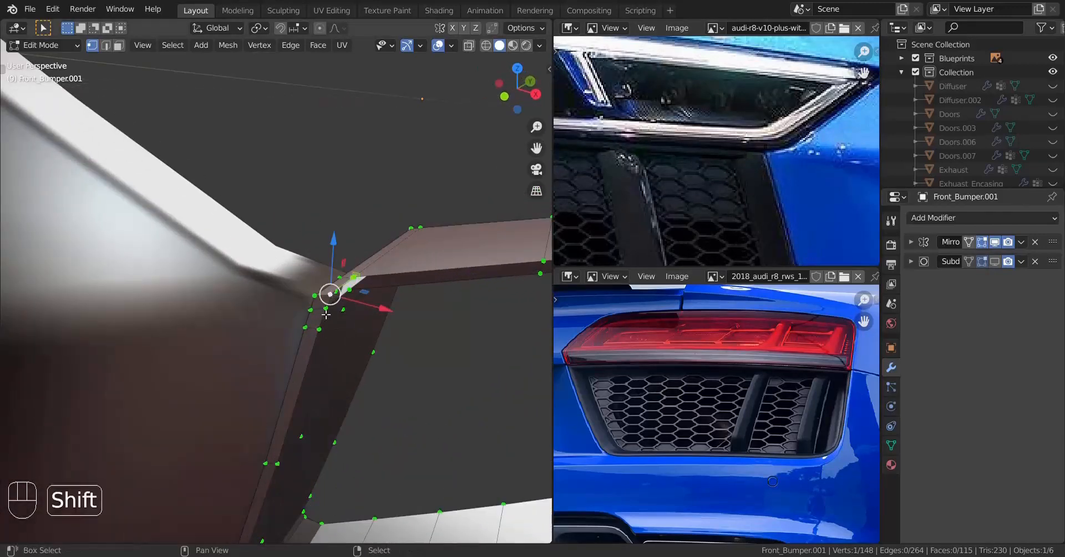
pyautogui.scroll(-4, 365, 323)
pyautogui.press('f')
pyautogui.press('f')
pyautogui.press('f')
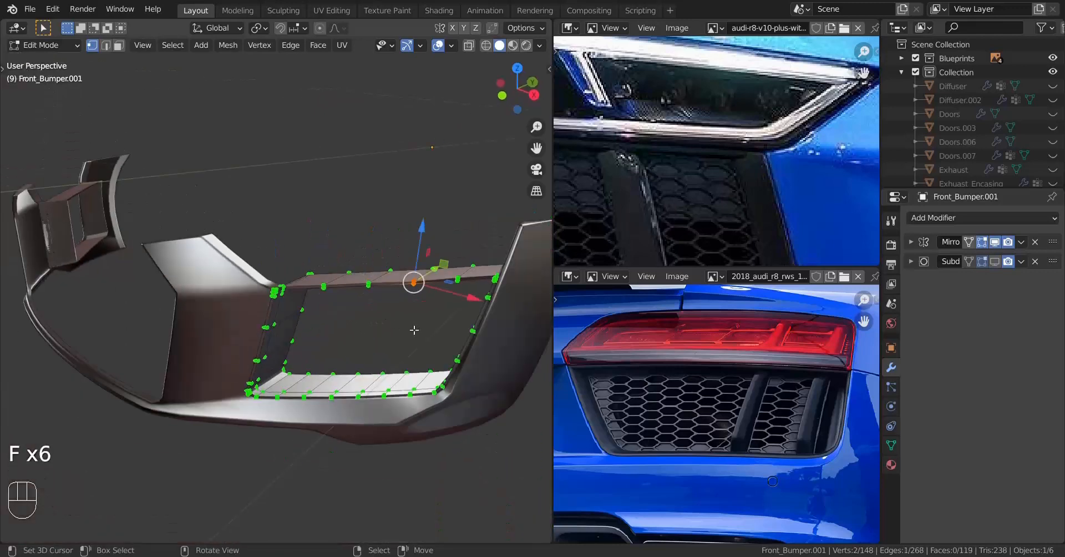
pyautogui.moveTo(384, 333); pyautogui.dragTo(388, 289, button='middle')
pyautogui.press('Tab')
pyautogui.moveTo(288, 328); pyautogui.dragTo(244, 327, button='middle')
pyautogui.scroll(3, 343, 320)
pyautogui.press('Tab')
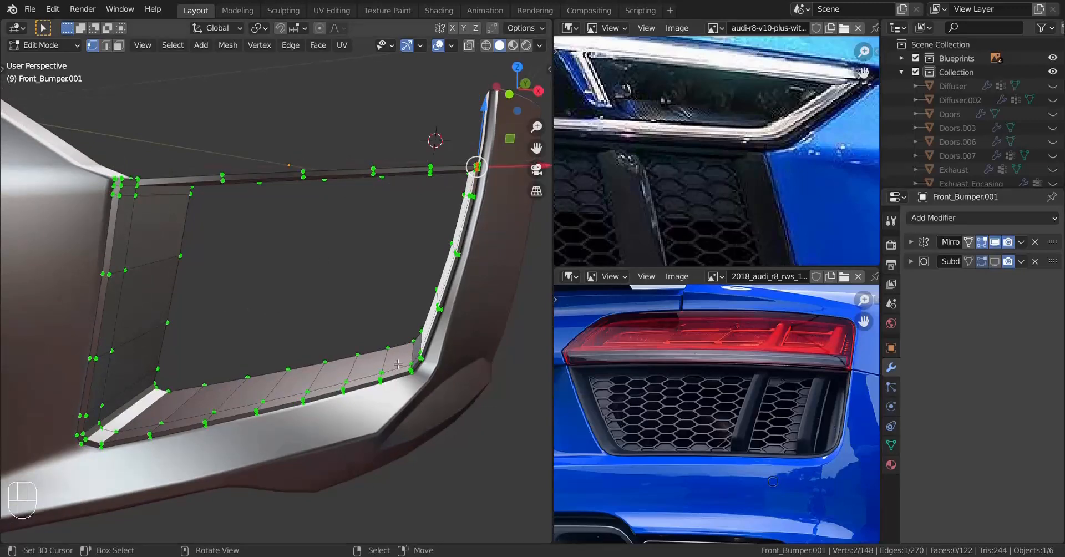
# Step: Scale the vent frame's rear inner edge loop down uniformly to about 0.97
pyautogui.moveTo(401, 379); pyautogui.dragTo(369, 357, button='middle')
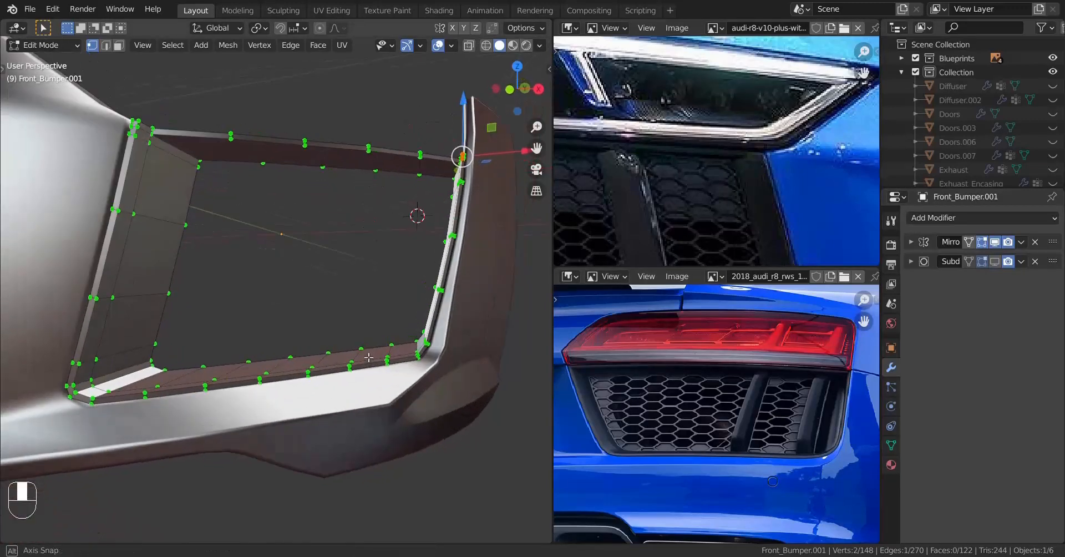
pyautogui.keyDown('alt'); pyautogui.click(188, 259); pyautogui.keyUp('alt')
pyautogui.moveTo(325, 315); pyautogui.dragTo(329, 331, button='middle')
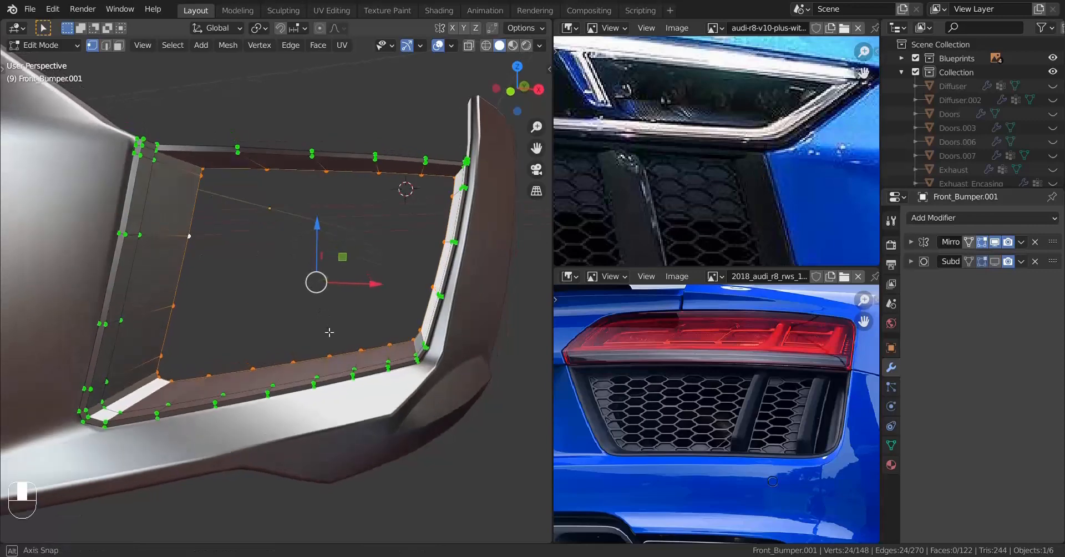
pyautogui.press('s')
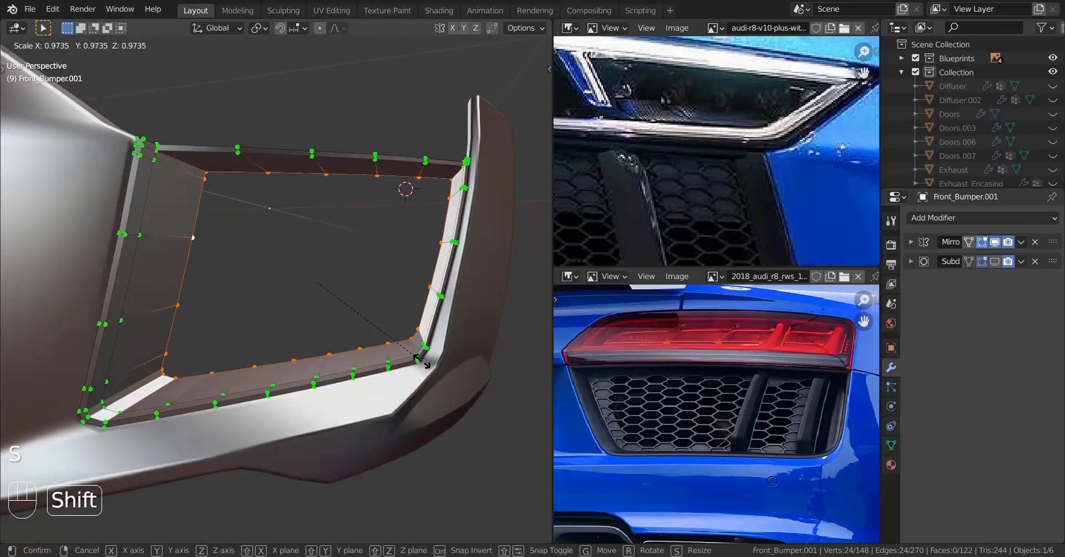
pyautogui.click(409, 340)
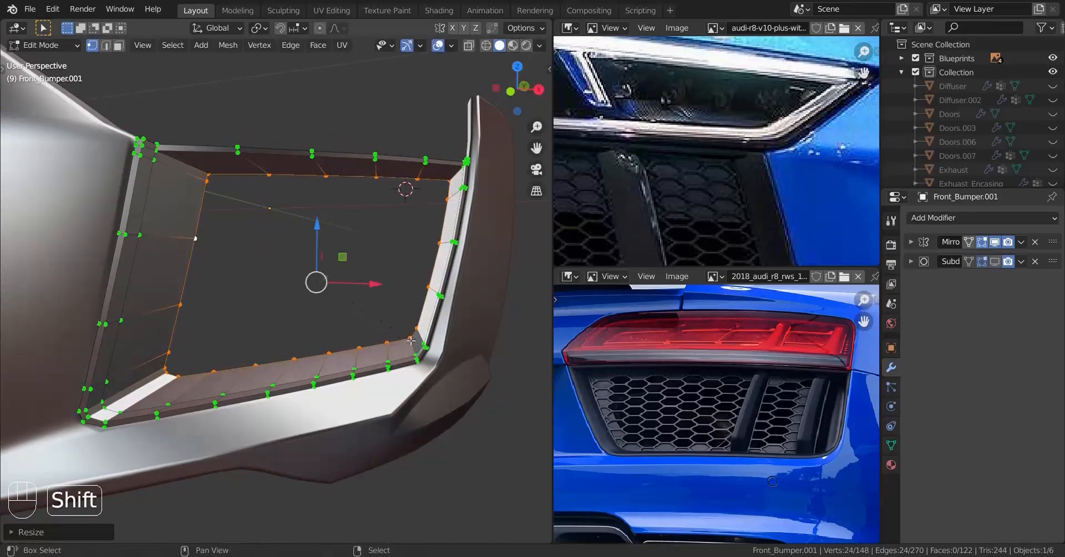
# Step: Compare the rear edge loop with the front blueprint in wireframe, shift it slightly outboard and upward, and shrink it a little
pyautogui.press('ctrl+KP_1')
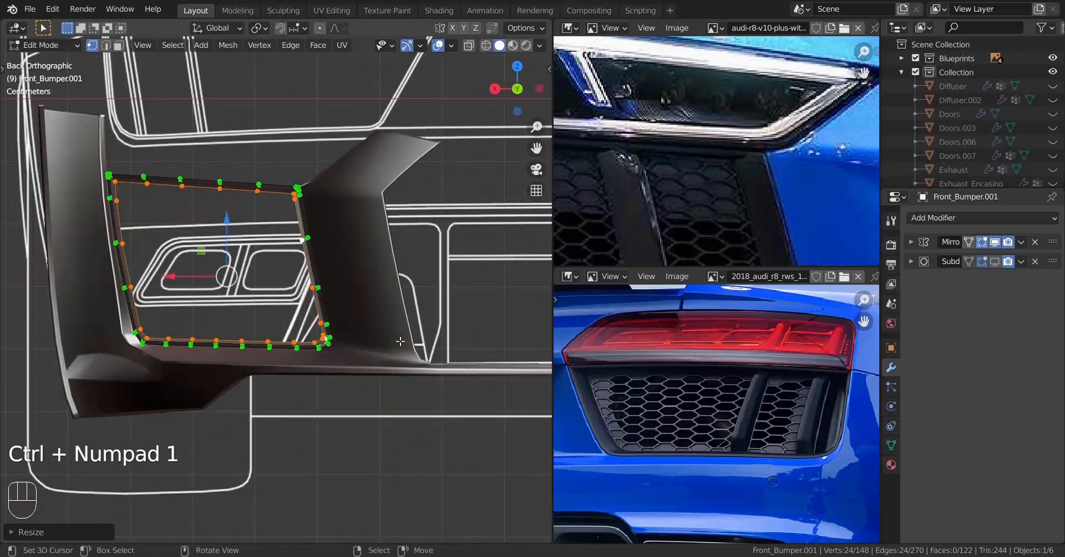
pyautogui.press('KP_1')
pyautogui.scroll(2, 379, 368)
pyautogui.keyDown('shift'); pyautogui.moveTo(352, 253); pyautogui.dragTo(196, 261, button='middle'); pyautogui.keyUp('shift')
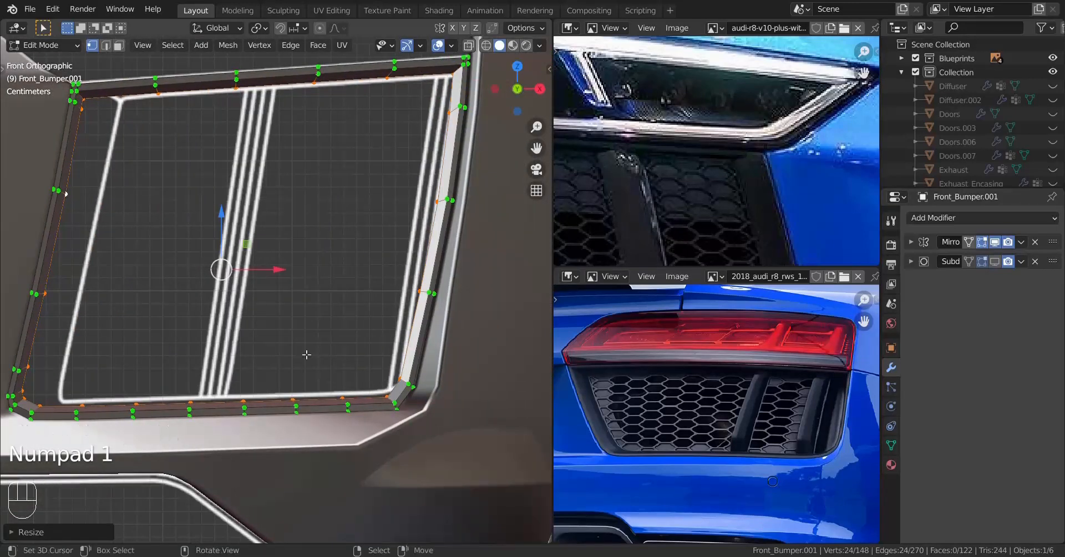
pyautogui.hotkey('ctrl', 'z')
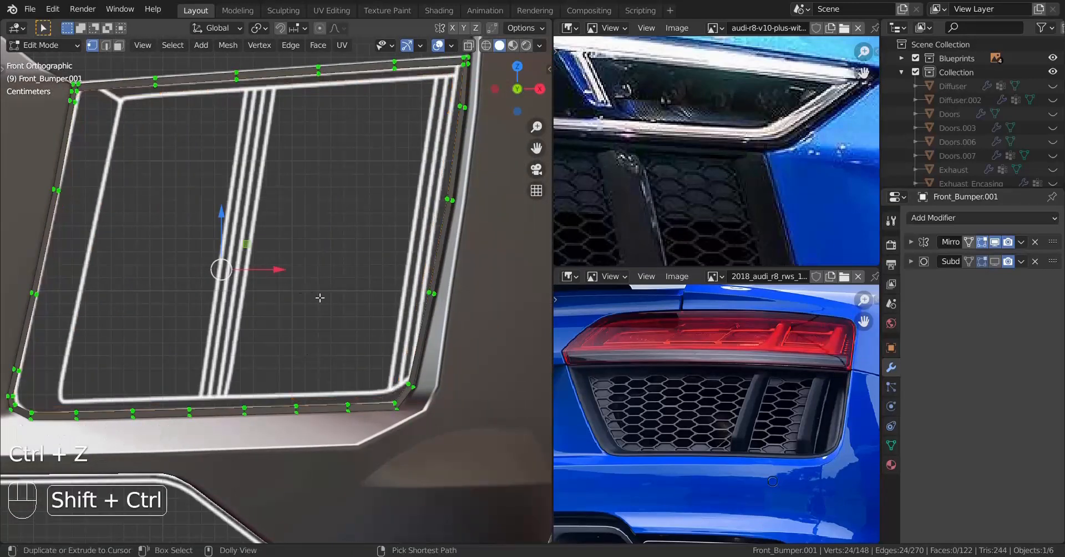
pyautogui.hotkey('ctrl', 'shift', 'z')
pyautogui.press('z')
pyautogui.click(152, 287)
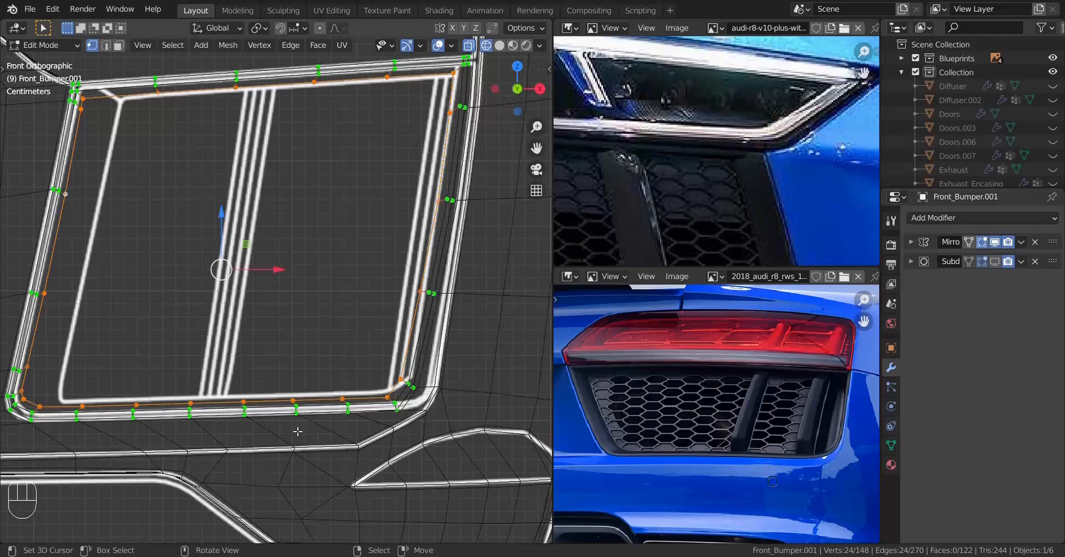
pyautogui.press('g')
pyautogui.press('shift')
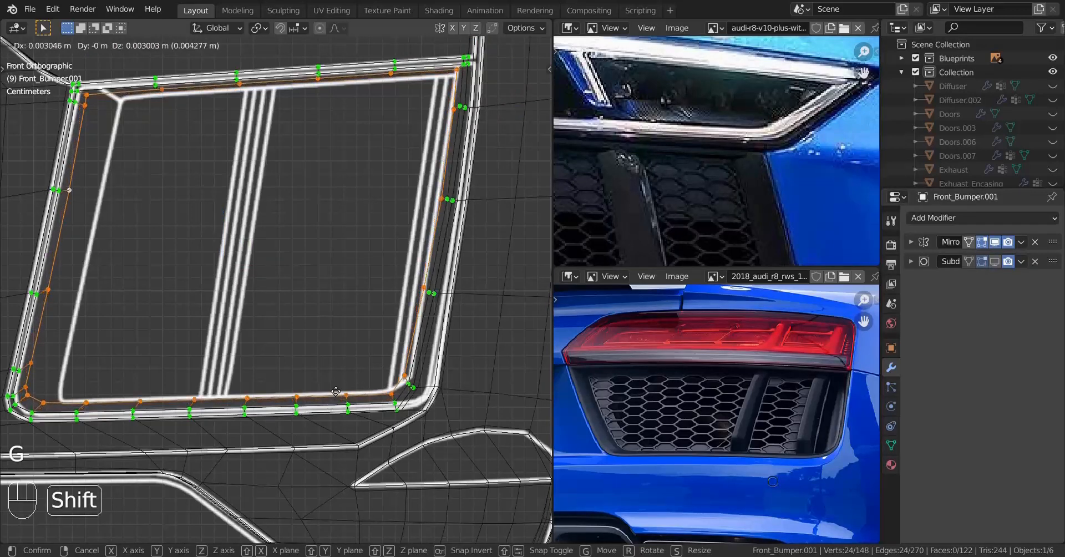
pyautogui.click(333, 409)
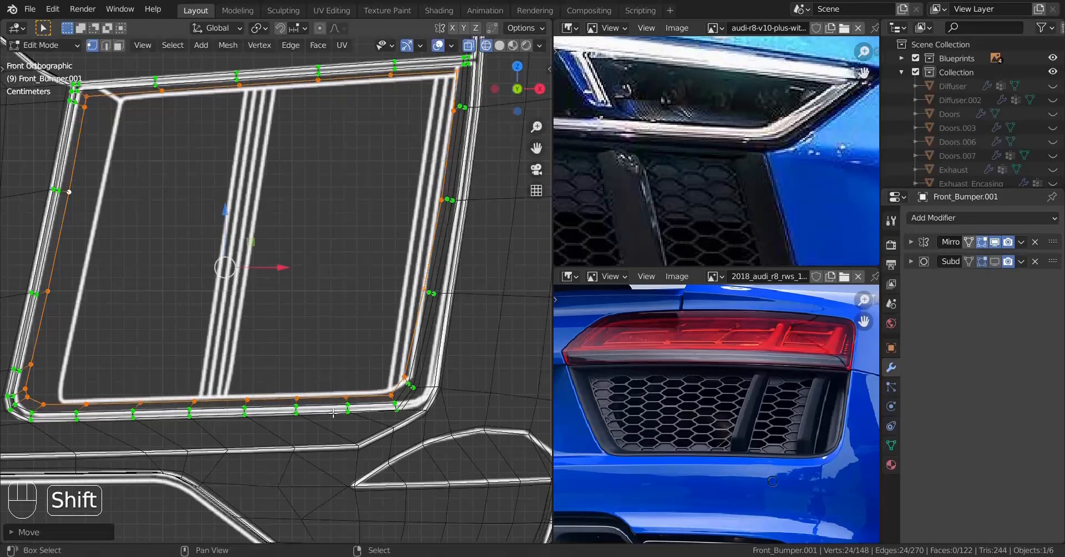
pyautogui.press('s')
pyautogui.click(319, 402)
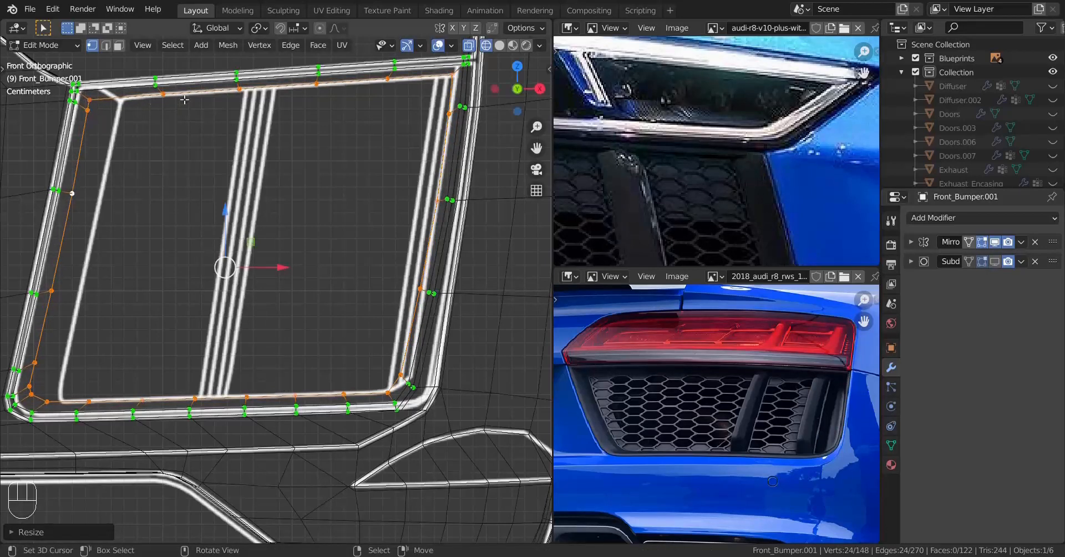
# Step: Scale the loop's upper, inboard and lower vertices along X to about 0.93, pivoting on the active vertex of the outboard edge
pyautogui.click(388, 82)
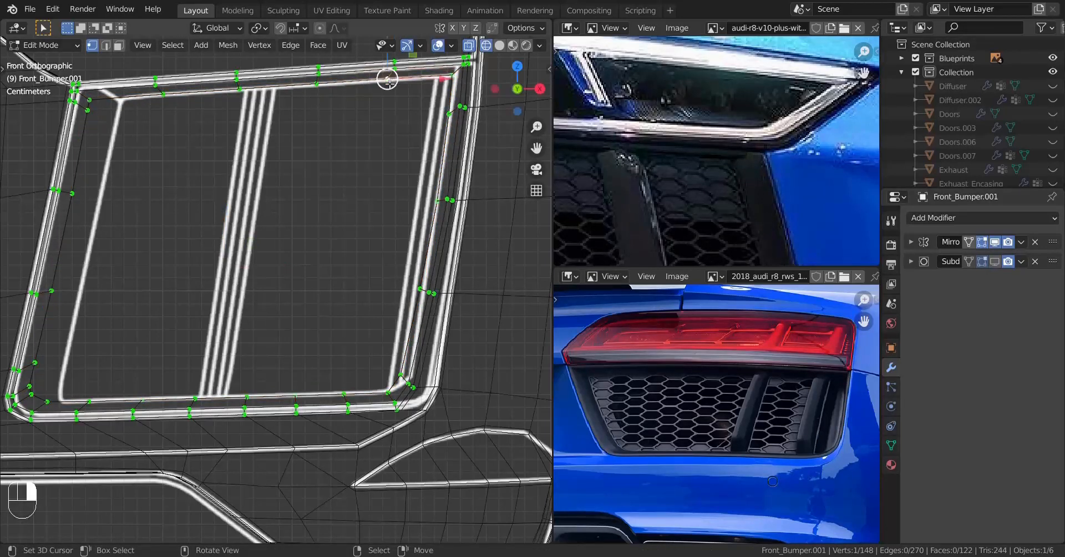
pyautogui.keyDown('ctrl'); pyautogui.click(47, 401); pyautogui.keyUp('ctrl')
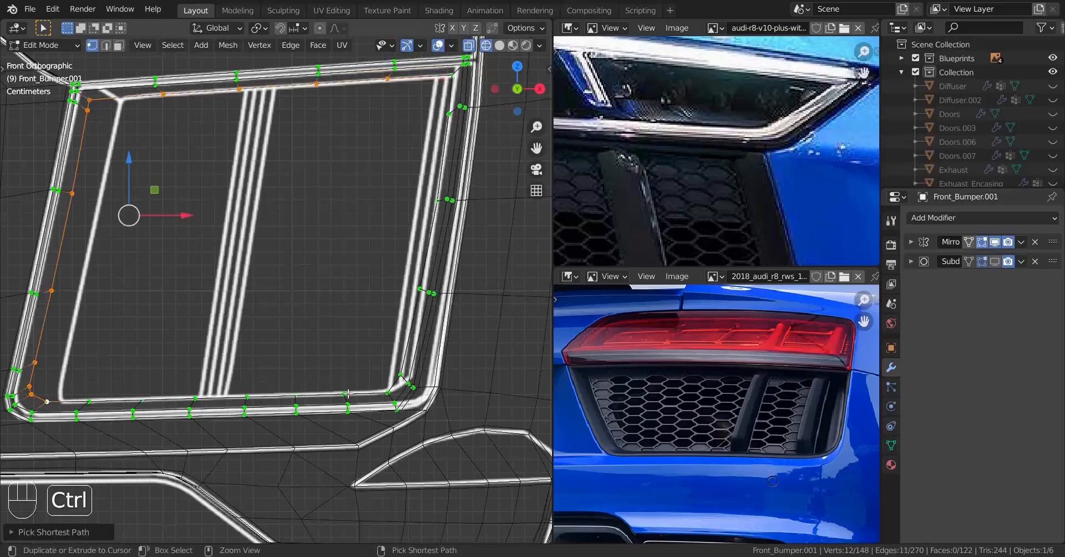
pyautogui.keyDown('shift'); pyautogui.click(432, 204); pyautogui.keyUp('shift')
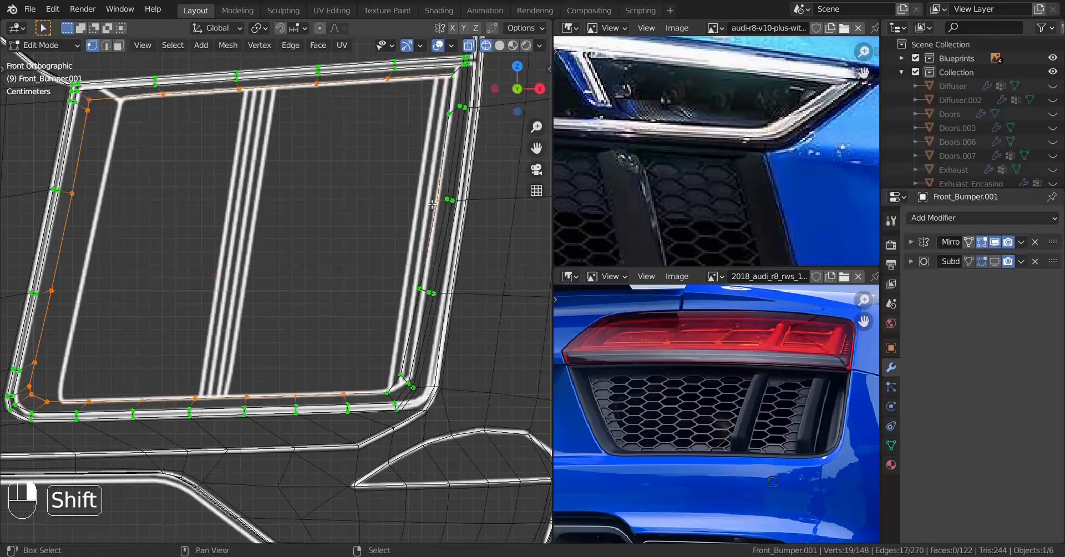
pyautogui.press('.')
pyautogui.click(302, 167)
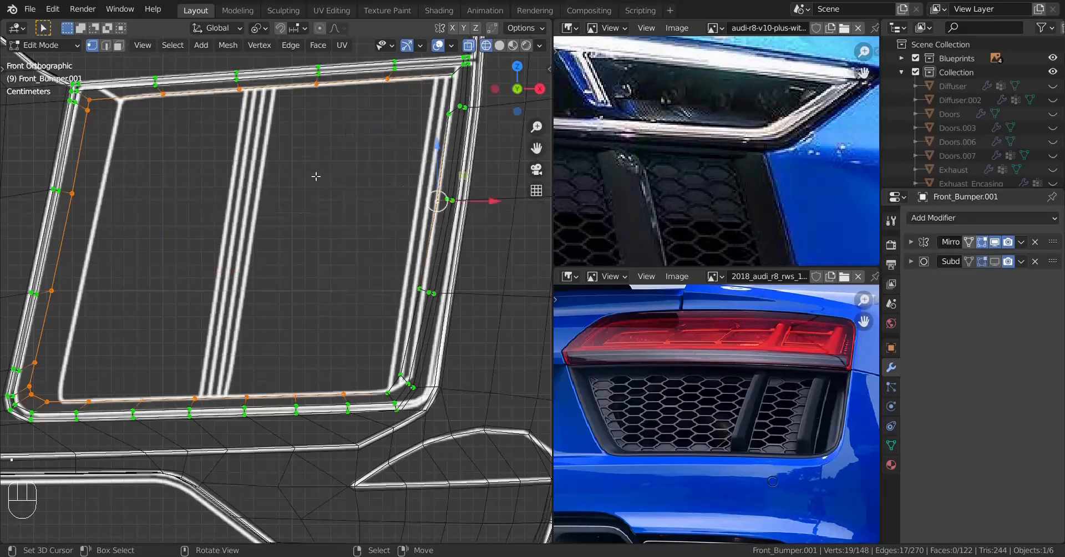
pyautogui.press('s')
pyautogui.press('x')
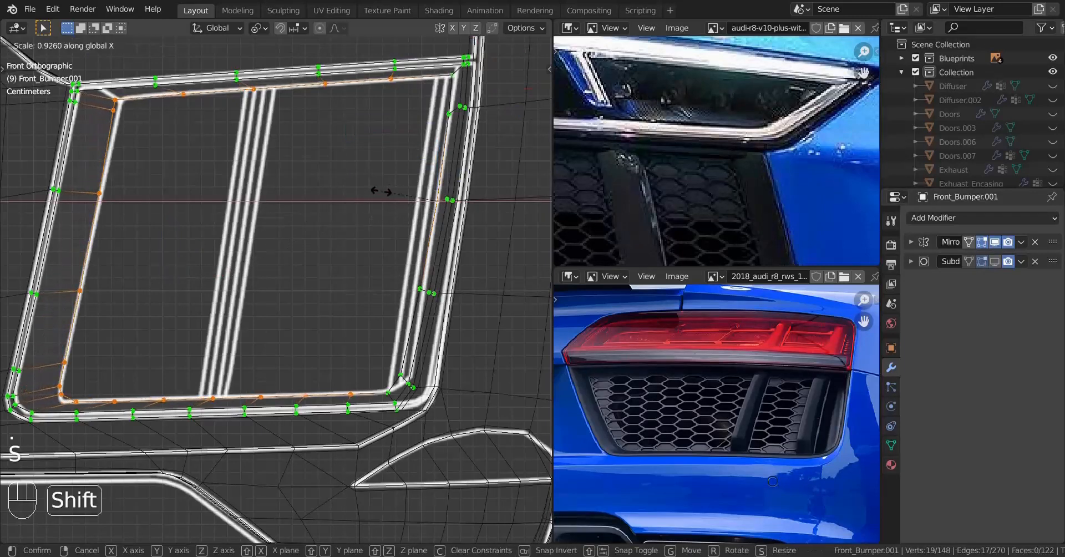
pyautogui.click(379, 185)
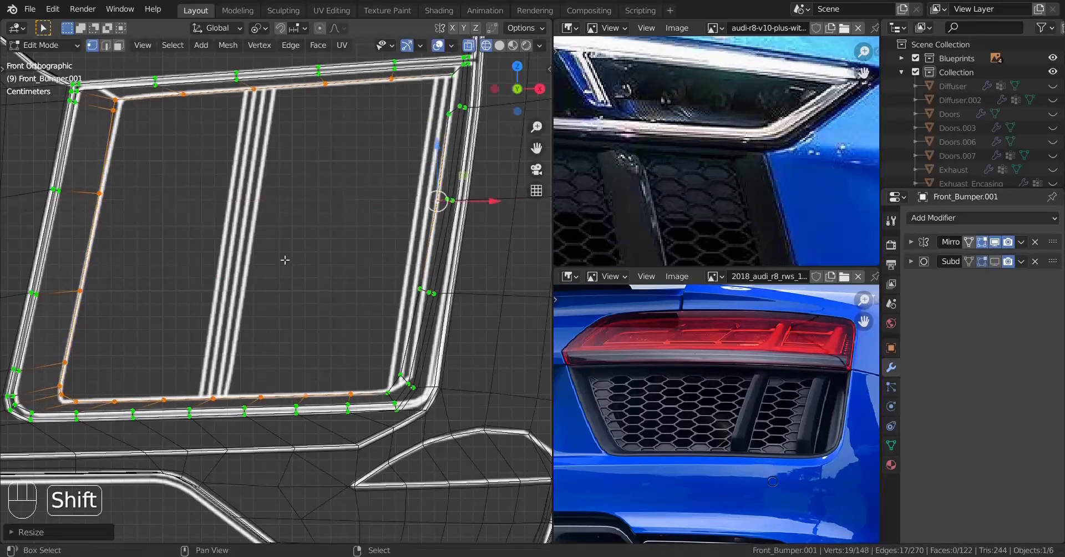
# Step: Return to solid shading and rescale the selected loop vertices along X, bringing the rear inboard edge back toward the frame's inboard side
pyautogui.press('z')
pyautogui.moveTo(284, 271)
pyautogui.mouseDown(button='middle')
pyautogui.moveTo(266, 299)
pyautogui.moveTo(200, 343)
pyautogui.moveTo(273, 318)
pyautogui.moveTo(207, 305)
pyautogui.mouseUp(button='middle')
pyautogui.press('s')
pyautogui.press('x')
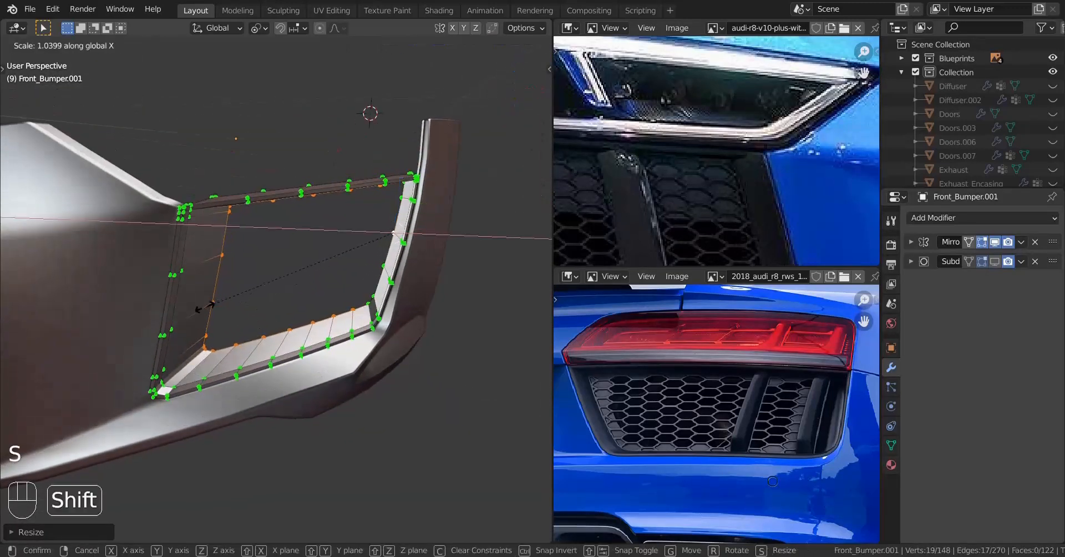
pyautogui.click(126, 311)
pyautogui.moveTo(166, 302); pyautogui.dragTo(125, 332, button='middle')
pyautogui.press('s')
pyautogui.press('x')
pyautogui.click(231, 313)
# Step: Fine-tune the X scale of the selected loop vertices in a close-up of the frame's inboard side
pyautogui.keyDown('shift'); pyautogui.moveTo(125, 333); pyautogui.dragTo(352, 333, button='middle'); pyautogui.keyUp('shift')
pyautogui.scroll(3, 249, 390)
pyautogui.press('s')
pyautogui.press('x')
pyautogui.click(287, 331)
pyautogui.press('s')
pyautogui.press('x')
pyautogui.press('shift')
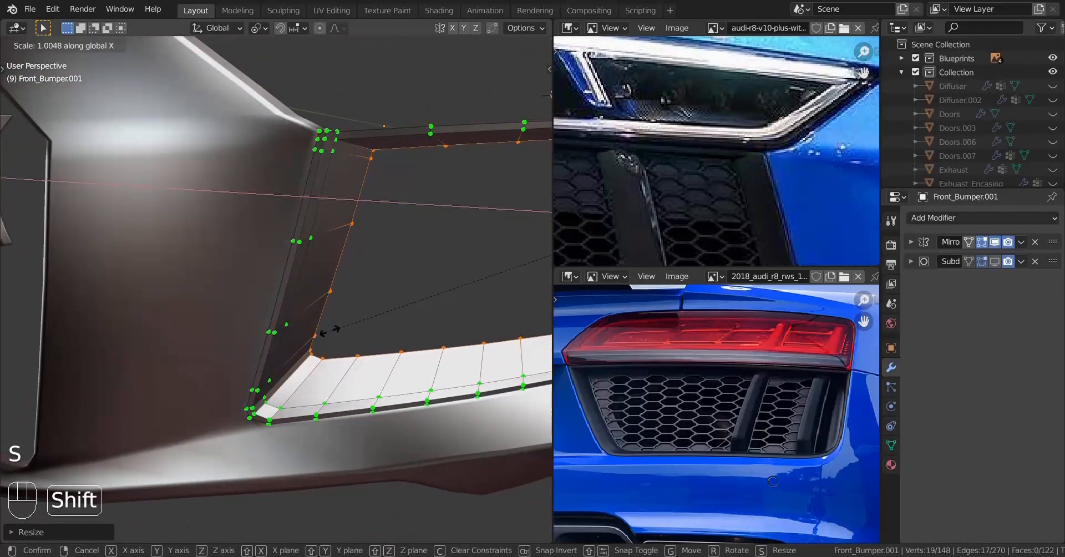
pyautogui.click(313, 334)
# Step: Try recalculating the normals of the entire vent frame and undo the last operation
pyautogui.moveTo(312, 334)
pyautogui.mouseDown(button='middle')
pyautogui.moveTo(302, 339)
pyautogui.moveTo(395, 308)
pyautogui.moveTo(266, 307)
pyautogui.moveTo(212, 268)
pyautogui.moveTo(168, 293)
pyautogui.moveTo(245, 311)
pyautogui.moveTo(265, 256)
pyautogui.moveTo(298, 288)
pyautogui.moveTo(312, 341)
pyautogui.mouseUp(button='middle')
pyautogui.press('Tab')
pyautogui.press('Tab')
pyautogui.press('a')
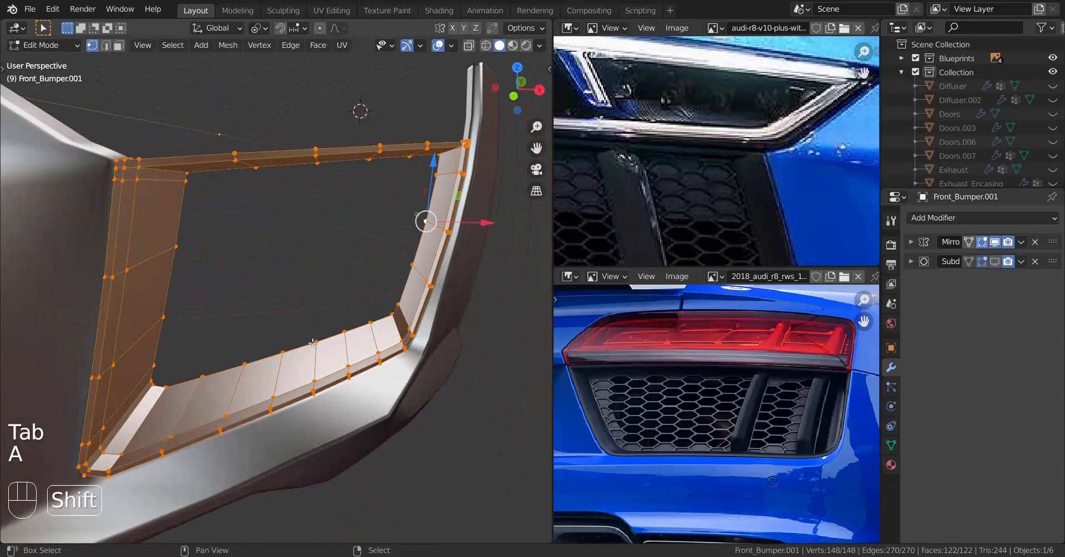
pyautogui.hotkey('shift', 'n')
pyautogui.press('KP_1')
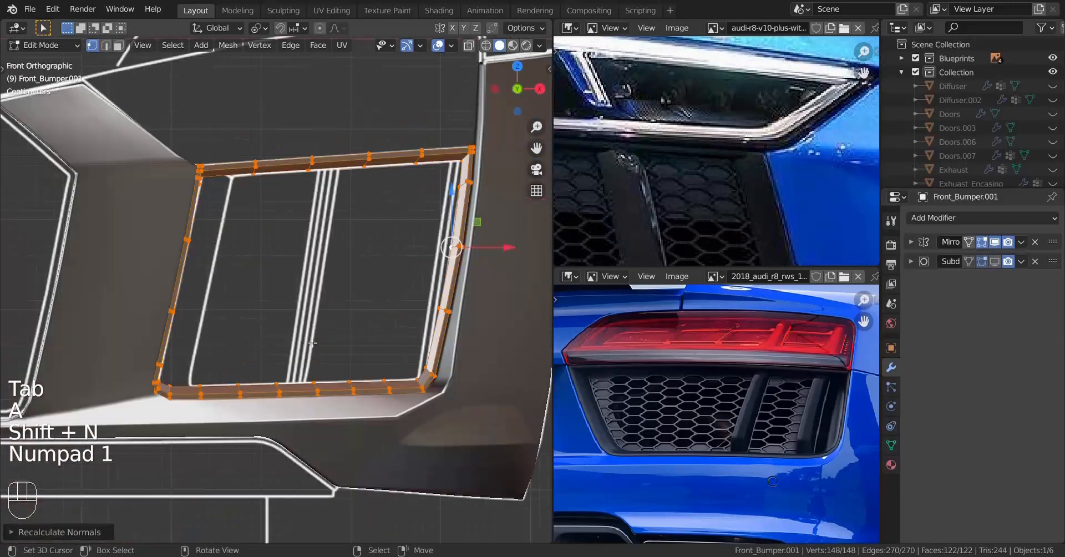
pyautogui.scroll(1, 322, 350)
pyautogui.press('z')
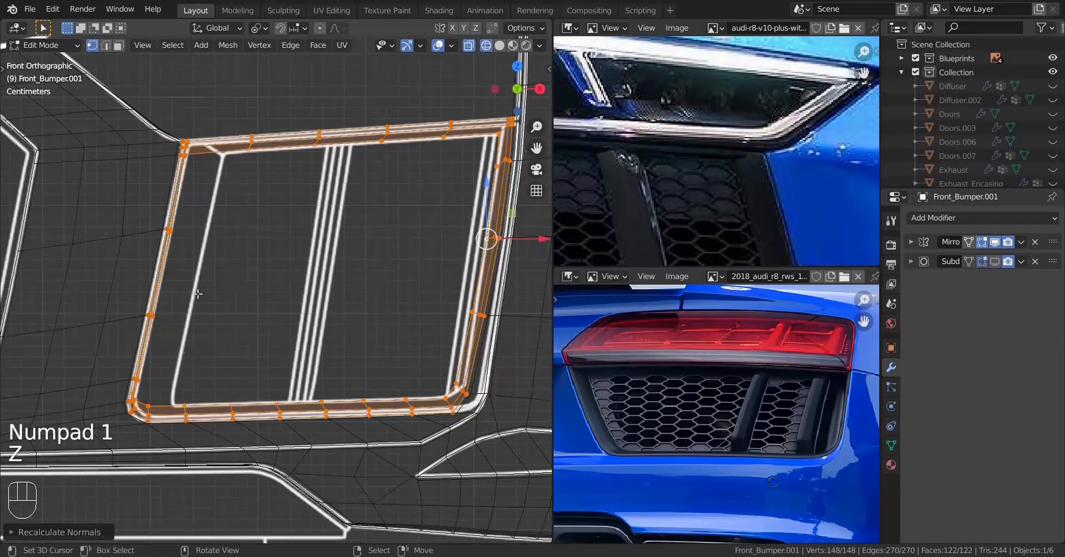
pyautogui.moveTo(198, 294); pyautogui.dragTo(171, 373, button='middle')
pyautogui.hotkey('ctrl', 'z')
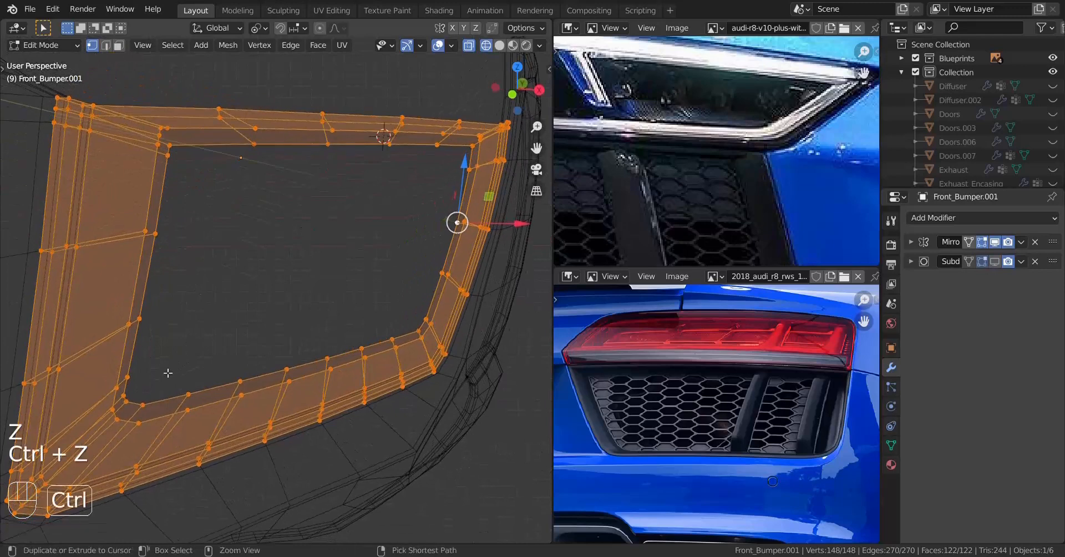
# Step: Select the complete rear edge loop of the vent frame and compare it with the front blueprint in wireframe
pyautogui.keyDown('alt'); pyautogui.click(205, 309); pyautogui.keyUp('alt')
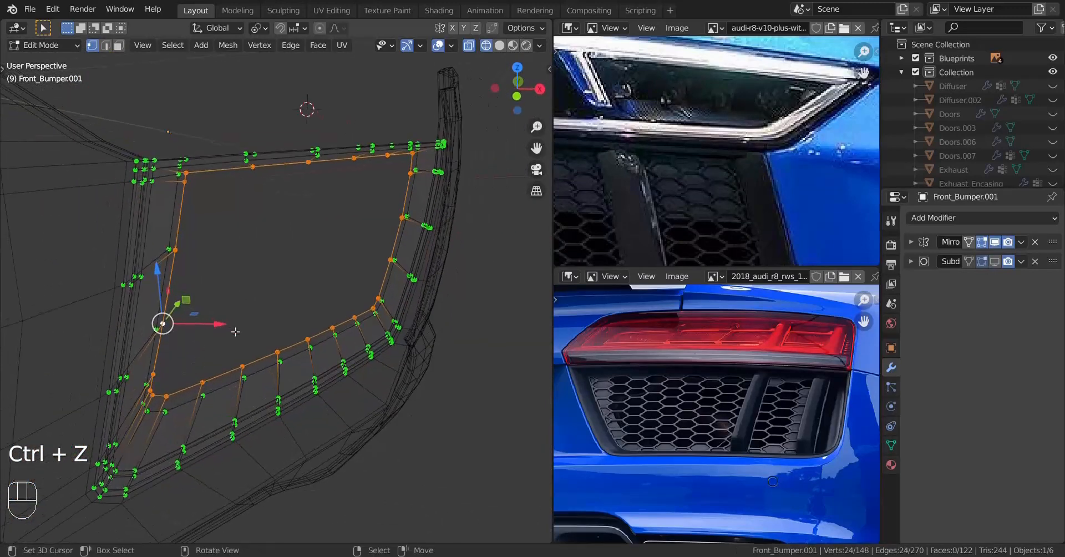
pyautogui.press('KP_1')
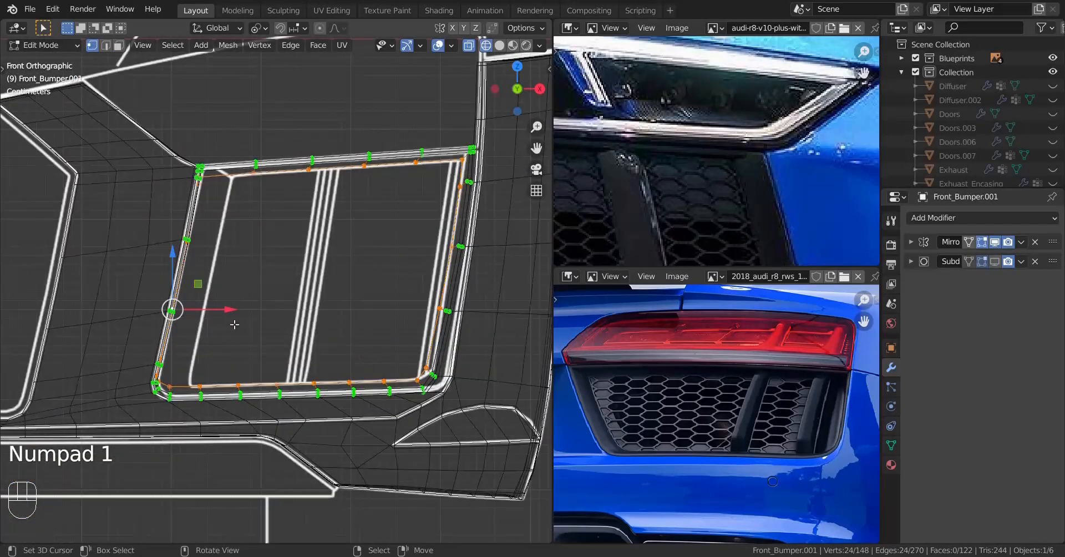
pyautogui.scroll(2, 234, 324)
pyautogui.moveTo(246, 336)
pyautogui.mouseDown(button='middle')
pyautogui.moveTo(149, 366)
pyautogui.moveTo(213, 364)
pyautogui.moveTo(271, 331)
pyautogui.moveTo(221, 354)
pyautogui.moveTo(234, 349)
pyautogui.moveTo(127, 331)
pyautogui.moveTo(240, 331)
pyautogui.mouseUp(button='middle')
pyautogui.press('z')
# Step: Examine the vent frame's depth and inner opening against the front blueprint and from several angles
pyautogui.press('Tab')
pyautogui.scroll(-4, 234, 350)
pyautogui.scroll(3, 240, 331)
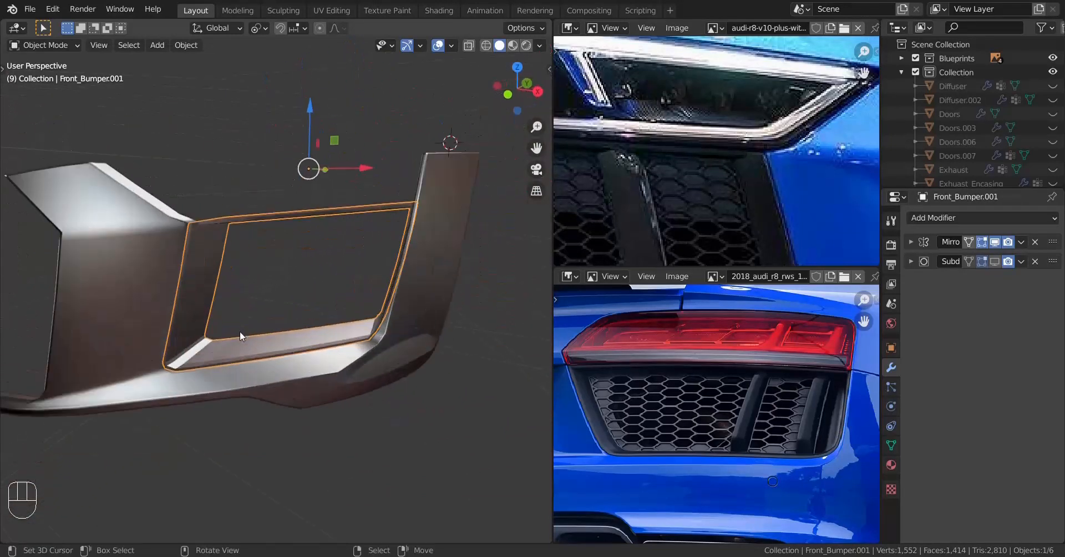
pyautogui.press('KP_1')
pyautogui.scroll(2, 234, 322)
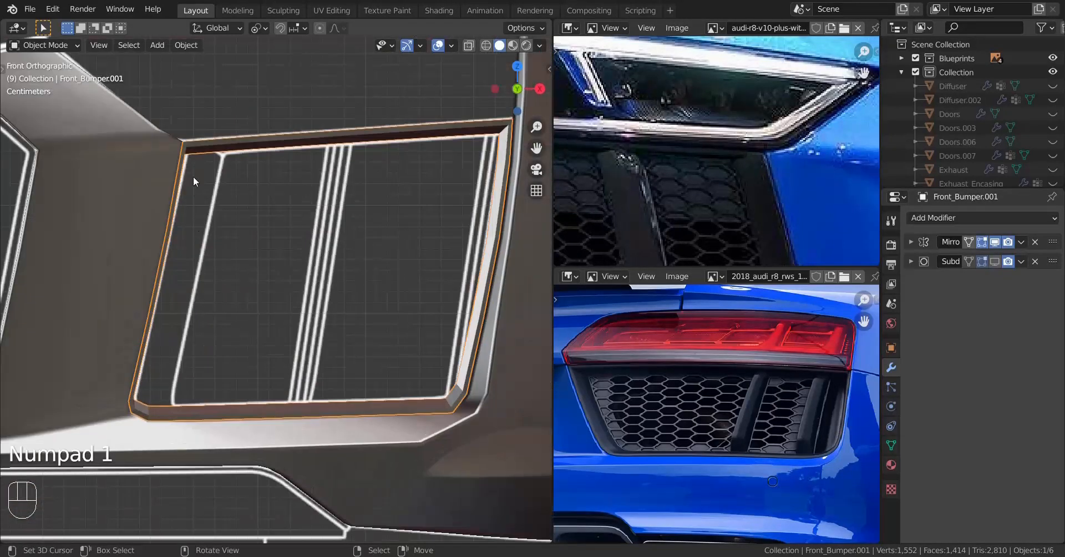
pyautogui.scroll(-3, 240, 251)
pyautogui.moveTo(241, 251); pyautogui.dragTo(195, 243, button='middle')
pyautogui.moveTo(154, 313); pyautogui.dragTo(220, 319, button='middle')
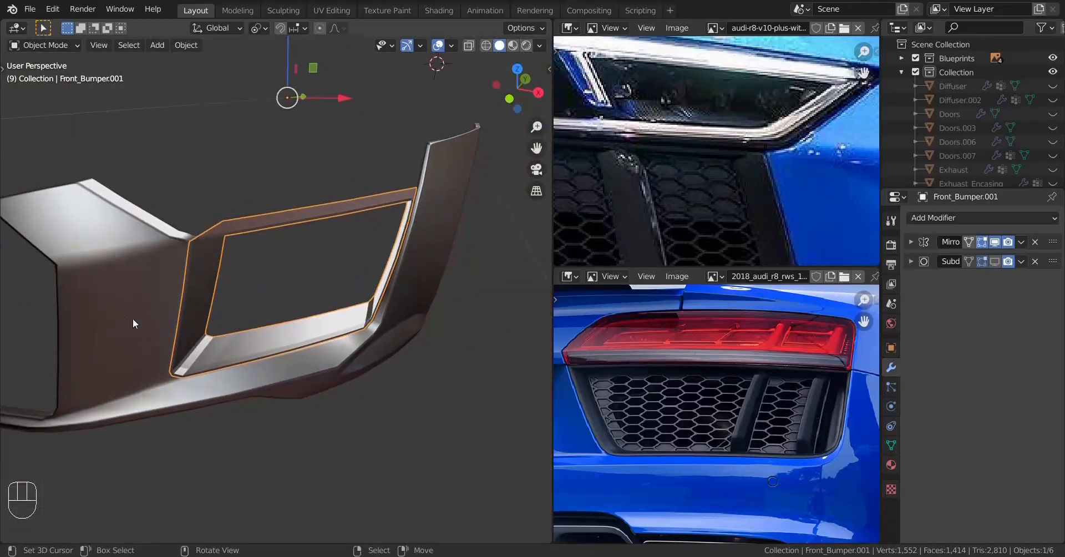
pyautogui.moveTo(233, 272); pyautogui.dragTo(244, 245, button='middle')
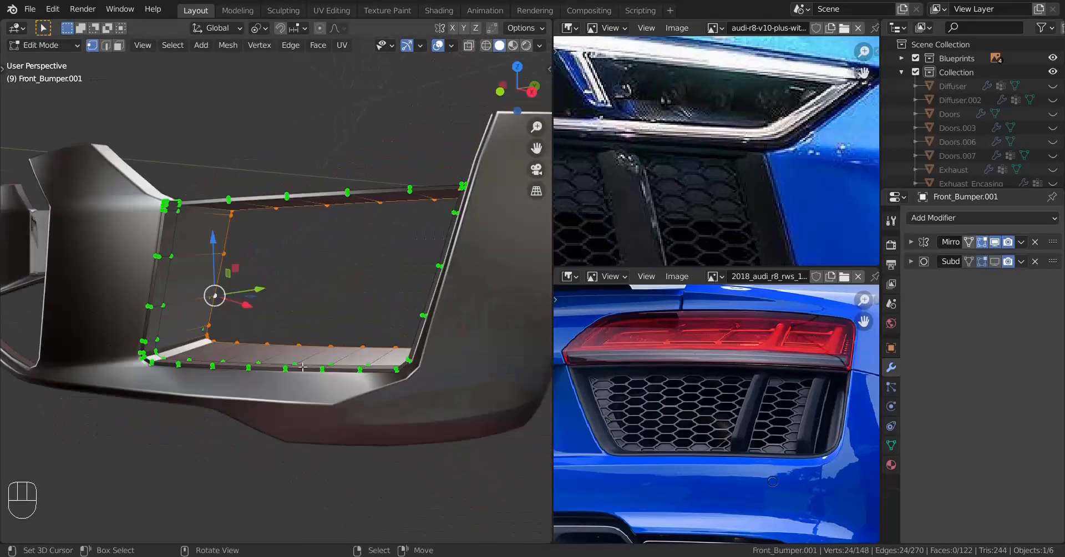
pyautogui.moveTo(303, 363); pyautogui.dragTo(342, 382, button='middle')
pyautogui.scroll(3, 327, 369)
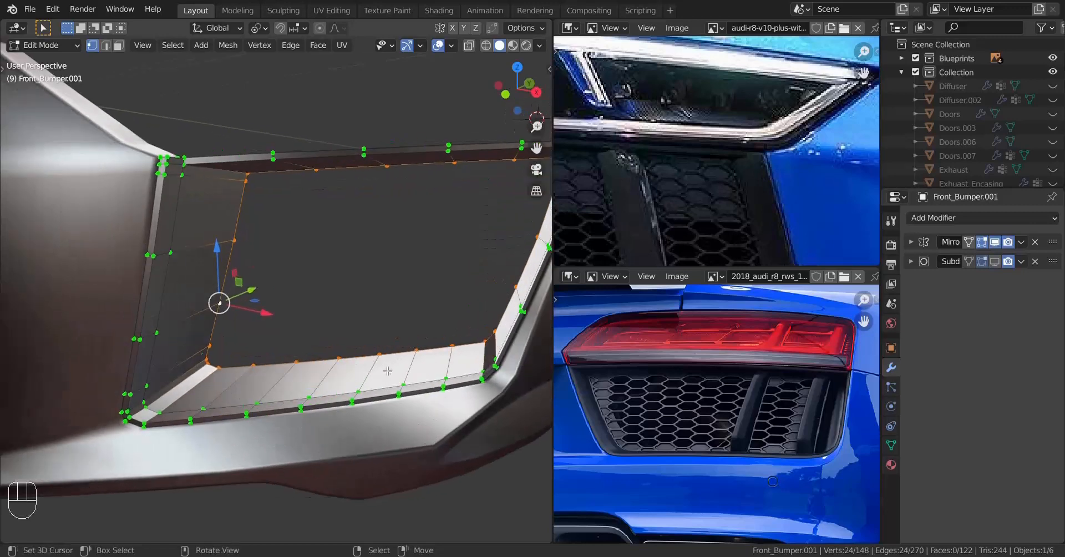
# Step: Scale the vent frame's rear edge loop along X against the front blueprint, comparing the change through undo and redo
pyautogui.moveTo(431, 327); pyautogui.dragTo(441, 291, button='middle')
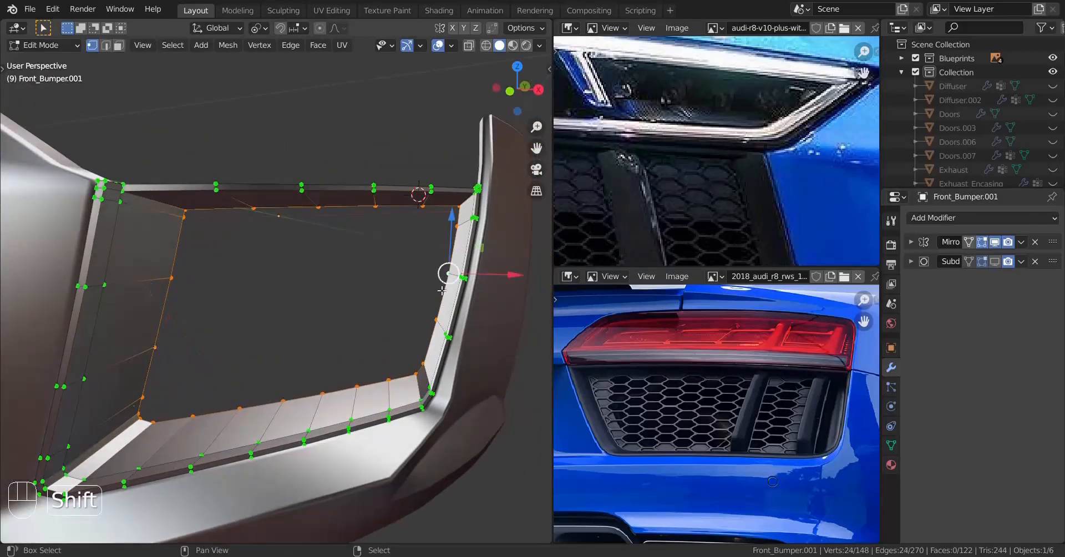
pyautogui.press('KP_1')
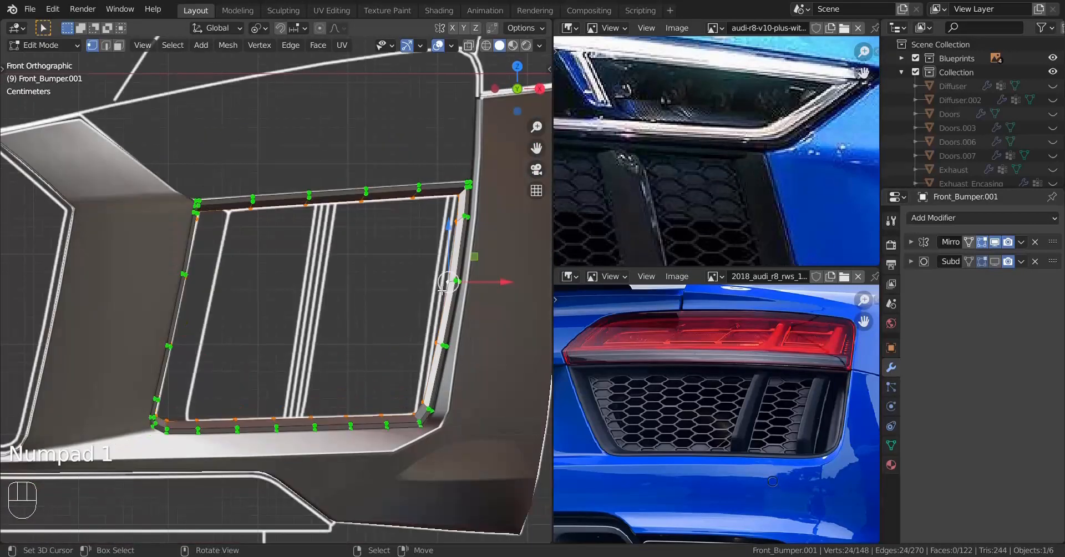
pyautogui.press('s')
pyautogui.press('x')
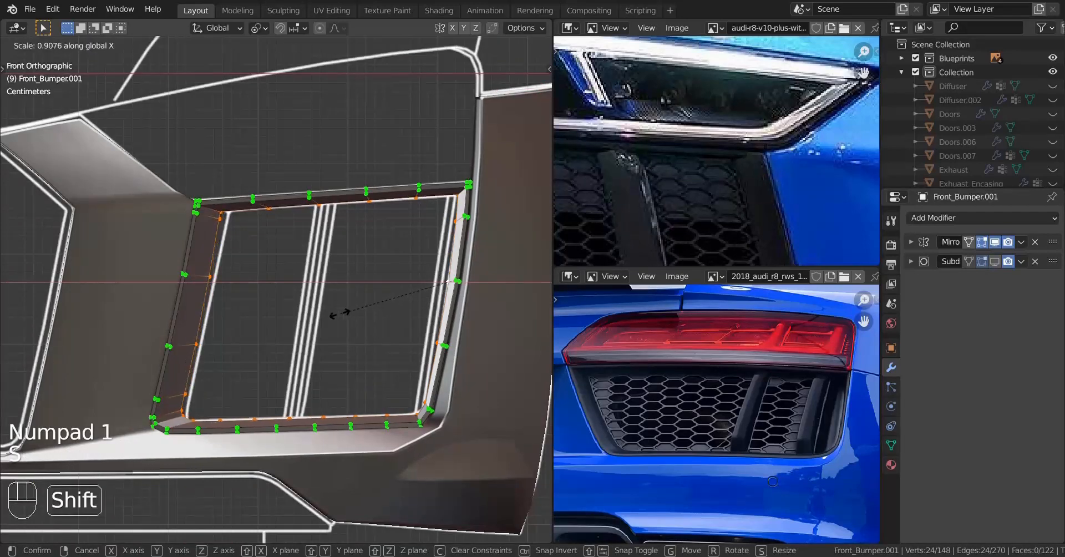
pyautogui.click(308, 308)
pyautogui.moveTo(302, 311); pyautogui.dragTo(294, 263, button='middle')
pyautogui.hotkey('ctrl', 'z')
pyautogui.hotkey('ctrl', 'shift', 'z')
pyautogui.hotkey('ctrl', 'z')
pyautogui.hotkey('ctrl', 'shift', 'z')
# Step: Select the complete edge loop just behind the vent frame's front lip, including its top and outboard sides
pyautogui.click(279, 233)
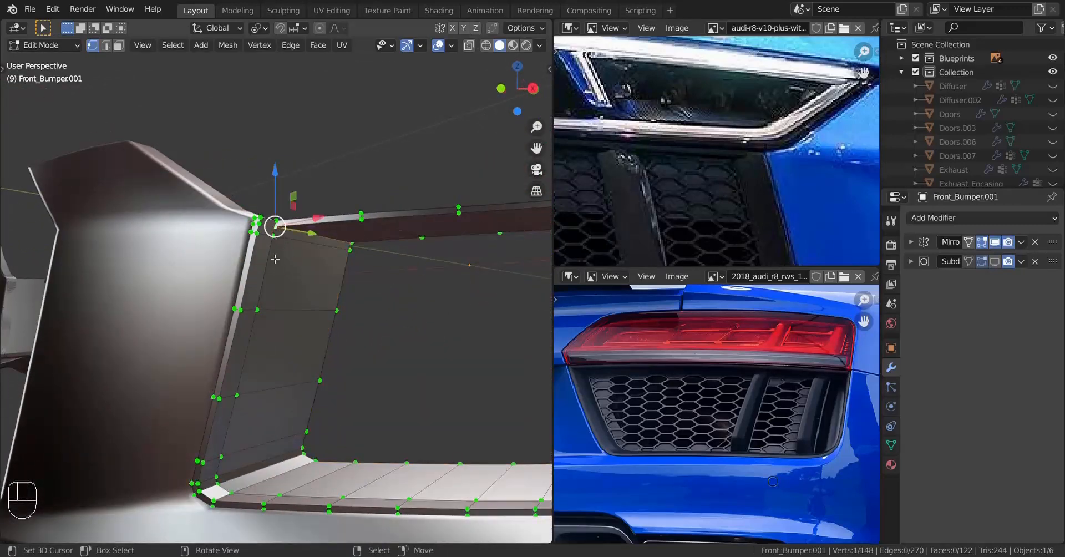
pyautogui.scroll(-2, 333, 407)
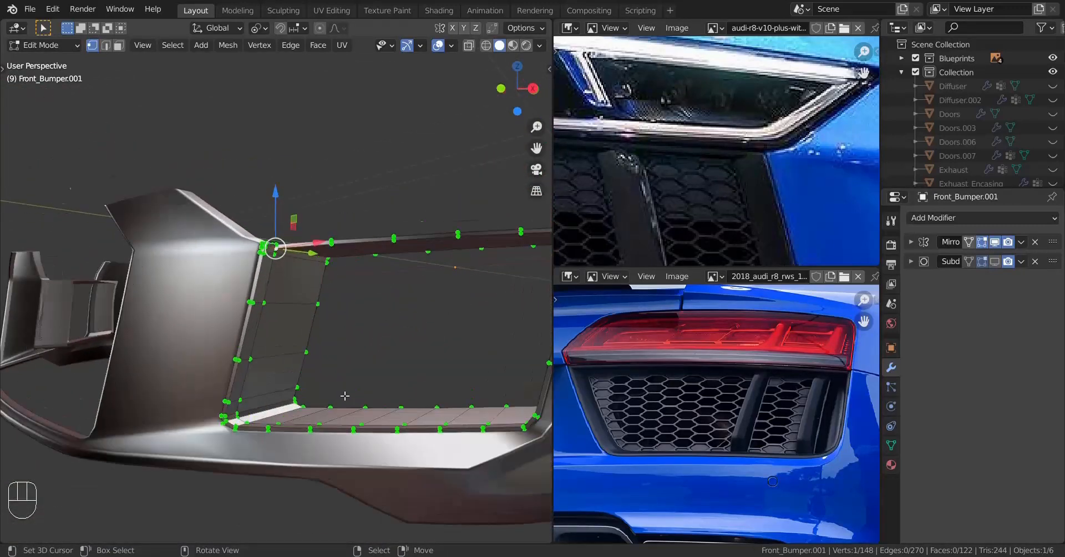
pyautogui.moveTo(346, 400); pyautogui.dragTo(394, 329, button='middle')
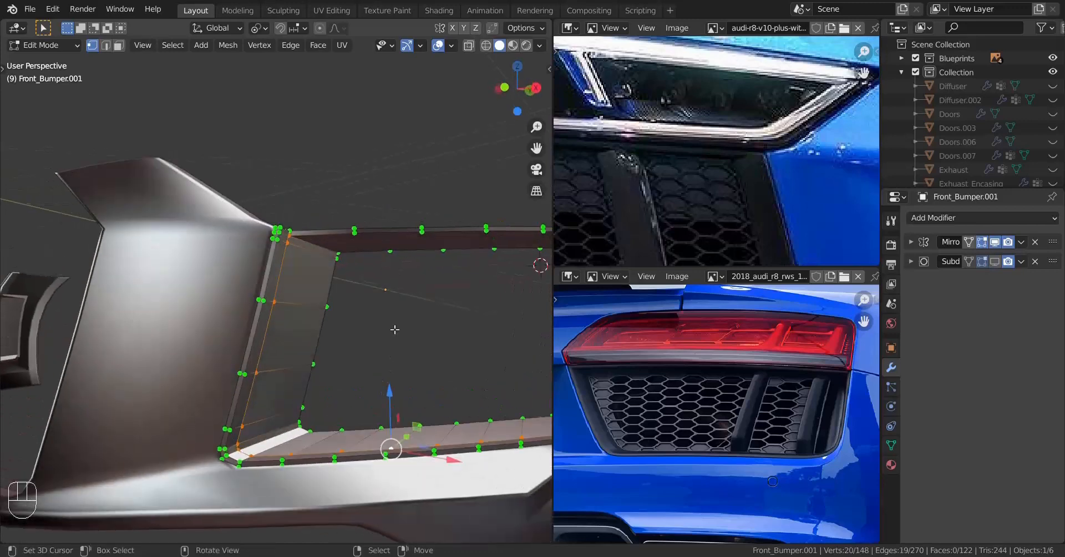
pyautogui.hotkey('ctrl', 'z')
pyautogui.keyDown('alt'); pyautogui.keyDown('shift'); pyautogui.rightClick(410, 238); pyautogui.keyUp('shift'); pyautogui.keyUp('alt')
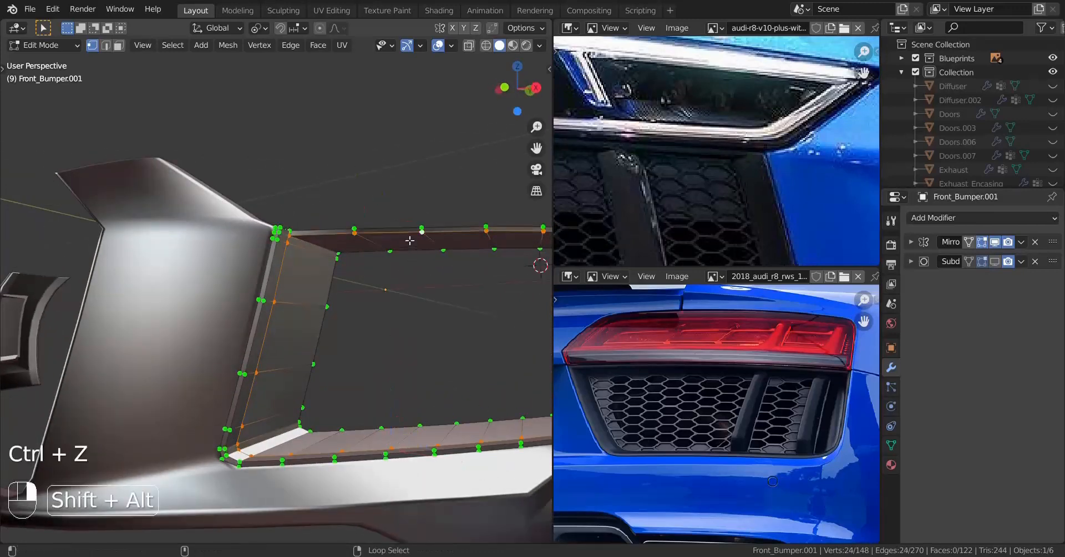
pyautogui.keyDown('shift'); pyautogui.moveTo(437, 282); pyautogui.dragTo(388, 326, button='middle'); pyautogui.keyUp('shift')
pyautogui.scroll(1, 444, 323)
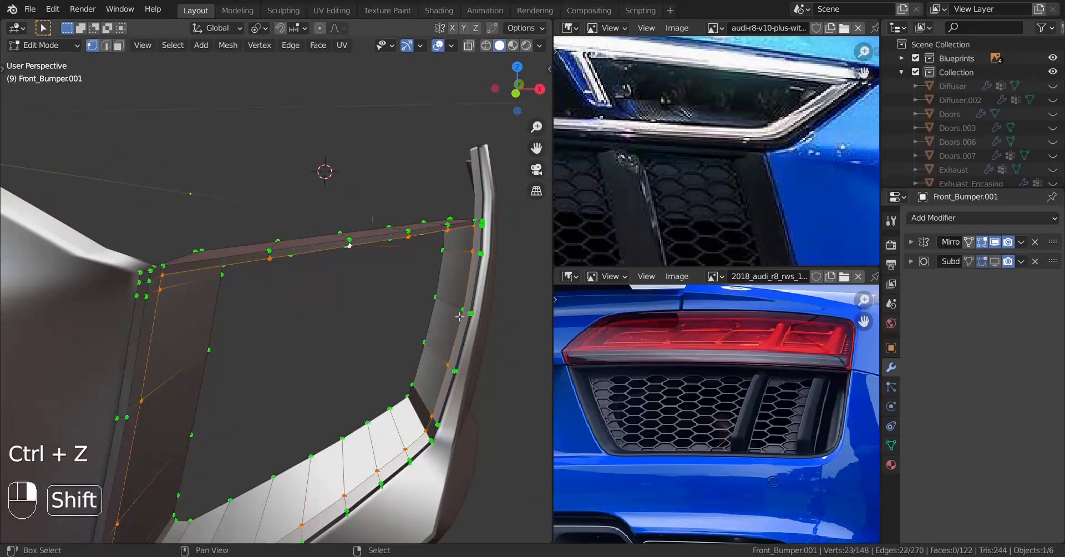
pyautogui.keyDown('shift'); pyautogui.rightClick(460, 317); pyautogui.keyUp('shift')
pyautogui.scroll(-1, 455, 319)
pyautogui.keyDown('shift'); pyautogui.moveTo(304, 426); pyautogui.dragTo(312, 411, button='middle'); pyautogui.keyUp('shift')
pyautogui.press('ctrl+KP_1')
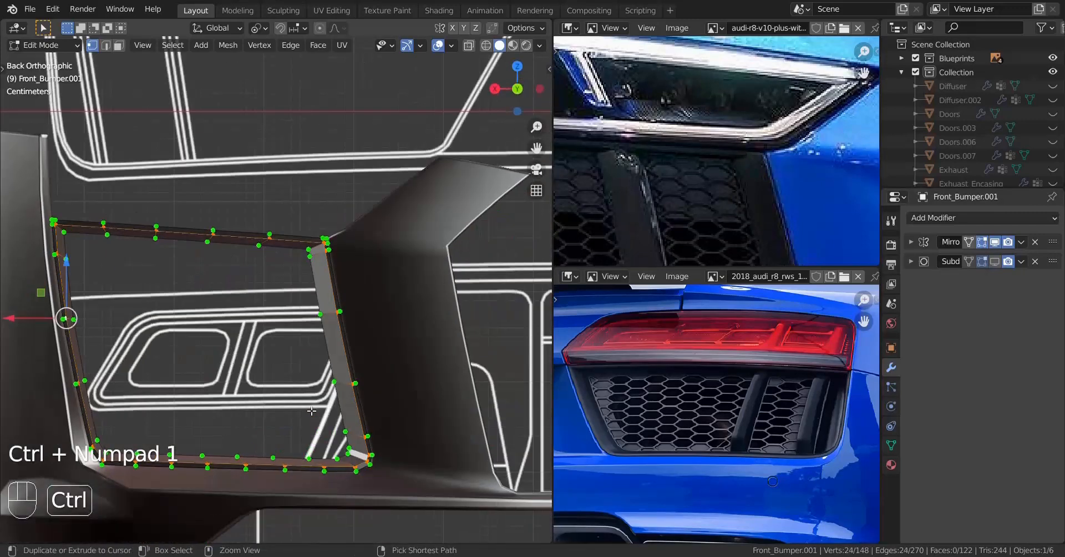
# Step: Adjust the selected lip loop against the front blueprint and compare the change through undo and redo
pyautogui.press('KP_1')
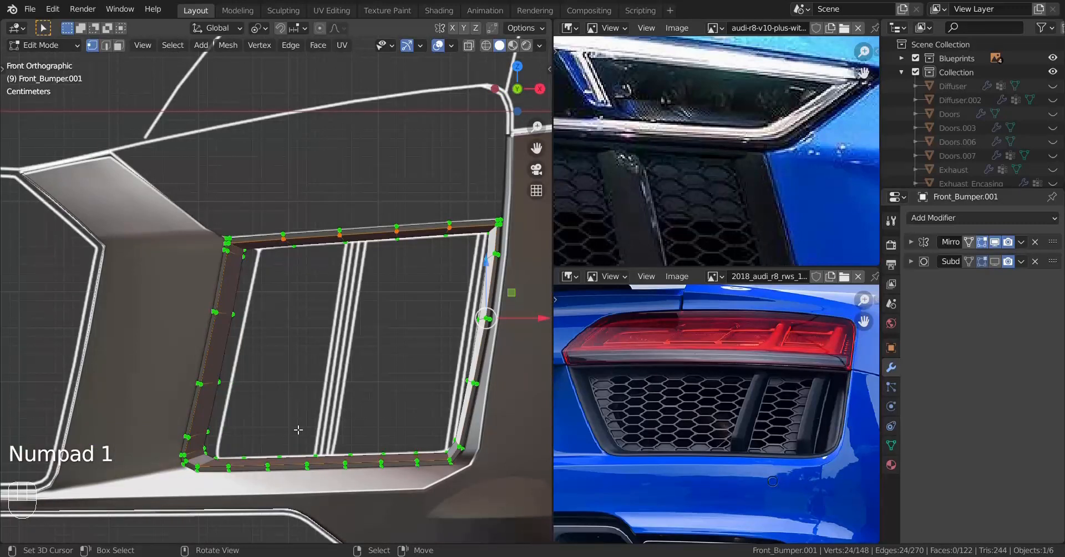
pyautogui.click(310, 400)
pyautogui.moveTo(311, 400); pyautogui.dragTo(266, 436, button='middle')
pyautogui.hotkey('ctrl', 'z')
pyautogui.hotkey('ctrl', 'shift', 'z')
pyautogui.hotkey('ctrl', 'z')
pyautogui.hotkey('ctrl', 'shift', 'z')
pyautogui.hotkey('ctrl', 'z')
pyautogui.hotkey('ctrl', 'shift', 'z')
# Step: Finish editing the vent frame's mesh and apply smooth shading to the whole object
pyautogui.press('a')
pyautogui.press('a')
pyautogui.press('a')
pyautogui.press('Tab')
pyautogui.press('a')
pyautogui.press('a')
pyautogui.press('a')
pyautogui.click(267, 435)
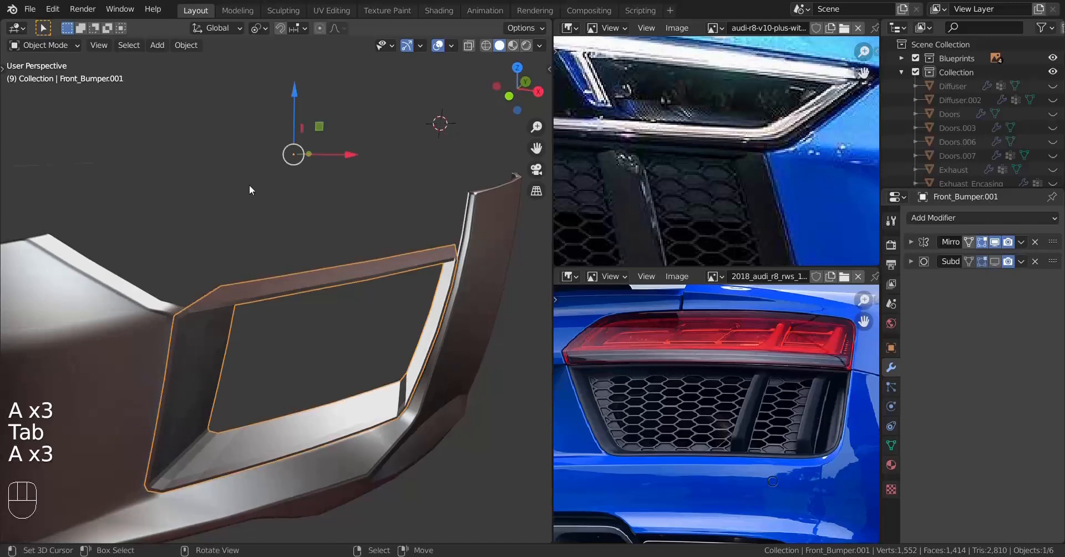
pyautogui.click(196, 45)
pyautogui.click(216, 323)
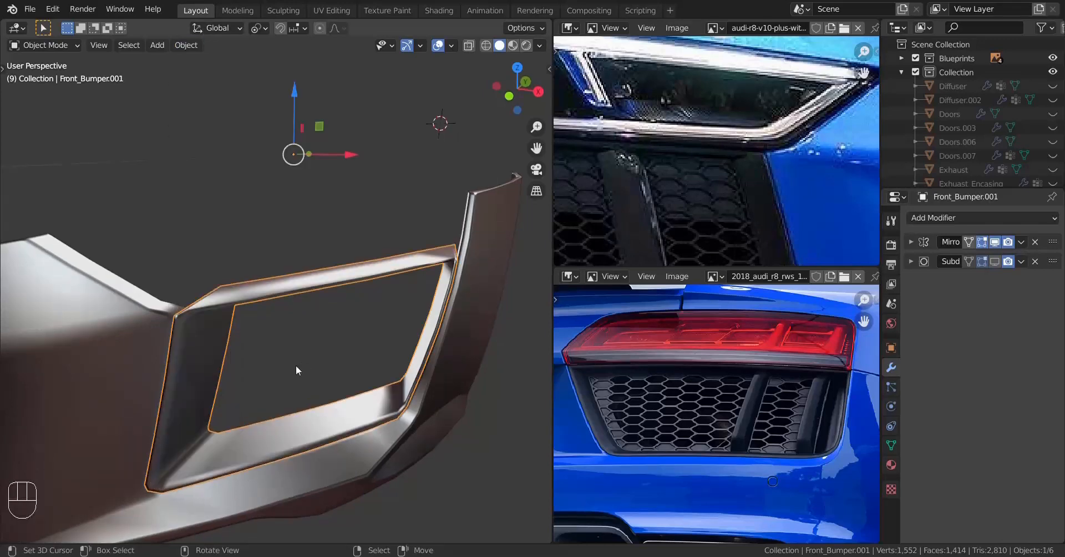
# Step: Add a supporting edge loop along the vent frame's front lip, using an even slide factor of about 0.78
pyautogui.moveTo(295, 365); pyautogui.dragTo(306, 409, button='middle')
pyautogui.press('Tab')
pyautogui.click(309, 414)
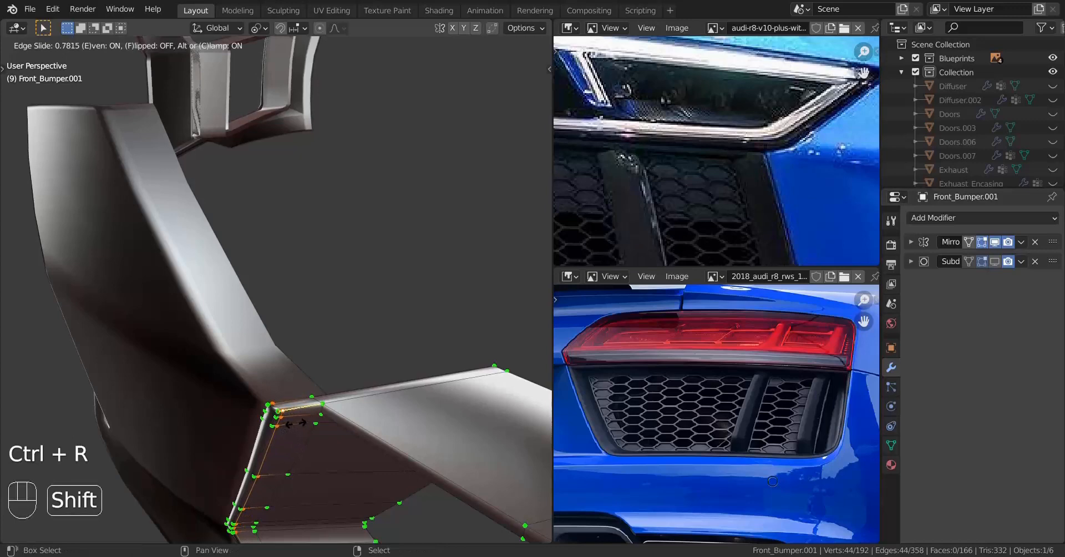
pyautogui.click(298, 423)
pyautogui.moveTo(298, 423); pyautogui.dragTo(361, 283, button='middle')
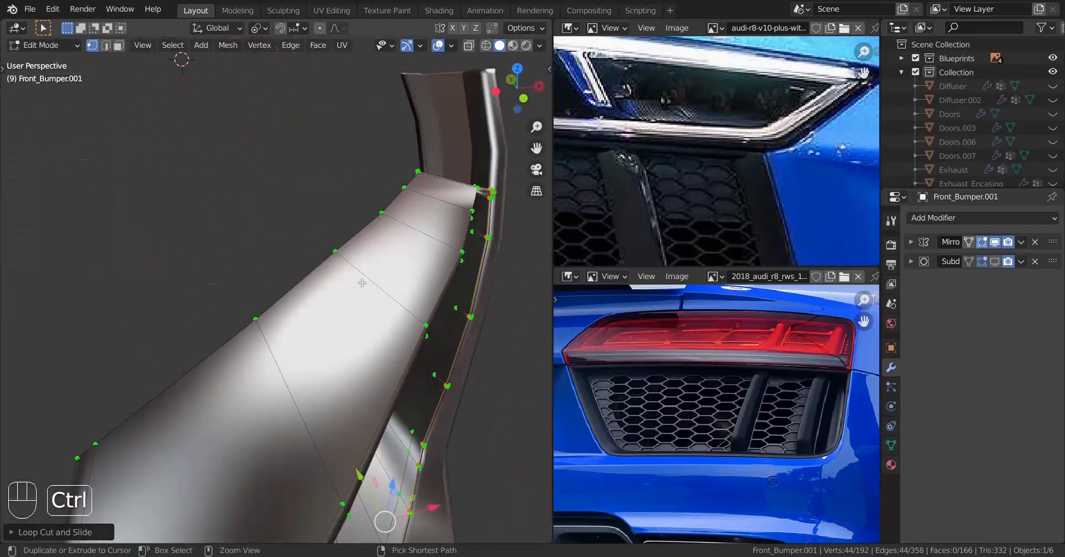
# Step: Add an edge loop across the frame's deep wall, slid evenly toward its junction with the front lip
pyautogui.hotkey('ctrl', 'r')
pyautogui.click(357, 277)
pyautogui.press('e')
pyautogui.press('shift')
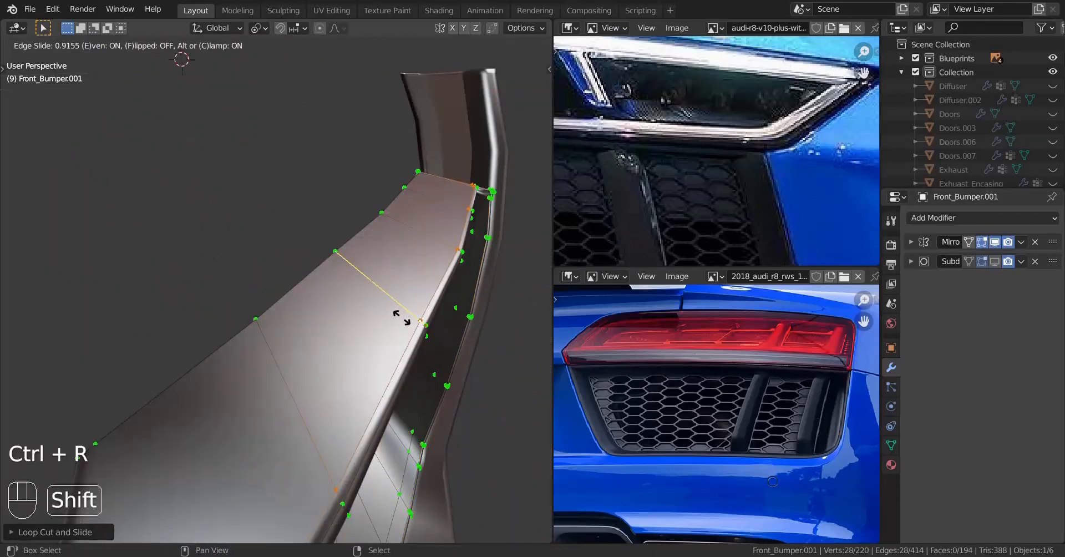
pyautogui.click(410, 331)
# Step: Add another edge loop around the inner walls near the front lip, with an even slide factor of about 0.94
pyautogui.moveTo(409, 331); pyautogui.dragTo(398, 293, button='middle')
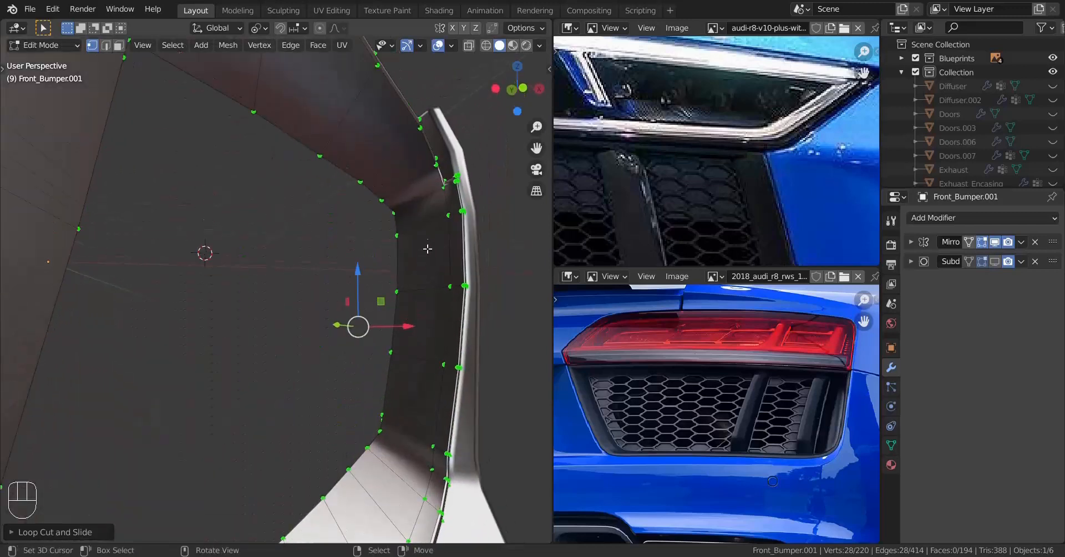
pyautogui.hotkey('ctrl', 'r')
pyautogui.click(424, 228)
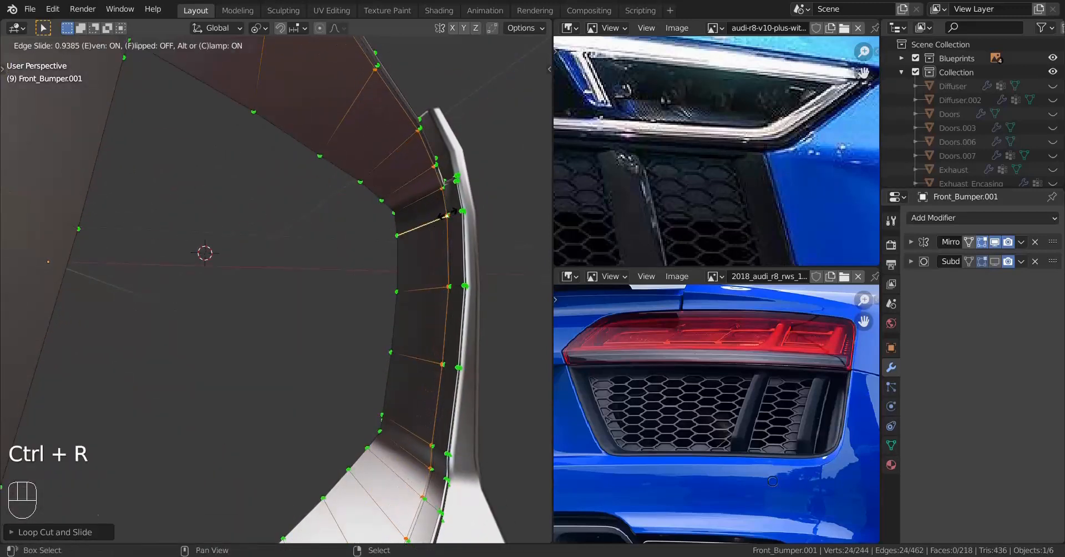
pyautogui.click(447, 215)
pyautogui.moveTo(447, 215); pyautogui.dragTo(313, 367, button='middle')
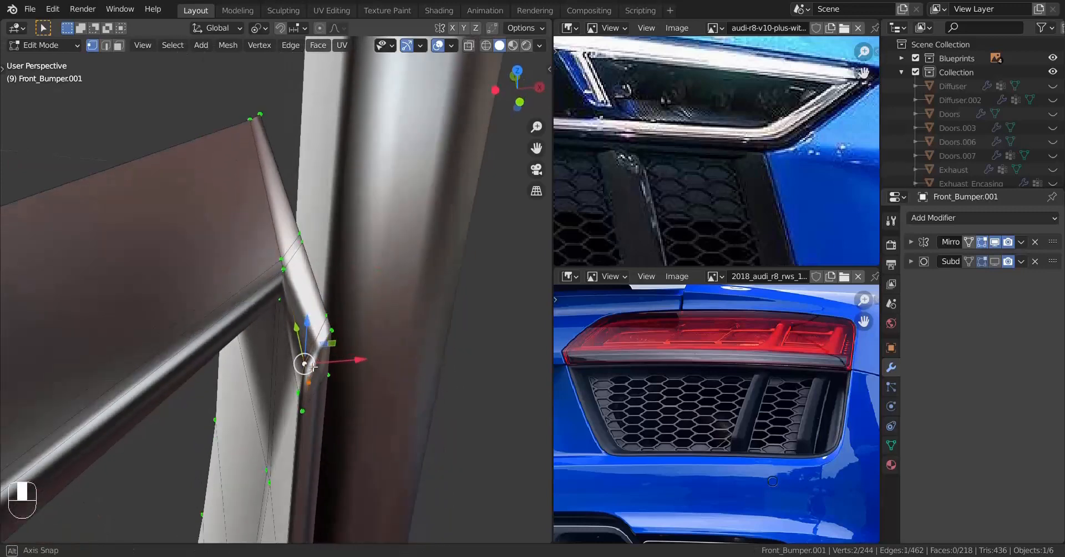
# Step: Shift the selected short edge at the frame's upper outboard corner slightly and check the smoothed corner from several angles
pyautogui.keyDown('shift'); pyautogui.moveTo(297, 337); pyautogui.dragTo(287, 313); pyautogui.keyUp('shift')
pyautogui.keyDown('shift'); pyautogui.moveTo(256, 212); pyautogui.dragTo(258, 214); pyautogui.keyUp('shift')
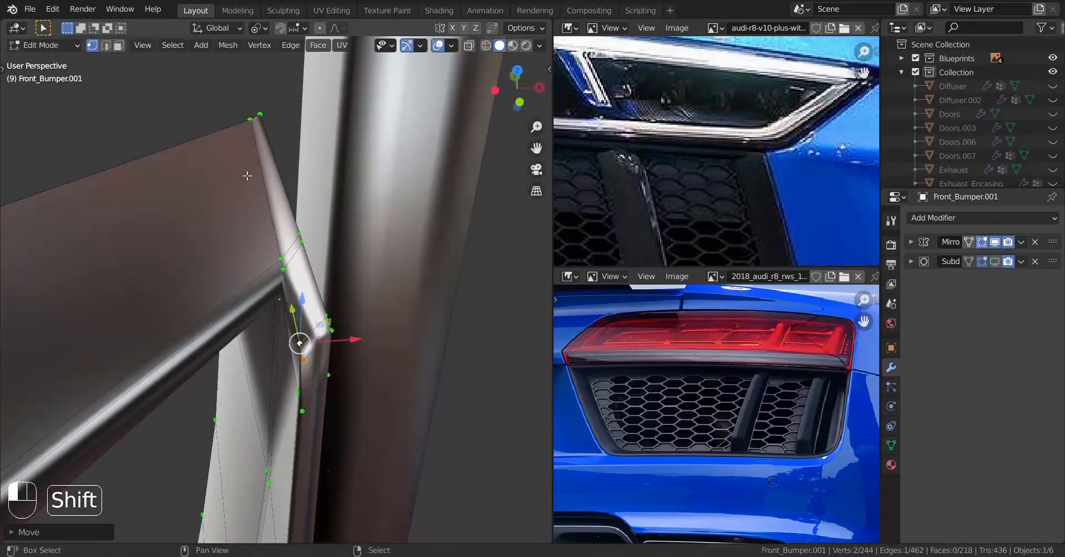
pyautogui.moveTo(258, 213); pyautogui.dragTo(301, 287, button='middle')
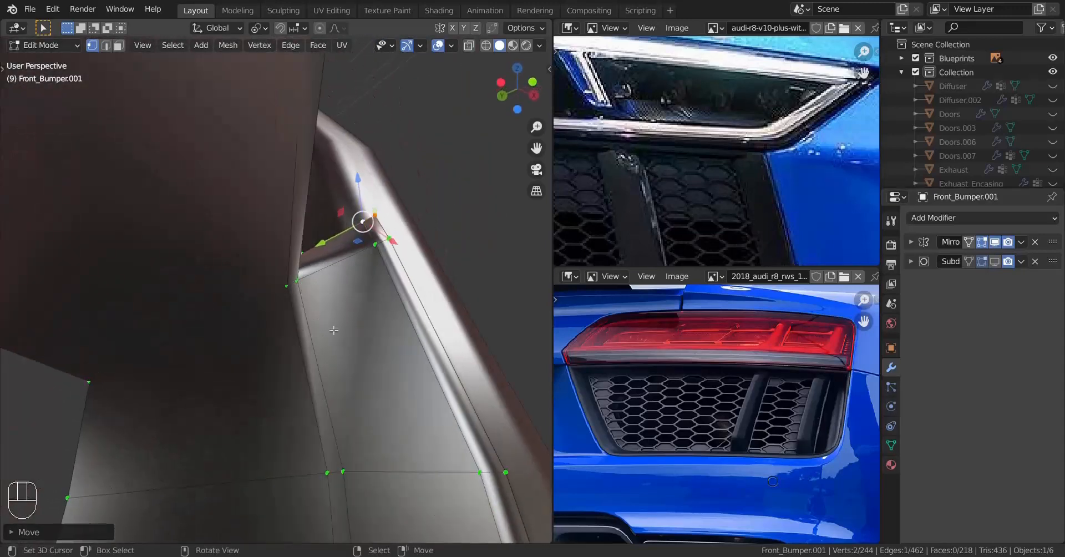
pyautogui.moveTo(333, 330); pyautogui.dragTo(324, 380, button='middle')
pyautogui.press('Tab')
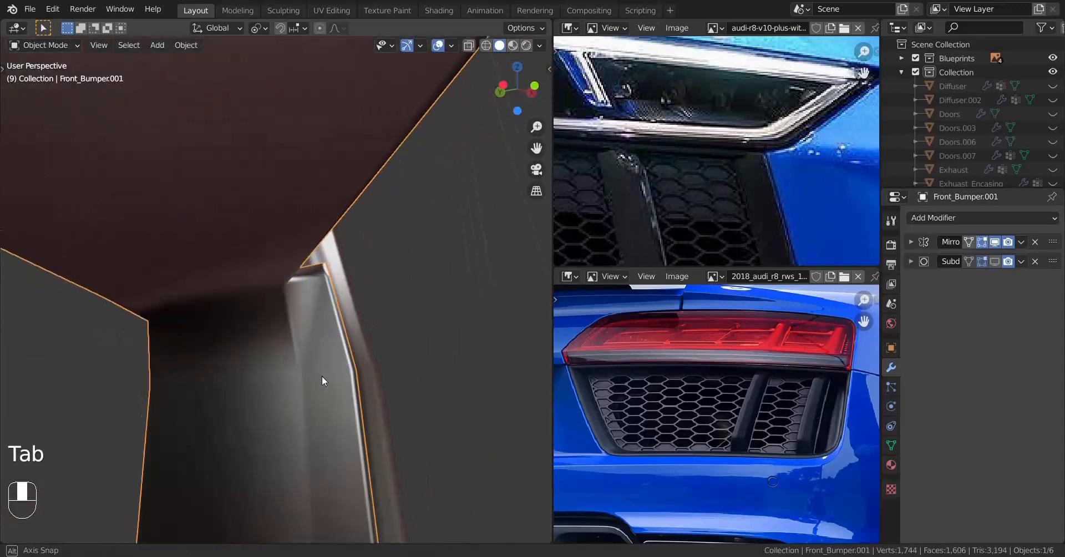
pyautogui.moveTo(307, 533); pyautogui.dragTo(244, 357, button='middle')
pyautogui.press('Tab')
pyautogui.press('Tab')
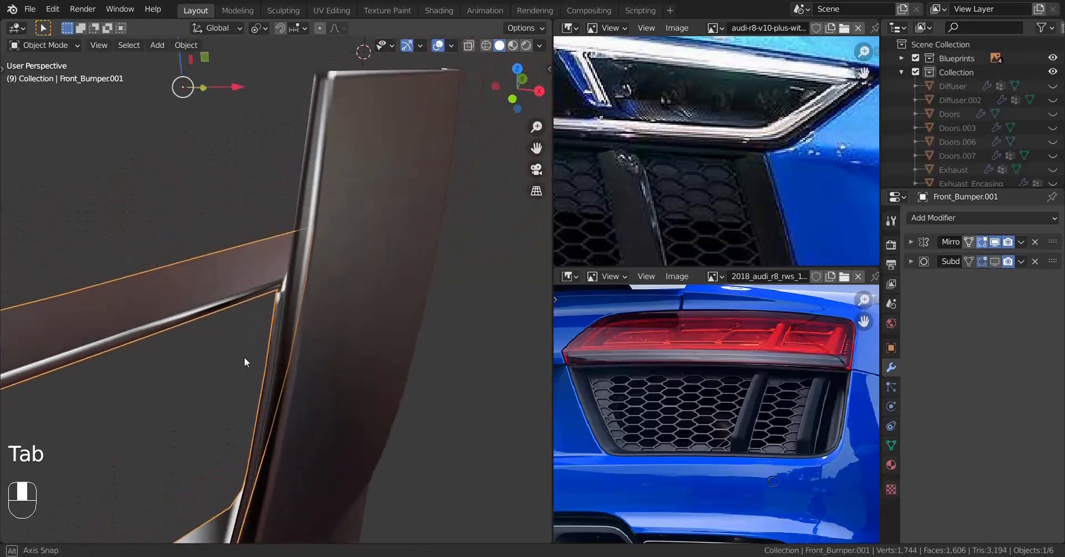
# Step: Hide the main front bumper body and open the vent frame for mesh editing at its upper outboard corner
pyautogui.rightClick(321, 303)
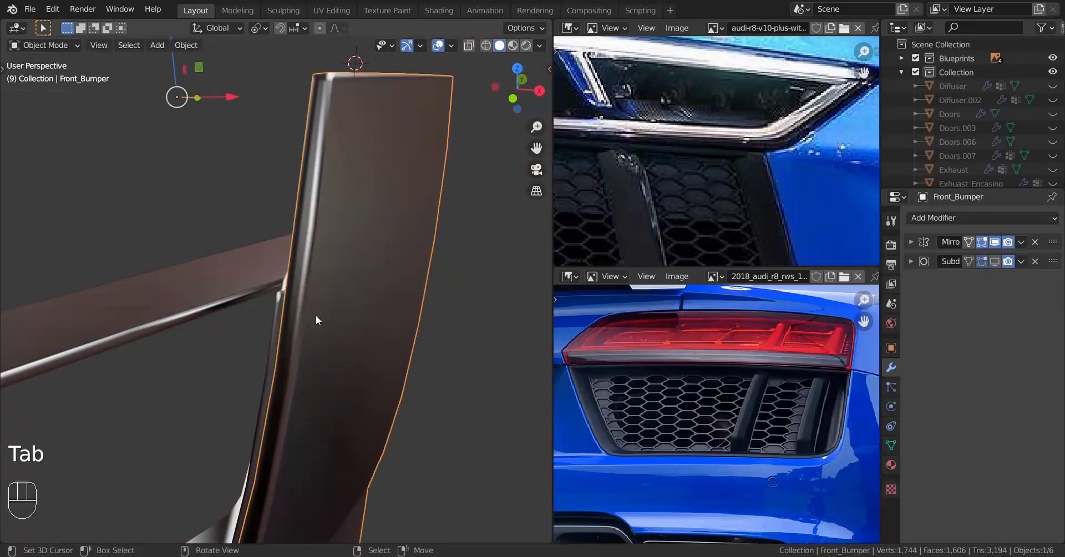
pyautogui.press('h')
pyautogui.rightClick(286, 337)
pyautogui.moveTo(283, 338); pyautogui.dragTo(328, 361, button='middle')
pyautogui.press('Tab')
pyautogui.scroll(5, 302, 426)
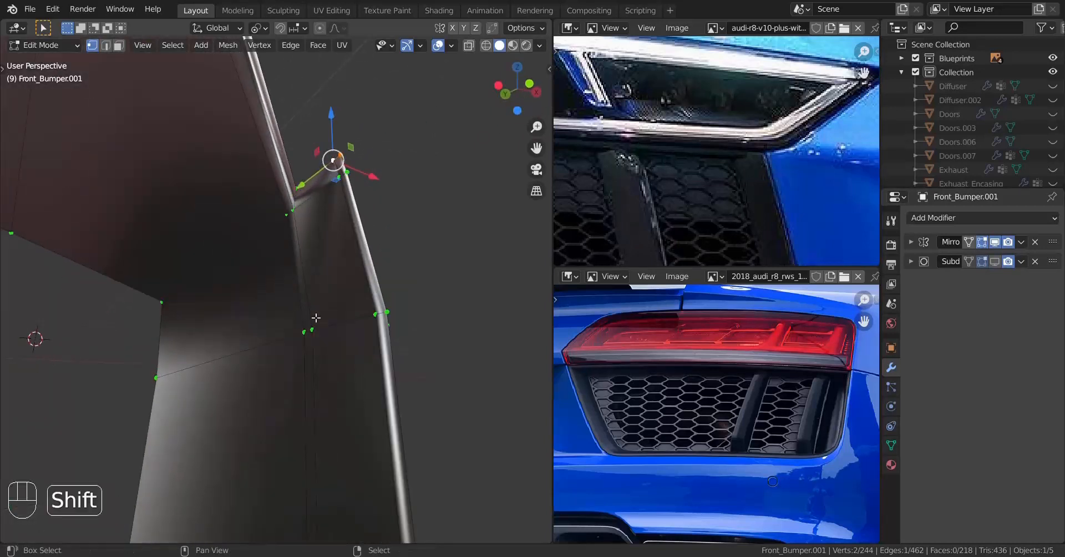
pyautogui.moveTo(315, 317); pyautogui.dragTo(259, 365, button='middle')
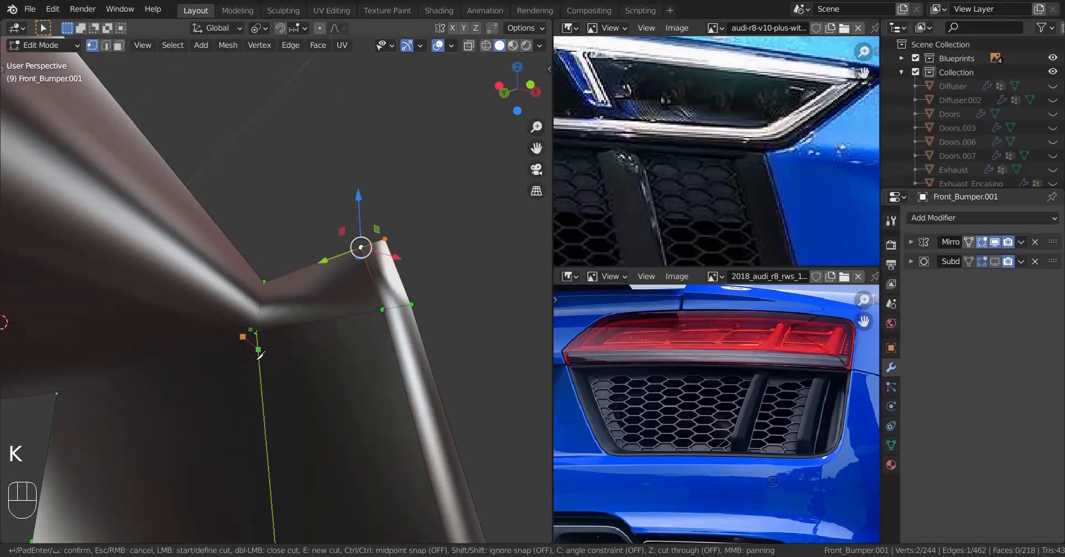
pyautogui.rightClick(270, 340)
pyautogui.hotkey('ctrl', 'z')
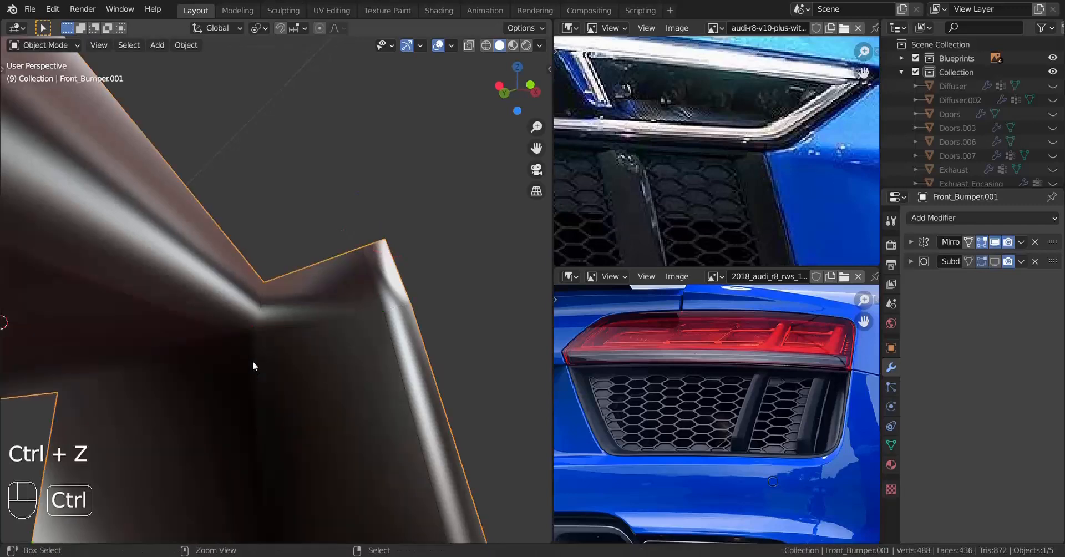
pyautogui.moveTo(252, 362); pyautogui.dragTo(258, 342, button='middle')
pyautogui.press('Tab')
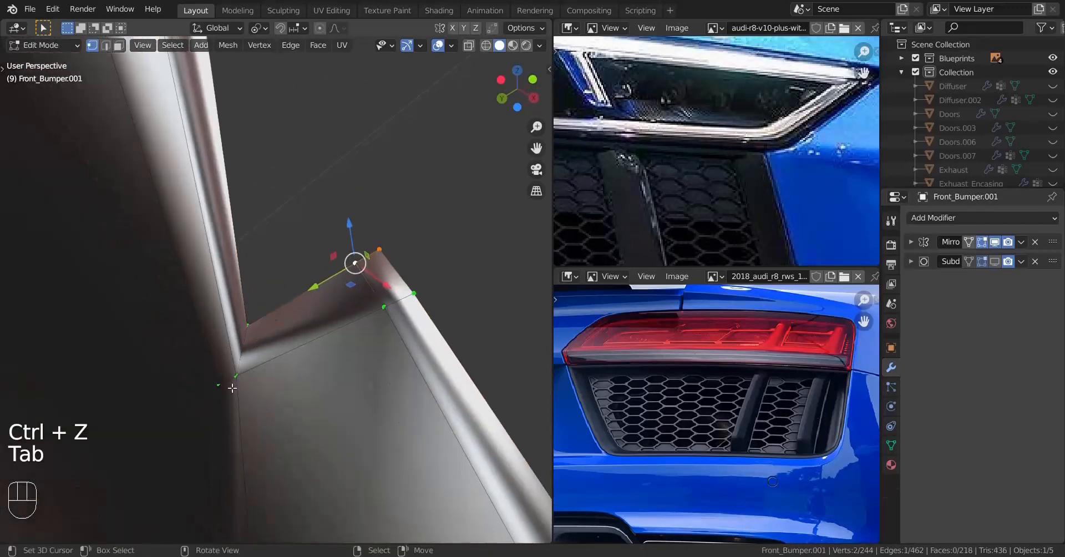
# Step: Knife-cut short diagonal edges around the upper corner junctions where the deep wall meets the front lip
pyautogui.press('k')
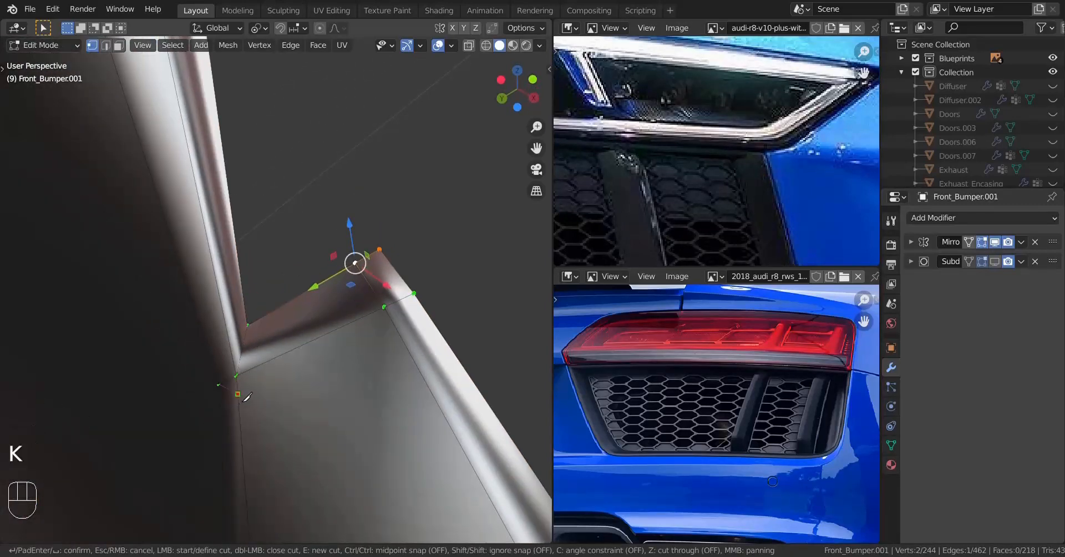
pyautogui.press('Return')
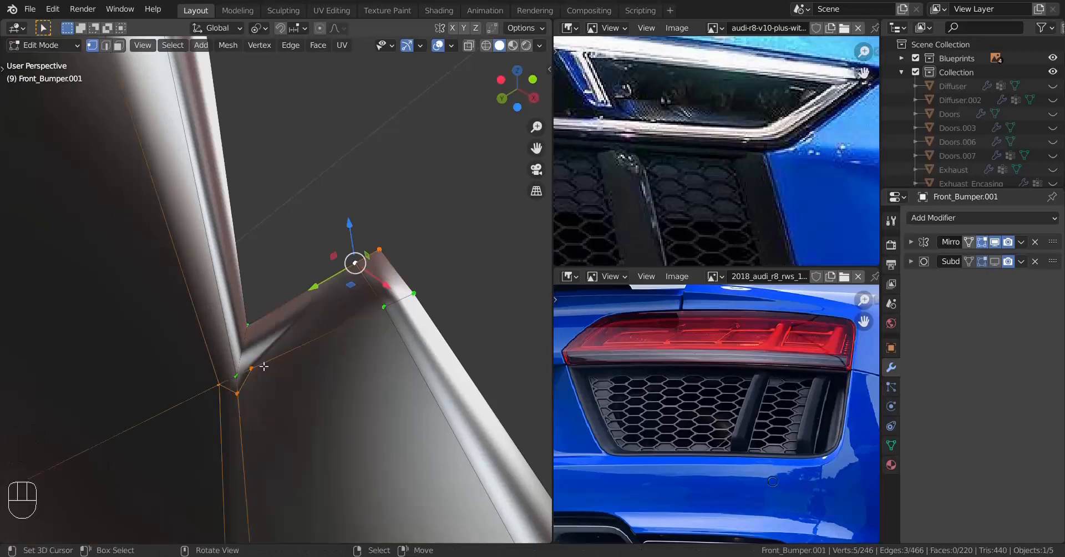
pyautogui.moveTo(264, 364); pyautogui.dragTo(316, 391, button='middle')
pyautogui.scroll(-8, 263, 386)
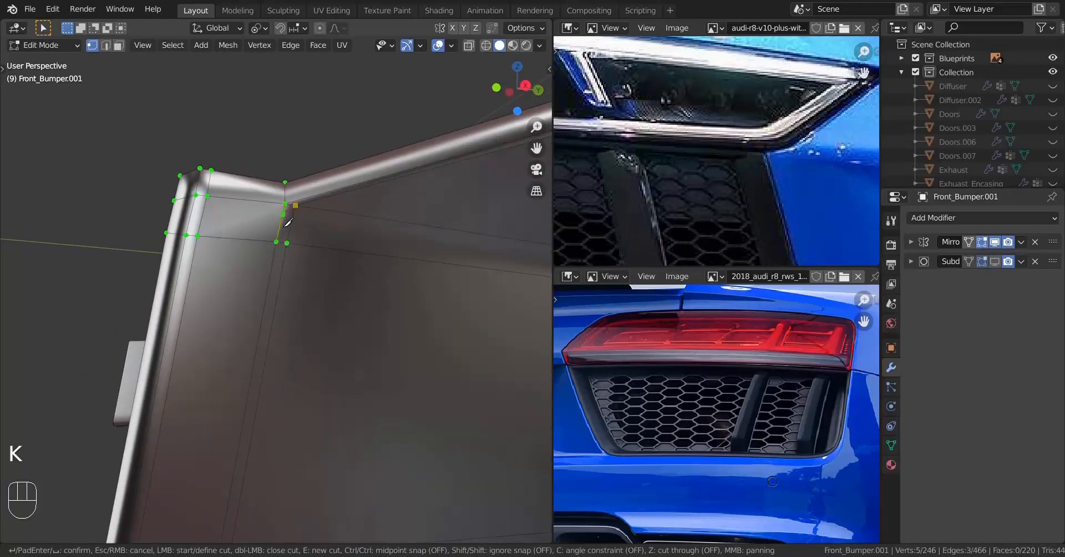
pyautogui.press('Return')
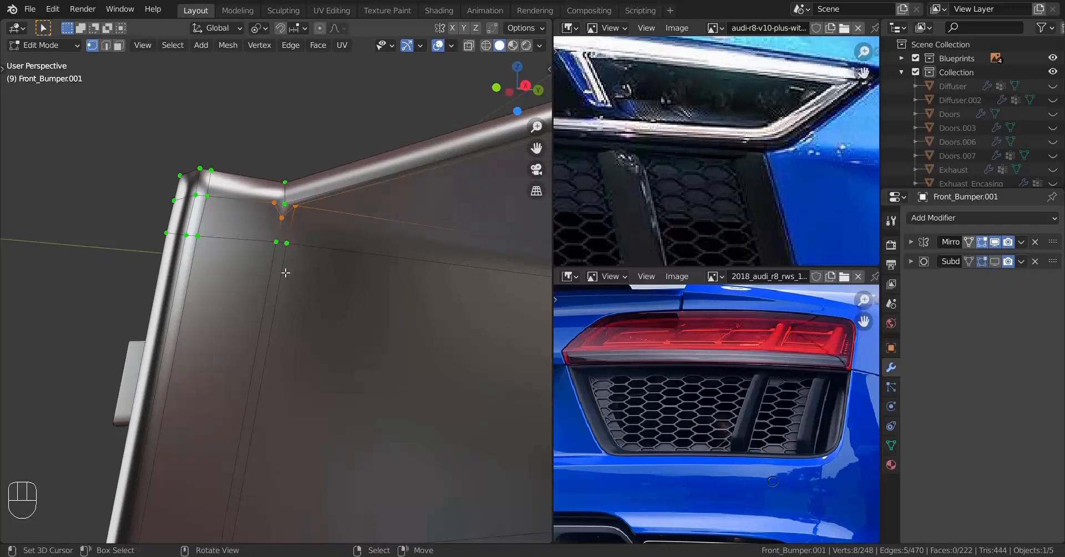
# Step: Dissolve the edge loop that runs along the frame's inner walls just behind the front lip
pyautogui.scroll(-7, 307, 297)
pyautogui.keyDown('shift'); pyautogui.moveTo(307, 297); pyautogui.dragTo(388, 344, button='middle'); pyautogui.keyUp('shift')
pyautogui.moveTo(387, 344); pyautogui.dragTo(413, 274, button='middle')
pyautogui.scroll(4, 494, 354)
pyautogui.scroll(3, 367, 345)
pyautogui.scroll(2, 457, 337)
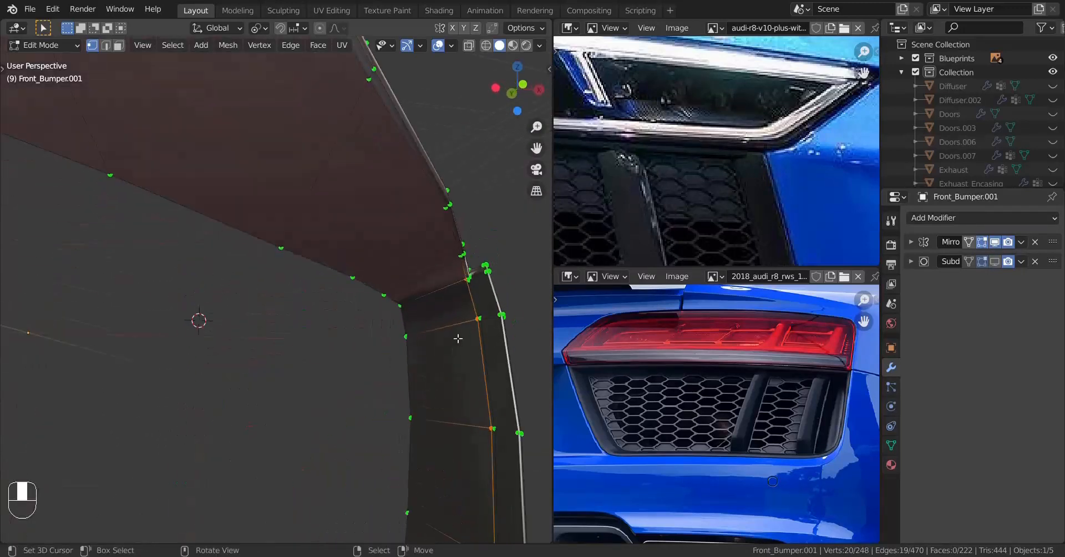
pyautogui.press('x')
pyautogui.click(435, 429)
# Step: Add an edge loop around the frame's inner walls and slide it close to the existing edges at the upper outboard corner
pyautogui.moveTo(457, 392); pyautogui.dragTo(466, 333, button='middle')
pyautogui.keyDown('shift'); pyautogui.moveTo(466, 333); pyautogui.dragTo(286, 384, button='middle'); pyautogui.keyUp('shift')
pyautogui.scroll(3, 287, 384)
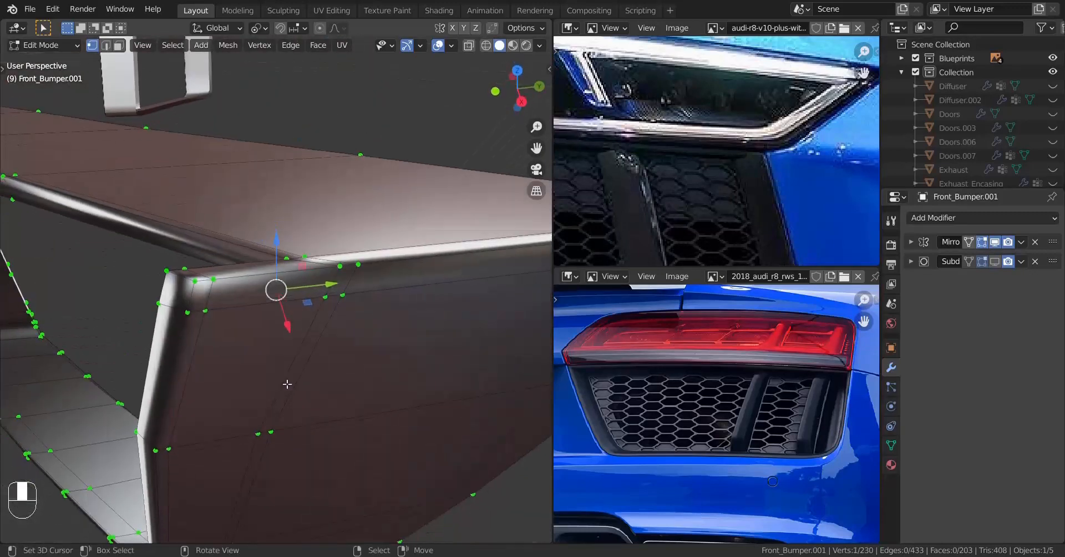
pyautogui.scroll(2, 287, 383)
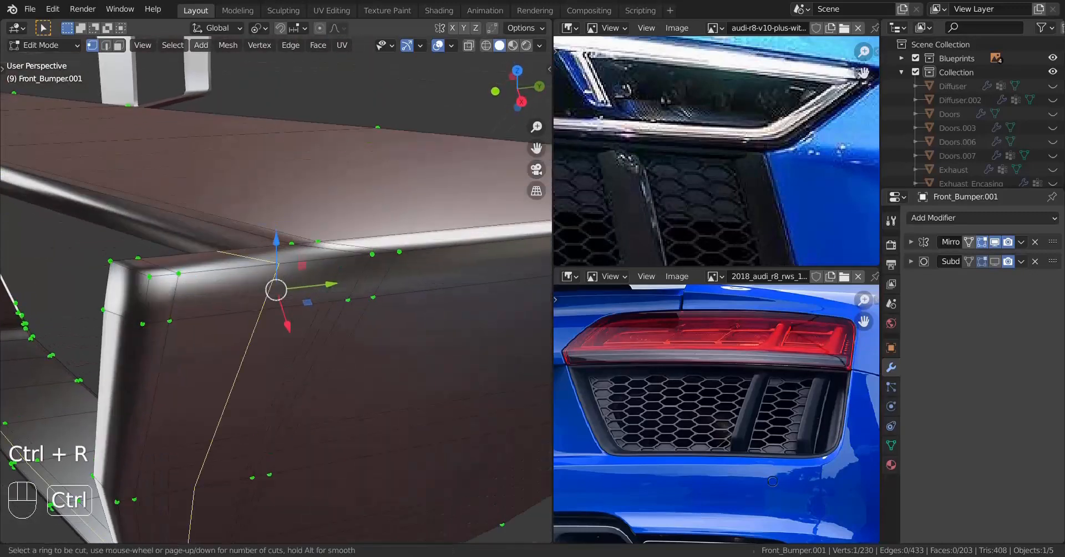
pyautogui.click(310, 261)
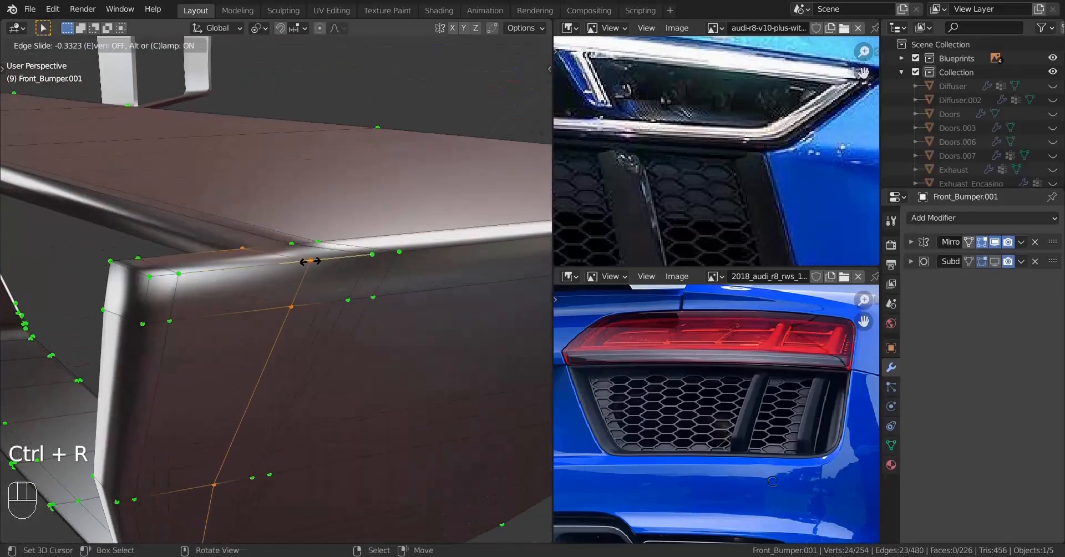
pyautogui.click(374, 248)
# Step: Connect the neighbouring vertex pairs with new edges at the upper outboard corner where the top and side walls meet
pyautogui.moveTo(297, 278); pyautogui.dragTo(382, 239, button='middle')
pyautogui.scroll(3, 281, 294)
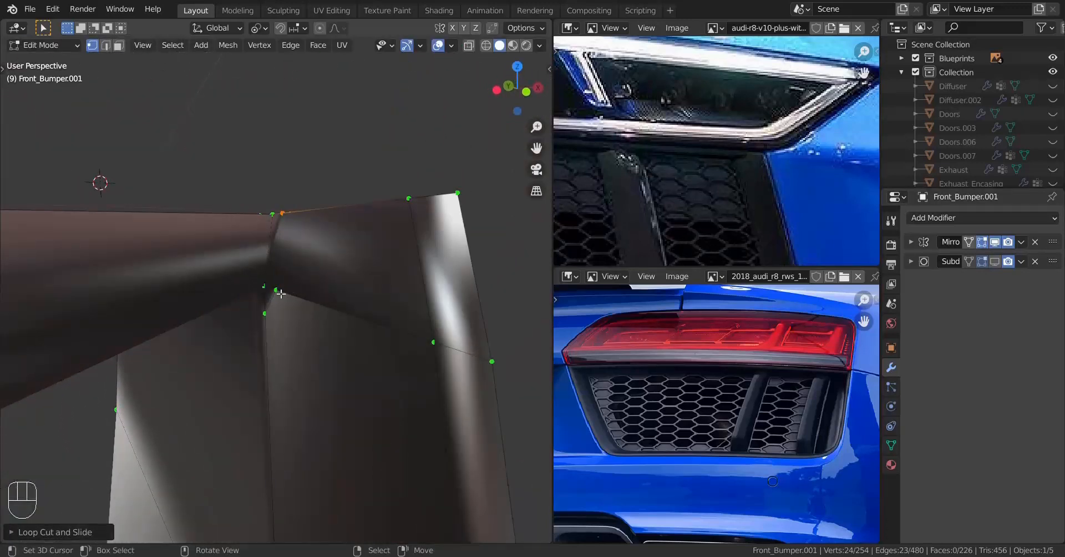
pyautogui.click(280, 294)
pyautogui.moveTo(280, 294); pyautogui.dragTo(281, 214, button='middle')
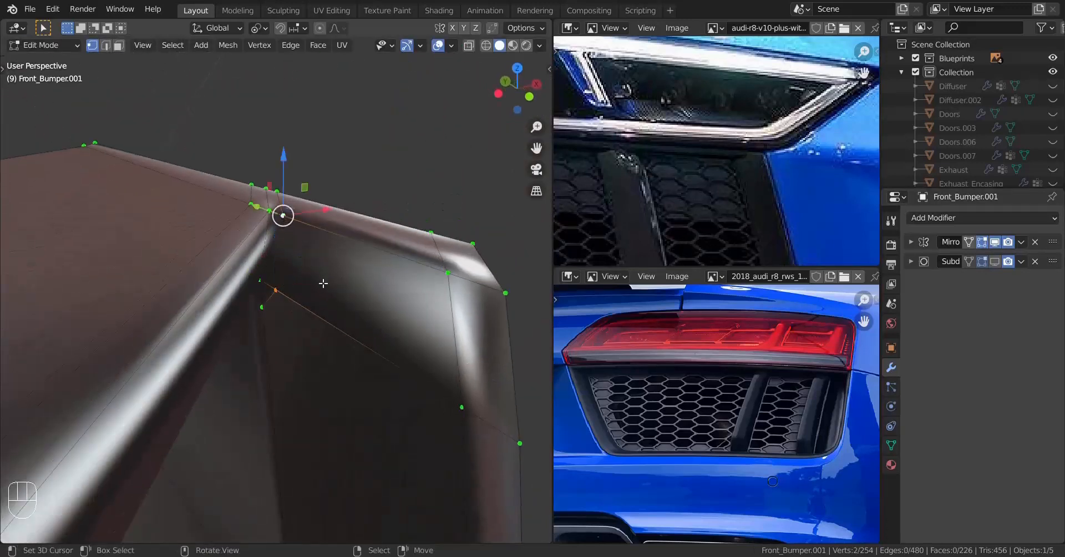
pyautogui.moveTo(311, 300); pyautogui.dragTo(260, 294, button='middle')
pyautogui.keyDown('shift'); pyautogui.moveTo(261, 294); pyautogui.dragTo(344, 245, button='middle'); pyautogui.keyUp('shift')
pyautogui.moveTo(222, 322); pyautogui.dragTo(59, 335, button='middle')
pyautogui.scroll(-4, 333, 355)
pyautogui.keyDown('shift'); pyautogui.moveTo(516, 361); pyautogui.dragTo(389, 421, button='middle'); pyautogui.keyUp('shift')
pyautogui.moveTo(266, 411); pyautogui.dragTo(299, 403, button='middle')
pyautogui.keyDown('shift'); pyautogui.moveTo(222, 408); pyautogui.dragTo(307, 435, button='middle'); pyautogui.keyUp('shift')
pyautogui.scroll(2, 245, 345)
pyautogui.scroll(4, 244, 332)
pyautogui.moveTo(247, 310); pyautogui.dragTo(253, 333, button='middle')
pyautogui.rightClick(276, 290)
pyautogui.keyDown('shift'); pyautogui.rightClick(281, 226); pyautogui.keyUp('shift')
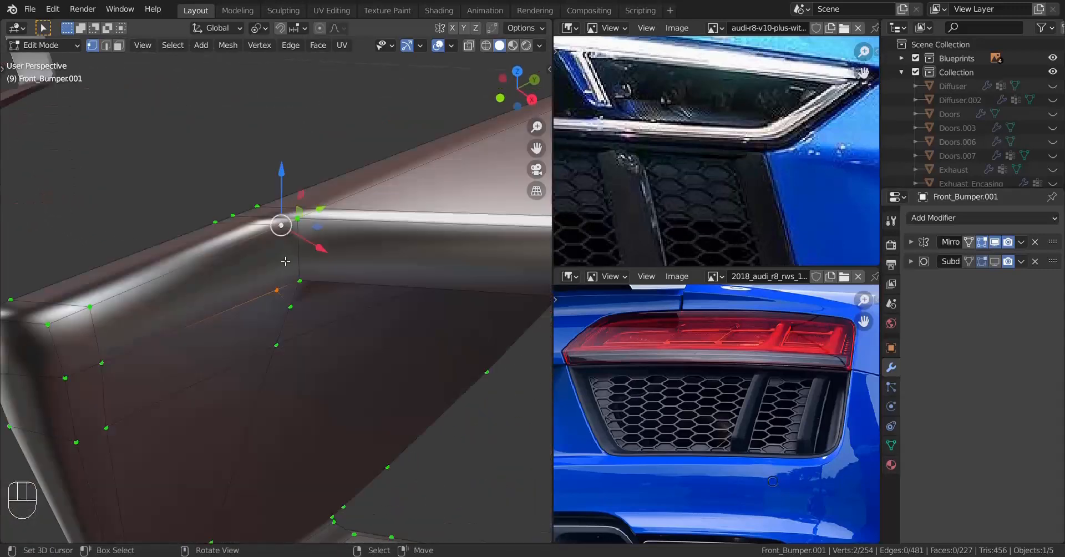
pyautogui.moveTo(267, 289)
pyautogui.mouseDown(button='middle')
pyautogui.moveTo(364, 352)
pyautogui.moveTo(167, 304)
pyautogui.moveTo(291, 316)
pyautogui.moveTo(302, 305)
pyautogui.moveTo(249, 294)
pyautogui.mouseUp(button='middle')
# Step: Select the lip faces along the frame's top edge and extend the face selection around the frame
pyautogui.press('a')
pyautogui.press('a')
pyautogui.press('a')
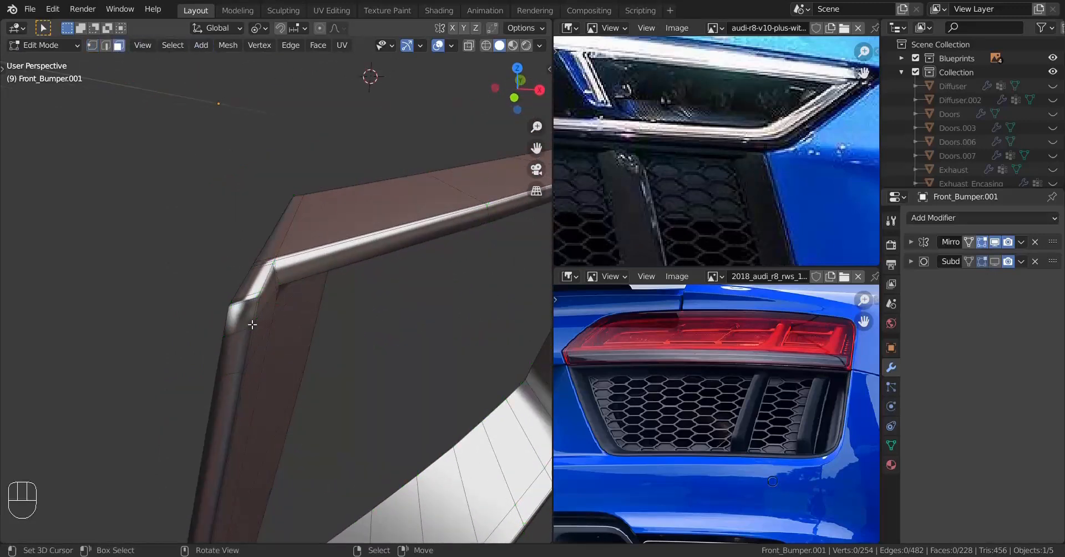
pyautogui.scroll(-5, 306, 298)
pyautogui.moveTo(380, 295); pyautogui.dragTo(302, 293, button='middle')
pyautogui.keyDown('shift'); pyautogui.moveTo(443, 292); pyautogui.dragTo(290, 294, button='middle'); pyautogui.keyUp('shift')
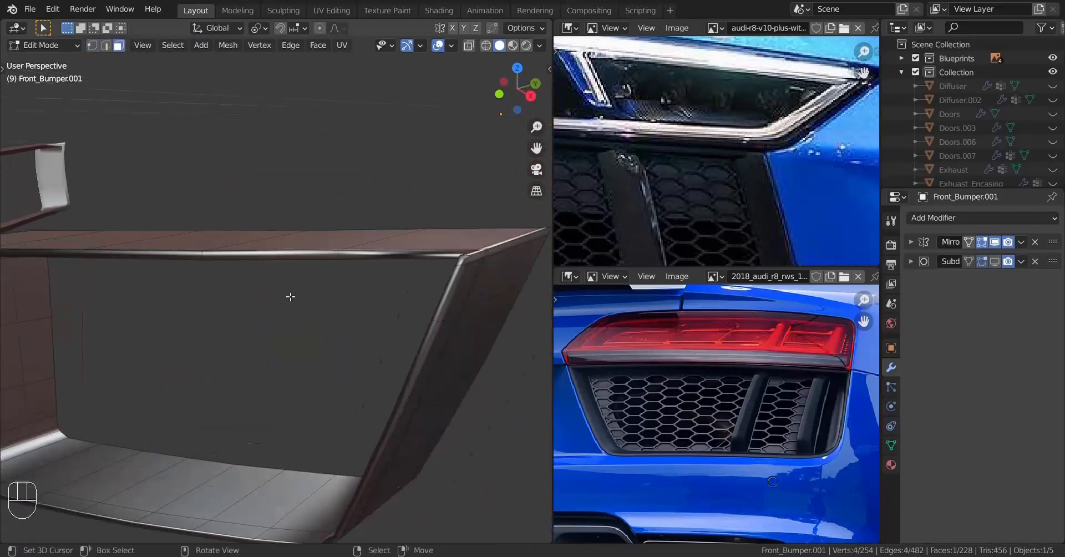
pyautogui.keyDown('shift'); pyautogui.moveTo(355, 311); pyautogui.dragTo(300, 261, button='middle'); pyautogui.keyUp('shift')
pyautogui.keyDown('ctrl'); pyautogui.rightClick(359, 286); pyautogui.keyUp('ctrl')
pyautogui.keyDown('ctrl'); pyautogui.rightClick(337, 247); pyautogui.keyUp('ctrl')
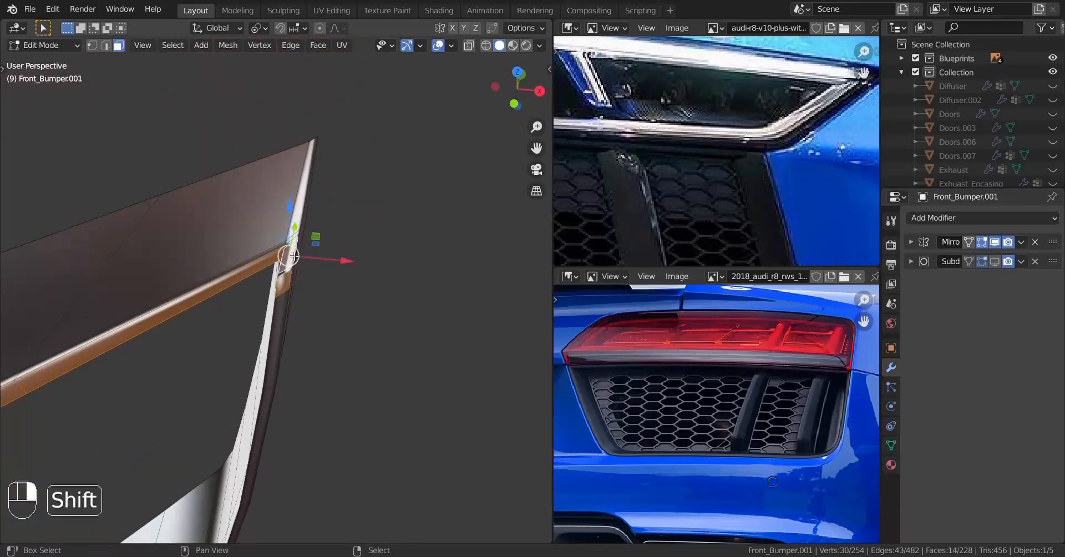
pyautogui.keyDown('ctrl'); pyautogui.click(314, 159); pyautogui.keyUp('ctrl')
pyautogui.moveTo(313, 159); pyautogui.dragTo(247, 279, button='middle')
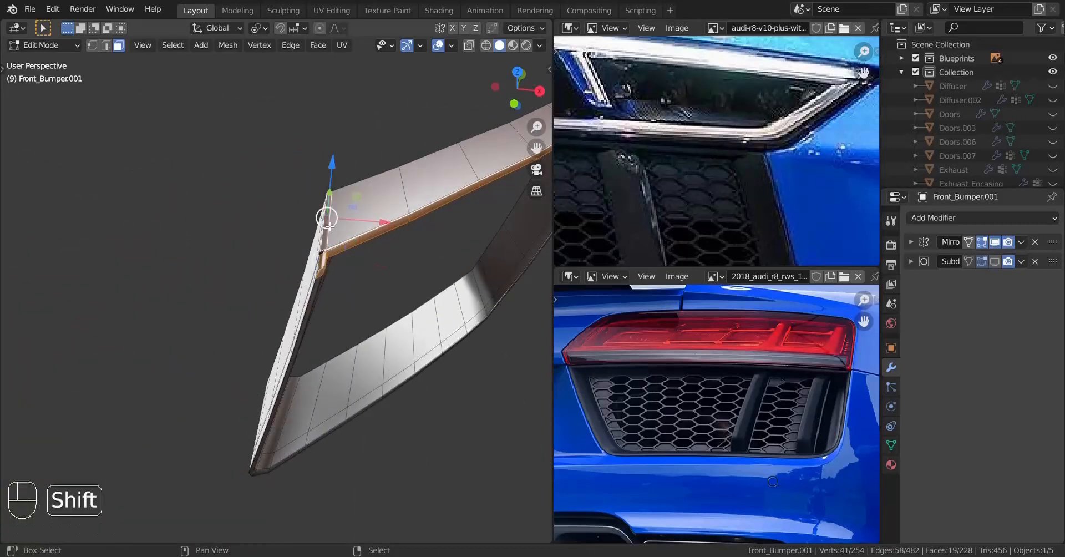
pyautogui.moveTo(343, 301); pyautogui.dragTo(343, 270, button='middle')
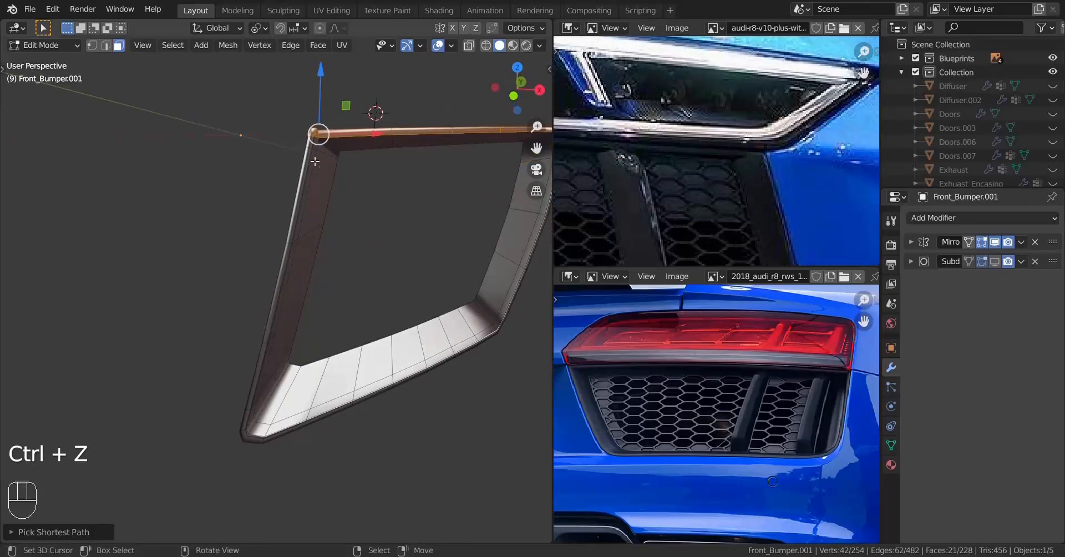
pyautogui.moveTo(300, 318); pyautogui.dragTo(296, 288, button='middle')
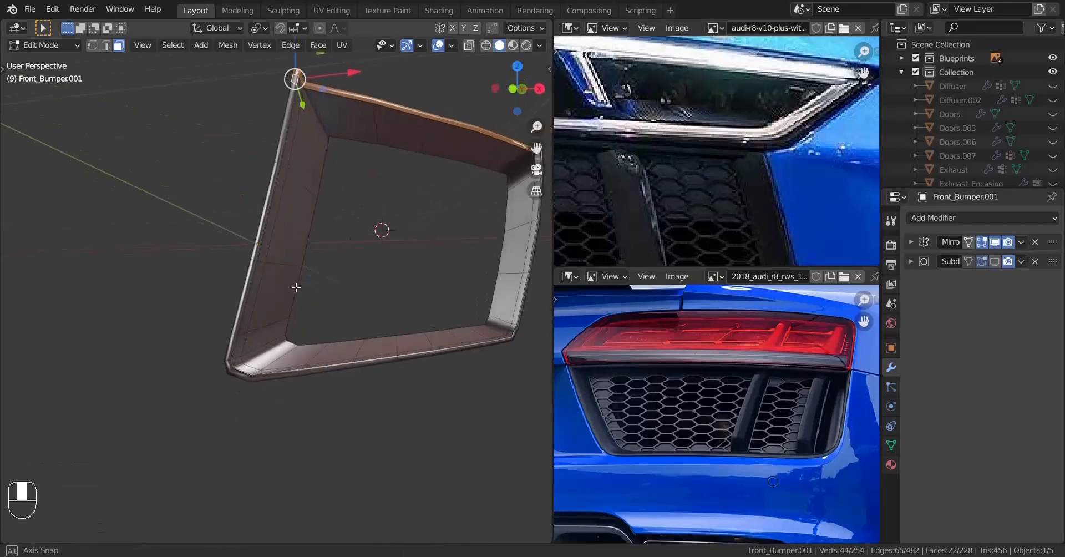
pyautogui.keyDown('ctrl'); pyautogui.click(273, 380); pyautogui.keyUp('ctrl')
pyautogui.moveTo(443, 318); pyautogui.dragTo(311, 316, button='middle')
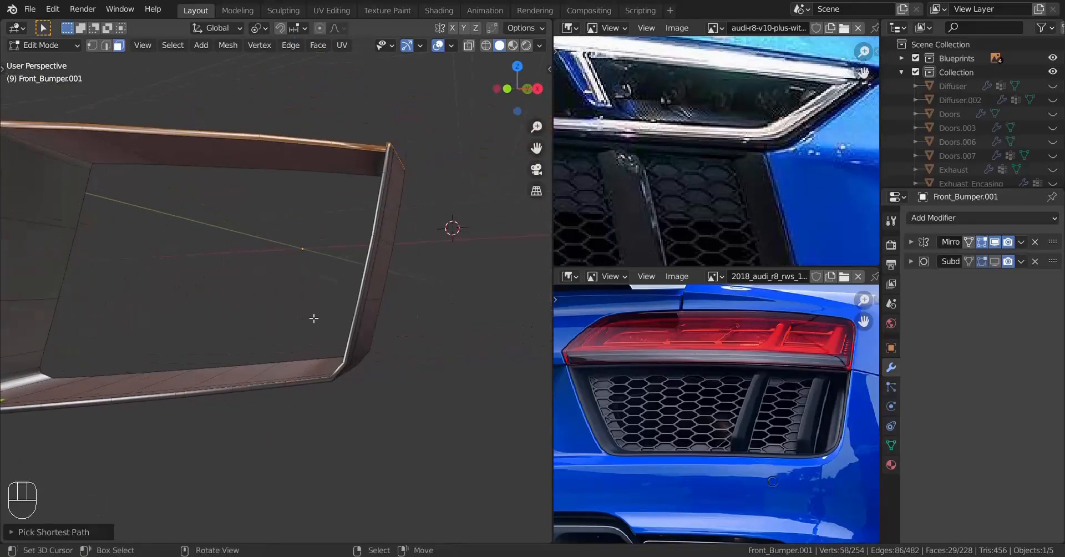
# Step: Add the remaining outboard lip faces and the narrow faces around the upper outboard corner to the selection
pyautogui.scroll(1, 333, 327)
pyautogui.keyDown('shift'); pyautogui.moveTo(388, 244); pyautogui.dragTo(355, 328, button='middle'); pyautogui.keyUp('shift')
pyautogui.scroll(2, 403, 284)
pyautogui.keyDown('shift'); pyautogui.moveTo(405, 266); pyautogui.dragTo(327, 305, button='middle'); pyautogui.keyUp('shift')
pyautogui.moveTo(327, 305); pyautogui.dragTo(266, 352, button='middle')
pyautogui.scroll(3, 354, 300)
pyautogui.moveTo(266, 352); pyautogui.dragTo(335, 324, button='middle')
pyautogui.scroll(1, 388, 317)
pyautogui.moveTo(431, 295); pyautogui.dragTo(316, 342, button='middle')
pyautogui.scroll(1, 420, 319)
pyautogui.keyDown('shift'); pyautogui.click(367, 322); pyautogui.keyUp('shift')
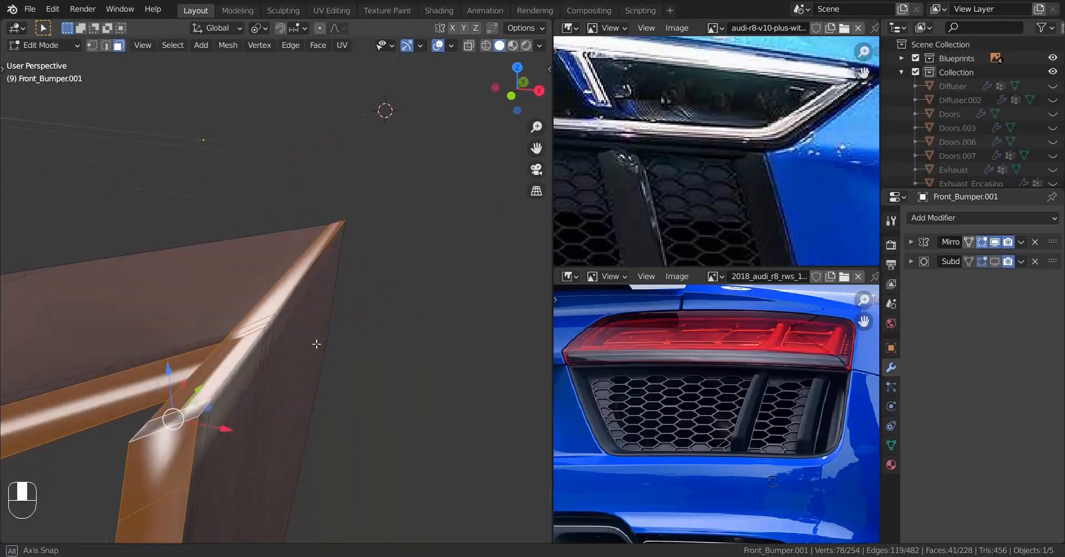
pyautogui.scroll(-5, 255, 363)
pyautogui.keyDown('shift'); pyautogui.moveTo(161, 373); pyautogui.dragTo(389, 344, button='middle'); pyautogui.keyUp('shift')
pyautogui.scroll(5, 390, 345)
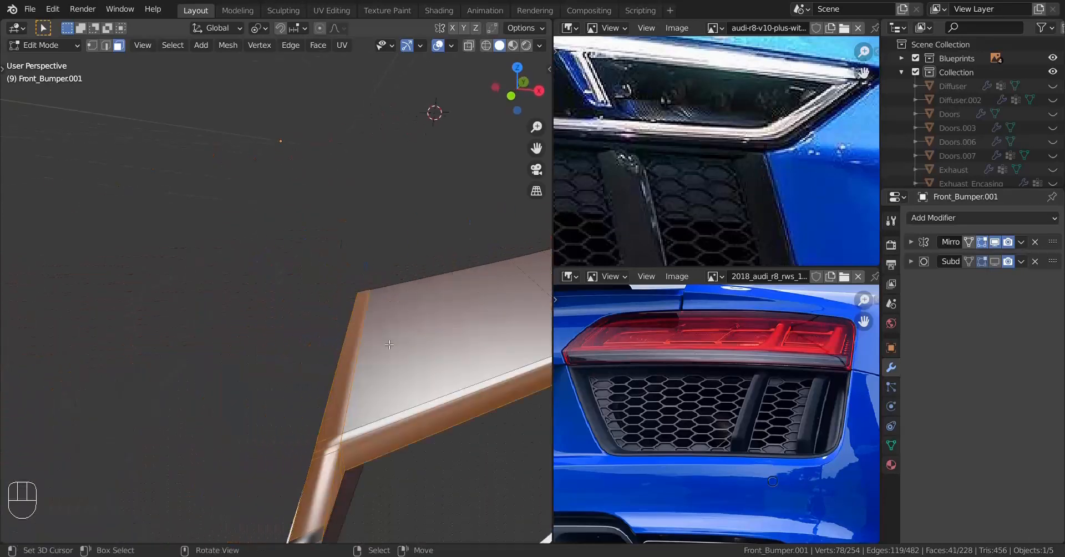
pyautogui.moveTo(328, 410); pyautogui.dragTo(260, 365, button='middle')
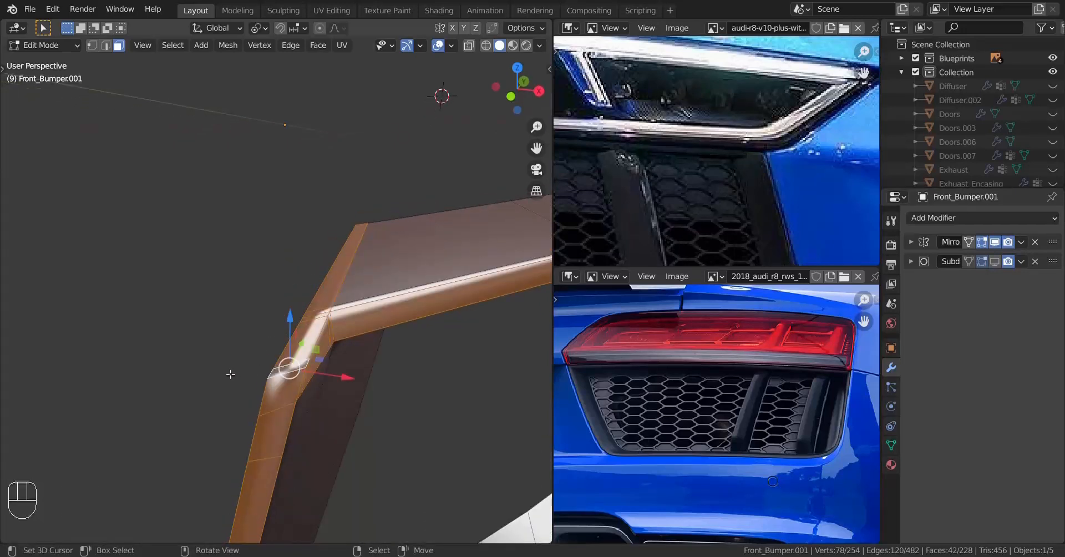
# Step: Try a thin inset on the selected lip and corner faces and check it in object mode
pyautogui.press('i')
pyautogui.press('shift')
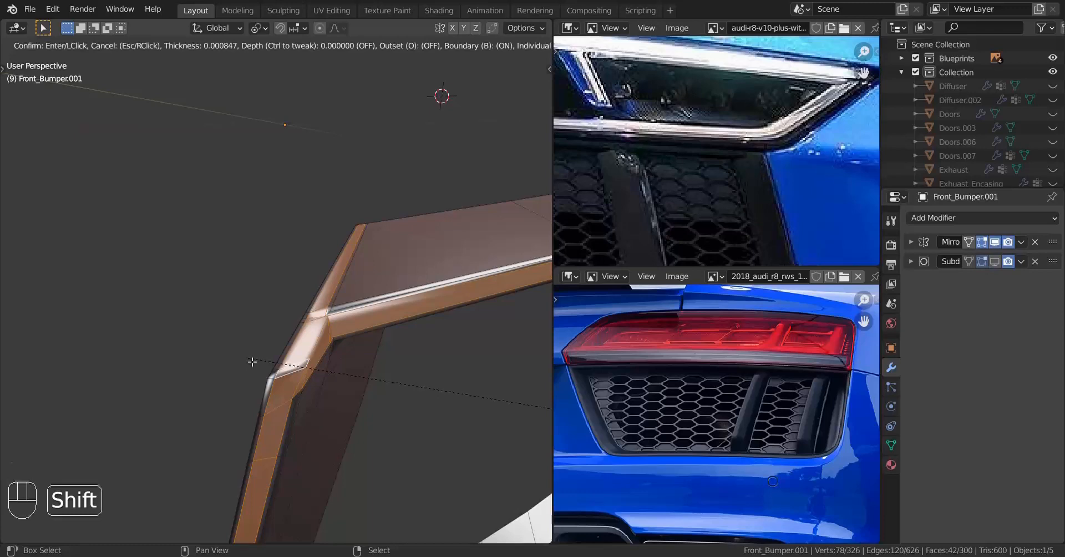
pyautogui.click(251, 362)
pyautogui.press('Tab')
pyautogui.moveTo(317, 371)
pyautogui.mouseDown(button='middle')
pyautogui.moveTo(328, 405)
pyautogui.moveTo(323, 385)
pyautogui.mouseUp(button='middle')
pyautogui.hotkey('ctrl', 'z')
pyautogui.hotkey('ctrl', 'z')
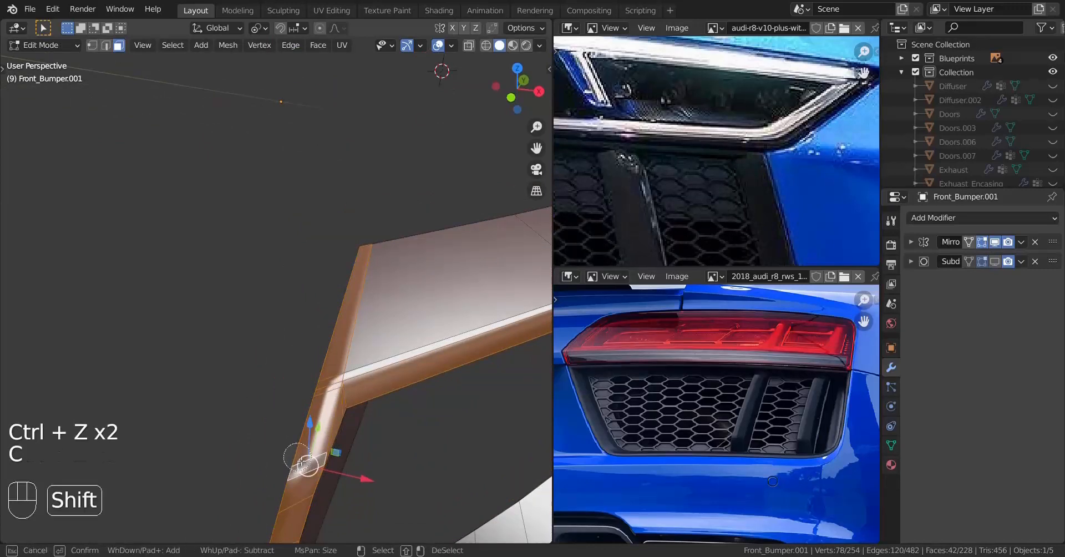
# Step: Deselect the narrow strip behind the upper corner, inset the remaining front lip faces by about 0.001, and check the corner
pyautogui.keyDown('shift'); pyautogui.moveTo(351, 288); pyautogui.dragTo(348, 378, button='middle'); pyautogui.keyUp('shift')
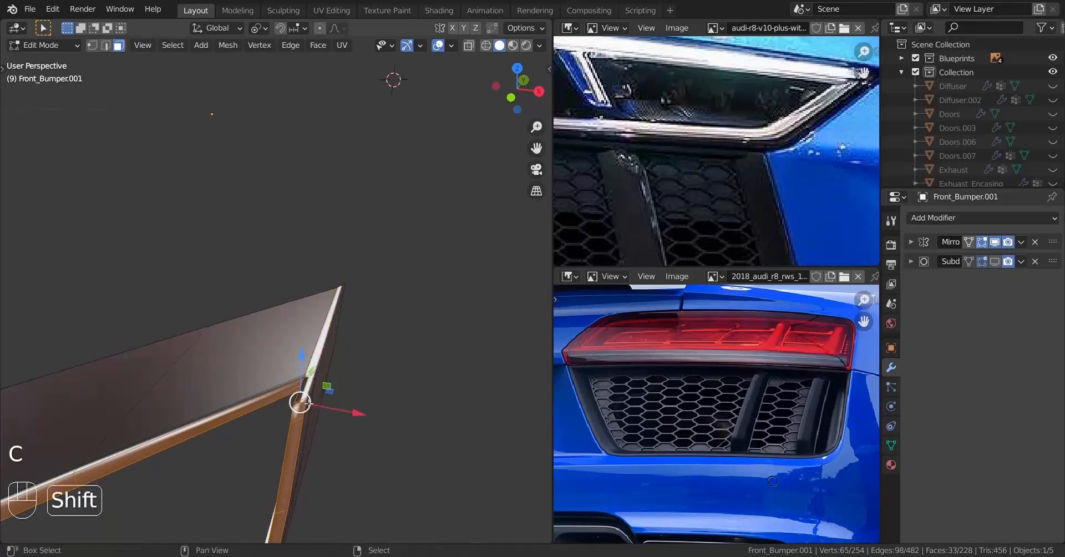
pyautogui.moveTo(308, 404); pyautogui.dragTo(364, 327, button='middle')
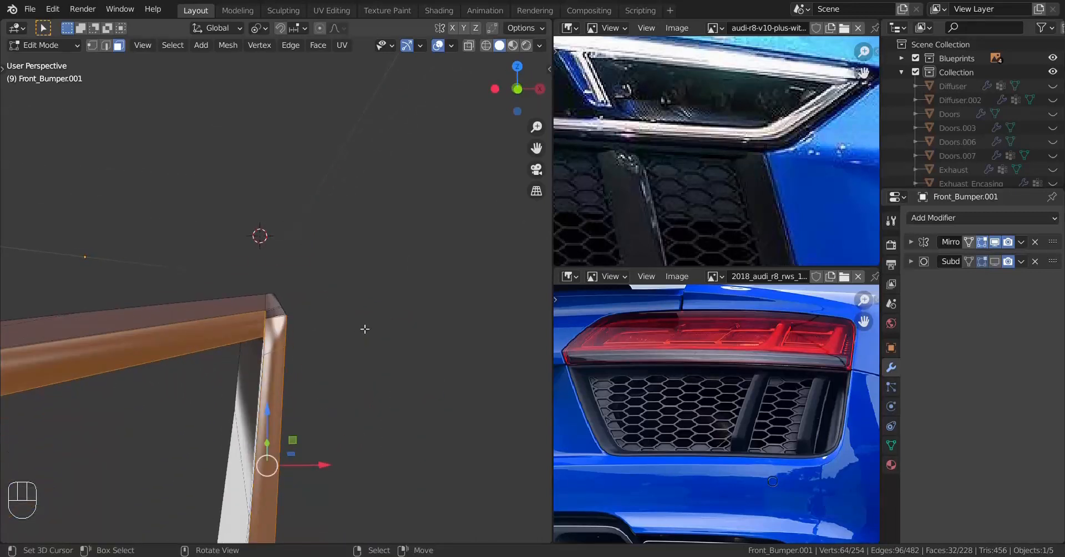
pyautogui.press('i')
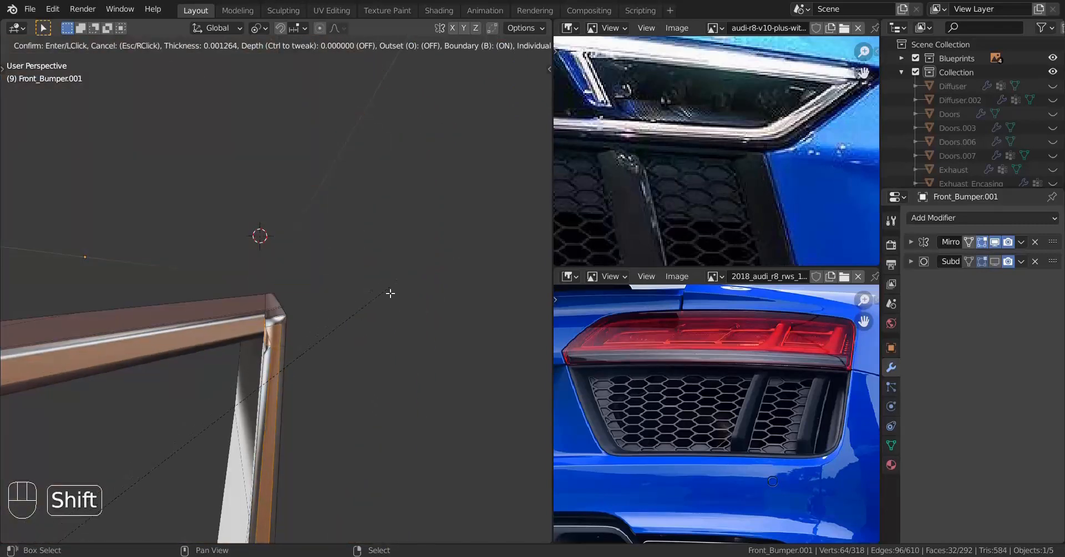
pyautogui.click(382, 303)
pyautogui.moveTo(378, 314); pyautogui.dragTo(334, 336, button='middle')
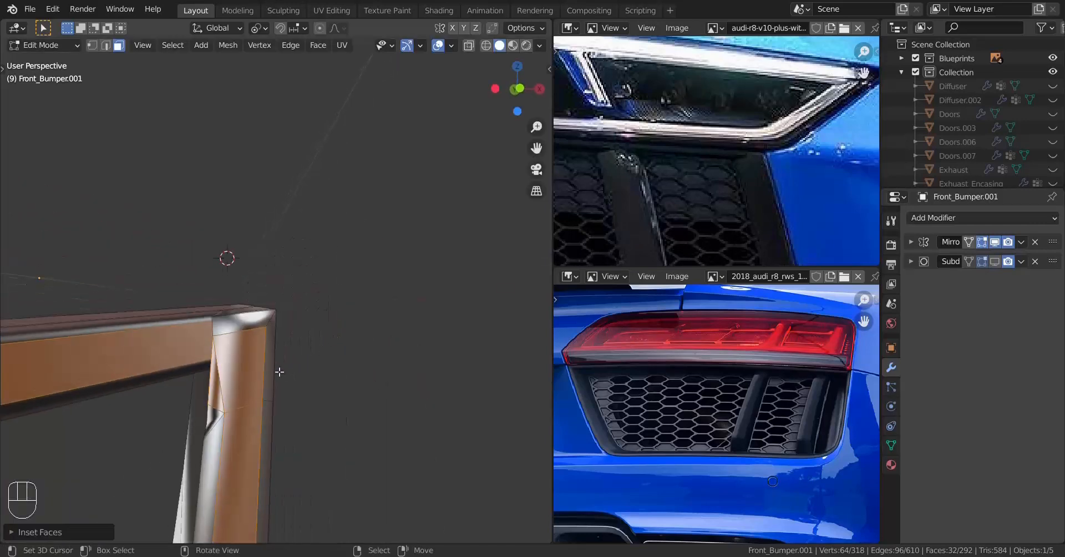
pyautogui.moveTo(279, 372); pyautogui.dragTo(199, 176, button='middle')
pyautogui.press('Tab')
pyautogui.press('Tab')
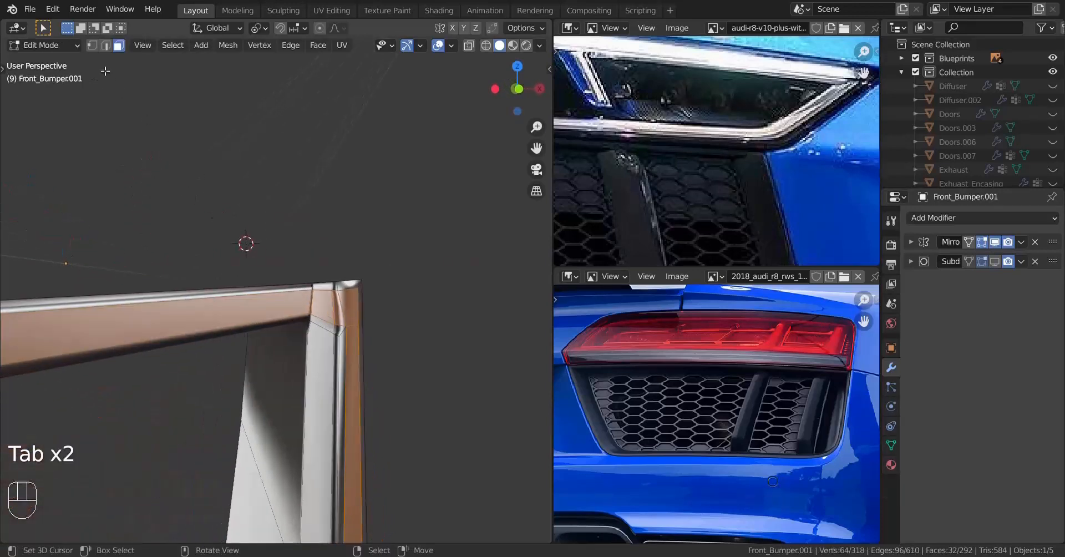
# Step: Slide the inset vertex just below the upper outboard corner slightly along its edge to even out the lip
pyautogui.click(344, 326)
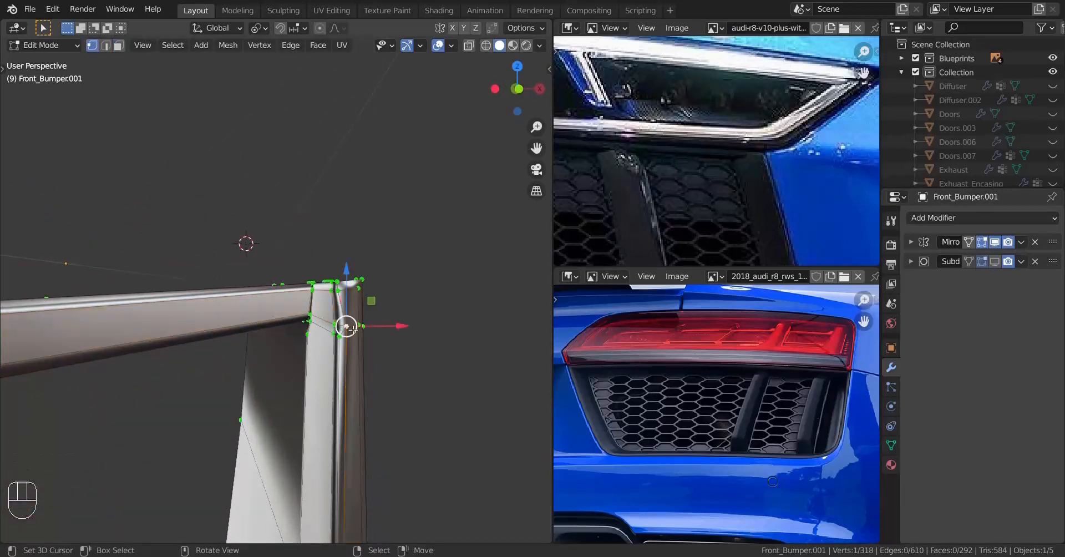
pyautogui.press('KP_Decimal')
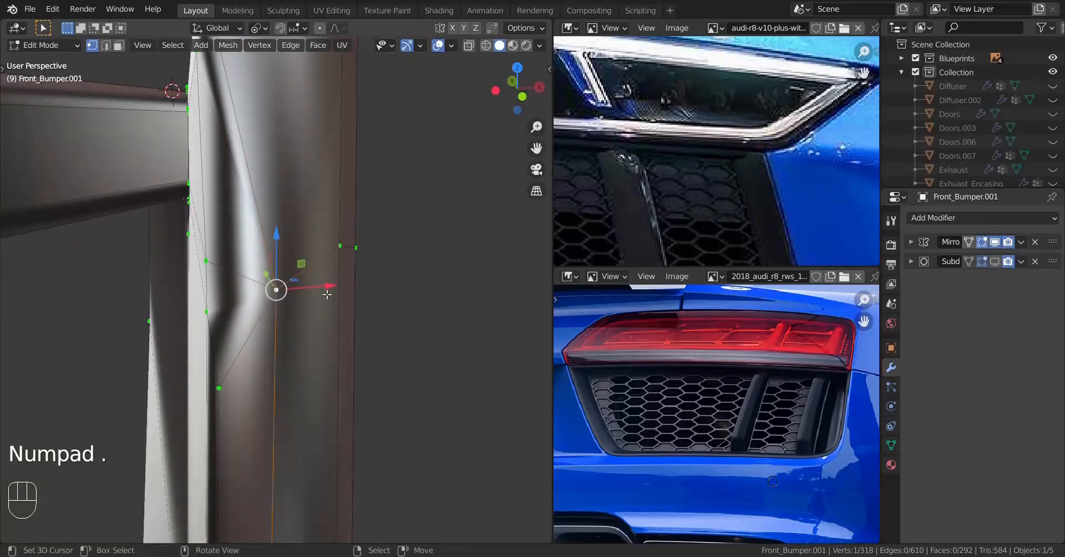
pyautogui.press('g')
pyautogui.press('g')
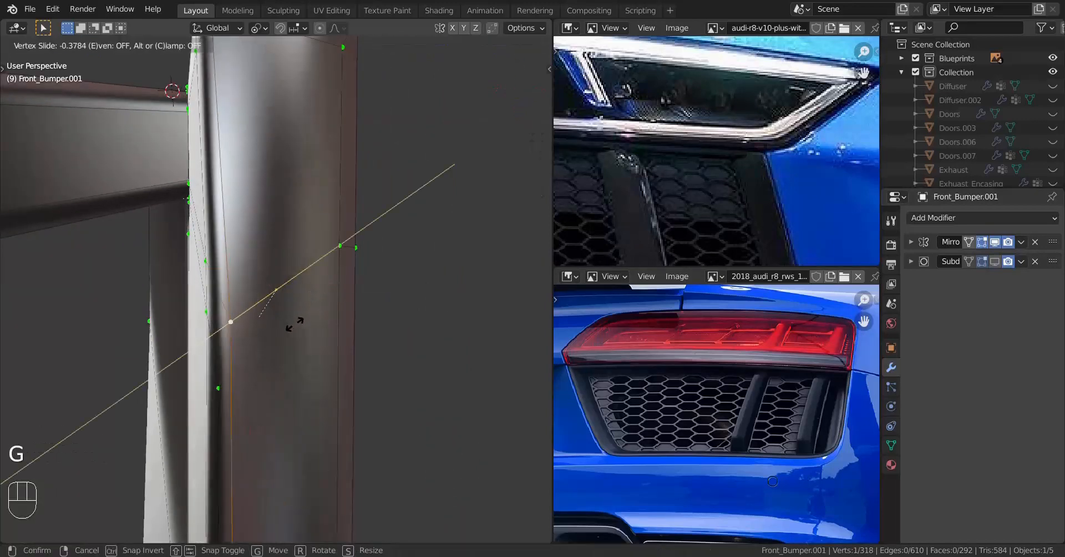
pyautogui.press('shift')
pyautogui.rightClick(344, 311)
pyautogui.moveTo(344, 310); pyautogui.dragTo(332, 328, button='middle')
pyautogui.moveTo(274, 354); pyautogui.dragTo(200, 324, button='middle')
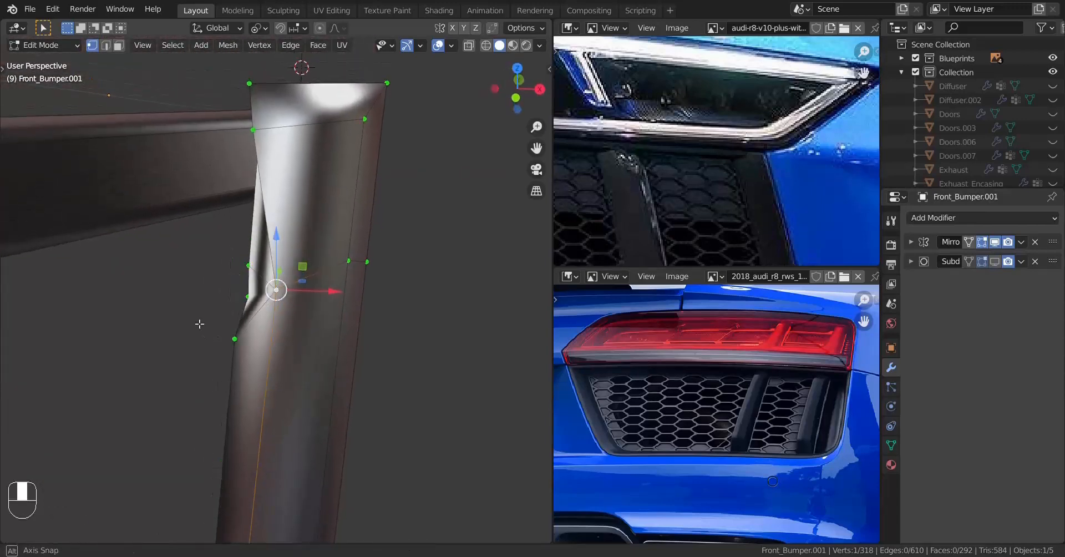
pyautogui.keyDown('shift'); pyautogui.click(292, 314); pyautogui.keyUp('shift')
pyautogui.moveTo(291, 314); pyautogui.dragTo(221, 346, button='middle')
# Step: Check the smoothed shading of the inset lip and corner in object and edit mode from near and far
pyautogui.press('Tab')
pyautogui.scroll(-6, 221, 336)
pyautogui.keyDown('shift'); pyautogui.moveTo(277, 329); pyautogui.dragTo(302, 319, button='middle'); pyautogui.keyUp('shift')
pyautogui.scroll(5, 290, 333)
pyautogui.press('Tab')
pyautogui.press('a')
pyautogui.press('a')
pyautogui.press('a')
pyautogui.press('a')
pyautogui.scroll(-5, 291, 345)
pyautogui.press('Tab')
pyautogui.moveTo(237, 331); pyautogui.dragTo(339, 305, button='middle')
# Step: Unhide all objects and examine how the vent frame fits into the front bumper
pyautogui.press('a')
pyautogui.press('a')
pyautogui.hotkey('alt', 'h')
pyautogui.press('a')
pyautogui.press('a')
pyautogui.press('a')
pyautogui.scroll(-3, 664, 224)
pyautogui.scroll(4, 664, 224)
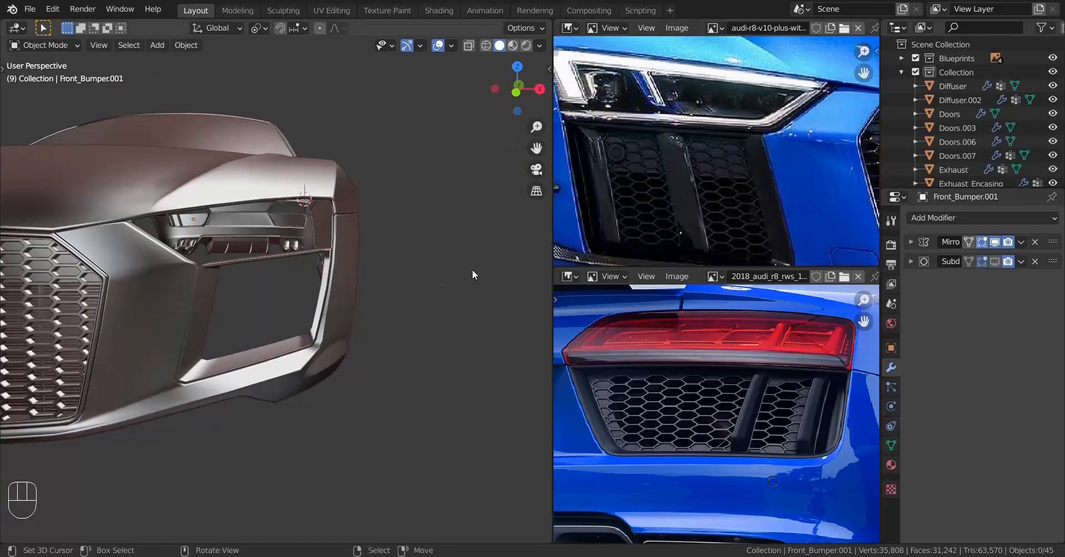
pyautogui.moveTo(399, 288); pyautogui.dragTo(375, 293, button='middle')
pyautogui.scroll(3, 375, 293)
pyautogui.keyDown('shift'); pyautogui.moveTo(325, 322); pyautogui.dragTo(354, 308, button='middle'); pyautogui.keyUp('shift')
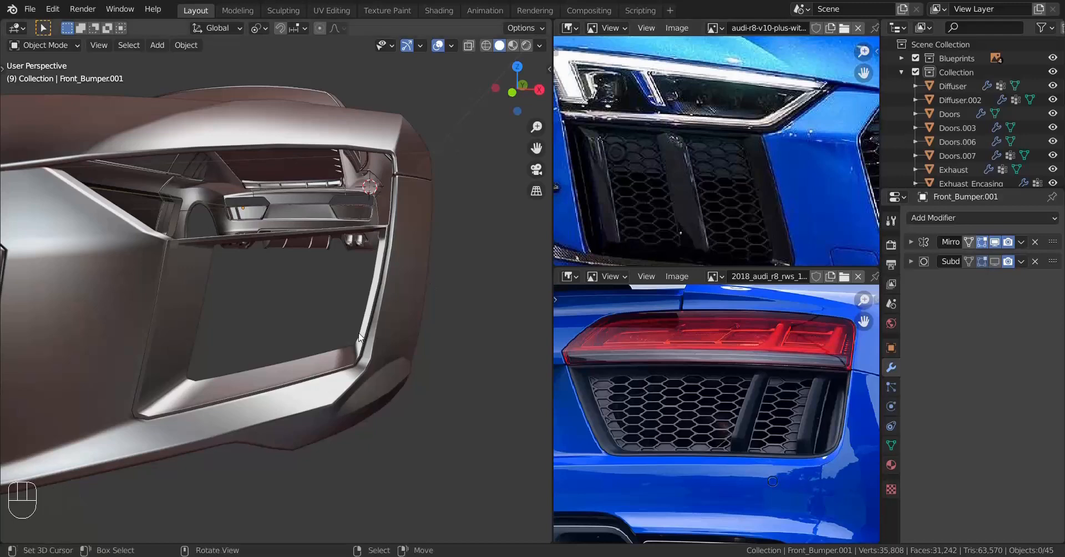
pyautogui.press('KP_1')
pyautogui.moveTo(343, 334); pyautogui.dragTo(234, 366, button='middle')
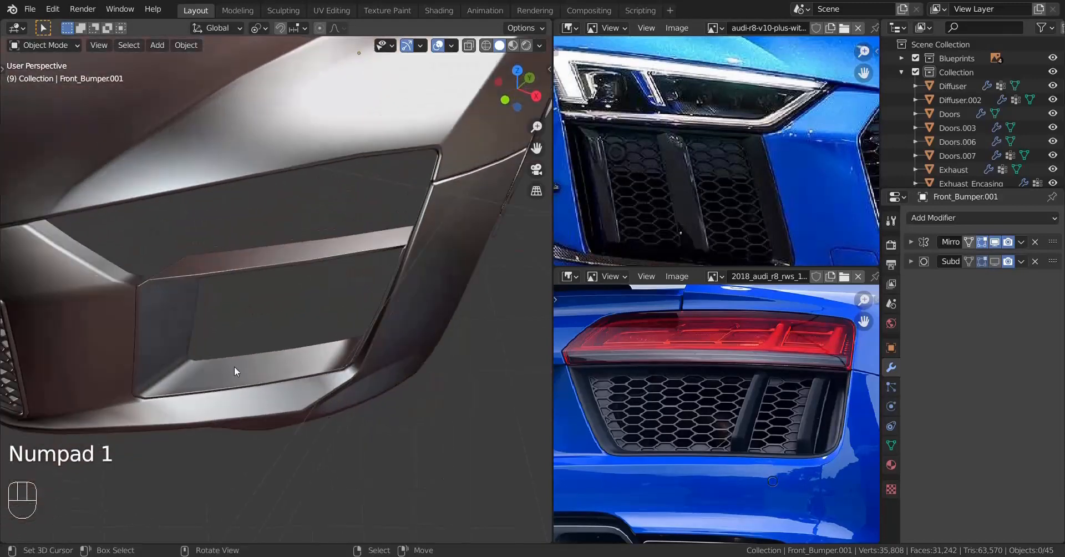
# Step: Hide everything except the front bumper and vent frame, and select the vent frame in front view
pyautogui.rightClick(195, 330)
pyautogui.keyDown('shift'); pyautogui.rightClick(371, 345); pyautogui.keyUp('shift')
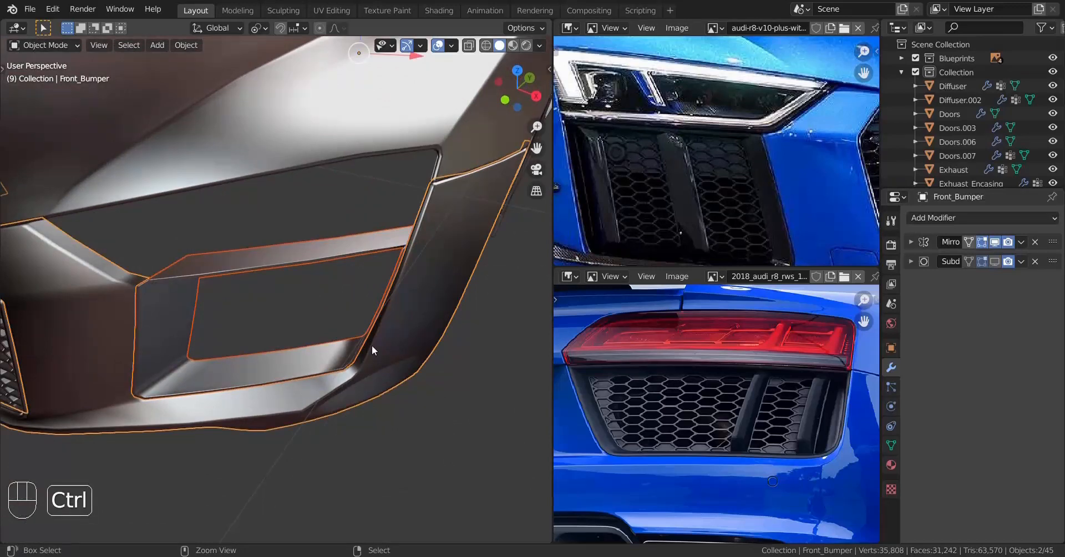
pyautogui.hotkey('ctrl', 'i')
pyautogui.press('h')
pyautogui.moveTo(314, 309); pyautogui.dragTo(155, 246, button='middle')
pyautogui.rightClick(156, 250)
pyautogui.press('KP_1')
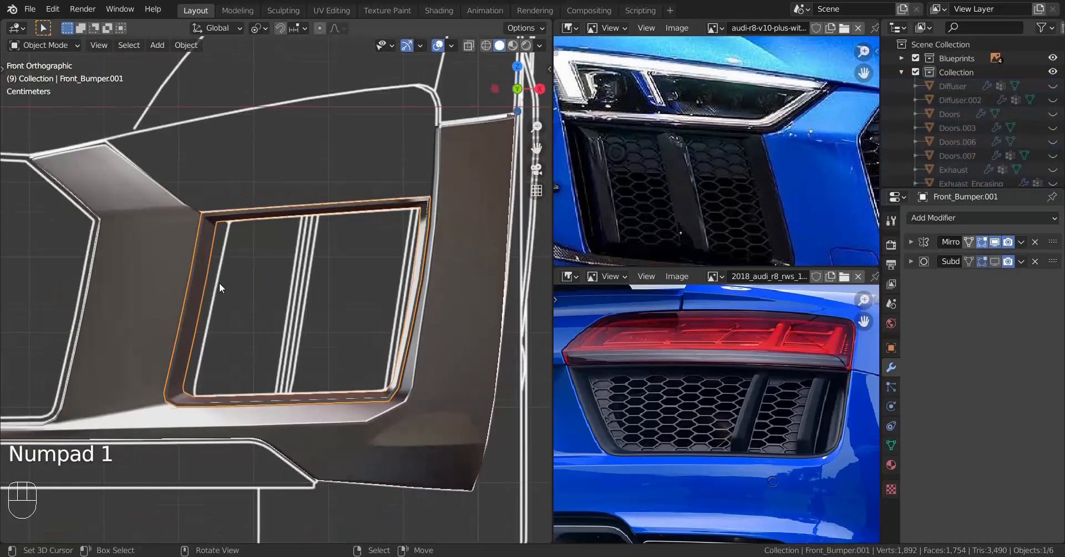
# Step: Duplicate the edge along the frame's top wall above the blueprint's vertical bars and move the copy away from the lip
pyautogui.scroll(4, 237, 300)
pyautogui.keyDown('shift'); pyautogui.moveTo(256, 278); pyautogui.dragTo(233, 317, button='middle'); pyautogui.keyUp('shift')
pyautogui.scroll(1, 335, 305)
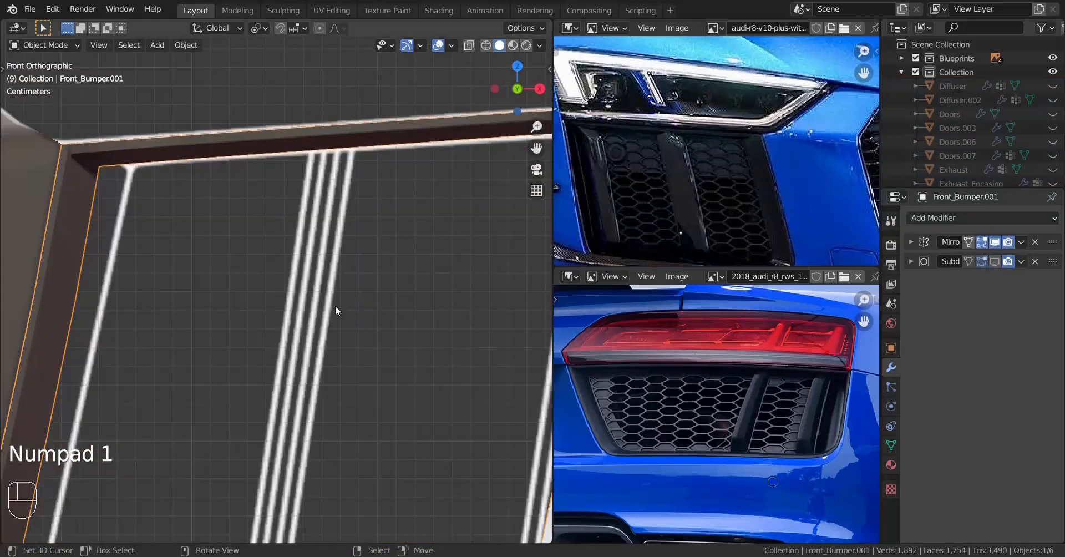
pyautogui.scroll(-2, 340, 300)
pyautogui.press('Tab')
pyautogui.press('z')
pyautogui.scroll(4, 302, 207)
pyautogui.press('z')
pyautogui.moveTo(312, 213); pyautogui.dragTo(399, 183, button='middle')
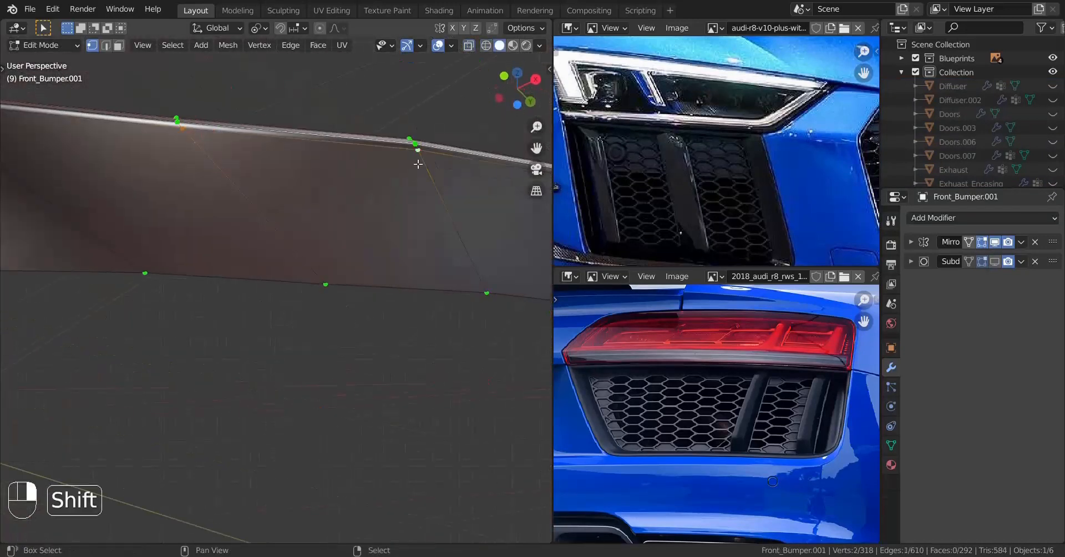
pyautogui.hotkey('shift', 'd')
pyautogui.press('g')
pyautogui.click(408, 305)
# Step: Slide the duplicated edge's inner vertex in wireframe front view so the edge lines up with the blueprint's central vertical bars
pyautogui.moveTo(408, 307); pyautogui.dragTo(299, 324, button='middle')
pyautogui.press('KP_1')
pyautogui.press('z')
pyautogui.scroll(4, 294, 302)
pyautogui.rightClick(287, 283)
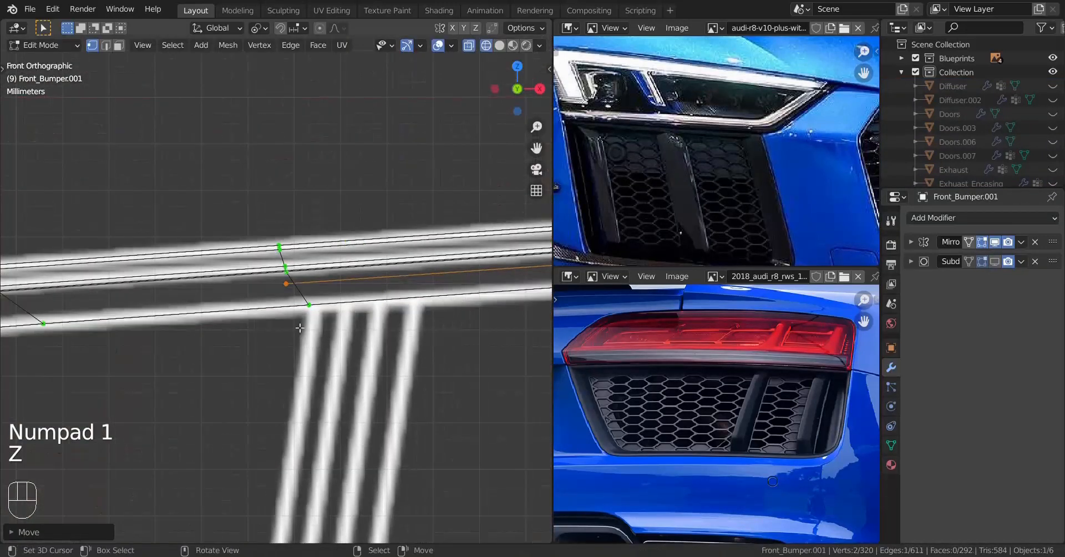
pyautogui.press('g')
pyautogui.press('g')
pyautogui.click(288, 289)
pyautogui.click(166, 384)
pyautogui.press('z')
pyautogui.moveTo(167, 381); pyautogui.dragTo(254, 259, button='middle')
# Step: Extrude the aligned edge down to the frame's bottom wall along the blueprint's slanted central bar and adjust its lower end in depth
pyautogui.keyDown('shift'); pyautogui.rightClick(222, 233); pyautogui.keyUp('shift')
pyautogui.press('KP_1')
pyautogui.scroll(-6, 264, 311)
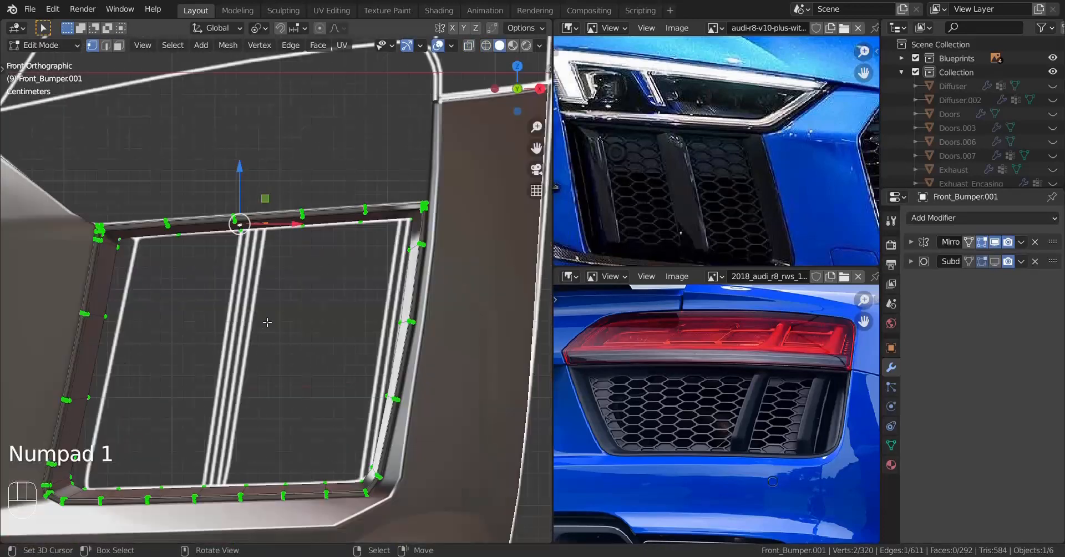
pyautogui.keyDown('shift'); pyautogui.moveTo(266, 321); pyautogui.dragTo(268, 288, button='middle'); pyautogui.keyUp('shift')
pyautogui.press('z')
pyautogui.press('e')
pyautogui.press('z')
pyautogui.moveTo(207, 458); pyautogui.dragTo(266, 355, button='middle')
pyautogui.moveTo(273, 337); pyautogui.dragTo(261, 348)
pyautogui.moveTo(261, 348); pyautogui.dragTo(250, 415, button='middle')
pyautogui.moveTo(254, 414); pyautogui.dragTo(270, 411)
pyautogui.moveTo(270, 411); pyautogui.dragTo(355, 311, button='middle')
pyautogui.keyDown('shift'); pyautogui.moveTo(355, 288); pyautogui.dragTo(357, 310, button='middle'); pyautogui.keyUp('shift')
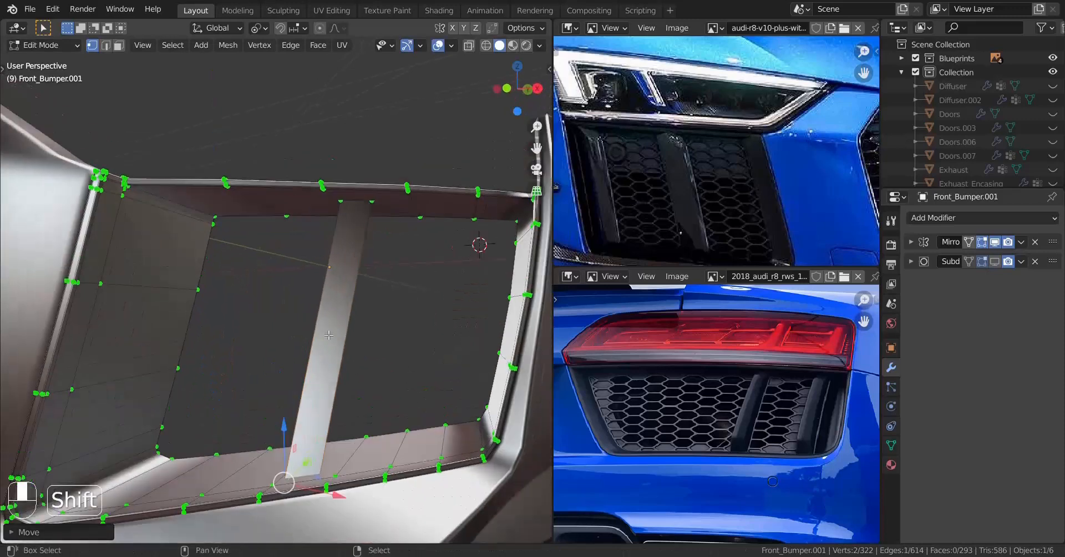
# Step: Raise the bar strip's two upper vertices into the top wall and add a vertical loop cut down its middle
pyautogui.scroll(1, 355, 222)
pyautogui.rightClick(356, 178)
pyautogui.keyDown('shift'); pyautogui.rightClick(395, 180); pyautogui.keyUp('shift')
pyautogui.moveTo(397, 123); pyautogui.dragTo(400, 117)
pyautogui.press('z')
pyautogui.hotkey('ctrl', 'r')
pyautogui.click(373, 181)
pyautogui.rightClick(374, 180)
pyautogui.moveTo(366, 222); pyautogui.dragTo(272, 277, button='middle')
# Step: Extrude the whole bar strip along the Y axis to give it depth
pyautogui.press('l')
pyautogui.press('e')
pyautogui.press('y')
pyautogui.click(291, 293)
# Step: Delete the extruded bar's back faces and middle back vertices, leaving only its front and side faces
pyautogui.press('x')
pyautogui.click(458, 169)
pyautogui.rightClick(297, 145)
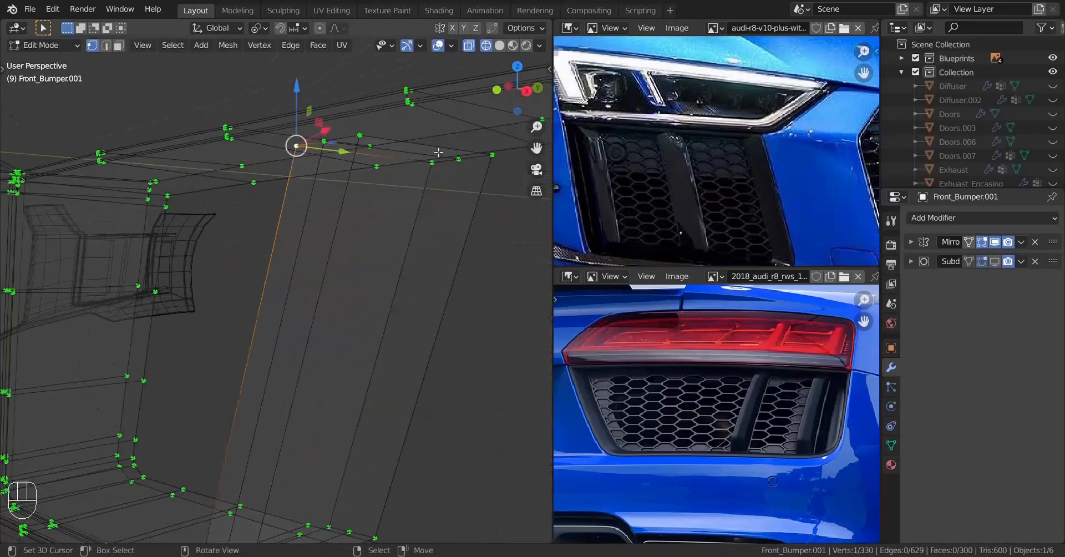
pyautogui.press('x')
pyautogui.rightClick(230, 416)
pyautogui.keyDown('ctrl'); pyautogui.rightClick(389, 387); pyautogui.keyUp('ctrl')
pyautogui.press('x')
pyautogui.click(473, 329)
pyautogui.scroll(-3, 389, 333)
pyautogui.moveTo(333, 344); pyautogui.dragTo(358, 333, button='middle')
pyautogui.press('z')
pyautogui.press('a')
pyautogui.press('a')
pyautogui.press('a')
pyautogui.press('a')
# Step: Add horizontal loop cuts around the bar near its upper and lower ends
pyautogui.hotkey('ctrl', 'r')
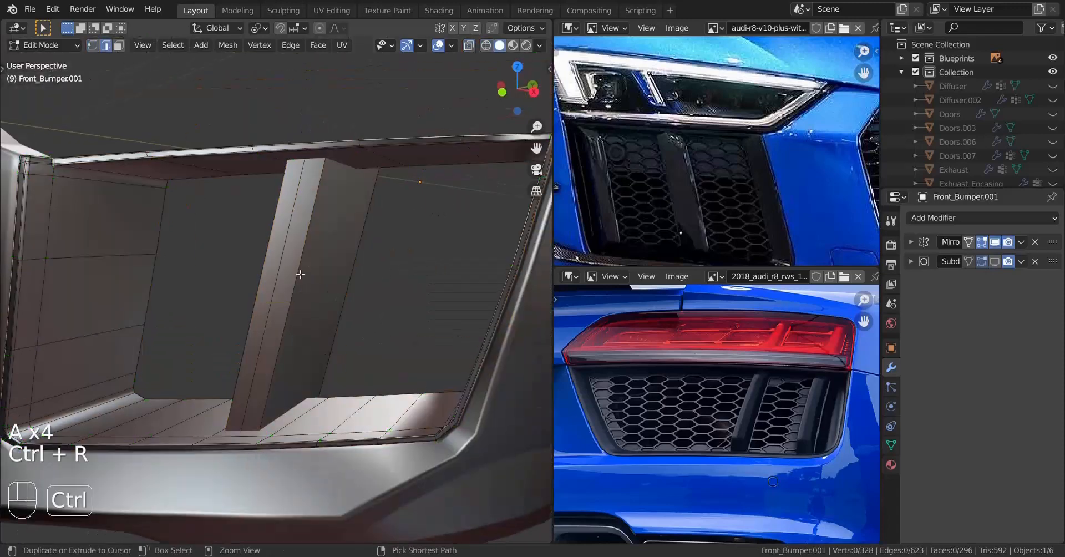
pyautogui.keyDown('alt'); pyautogui.keyDown('shift'); pyautogui.rightClick(305, 390); pyautogui.keyUp('shift'); pyautogui.keyUp('alt')
pyautogui.press('x')
pyautogui.click(377, 442)
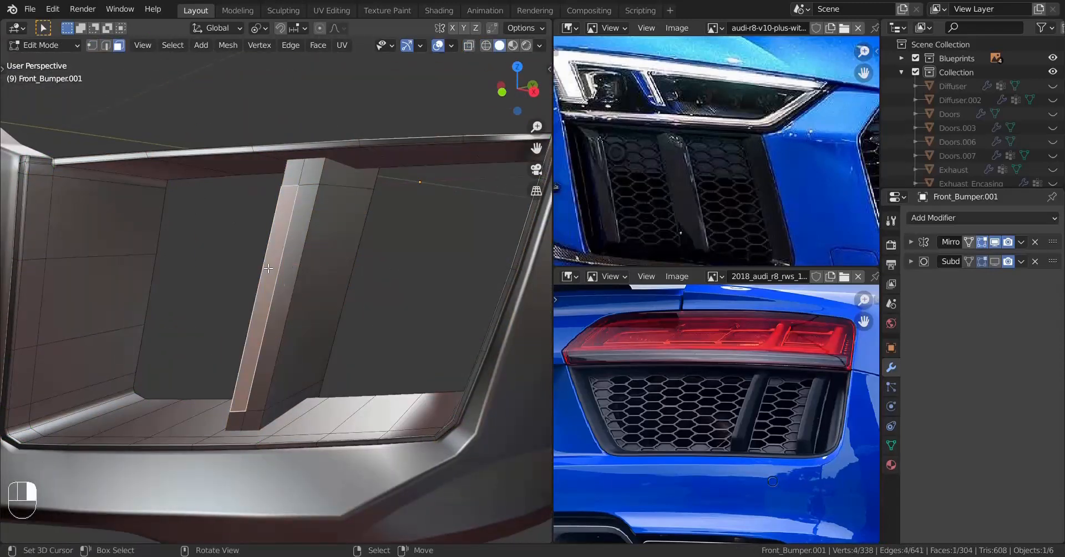
# Step: Move the bar's two long front faces between the horizontal cuts forward so both ends slope toward the frame
pyautogui.keyDown('shift'); pyautogui.rightClick(289, 269); pyautogui.keyUp('shift')
pyautogui.moveTo(291, 271); pyautogui.dragTo(288, 301, button='middle')
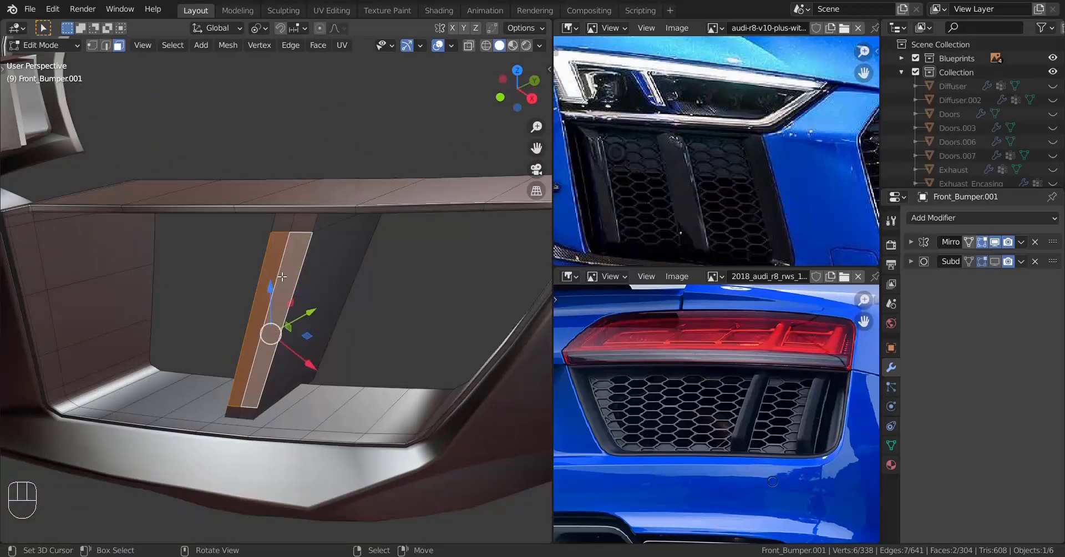
pyautogui.moveTo(275, 285); pyautogui.dragTo(227, 294, button='middle')
pyautogui.moveTo(264, 315); pyautogui.dragTo(258, 349)
pyautogui.moveTo(257, 349); pyautogui.dragTo(208, 311, button='middle')
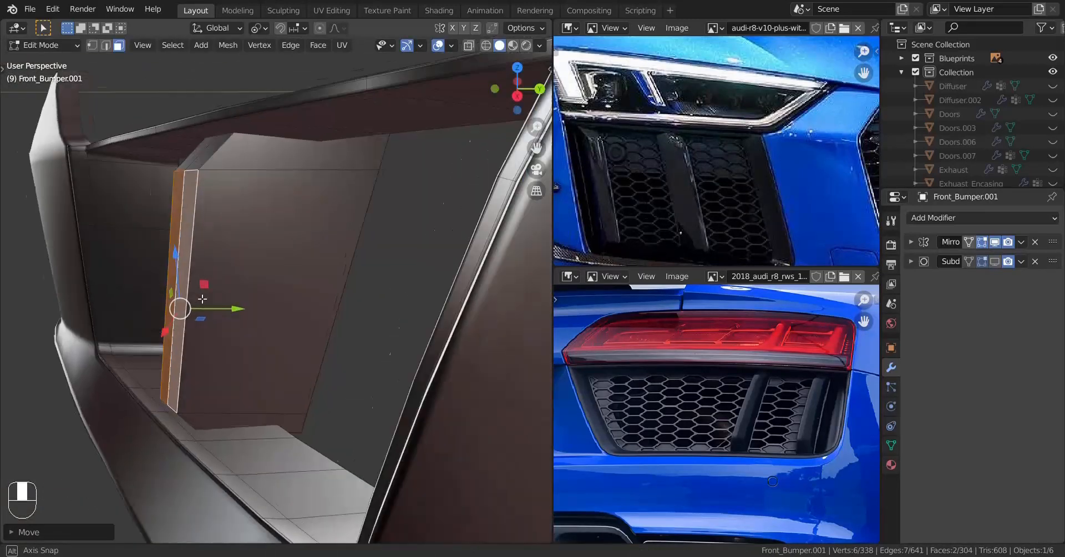
pyautogui.moveTo(237, 308); pyautogui.dragTo(208, 321)
pyautogui.press('Tab')
pyautogui.moveTo(194, 327); pyautogui.dragTo(291, 268, button='middle')
# Step: Select a long vertical edge on the bar's front and shift it slightly back along Y
pyautogui.press('Tab')
pyautogui.click(106, 46)
pyautogui.rightClick(316, 311)
pyautogui.moveTo(304, 311); pyautogui.dragTo(254, 281, button='middle')
pyautogui.moveTo(257, 305); pyautogui.dragTo(266, 304)
pyautogui.moveTo(244, 277)
pyautogui.mouseDown(button='middle')
pyautogui.moveTo(206, 274)
pyautogui.moveTo(236, 280)
pyautogui.mouseUp(button='middle')
pyautogui.moveTo(290, 302); pyautogui.dragTo(294, 304)
# Step: Shift the matching vertices at the bar's upper and lower ends slightly back along Y
pyautogui.click(92, 46)
pyautogui.rightClick(264, 149)
pyautogui.press('z')
pyautogui.keyDown('shift'); pyautogui.rightClick(215, 416); pyautogui.keyUp('shift')
pyautogui.press('z')
pyautogui.moveTo(270, 413); pyautogui.dragTo(277, 412)
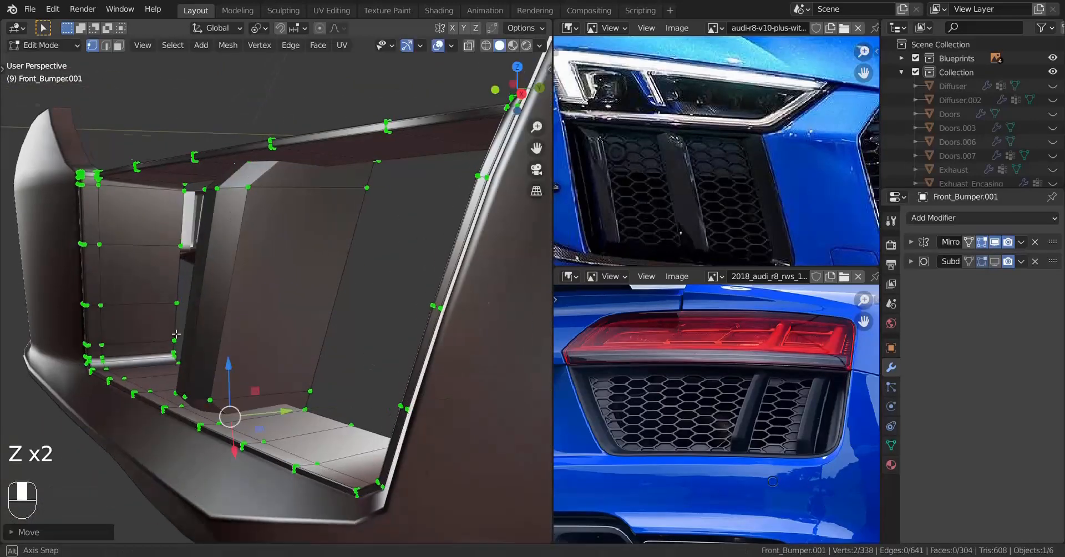
# Step: Apply smooth shading to the vent frame and its new bar
pyautogui.press('Tab')
pyautogui.click(183, 44)
pyautogui.click(213, 298)
pyautogui.press('Tab')
# Step: Add vertical support loop cuts tight beside the bar's long edges to sharpen its corners
pyautogui.hotkey('ctrl', 'r')
pyautogui.click(377, 130)
pyautogui.click(347, 118)
pyautogui.hotkey('ctrl', 'r')
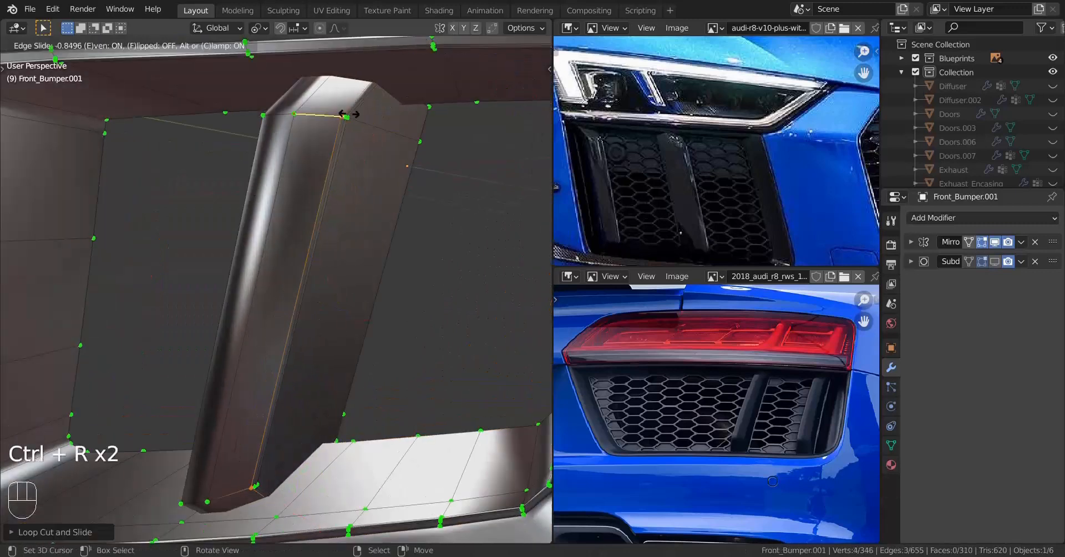
pyautogui.click(314, 128)
pyautogui.hotkey('ctrl', 'r')
pyautogui.moveTo(294, 136); pyautogui.dragTo(360, 161, button='middle')
pyautogui.click(308, 113)
pyautogui.hotkey('ctrl', 'r')
pyautogui.hotkey('ctrl', 'r')
pyautogui.press('Tab')
pyautogui.press('a')
pyautogui.press('a')
pyautogui.press('a')
pyautogui.moveTo(281, 285); pyautogui.dragTo(284, 305, button='middle')
pyautogui.click(284, 305)
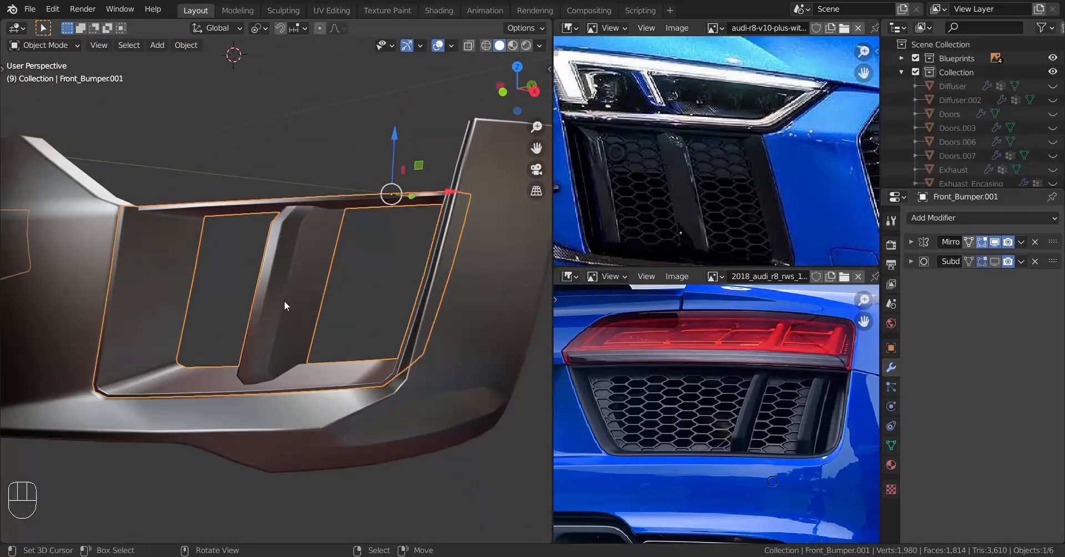
# Step: Duplicate the finished bar along X onto the blueprint's outer vertical bars beside the frame's outer wall
pyautogui.press('Tab')
pyautogui.press('z')
pyautogui.press('l')
pyautogui.hotkey('shift', 'd')
pyautogui.press('x')
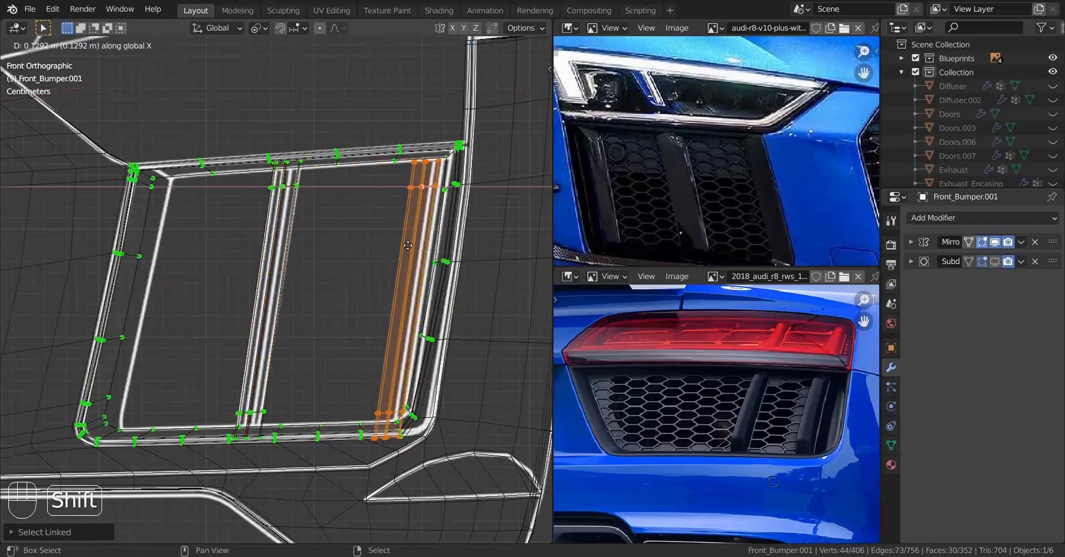
pyautogui.click(483, 208)
# Step: Move the copied bar along Y to fit its depth to the frame's outer side
pyautogui.press('z')
pyautogui.moveTo(477, 211)
pyautogui.mouseDown(button='middle')
pyautogui.moveTo(355, 244)
pyautogui.moveTo(377, 294)
pyautogui.moveTo(414, 316)
pyautogui.moveTo(407, 305)
pyautogui.mouseUp(button='middle')
pyautogui.press('g')
pyautogui.press('y')
pyautogui.click(223, 258)
pyautogui.press('KP_1')
pyautogui.scroll(-1, 222, 258)
pyautogui.click(349, 273)
pyautogui.press('g')
pyautogui.press('y')
pyautogui.click(377, 291)
# Step: Check the copied bar in object mode and readjust its Y position so it sits inside the frame's outer wall
pyautogui.press('Tab')
pyautogui.moveTo(407, 305); pyautogui.dragTo(333, 311, button='middle')
pyautogui.scroll(-3, 288, 349)
pyautogui.press('a')
pyautogui.press('a')
pyautogui.press('a')
pyautogui.scroll(3, 311, 335)
pyautogui.press('Tab')
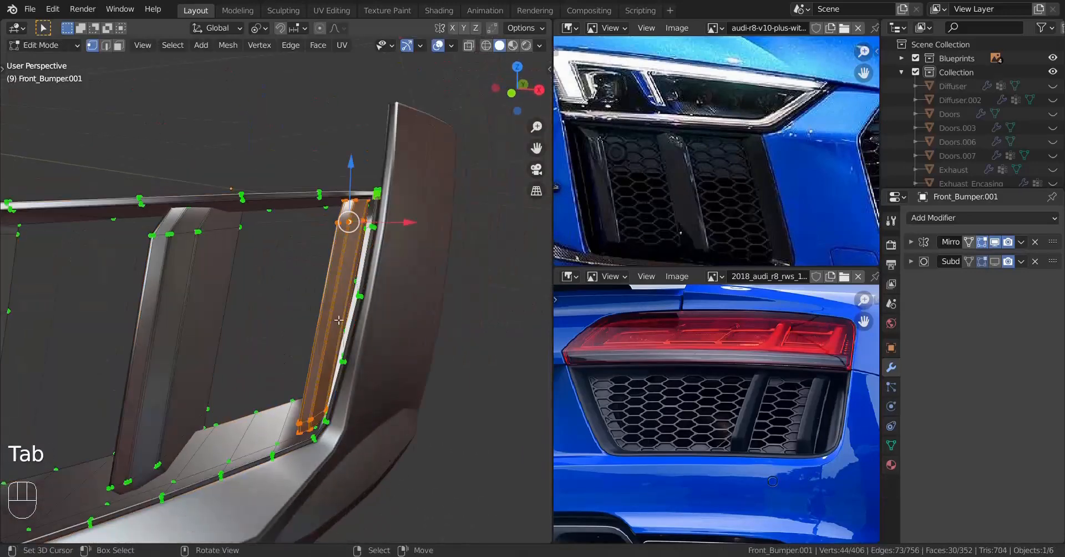
pyautogui.press('g')
pyautogui.press('y')
pyautogui.moveTo(359, 258); pyautogui.dragTo(322, 388, button='middle')
pyautogui.click(364, 319)
pyautogui.hotkey('ctrl', 'z')
pyautogui.press('g')
pyautogui.press('y')
pyautogui.click(358, 319)
# Step: Clear the selection, return to object mode and save the file
pyautogui.press('a')
pyautogui.press('a')
pyautogui.press('a')
pyautogui.press('Tab')
pyautogui.hotkey('ctrl', 's')
pyautogui.hotkey('ctrl', 's')
pyautogui.scroll(-3, 292, 351)
pyautogui.scroll(3, 321, 389)
# Step: Add a loop cut around the frame's inner walls and slide it toward the front lip
pyautogui.press('Tab')
pyautogui.hotkey('ctrl', 'r')
pyautogui.click(321, 414)
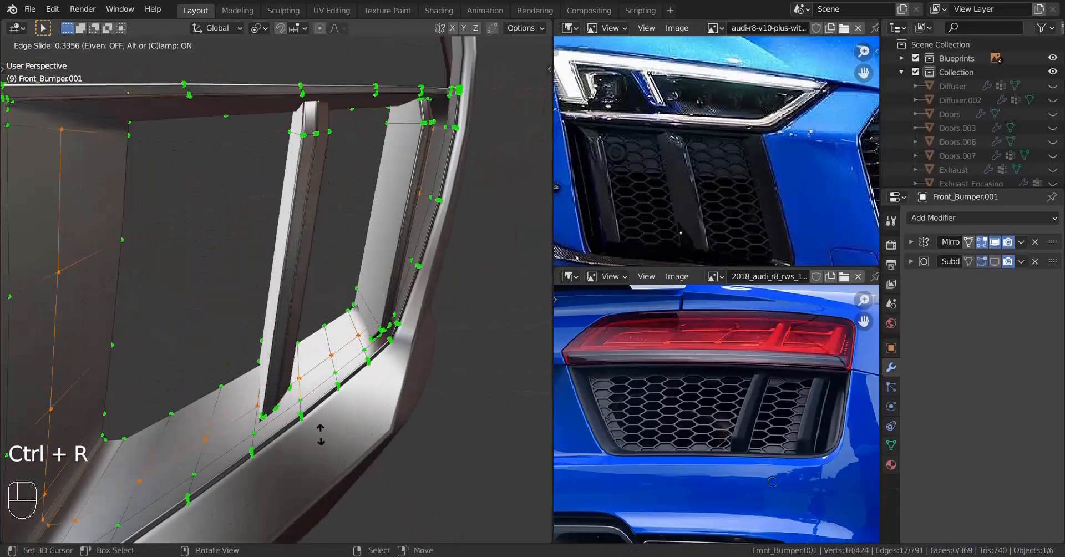
pyautogui.press('Tab')
pyautogui.press('Tab')
pyautogui.press('x')
pyautogui.click(333, 373)
pyautogui.press('Tab')
pyautogui.press('Tab')
pyautogui.press('Tab')
pyautogui.press('Tab')
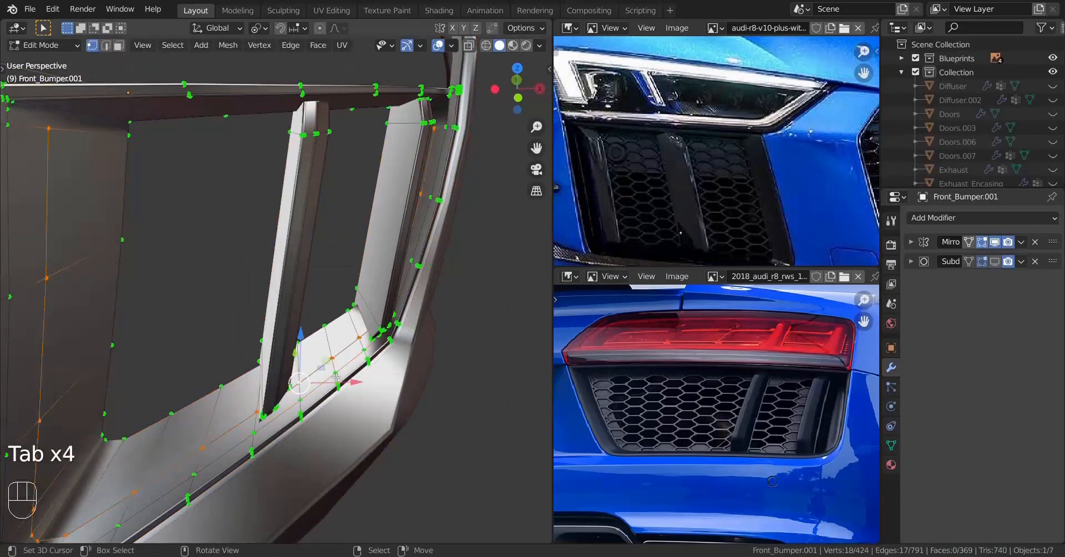
# Step: Replace the separated inner walls' Subdivision modifier with a Solidify modifier
pyautogui.press('x')
pyautogui.press('Tab')
pyautogui.press('Tab')
pyautogui.press('a')
pyautogui.scroll(-3, 311, 366)
pyautogui.moveTo(311, 366); pyautogui.dragTo(294, 355, button='middle')
pyautogui.scroll(3, 266, 366)
pyautogui.keyDown('alt'); pyautogui.rightClick(244, 379); pyautogui.keyUp('alt')
pyautogui.moveTo(226, 391); pyautogui.dragTo(210, 379, button='middle')
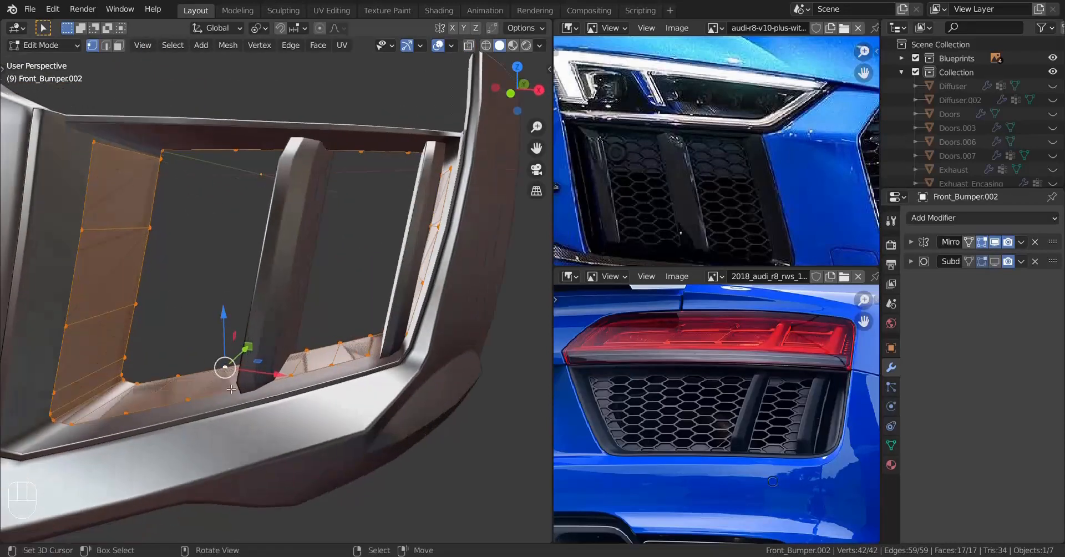
pyautogui.press('Tab')
pyautogui.click(982, 218)
pyautogui.click(762, 420)
# Step: Select the whole inner-wall mesh and recalculate its normals
pyautogui.moveTo(297, 358); pyautogui.dragTo(311, 356, button='middle')
pyautogui.press('Tab')
pyautogui.press('a')
pyautogui.hotkey('shift', 'n')
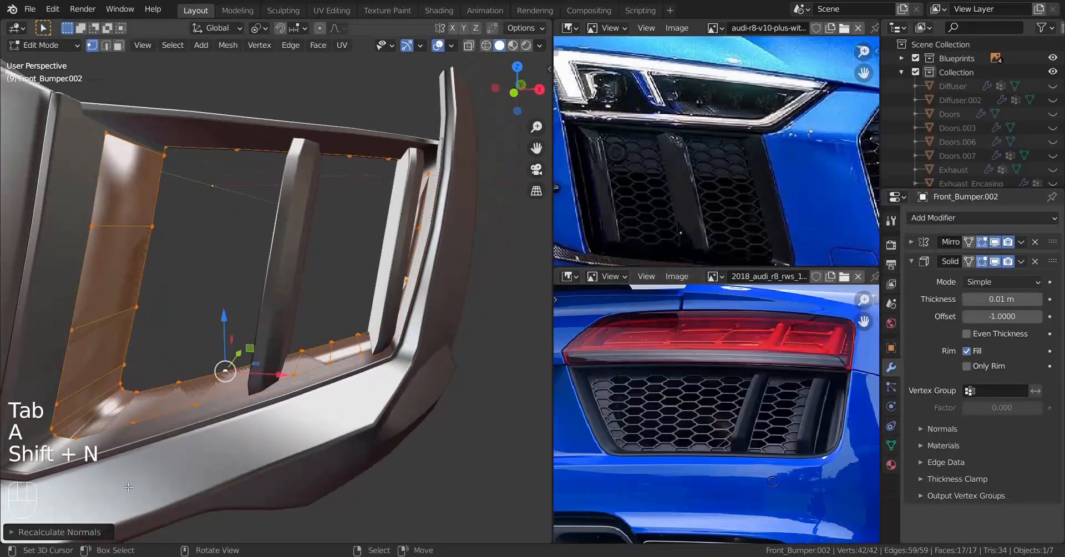
# Step: Try to reduce the separated inner walls to their front edge loop by deleting the rear geometry
pyautogui.press('z')
pyautogui.moveTo(166, 407); pyautogui.dragTo(217, 225, button='middle')
pyautogui.rightClick(218, 221)
pyautogui.keyDown('ctrl'); pyautogui.rightClick(297, 84); pyautogui.keyUp('ctrl')
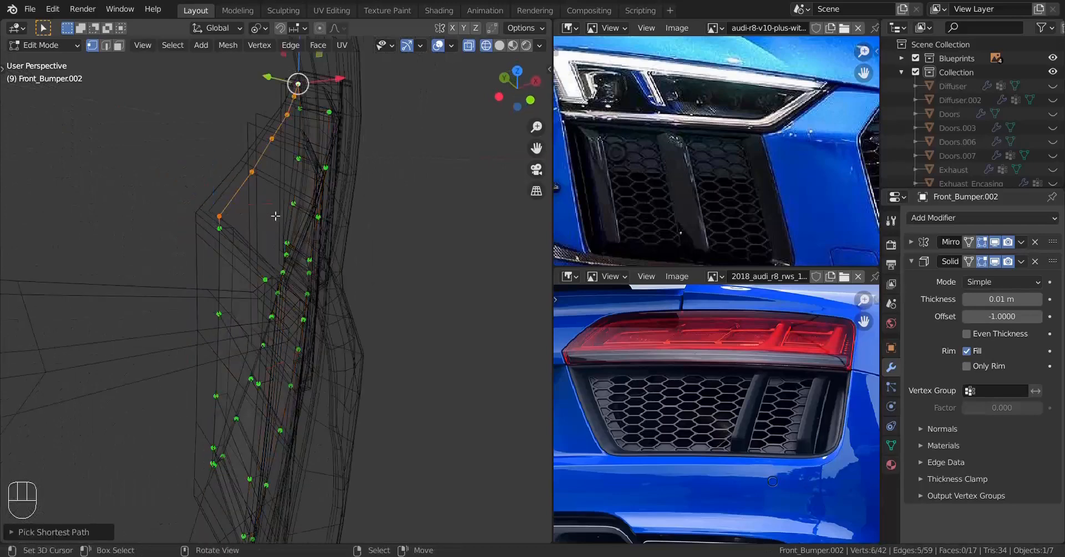
pyautogui.press('e')
pyautogui.click(302, 106)
pyautogui.moveTo(302, 106)
pyautogui.mouseDown(button='middle')
pyautogui.moveTo(215, 219)
pyautogui.moveTo(162, 201)
pyautogui.mouseUp(button='middle')
pyautogui.press('x')
pyautogui.click(166, 222)
pyautogui.keyDown('alt'); pyautogui.keyDown('shift'); pyautogui.rightClick(177, 281); pyautogui.keyUp('shift'); pyautogui.keyUp('alt')
pyautogui.press('x')
pyautogui.click(182, 272)
pyautogui.press('z')
pyautogui.press('a')
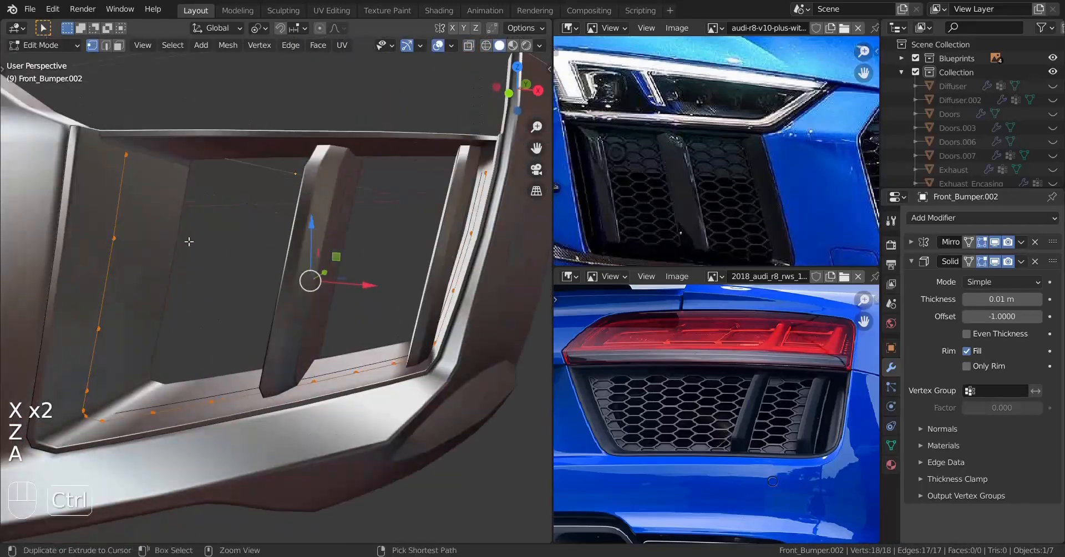
# Step: Undo the deletions on the separated inner walls
pyautogui.press('z')
pyautogui.hotkey('ctrl', 'z')
pyautogui.hotkey('ctrl', 'z')
pyautogui.hotkey('ctrl', 'z')
pyautogui.hotkey('ctrl', 'z')
pyautogui.hotkey('ctrl', 'z')
pyautogui.hotkey('ctrl', 'z')
pyautogui.hotkey('ctrl', 'z')
pyautogui.press('x')
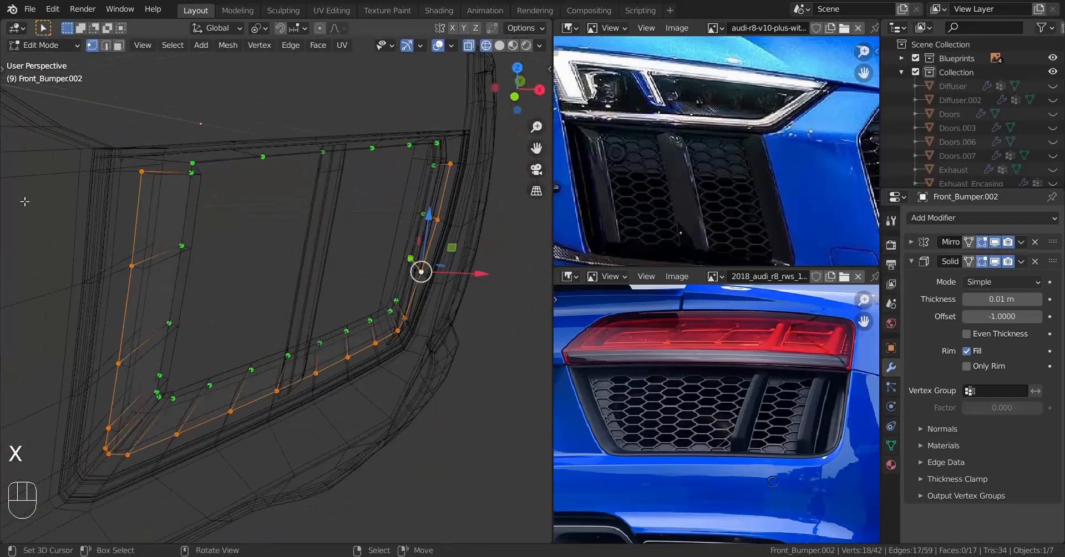
# Step: Add a loop cut along the upper inner wall of the vent frame's mesh
pyautogui.press('Tab')
pyautogui.press('Tab')
pyautogui.press('z')
pyautogui.hotkey('ctrl', 'r')
pyautogui.click(161, 222)
pyautogui.press('z')
pyautogui.press('z')
pyautogui.hotkey('ctrl', 'r')
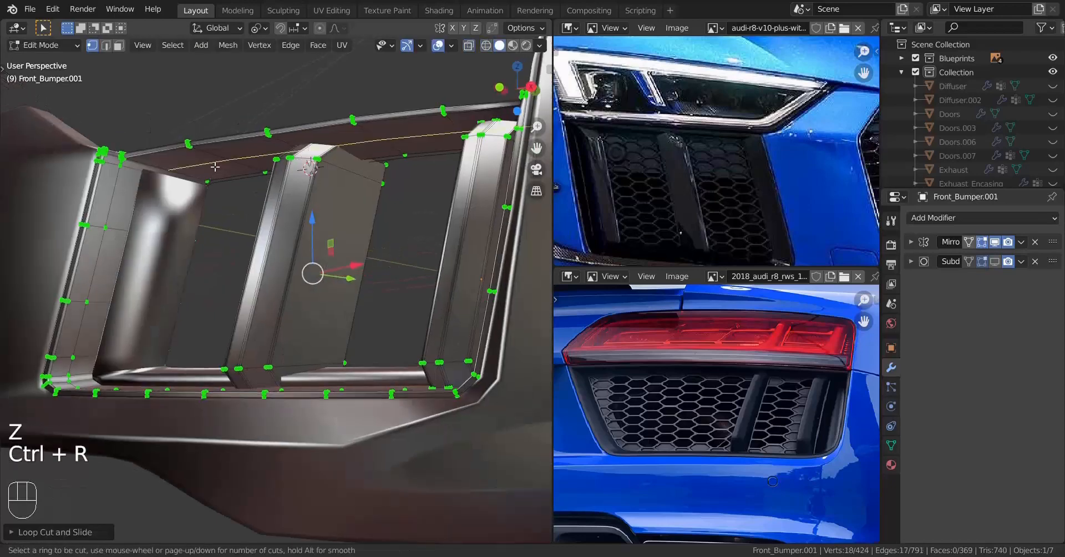
pyautogui.click(214, 168)
pyautogui.press('z')
pyautogui.press('z')
# Step: Delete the separated inner-wall object
pyautogui.press('Tab')
pyautogui.rightClick(195, 334)
pyautogui.press('x')
# Step: Connect the end vertices of the upper wall's loop cut to the side wall's loop at the frame's corner
pyautogui.press('Tab')
pyautogui.press('j')
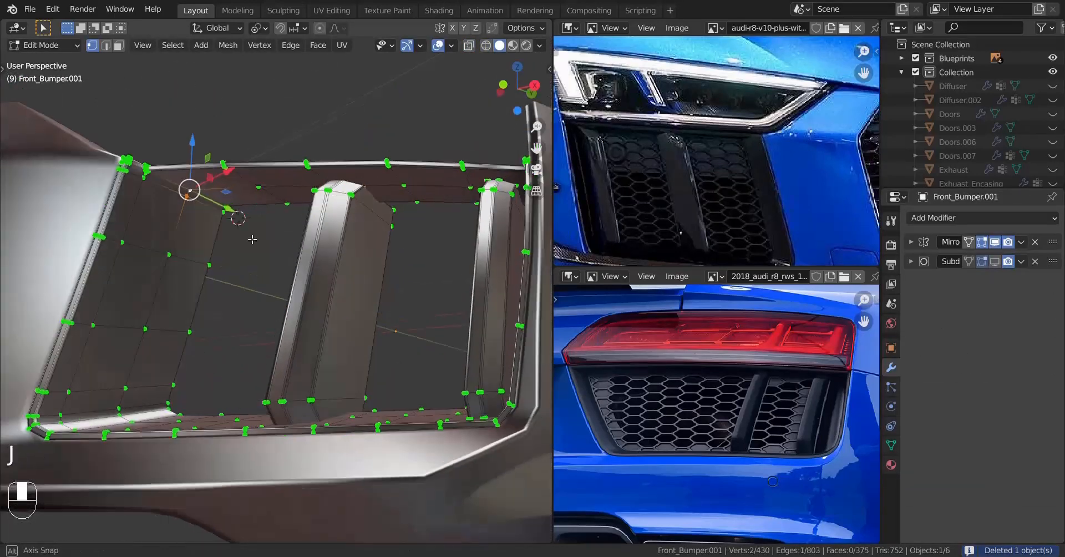
pyautogui.press('z')
pyautogui.press('a')
pyautogui.press('a')
pyautogui.press('a')
pyautogui.press('a')
pyautogui.moveTo(281, 198); pyautogui.dragTo(261, 211, button='middle')
pyautogui.keyDown('alt'); pyautogui.rightClick(344, 159); pyautogui.keyUp('alt')
pyautogui.hotkey('ctrl', 'z')
pyautogui.hotkey('ctrl', 'z')
# Step: Select the rear strip of inner-wall faces all around the vent frame and separate it into its own object
pyautogui.scroll(-5, 278, 277)
pyautogui.keyDown('ctrl'); pyautogui.moveTo(43, 202); pyautogui.dragTo(300, 469); pyautogui.keyUp('ctrl')
pyautogui.scroll(5, 299, 388)
pyautogui.keyDown('ctrl'); pyautogui.moveTo(430, 491); pyautogui.dragTo(310, 272); pyautogui.keyUp('ctrl')
pyautogui.moveTo(357, 420); pyautogui.dragTo(381, 401, button='middle')
pyautogui.click(321, 195)
pyautogui.keyDown('ctrl'); pyautogui.keyDown('alt'); pyautogui.rightClick(326, 248); pyautogui.keyUp('alt'); pyautogui.keyUp('ctrl')
pyautogui.moveTo(311, 255); pyautogui.dragTo(216, 338, button='middle')
pyautogui.keyDown('alt'); pyautogui.rightClick(235, 364); pyautogui.keyUp('alt')
pyautogui.press('x')
pyautogui.click(239, 370)
pyautogui.press('Tab')
pyautogui.rightClick(233, 360)
pyautogui.press('Tab')
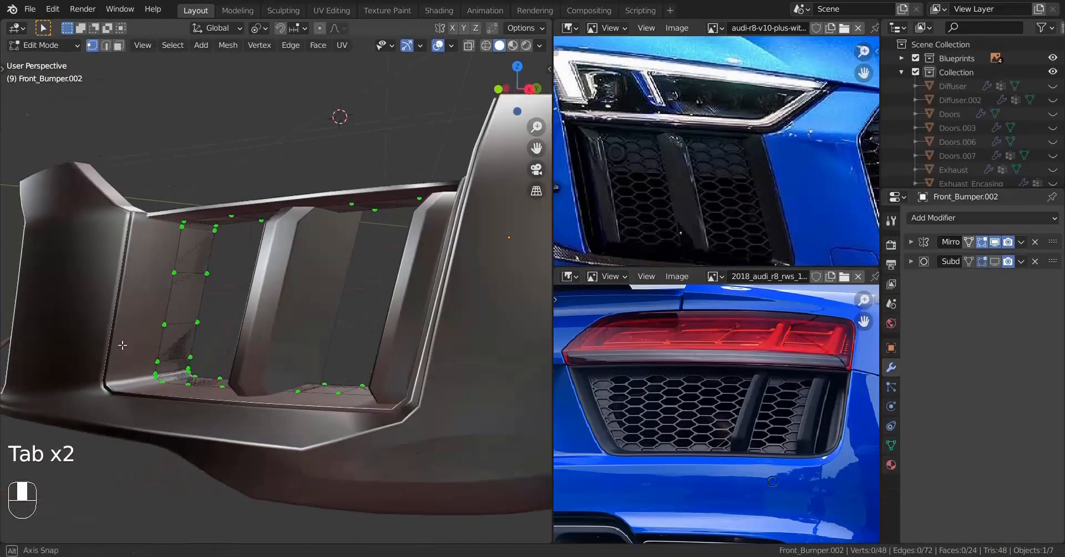
# Step: Slide the front edge loop of the separated inner walls toward the frame's front lip
pyautogui.keyDown('alt'); pyautogui.rightClick(161, 286); pyautogui.keyUp('alt')
pyautogui.press('g')
pyautogui.press('g')
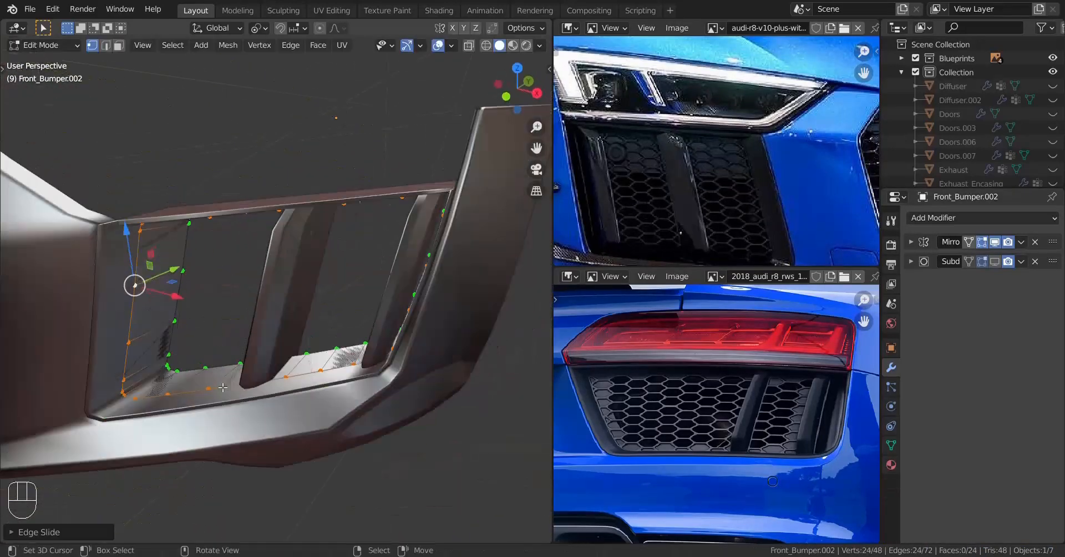
# Step: Replace the separated walls' Subdivision modifier with Solidify using Even Thickness, and recalculate the mesh normals
pyautogui.moveTo(223, 387); pyautogui.dragTo(294, 327, button='middle')
pyautogui.click(981, 217)
pyautogui.click(772, 488)
pyautogui.press('a')
pyautogui.scroll(3, 294, 327)
pyautogui.moveTo(294, 327); pyautogui.dragTo(233, 338, button='middle')
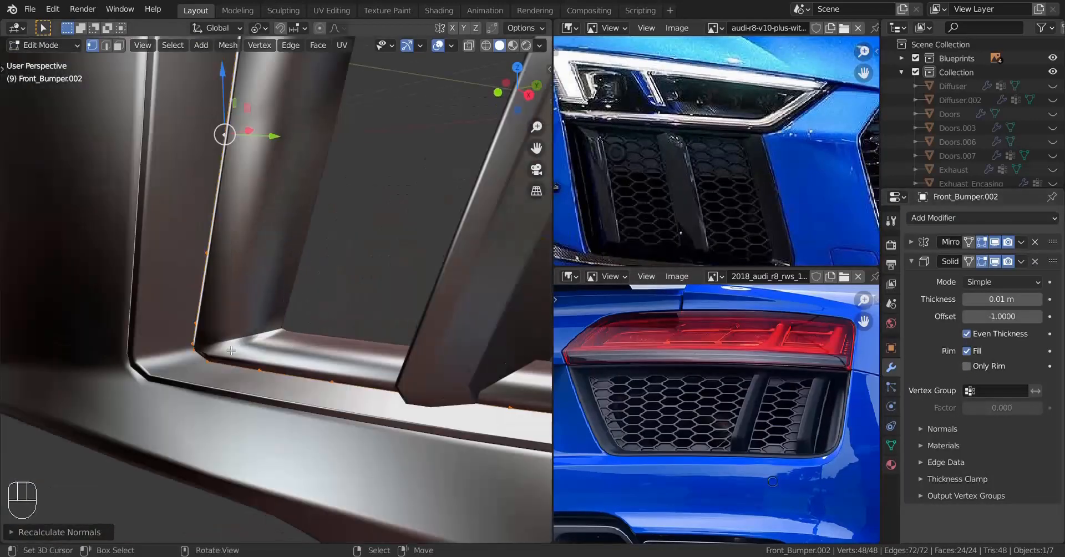
# Step: Add supporting loop cuts around the separated inner walls close to their edges
pyautogui.press('z')
pyautogui.hotkey('ctrl', 'r')
pyautogui.click(212, 338)
pyautogui.click(284, 289)
pyautogui.press('z')
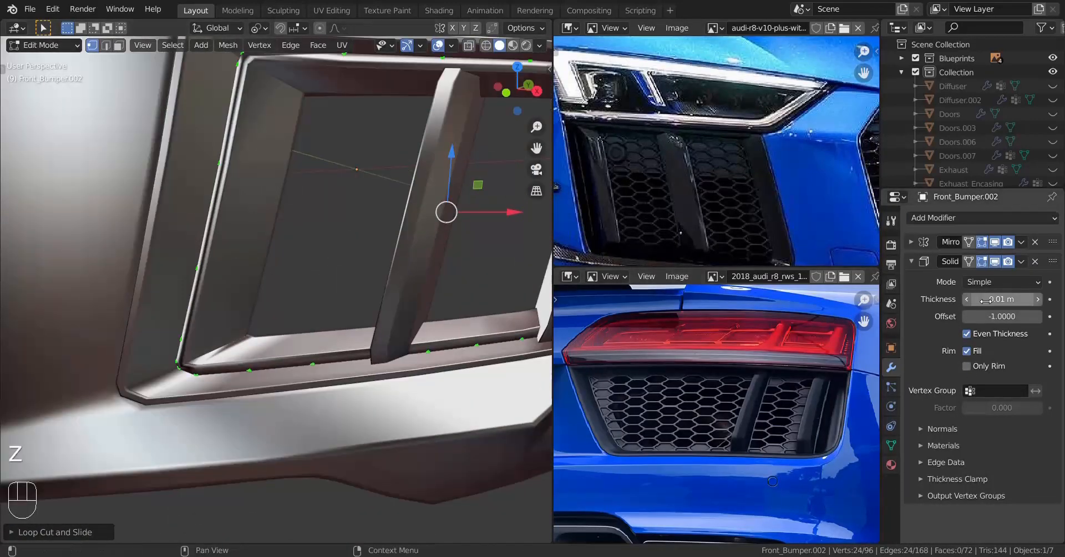
# Step: Set the Solidify thickness to 0.002 m and inspect the walls in object mode
pyautogui.doubleClick(1002, 299)
pyautogui.write('0.002')
pyautogui.press('Return')
pyautogui.press('Tab')
pyautogui.press('a')
pyautogui.press('a')
pyautogui.rightClick(316, 387)
pyautogui.keyDown('shift'); pyautogui.moveTo(317, 387); pyautogui.dragTo(329, 416, button='middle'); pyautogui.keyUp('shift')
# Step: Set the inner walls' Solidify thickness to 0.004 m and check the shape
pyautogui.doubleClick(1002, 299)
pyautogui.write('.0')
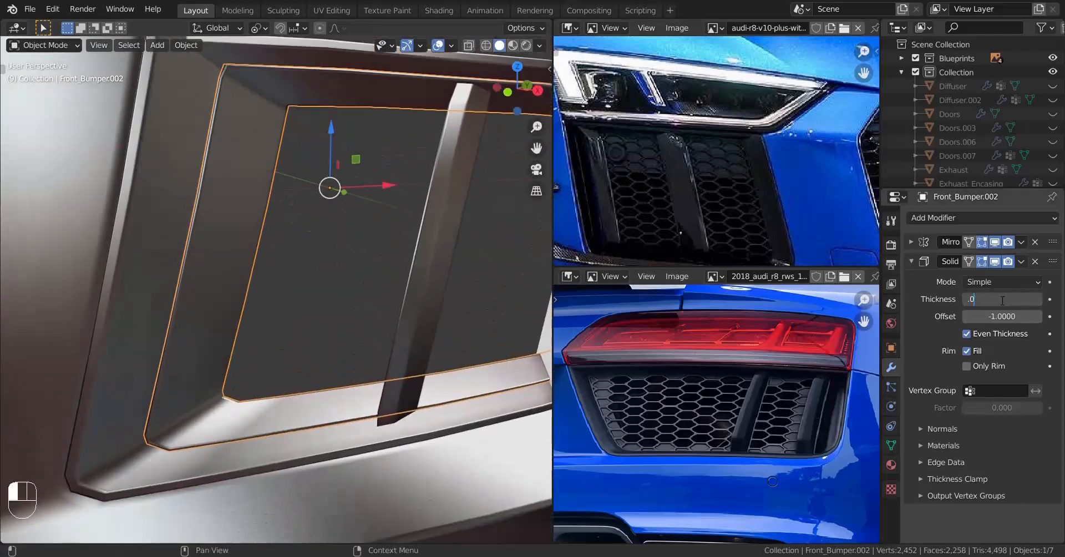
pyautogui.press('a')
pyautogui.press('a')
pyautogui.press('a')
pyautogui.scroll(-2, 269, 260)
pyautogui.keyDown('shift'); pyautogui.moveTo(269, 259); pyautogui.dragTo(251, 296, button='middle'); pyautogui.keyUp('shift')
pyautogui.rightClick(251, 295)
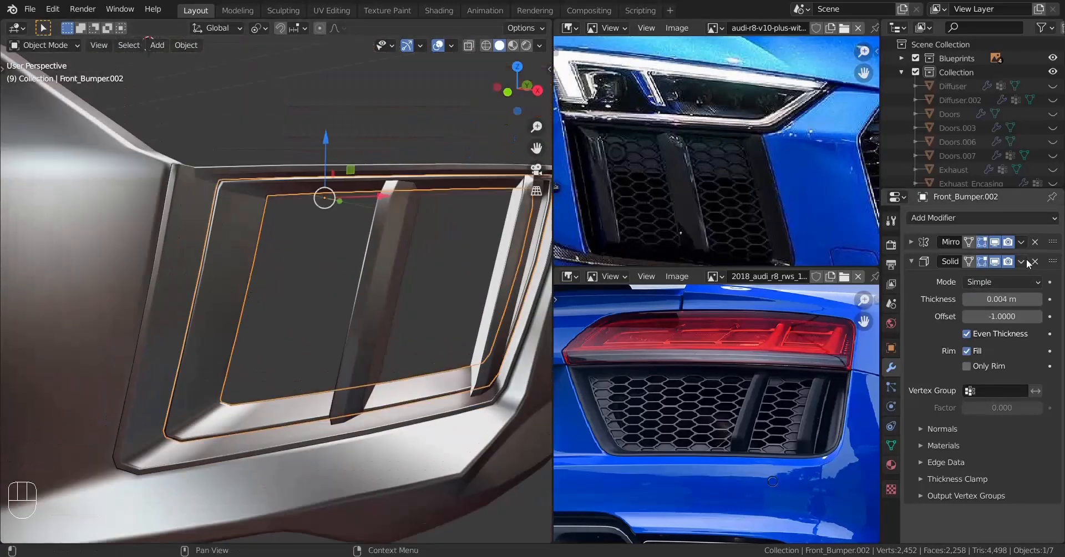
# Step: Apply the Solidify modifier to the inner walls
pyautogui.click(1021, 262)
pyautogui.click(1012, 276)
pyautogui.scroll(-2, 333, 299)
pyautogui.moveTo(333, 299); pyautogui.dragTo(341, 317, button='middle')
pyautogui.scroll(2, 284, 275)
# Step: Duplicate the inner walls' front edge loop in place, fill it as a backing panel and convert its triangles to quads
pyautogui.press('Tab')
pyautogui.moveTo(284, 275); pyautogui.dragTo(288, 311, button='middle')
pyautogui.scroll(3, 293, 383)
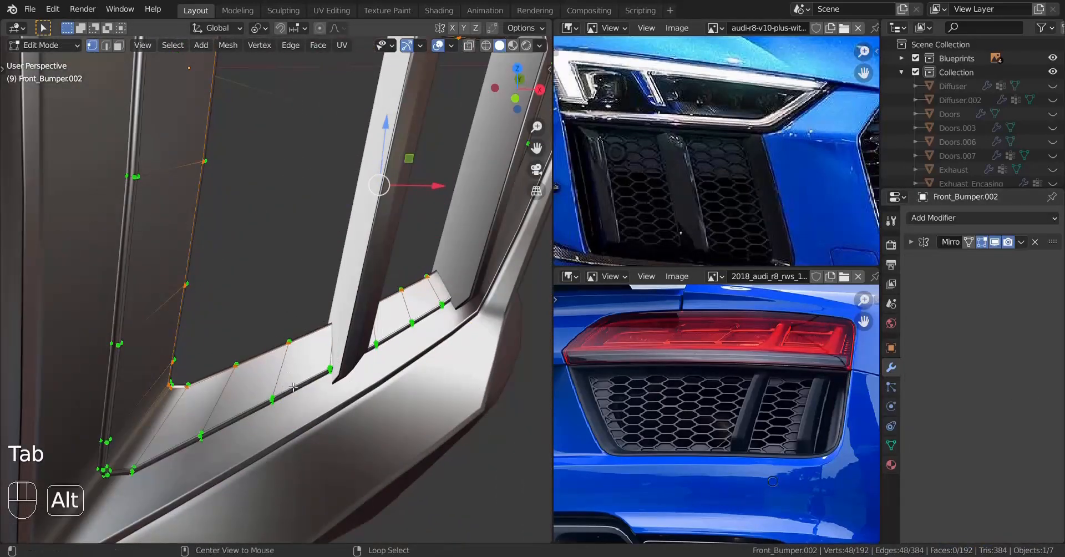
pyautogui.keyDown('alt'); pyautogui.click(293, 388); pyautogui.keyUp('alt')
pyautogui.scroll(-3, 297, 382)
pyautogui.moveTo(299, 380); pyautogui.dragTo(332, 346, button='middle')
pyautogui.hotkey('shift', 'd')
pyautogui.rightClick(332, 346)
pyautogui.press('f')
pyautogui.hotkey('alt', 'j')
pyautogui.press('Tab')
# Step: Shade the inner walls and backing panel smooth, and inspect the result
pyautogui.click(186, 45)
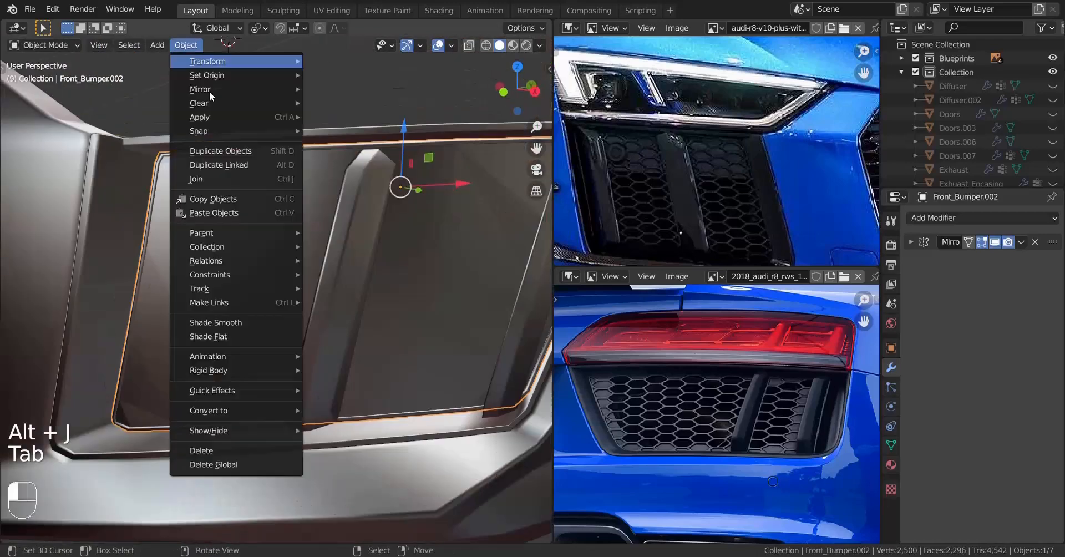
pyautogui.click(214, 321)
pyautogui.scroll(-4, 271, 310)
pyautogui.press('a')
pyautogui.press('a')
pyautogui.press('a')
pyautogui.moveTo(271, 309); pyautogui.dragTo(381, 299, button='middle')
# Step: Select the upper end of the frame's middle bar and move it forward along Y by about 0.019 m
pyautogui.click(317, 272)
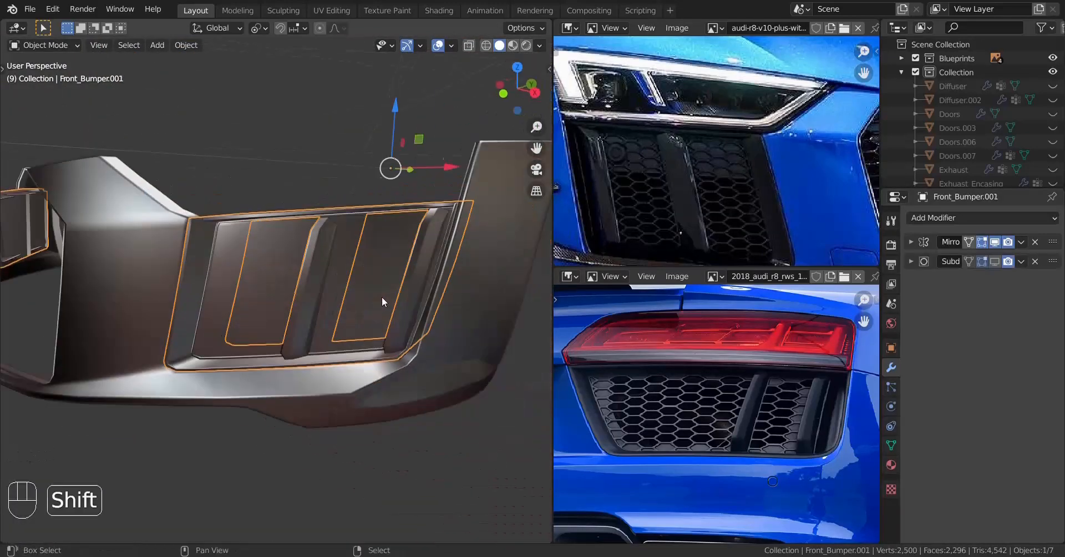
pyautogui.press('Tab')
pyautogui.press('z')
pyautogui.moveTo(260, 150); pyautogui.dragTo(347, 203)
pyautogui.hotkey('ctrl', 'z')
pyautogui.press('z')
pyautogui.moveTo(490, 150); pyautogui.dragTo(491, 150)
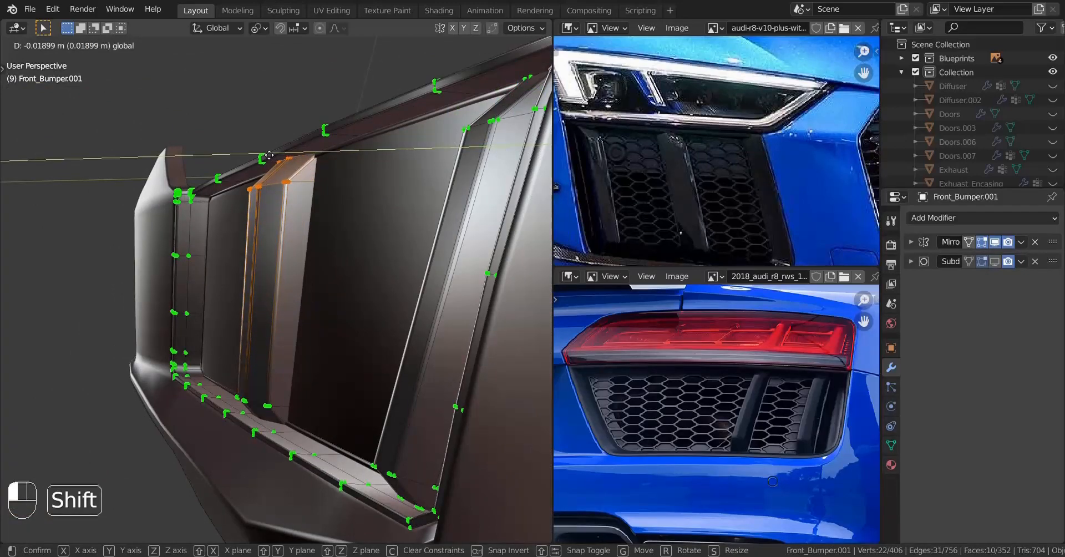
pyautogui.keyDown('shift'); pyautogui.moveTo(269, 156); pyautogui.dragTo(265, 156); pyautogui.keyUp('shift')
# Step: Select the lower ends of the vent's vertical bars in wireframe and move them slightly forward along Y
pyautogui.press('Tab')
pyautogui.moveTo(265, 156)
pyautogui.mouseDown(button='middle')
pyautogui.moveTo(300, 217)
pyautogui.moveTo(198, 274)
pyautogui.mouseUp(button='middle')
pyautogui.scroll(-4, 277, 230)
pyautogui.press('a')
pyautogui.press('a')
pyautogui.press('a')
pyautogui.press('Tab')
pyautogui.press('z')
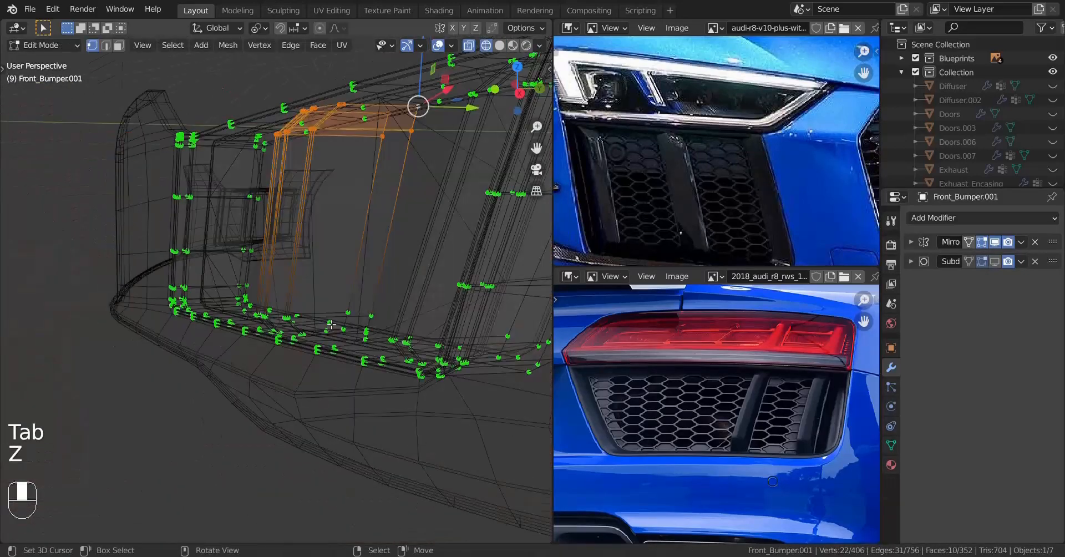
pyautogui.press('a')
pyautogui.press('a')
pyautogui.press('a')
pyautogui.moveTo(235, 304); pyautogui.dragTo(443, 363)
pyautogui.press('z')
pyautogui.moveTo(481, 331); pyautogui.dragTo(475, 331)
pyautogui.press('a')
pyautogui.press('a')
pyautogui.press('a')
pyautogui.scroll(-4, 310, 355)
pyautogui.press('Tab')
# Step: Save the file and compare the bumper's side vent with the blue R8 front reference photo
pyautogui.moveTo(292, 375); pyautogui.dragTo(265, 330, button='middle')
pyautogui.hotkey('ctrl', 's')
pyautogui.hotkey('ctrl', 's')
pyautogui.scroll(-3, 306, 332)
pyautogui.scroll(2, 282, 318)
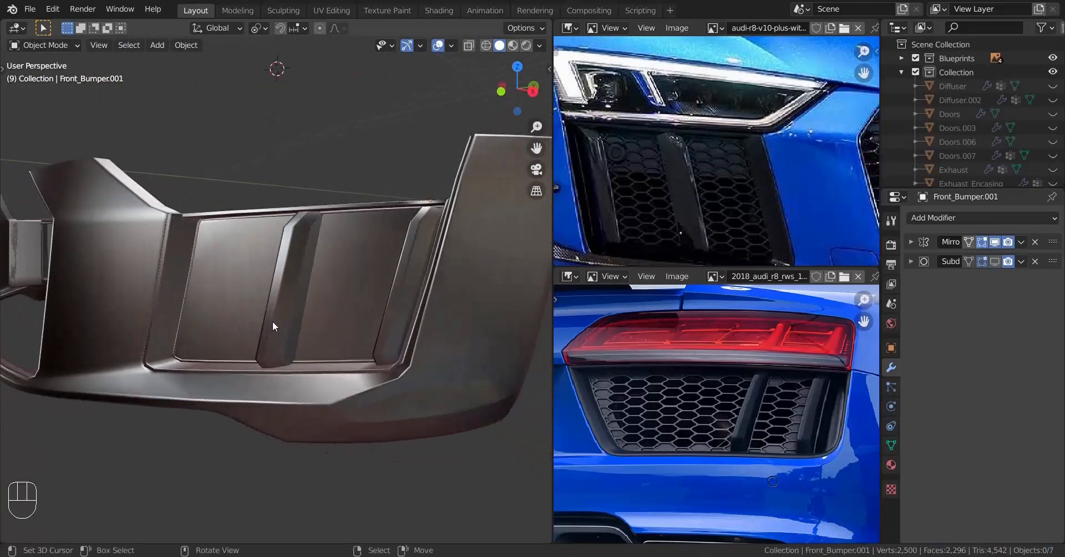
pyautogui.scroll(-2, 740, 195)
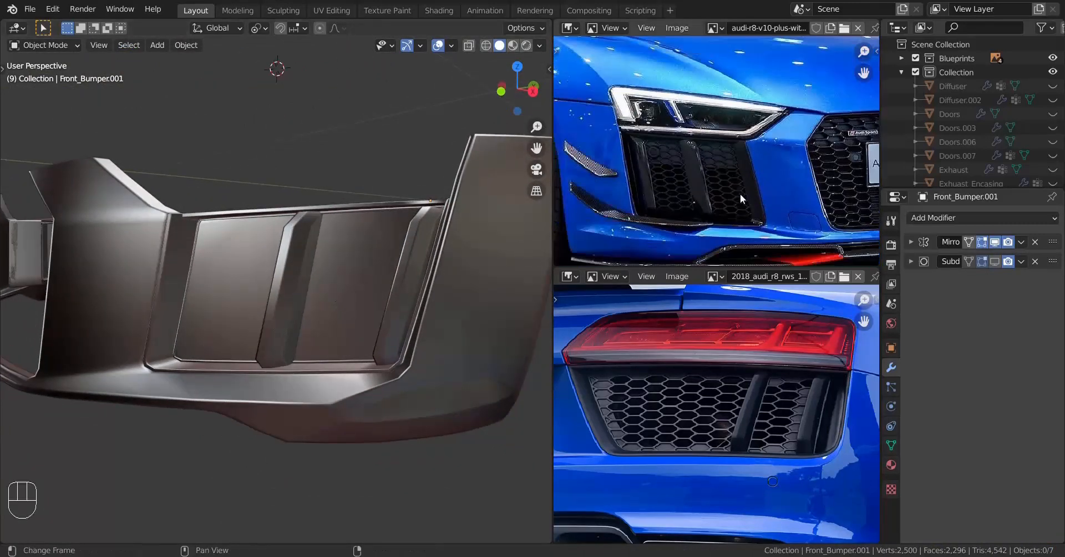
pyautogui.scroll(3, 721, 212)
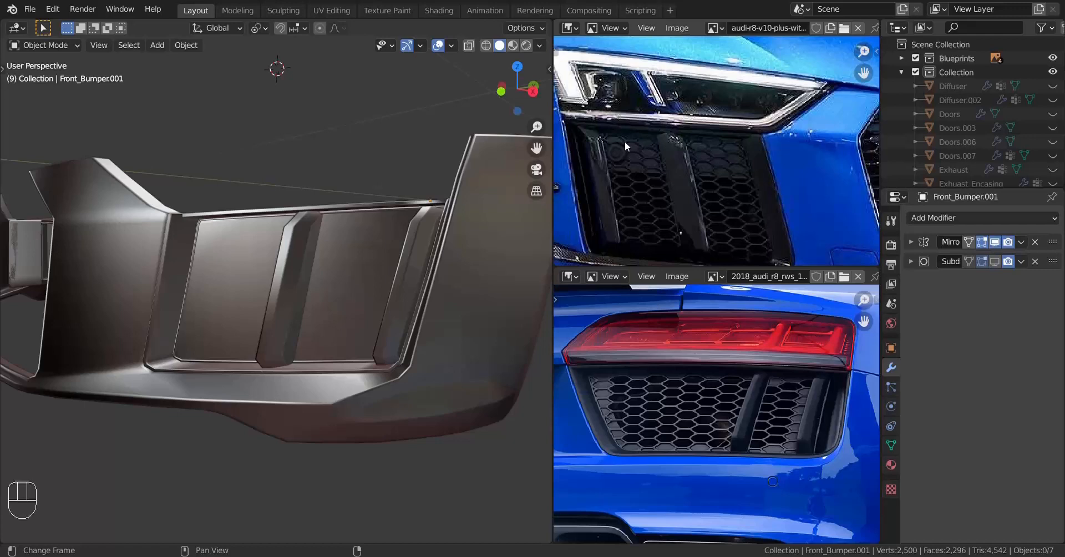
pyautogui.scroll(-3, 344, 244)
# Step: Reveal all hidden car parts, deselect everything and bring the base of the windshield into view
pyautogui.moveTo(333, 244); pyautogui.dragTo(358, 256, button='middle')
pyautogui.keyDown('shift'); pyautogui.moveTo(358, 257); pyautogui.dragTo(304, 284, button='middle'); pyautogui.keyUp('shift')
pyautogui.hotkey('alt', 'h')
pyautogui.press('a')
pyautogui.press('a')
pyautogui.scroll(6, 321, 301)
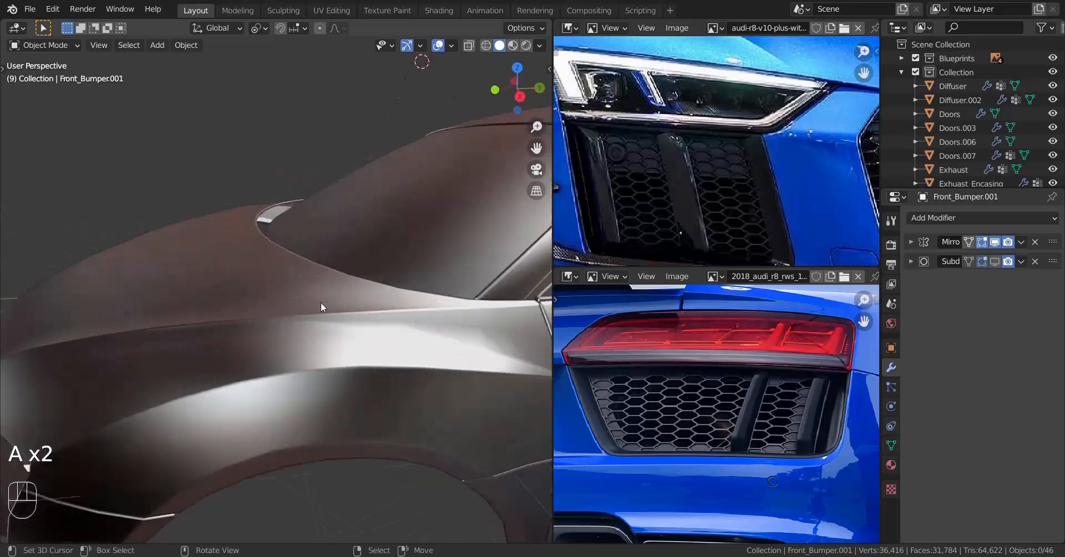
# Step: Duplicate the windshield's front lower edge in place, separate it into its own object and select that object
pyautogui.click(321, 305)
pyautogui.press('Tab')
pyautogui.scroll(3, 272, 288)
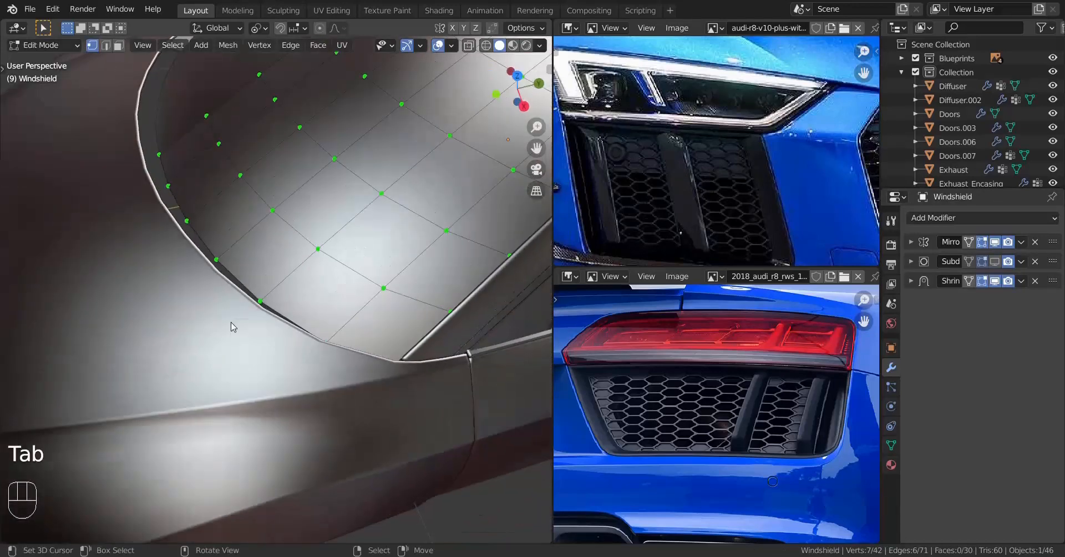
pyautogui.hotkey('shift', 'z')
pyautogui.moveTo(236, 302); pyautogui.dragTo(258, 312, button='middle')
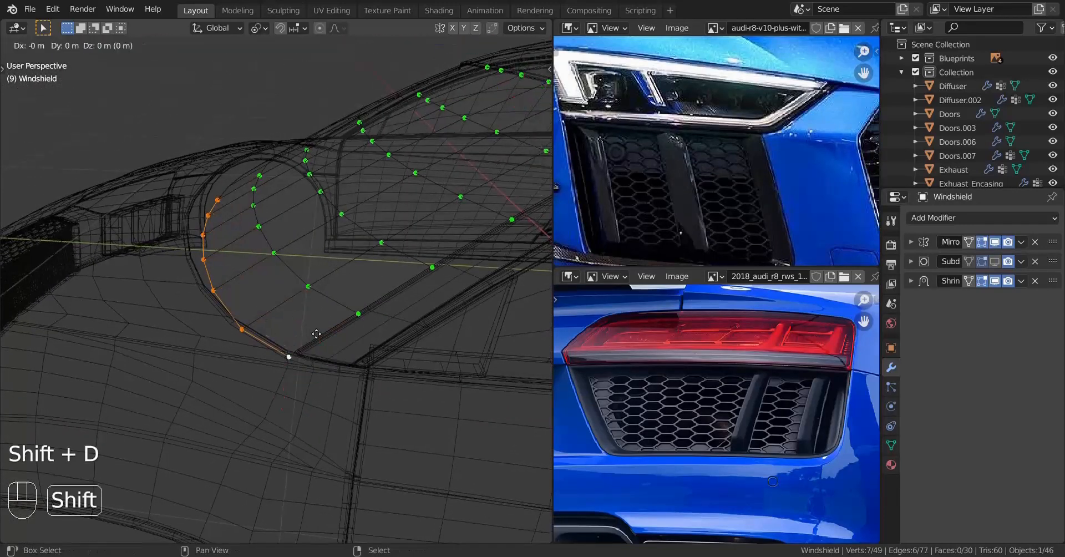
pyautogui.press('Tab')
pyautogui.rightClick(220, 299)
pyautogui.rightClick(224, 306)
pyautogui.rightClick(224, 307)
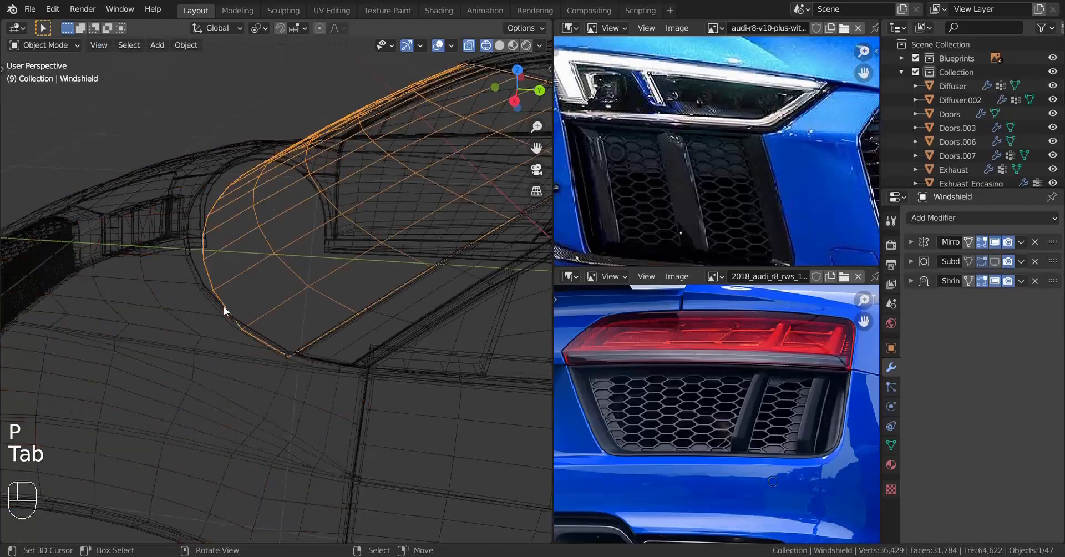
pyautogui.rightClick(204, 272)
pyautogui.rightClick(206, 271)
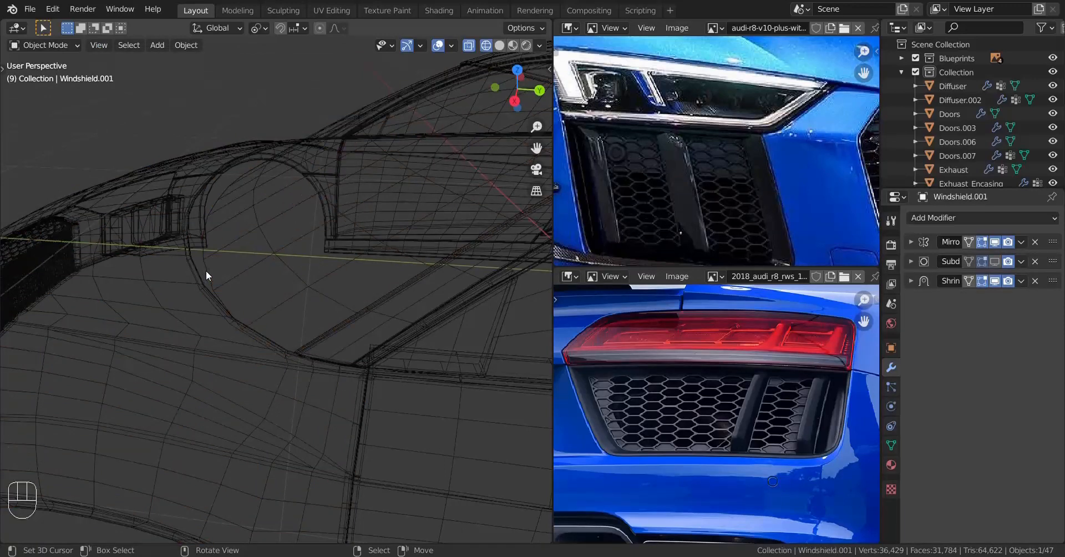
# Step: Open the separated windshield edge for editing with all its vertices selected, seen from the right side in orthographic view
pyautogui.press('Tab')
pyautogui.press('a')
pyautogui.scroll(-2, 242, 298)
pyautogui.moveTo(242, 298); pyautogui.dragTo(237, 292, button='middle')
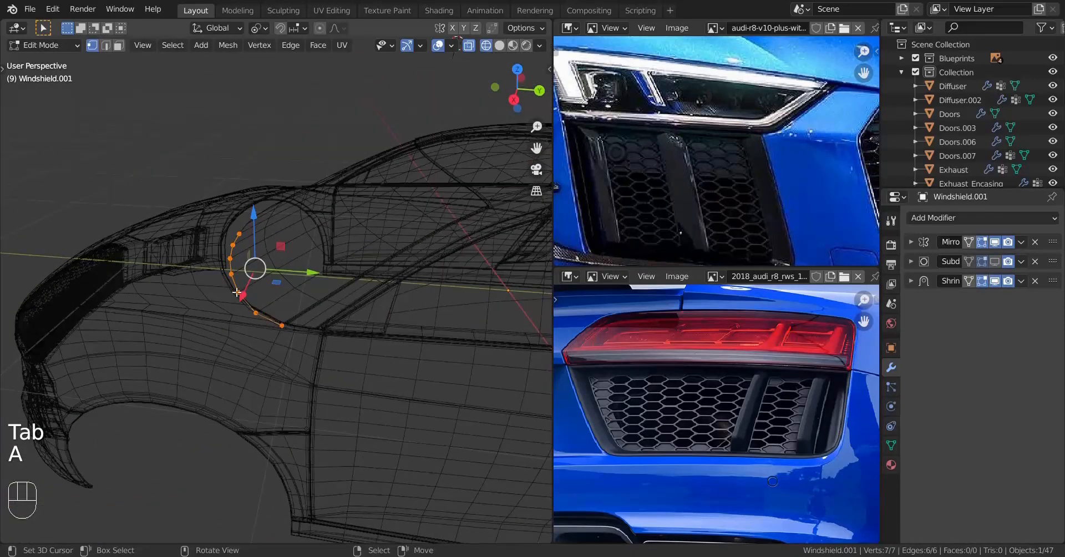
pyautogui.press('KP_3')
pyautogui.scroll(2, 237, 292)
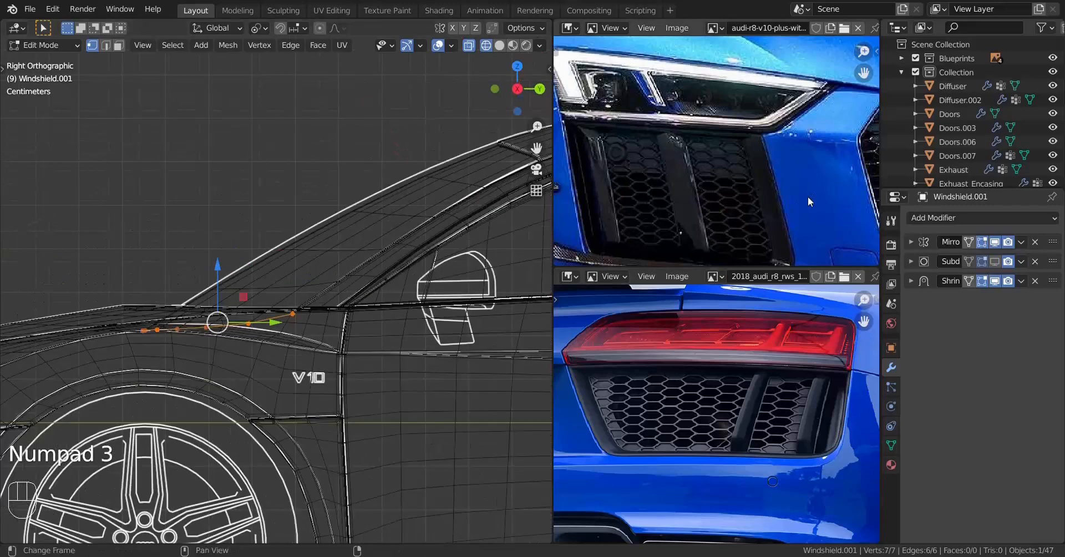
# Step: Replace the blue R8 front reference with the photo of the white R8 with a red stripe and examine its windshield base
pyautogui.scroll(-5, 814, 76)
pyautogui.click(847, 28)
pyautogui.scroll(-6, 611, 381)
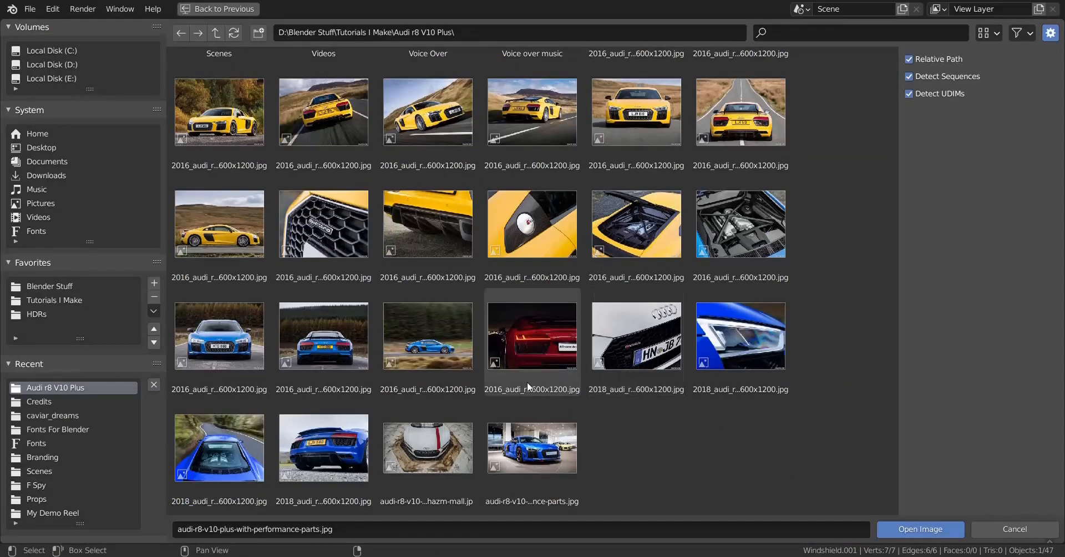
pyautogui.scroll(4, 646, 356)
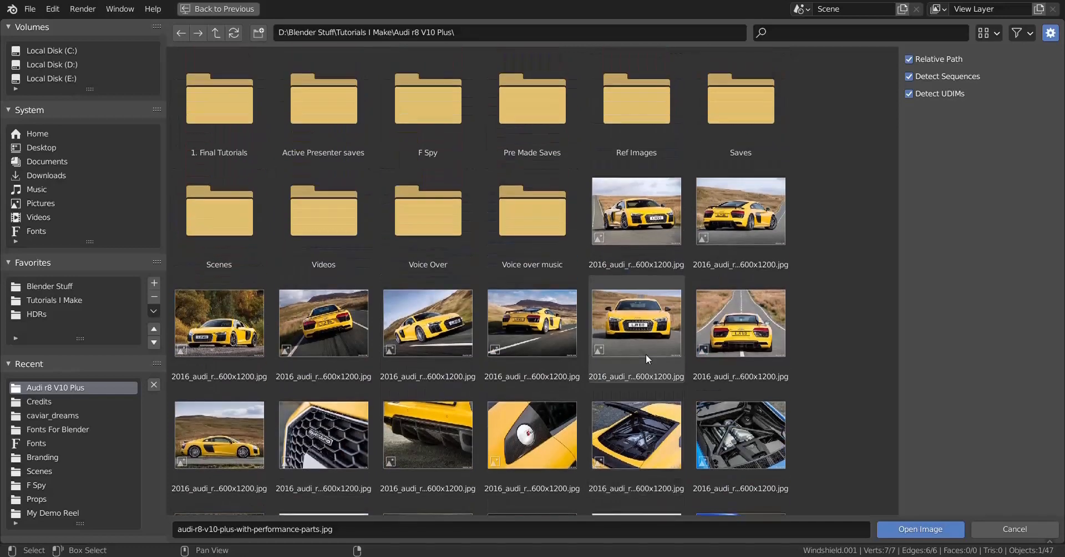
pyautogui.scroll(-6, 646, 354)
pyautogui.doubleClick(749, 399)
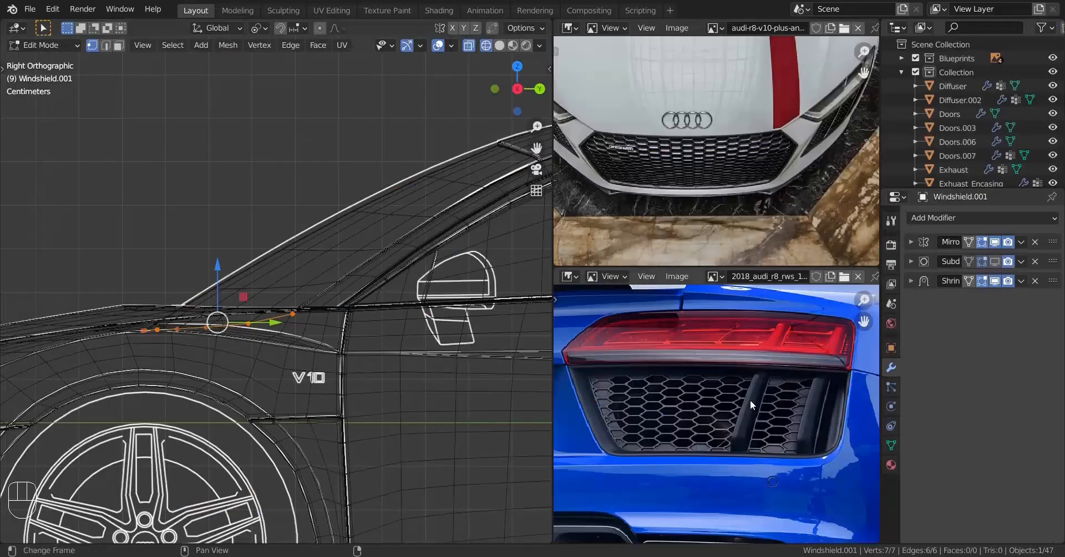
pyautogui.scroll(6, 741, 224)
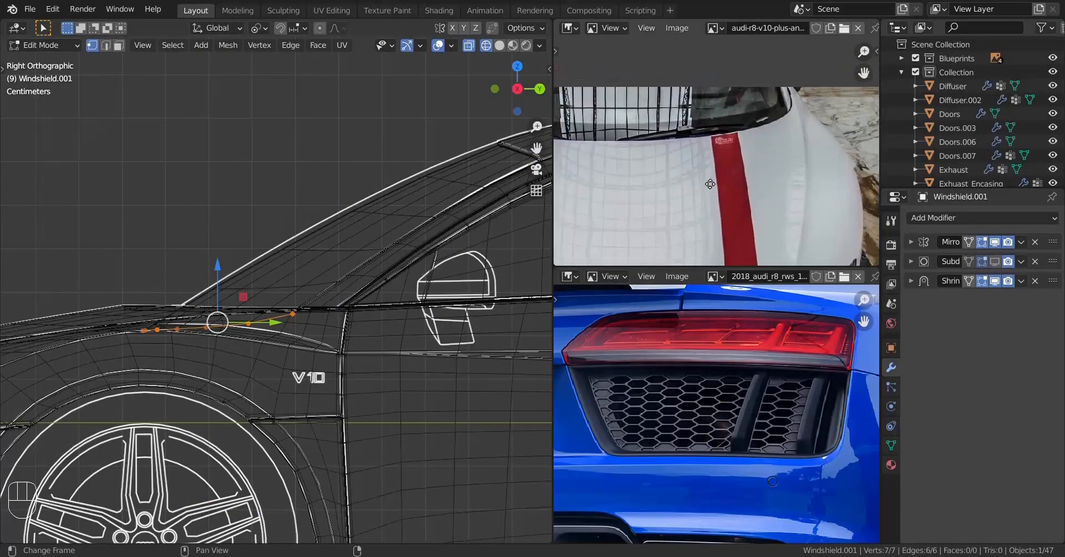
pyautogui.scroll(-1, 358, 316)
# Step: Extrude the separated windshield edge about 0.02 m forward and down in the right side view
pyautogui.keyDown('shift'); pyautogui.moveTo(280, 347); pyautogui.dragTo(314, 338, button='middle'); pyautogui.keyUp('shift')
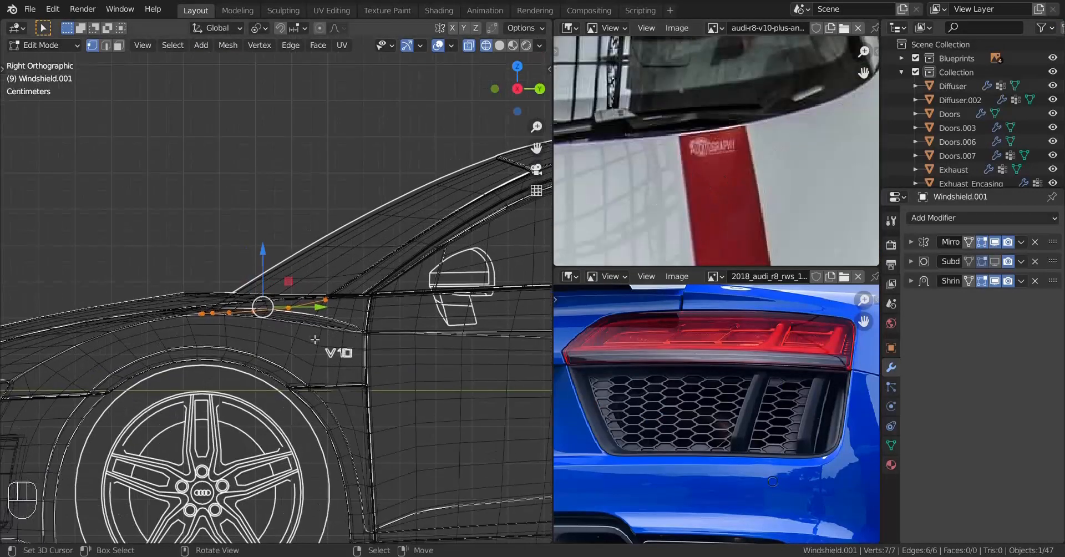
pyautogui.scroll(2, 314, 338)
pyautogui.keyDown('shift'); pyautogui.moveTo(274, 363); pyautogui.dragTo(289, 345, button='middle'); pyautogui.keyUp('shift')
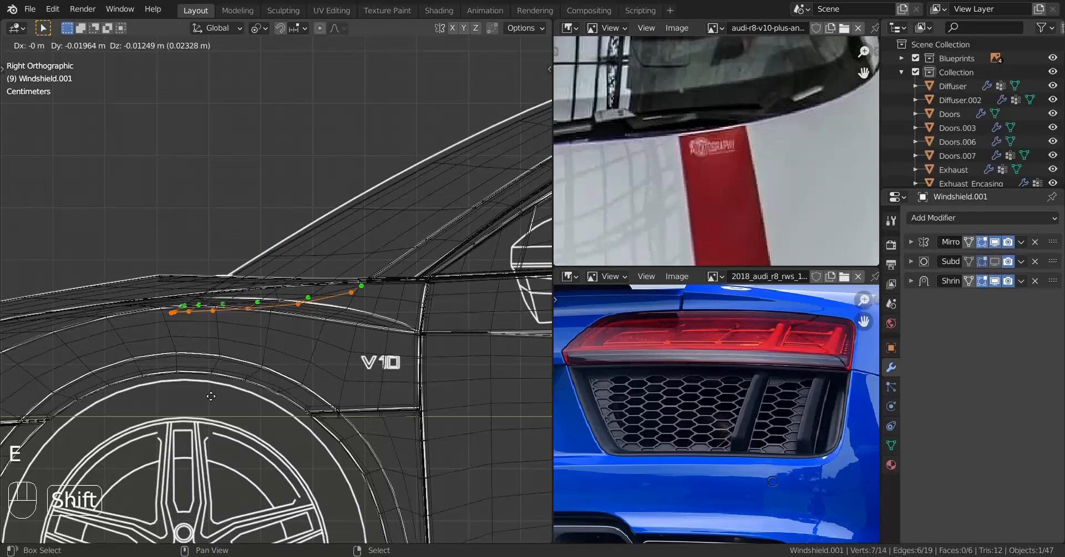
pyautogui.moveTo(221, 379); pyautogui.dragTo(159, 419, button='middle')
pyautogui.press('z')
pyautogui.moveTo(291, 385); pyautogui.dragTo(330, 365, button='middle')
pyautogui.press('KP_3')
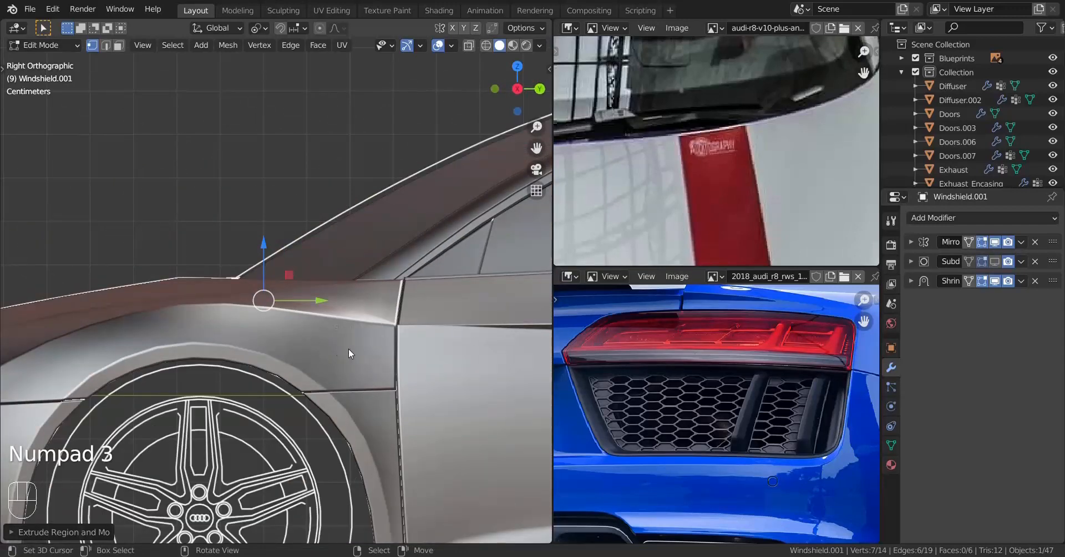
# Step: Extrude the strip's new front edge again, forward toward the hood in the right side view
pyautogui.press('z')
pyautogui.press('e')
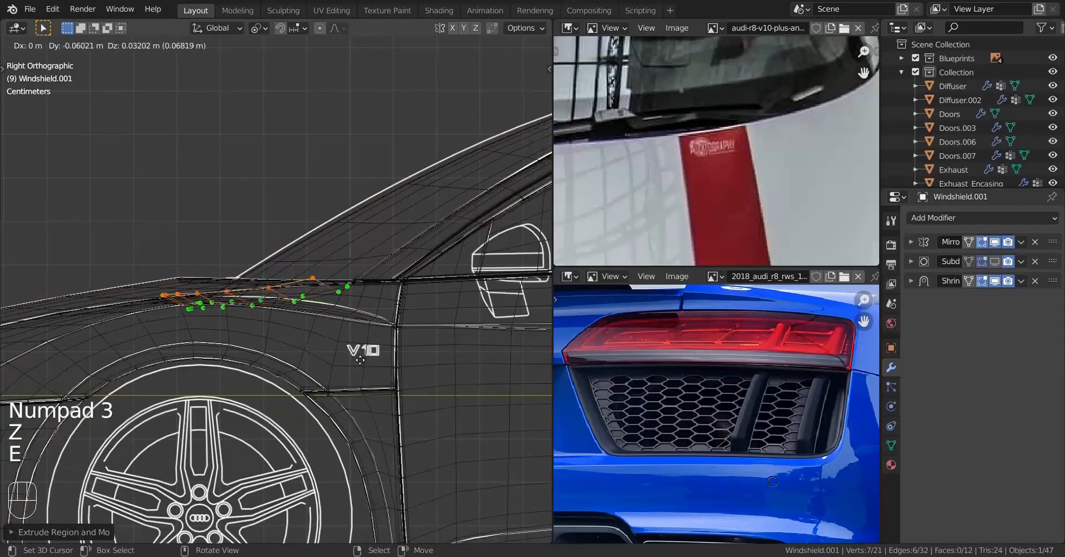
pyautogui.click(363, 291)
pyautogui.moveTo(299, 358)
pyautogui.mouseDown(button='middle')
pyautogui.moveTo(283, 397)
pyautogui.moveTo(288, 388)
pyautogui.mouseUp(button='middle')
pyautogui.press('z')
pyautogui.scroll(2, 277, 366)
pyautogui.keyDown('shift'); pyautogui.moveTo(232, 316); pyautogui.dragTo(271, 391, button='middle'); pyautogui.keyUp('shift')
pyautogui.moveTo(272, 391)
pyautogui.mouseDown(button='middle')
pyautogui.moveTo(265, 406)
pyautogui.moveTo(207, 395)
pyautogui.mouseUp(button='middle')
pyautogui.moveTo(244, 251); pyautogui.dragTo(316, 378, button='middle')
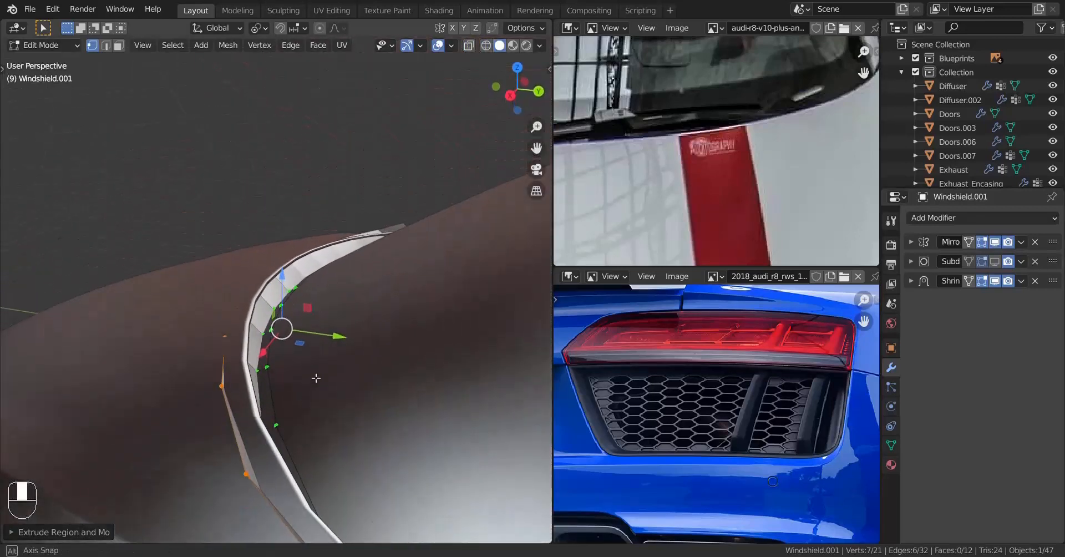
# Step: Adjust the extruded front edge by moving it forward along Y and down along Z toward the underside of the hood
pyautogui.keyDown('shift'); pyautogui.moveTo(336, 339); pyautogui.dragTo(280, 350); pyautogui.keyUp('shift')
pyautogui.moveTo(280, 350); pyautogui.dragTo(291, 220, button='middle')
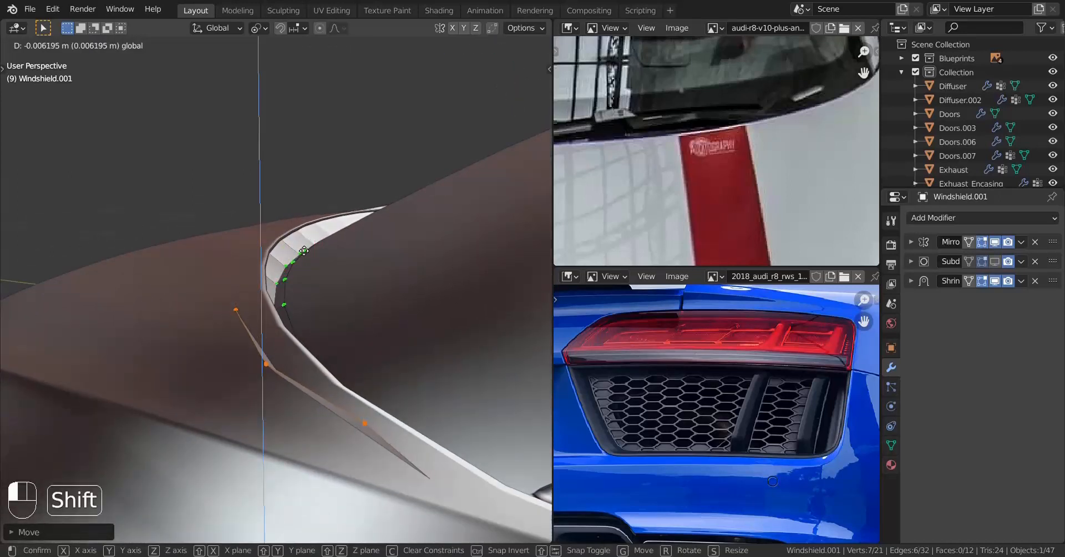
pyautogui.keyDown('shift'); pyautogui.moveTo(295, 268); pyautogui.dragTo(294, 270); pyautogui.keyUp('shift')
pyautogui.moveTo(236, 337); pyautogui.dragTo(255, 320, button='middle')
pyautogui.keyDown('shift'); pyautogui.moveTo(248, 267); pyautogui.dragTo(290, 334); pyautogui.keyUp('shift')
# Step: Move and vertex-slide the strip's protruding outer-end vertices until they sit beneath the hood surface
pyautogui.press('g')
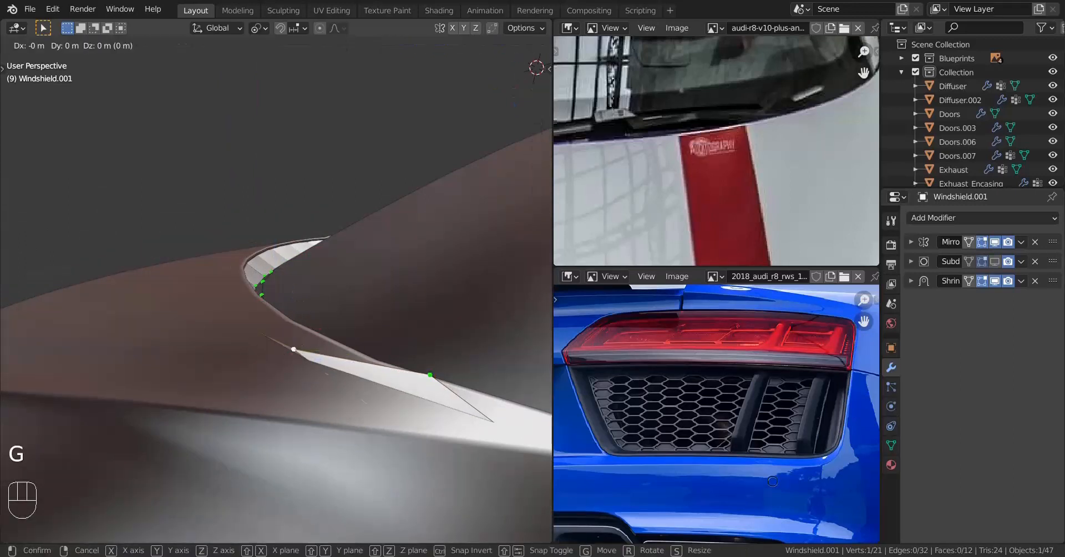
pyautogui.keyDown('shift'); pyautogui.click(462, 539); pyautogui.keyUp('shift')
pyautogui.moveTo(426, 422); pyautogui.dragTo(389, 305, button='middle')
pyautogui.click(382, 272)
pyautogui.press('g')
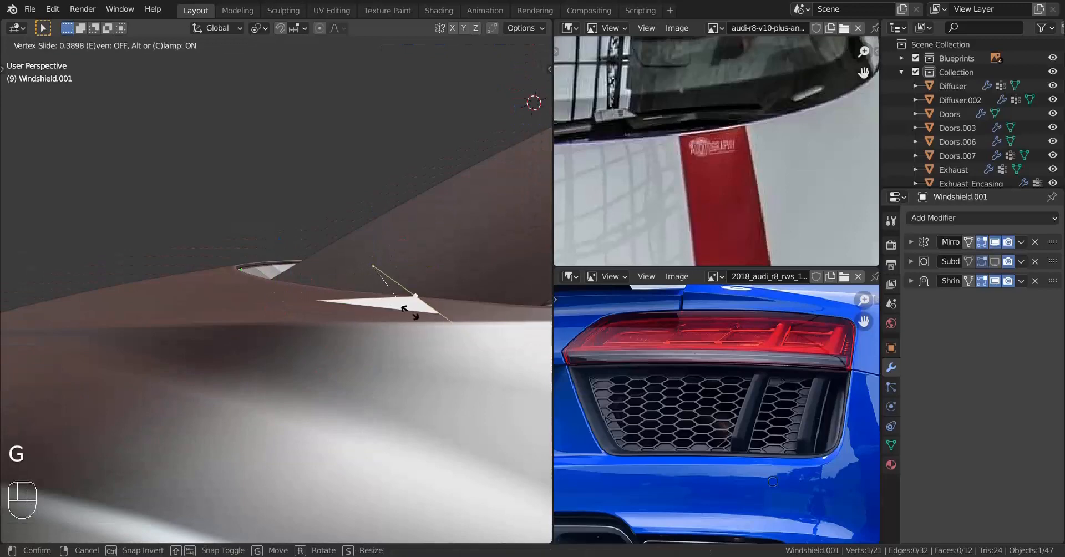
pyautogui.keyDown('shift'); pyautogui.click(435, 348); pyautogui.keyUp('shift')
pyautogui.press('z')
pyautogui.moveTo(388, 355)
pyautogui.mouseDown(button='middle')
pyautogui.moveTo(383, 432)
pyautogui.moveTo(369, 413)
pyautogui.moveTo(411, 498)
pyautogui.moveTo(463, 436)
pyautogui.moveTo(239, 487)
pyautogui.moveTo(266, 477)
pyautogui.moveTo(244, 499)
pyautogui.moveTo(221, 502)
pyautogui.mouseUp(button='middle')
pyautogui.press('z')
pyautogui.press('z')
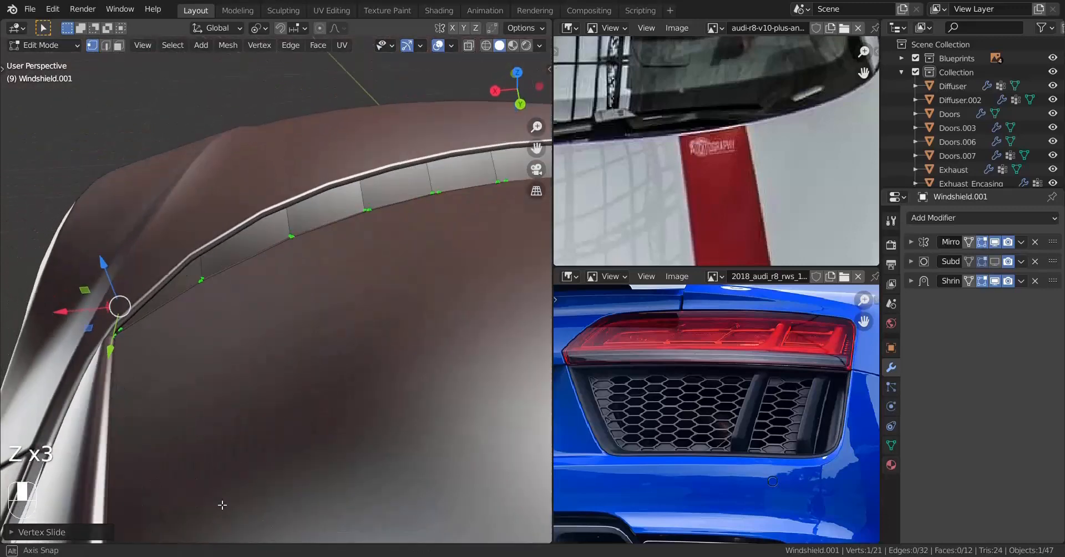
# Step: Shade the new strip between windshield and hood smooth
pyautogui.press('Tab')
pyautogui.moveTo(163, 470); pyautogui.dragTo(241, 328, button='middle')
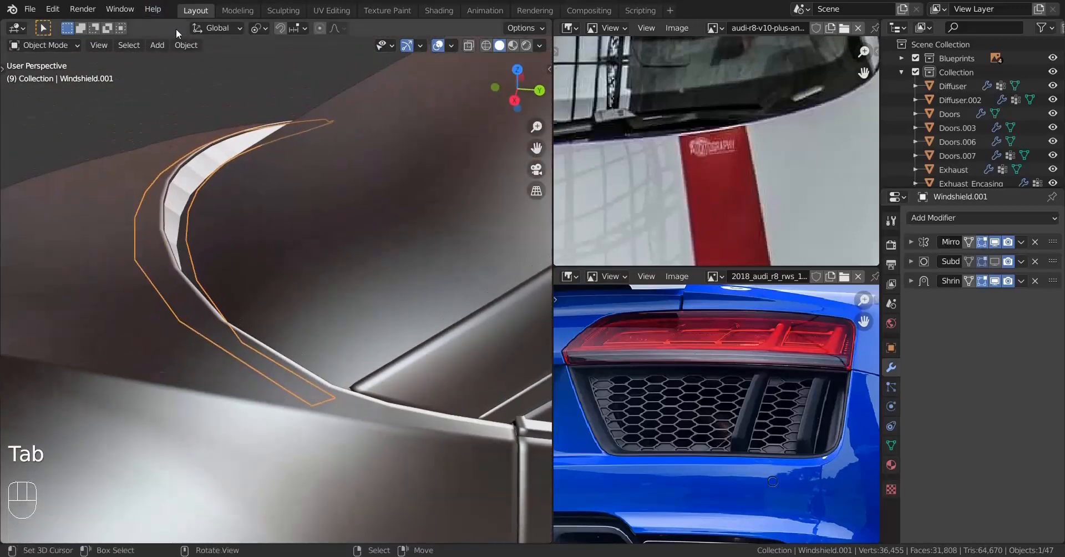
pyautogui.click(181, 44)
pyautogui.click(214, 321)
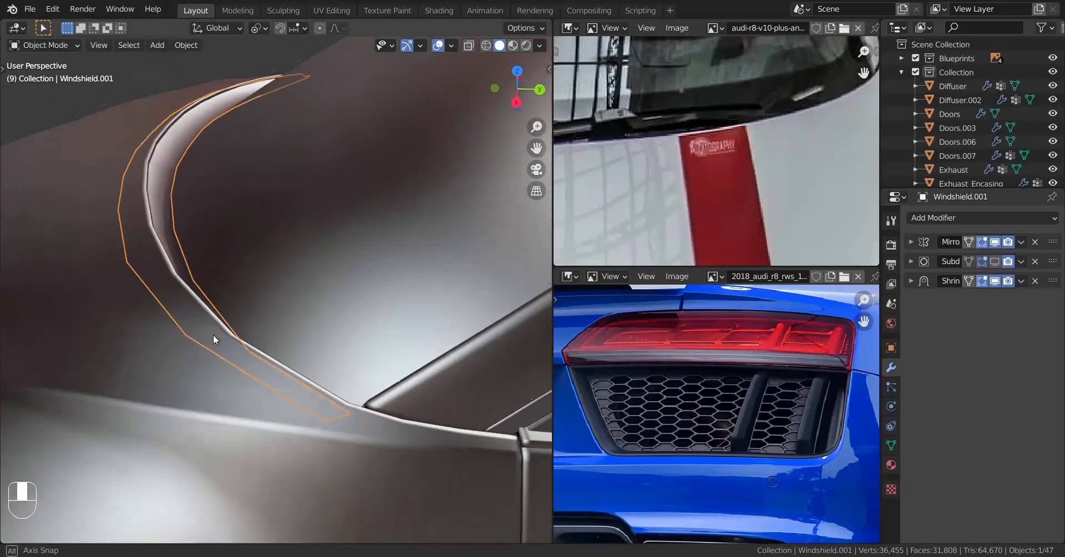
# Step: Select the whole strip and recalculate its face normals, ending with them pointing inside
pyautogui.press('Tab')
pyautogui.hotkey('shift', 'n')
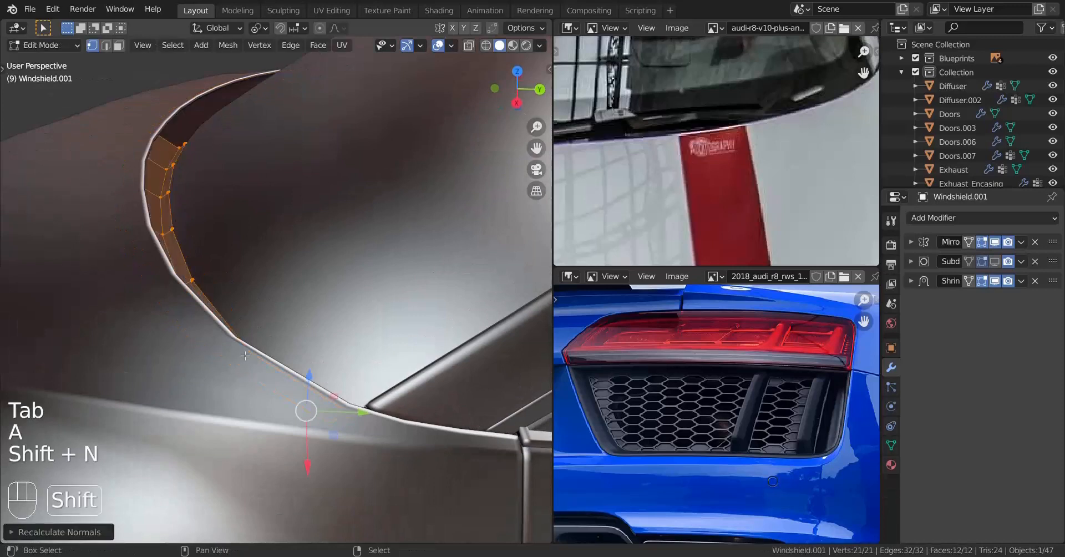
pyautogui.click(23, 513)
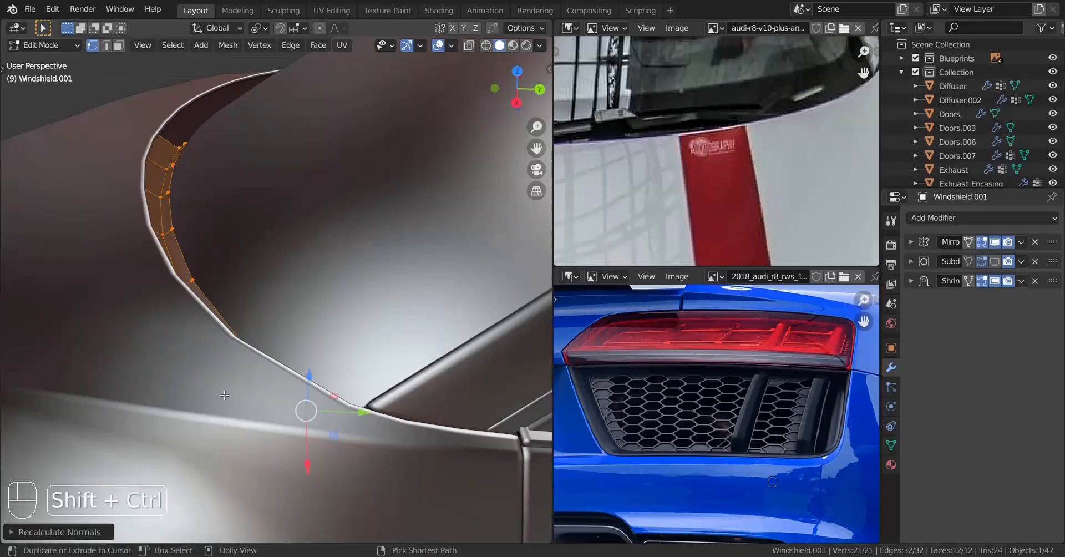
pyautogui.hotkey('ctrl', 'shift', 'n')
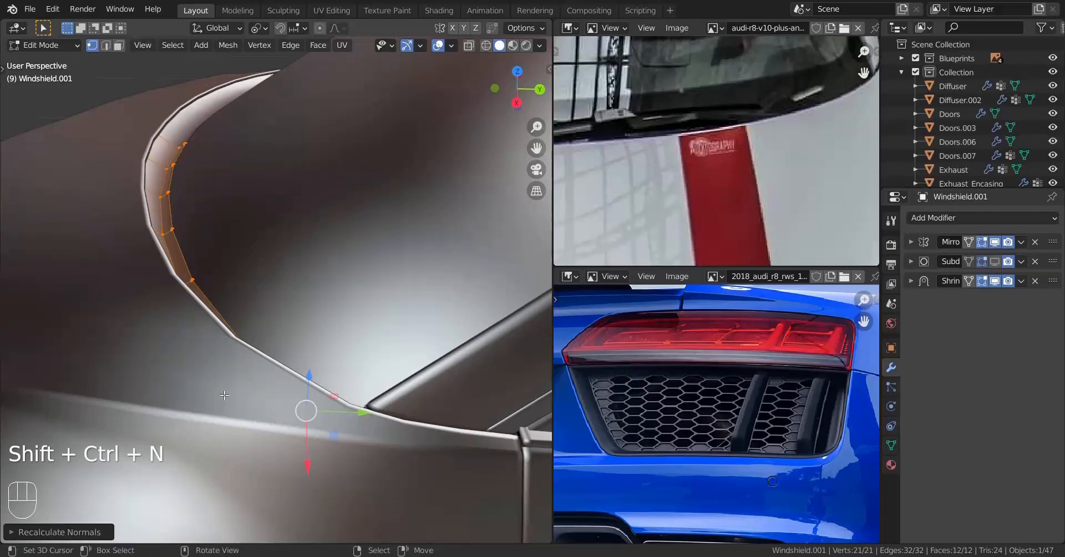
# Step: Examine how the smooth-shaded strip fits between the windshield and the hood from several angles
pyautogui.keyDown('shift'); pyautogui.moveTo(164, 297); pyautogui.dragTo(178, 315, button='middle'); pyautogui.keyUp('shift')
pyautogui.moveTo(177, 315); pyautogui.dragTo(204, 337, button='middle')
pyautogui.press('Tab')
pyautogui.press('a')
pyautogui.press('a')
pyautogui.press('a')
pyautogui.moveTo(194, 284); pyautogui.dragTo(208, 254, button='middle')
pyautogui.scroll(-4, 180, 321)
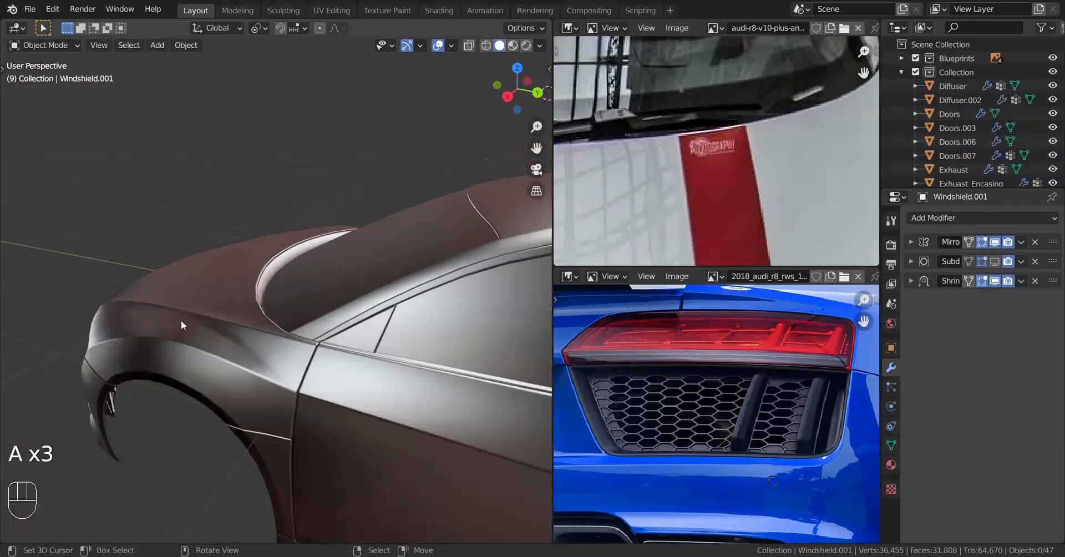
pyautogui.moveTo(181, 321); pyautogui.dragTo(222, 292, button='middle')
pyautogui.scroll(5, 222, 291)
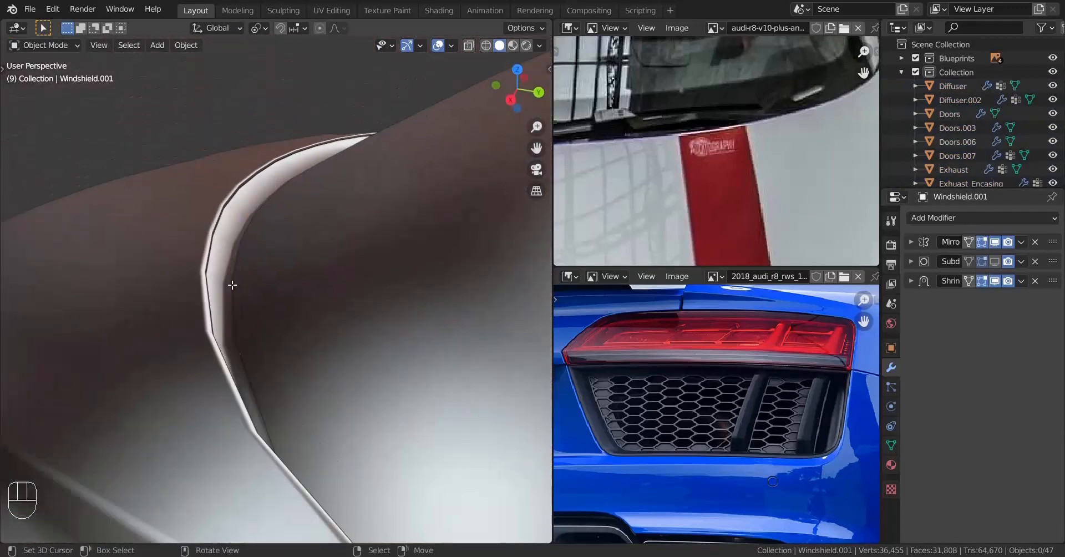
# Step: Edge-slide the strip's middle edge loop with clamping off, extending it past its neighbouring edges beneath the hood
pyautogui.press('Tab')
pyautogui.moveTo(227, 334); pyautogui.dragTo(229, 315, button='middle')
pyautogui.press('g')
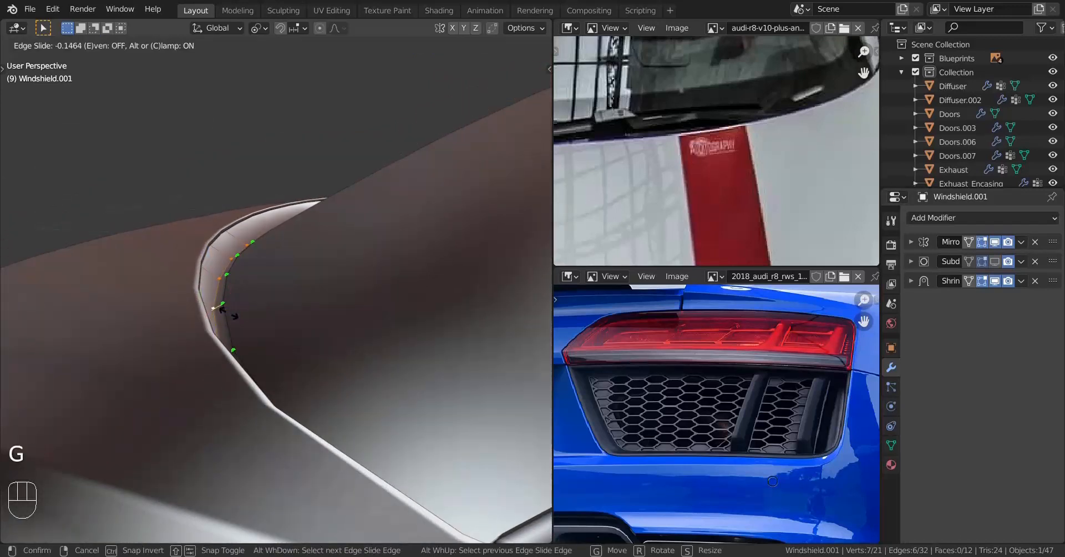
pyautogui.press('c')
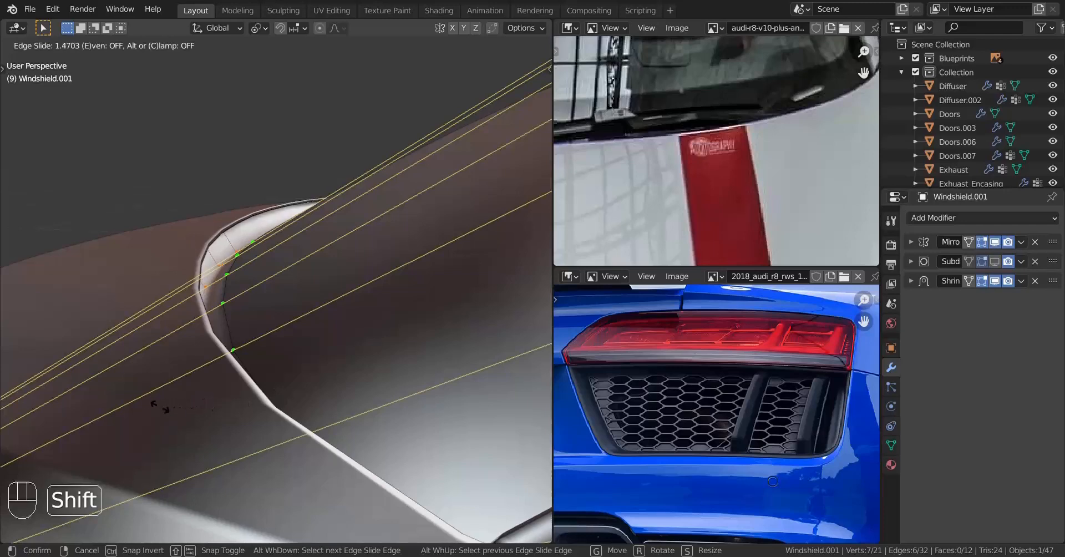
pyautogui.click(103, 411)
pyautogui.press('z')
pyautogui.press('z')
pyautogui.moveTo(172, 404); pyautogui.dragTo(234, 336, button='middle')
# Step: Bevel the strip's middle edge loop with two segments about 0.028 m wide, and finish editing with nothing selected
pyautogui.press('z')
pyautogui.press('z')
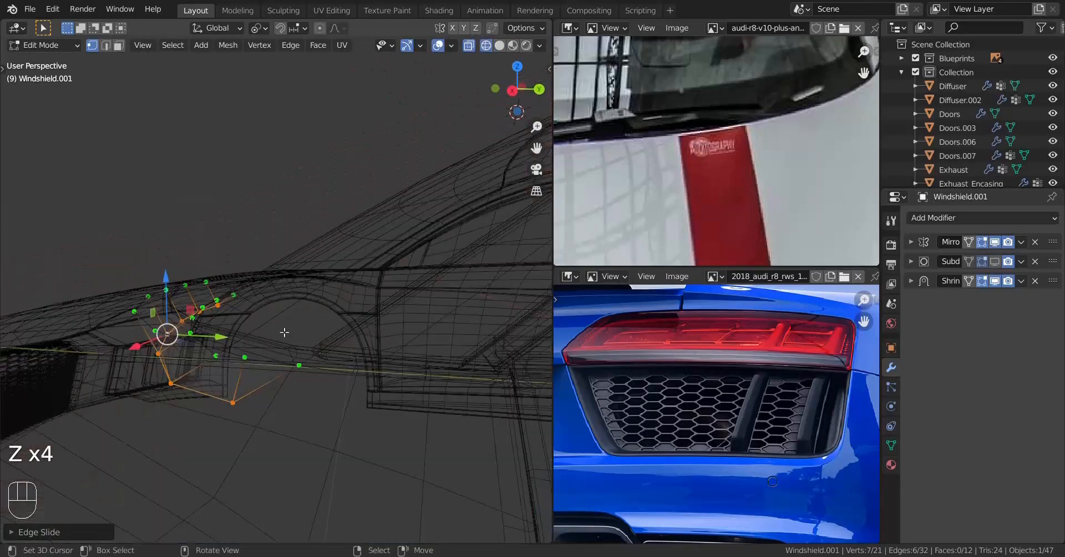
pyautogui.moveTo(308, 336)
pyautogui.mouseDown(button='middle')
pyautogui.moveTo(291, 350)
pyautogui.moveTo(299, 341)
pyautogui.mouseUp(button='middle')
pyautogui.hotkey('ctrl', 'b')
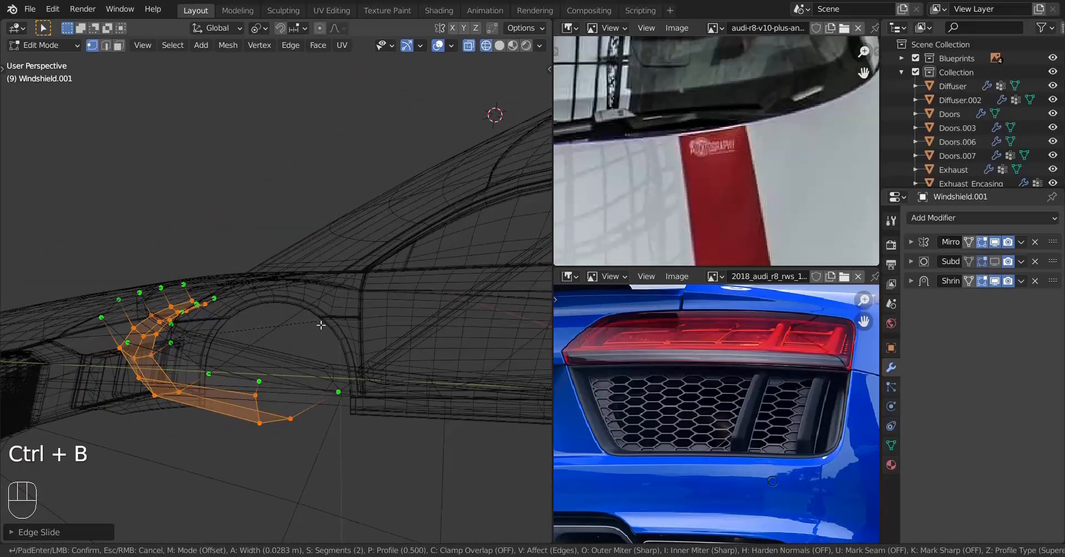
pyautogui.click(290, 333)
pyautogui.press('z')
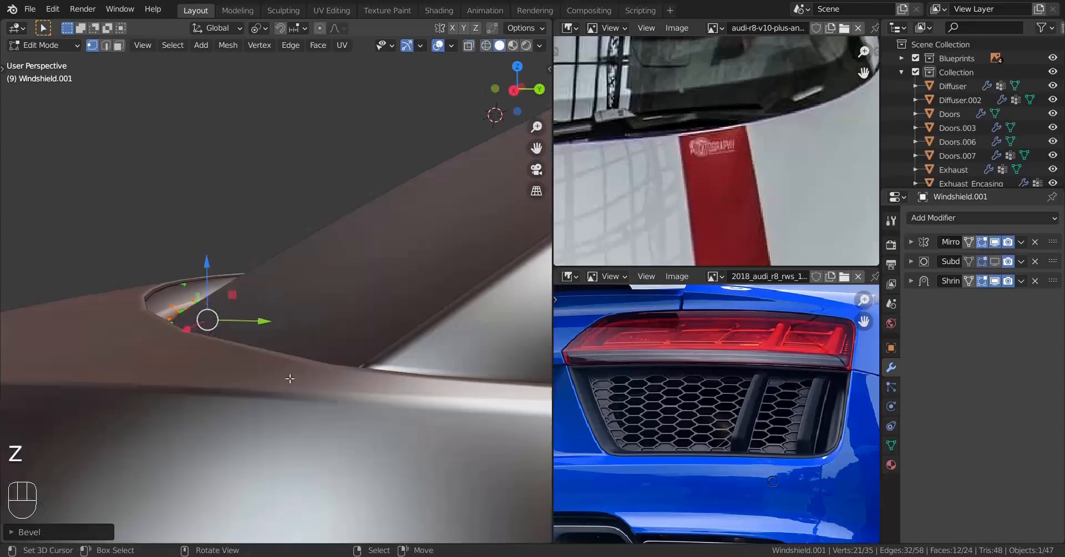
pyautogui.moveTo(290, 376)
pyautogui.mouseDown(button='middle')
pyautogui.moveTo(244, 400)
pyautogui.moveTo(217, 370)
pyautogui.moveTo(276, 420)
pyautogui.moveTo(193, 413)
pyautogui.moveTo(251, 447)
pyautogui.moveTo(262, 373)
pyautogui.moveTo(288, 364)
pyautogui.moveTo(253, 332)
pyautogui.mouseUp(button='middle')
pyautogui.press('Tab')
pyautogui.press('a')
pyautogui.press('a')
pyautogui.press('a')
pyautogui.scroll(-5, 266, 418)
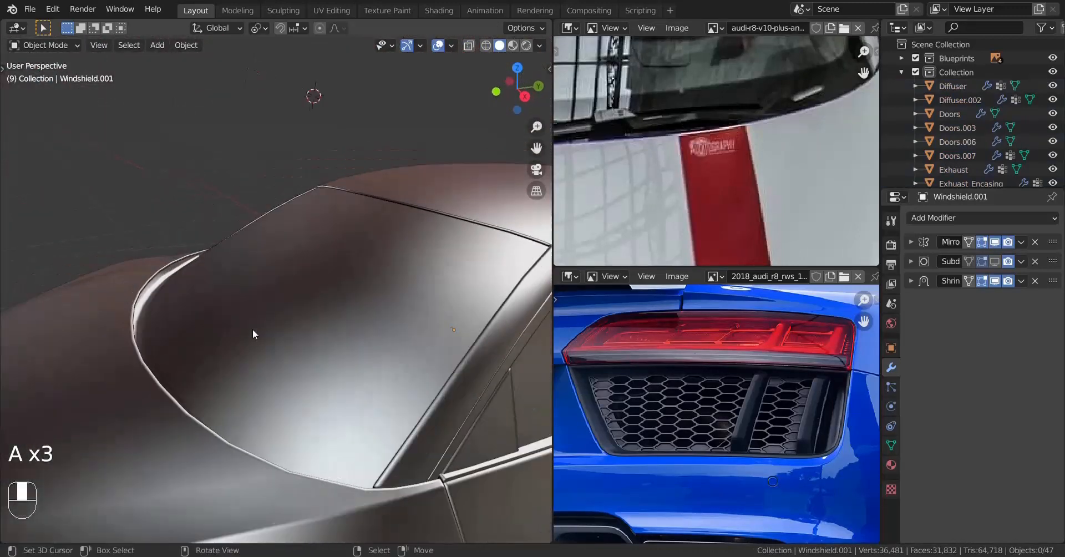
# Step: Apply the windshield's Shrinkwrap modifier and remove its Subdivision modifier
pyautogui.click(326, 314)
pyautogui.press('z')
pyautogui.moveTo(331, 317)
pyautogui.mouseDown(button='middle')
pyautogui.moveTo(188, 307)
pyautogui.moveTo(285, 285)
pyautogui.moveTo(372, 284)
pyautogui.mouseUp(button='middle')
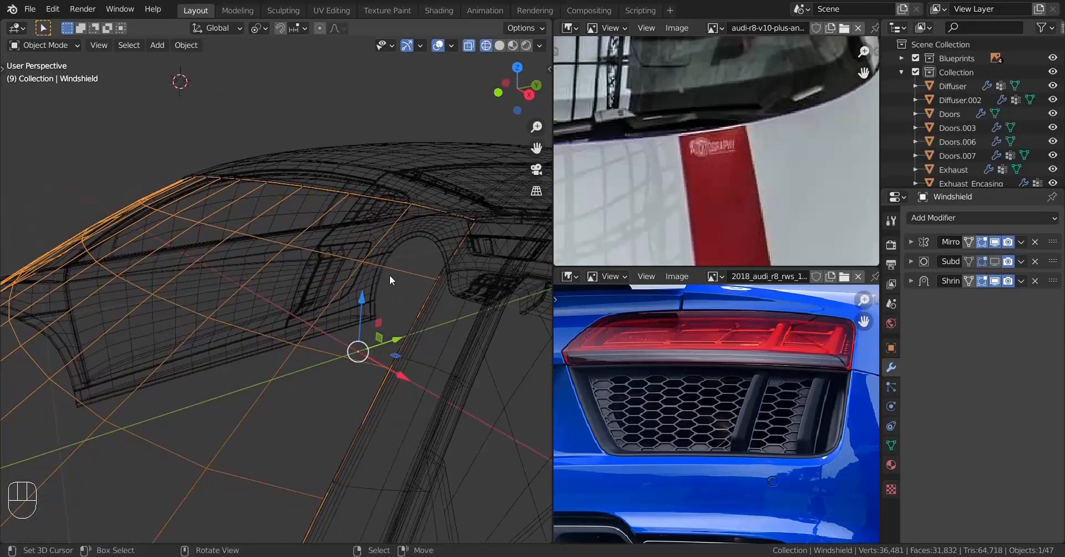
pyautogui.click(1025, 279)
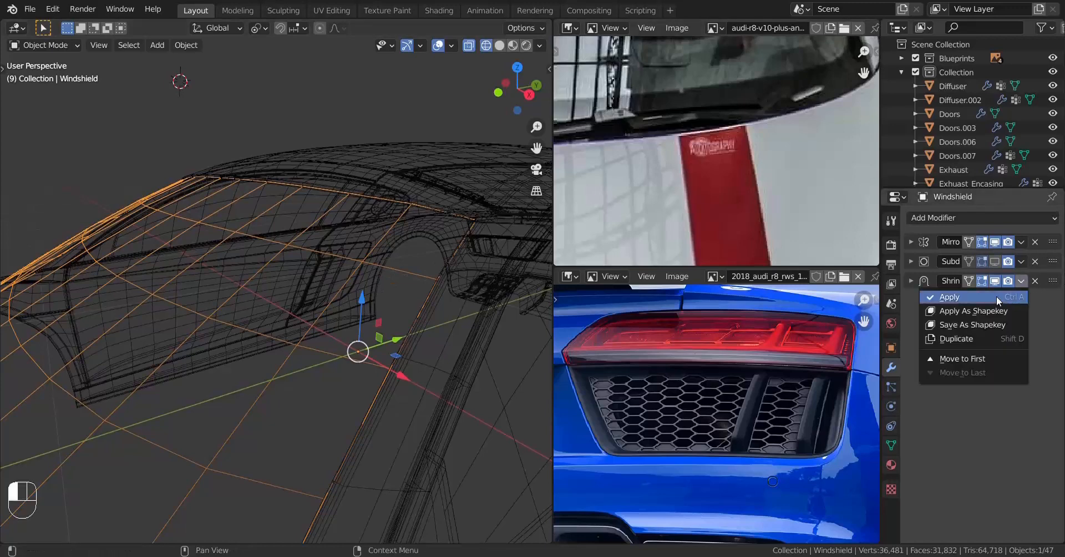
pyautogui.click(987, 297)
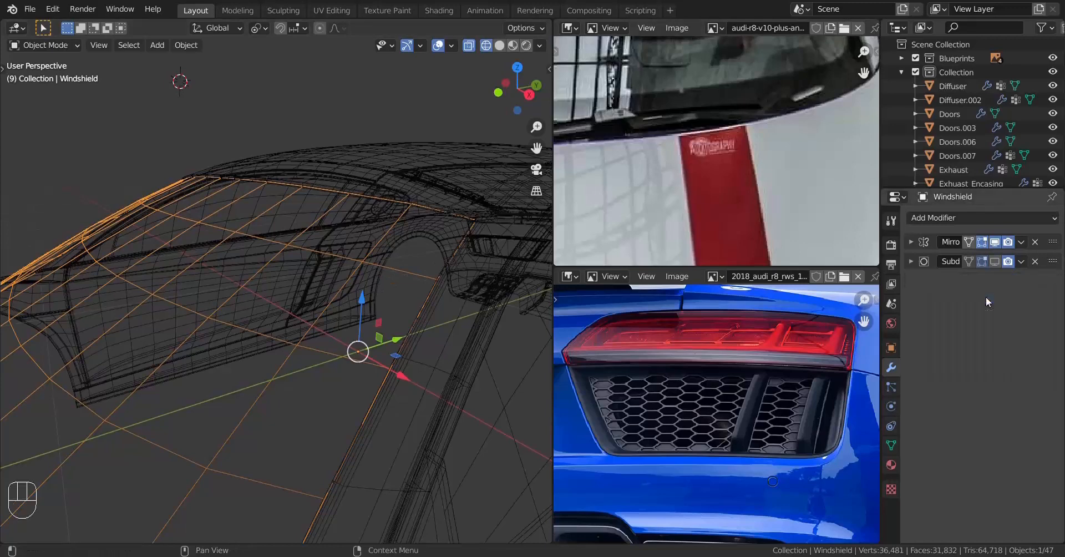
pyautogui.click(1032, 260)
# Step: Add a Solidify modifier to the windshield, apply its object transform, and set the thickness to 0.005 m
pyautogui.click(964, 216)
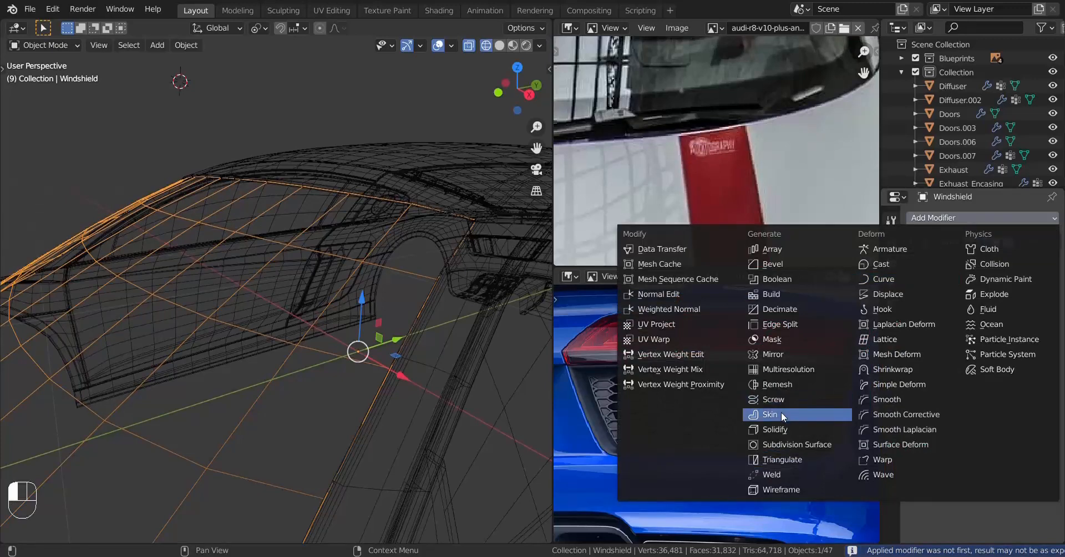
pyautogui.click(783, 428)
pyautogui.moveTo(438, 395); pyautogui.dragTo(423, 351, button='middle')
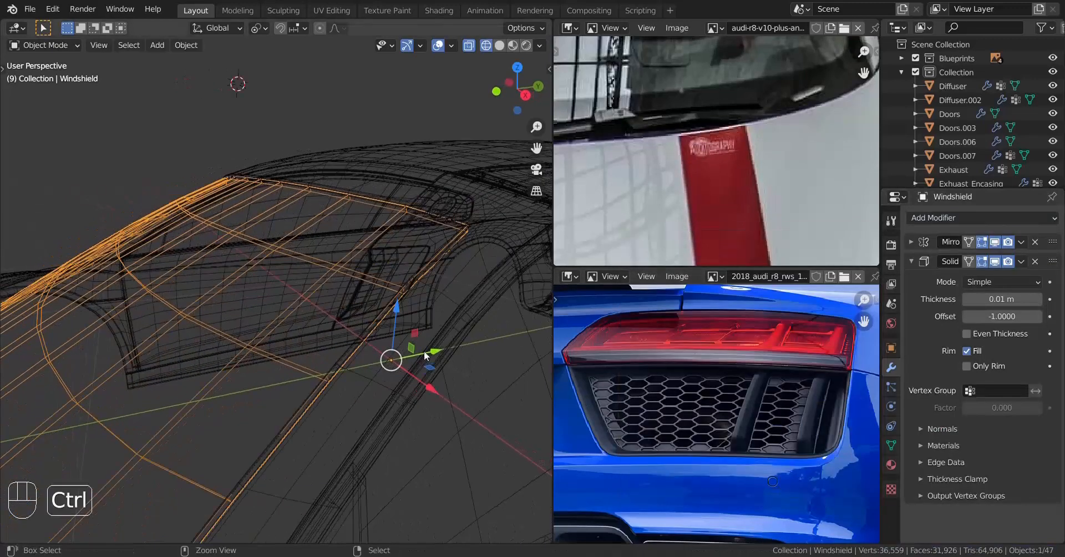
pyautogui.hotkey('ctrl', 'a')
pyautogui.click(384, 409)
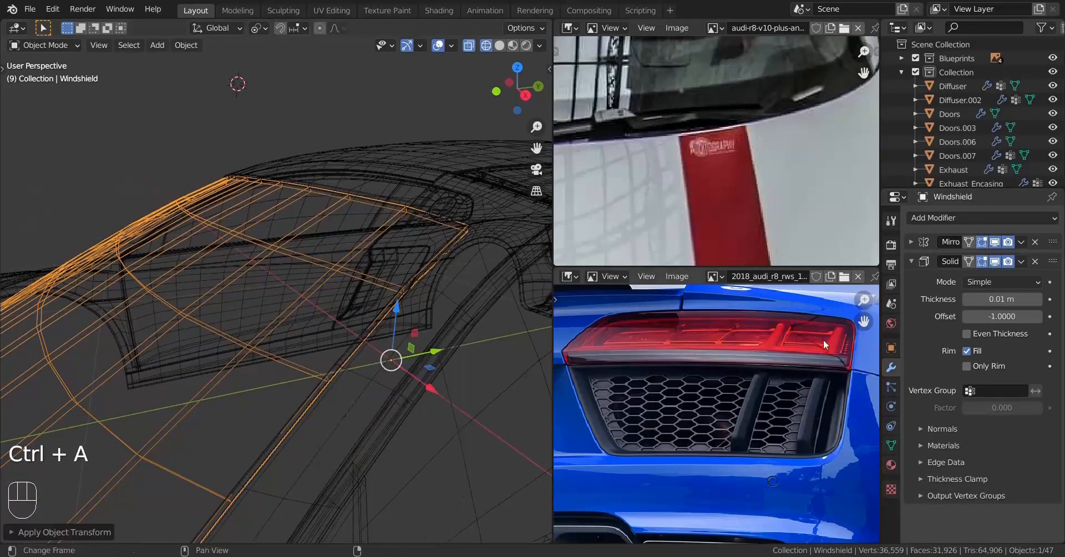
pyautogui.click(1009, 304)
pyautogui.write('.005')
pyautogui.press('Return')
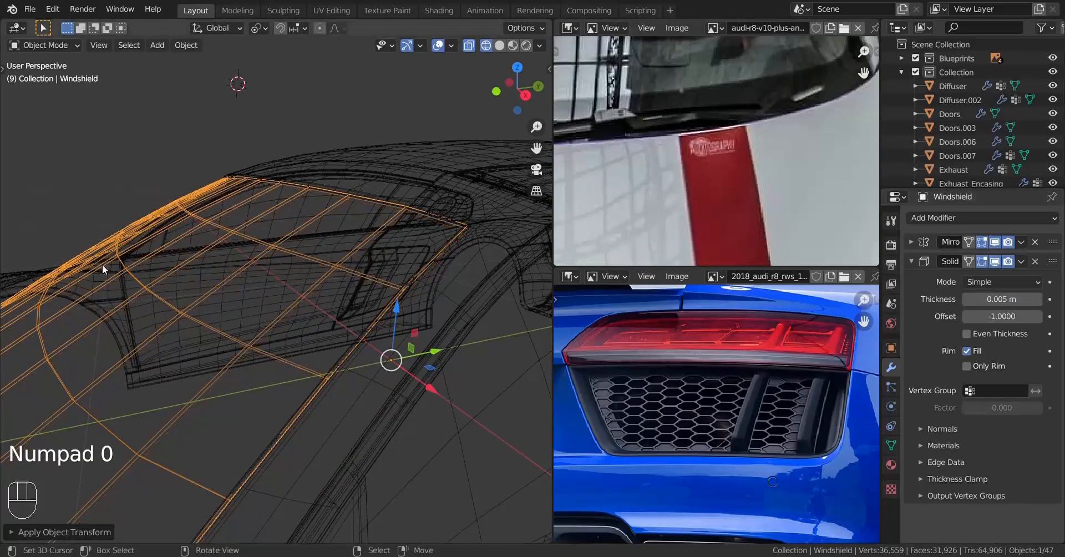
# Step: Add supporting edge loops close to the windshield's upper edge and its outer side edge, with even spacing on
pyautogui.press('z')
pyautogui.click(161, 257)
pyautogui.moveTo(324, 257)
pyautogui.mouseDown(button='middle')
pyautogui.moveTo(181, 255)
pyautogui.moveTo(245, 278)
pyautogui.moveTo(260, 298)
pyautogui.mouseUp(button='middle')
pyautogui.scroll(2, 261, 299)
pyautogui.press('Tab')
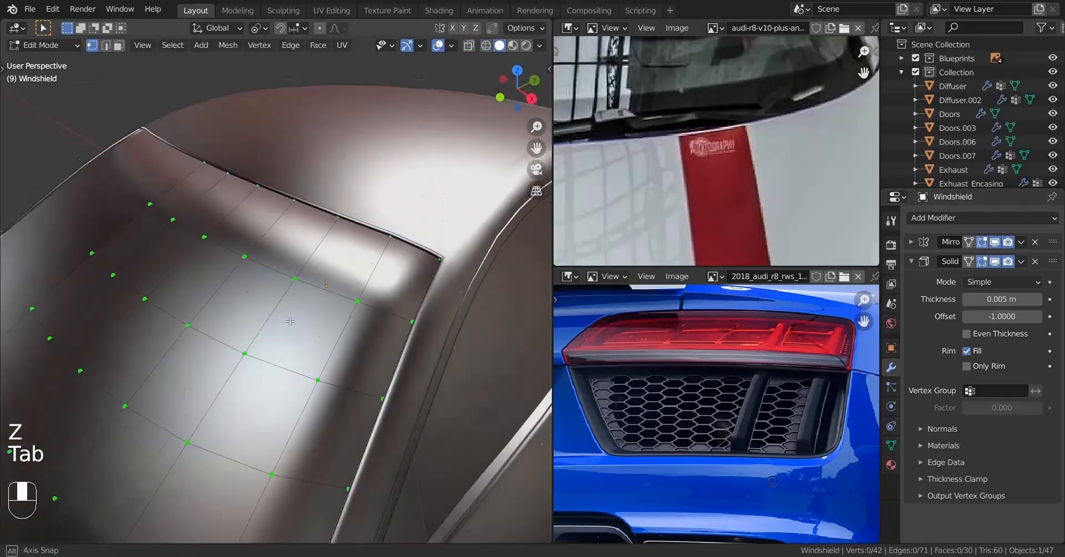
pyautogui.keyDown('shift'); pyautogui.moveTo(369, 280); pyautogui.dragTo(330, 298, button='middle'); pyautogui.keyUp('shift')
pyautogui.click(341, 278)
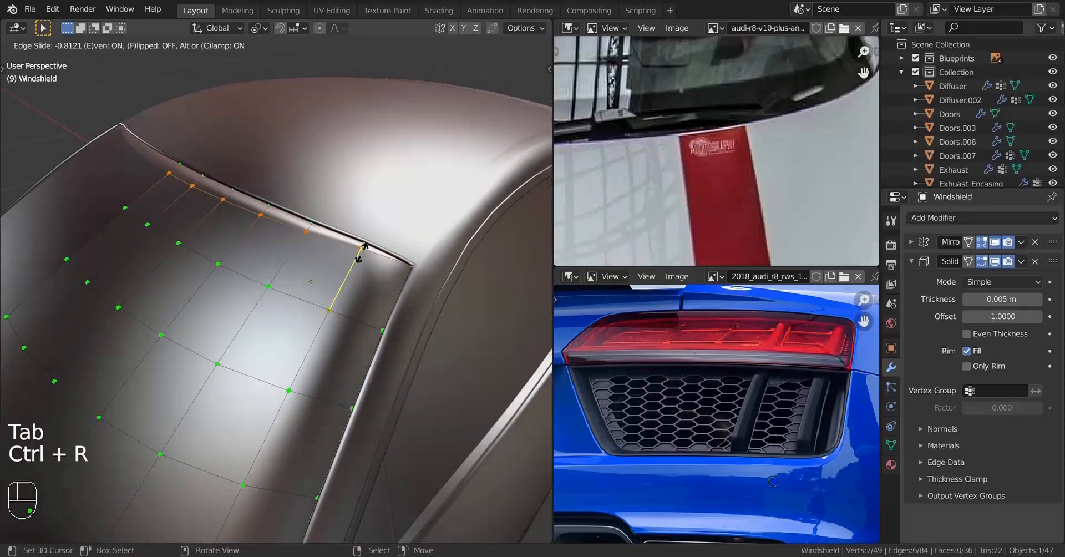
pyautogui.press('f')
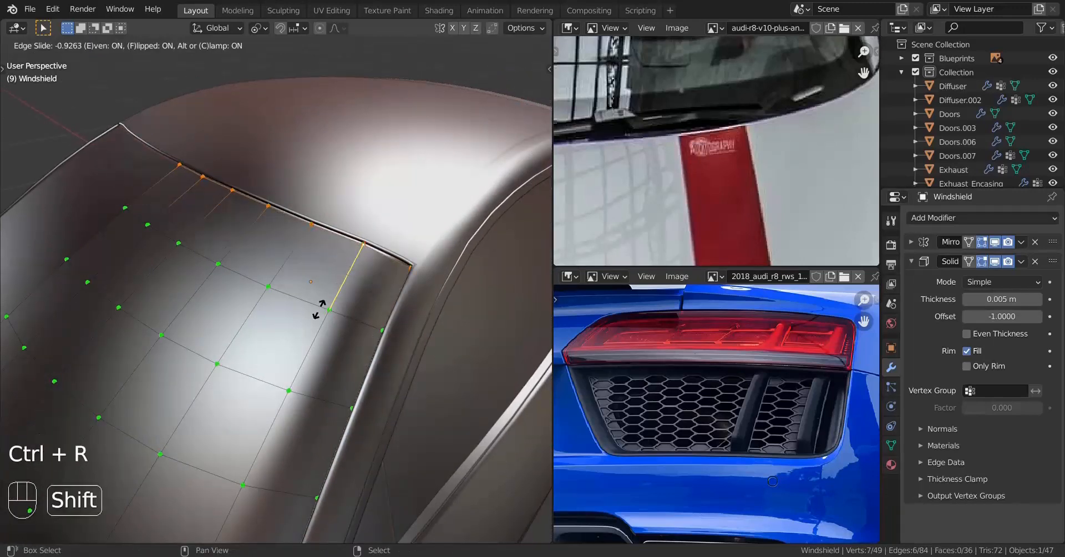
pyautogui.click(320, 309)
pyautogui.click(378, 262)
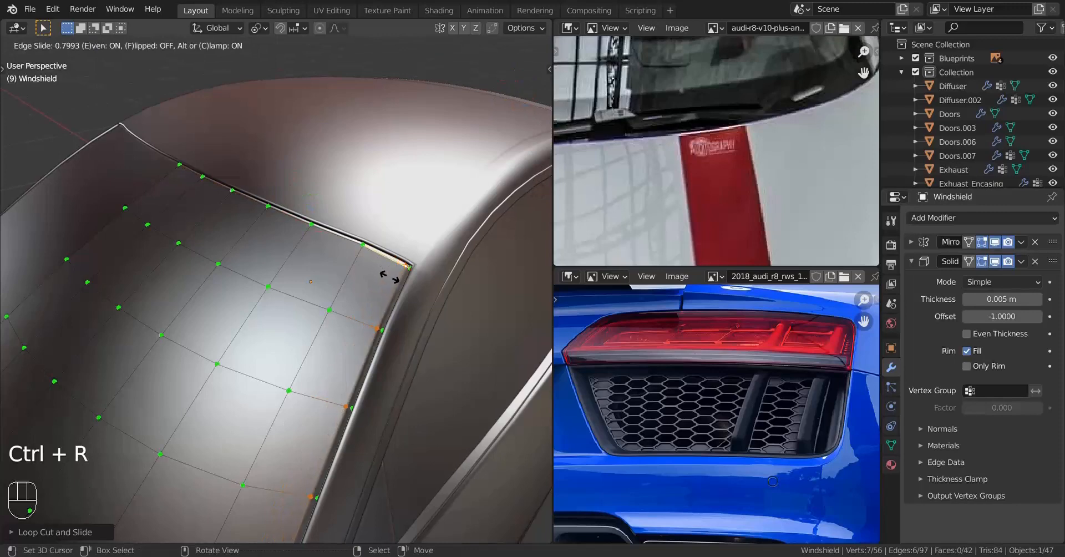
pyautogui.click(408, 289)
# Step: Add an evenly spaced supporting edge loop close to the windshield's base, and finish editing with nothing selected
pyautogui.keyDown('shift'); pyautogui.moveTo(527, 398); pyautogui.dragTo(547, 183, button='middle'); pyautogui.keyUp('shift')
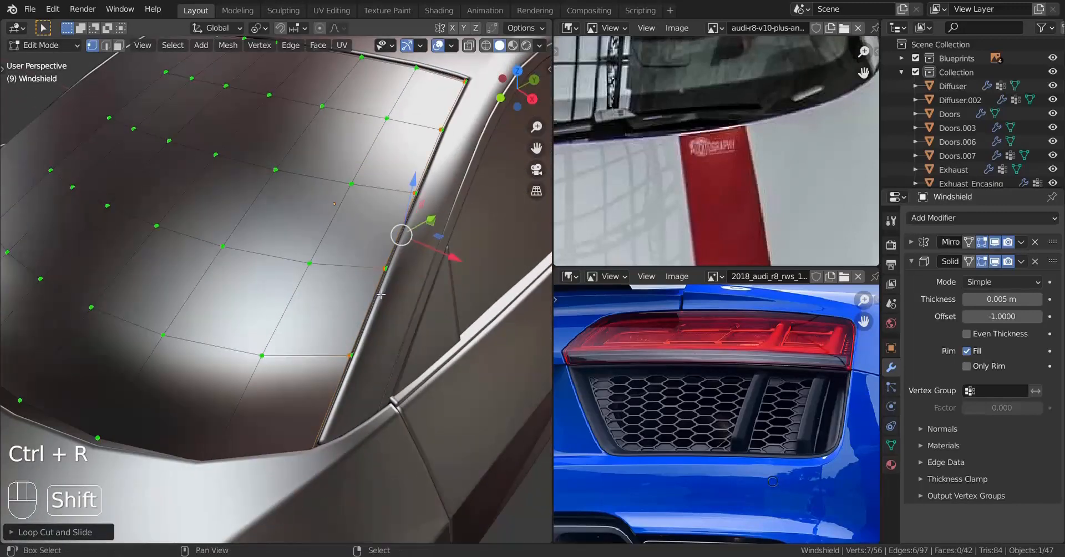
pyautogui.scroll(3, 400, 305)
pyautogui.hotkey('ctrl', 'r')
pyautogui.click(391, 323)
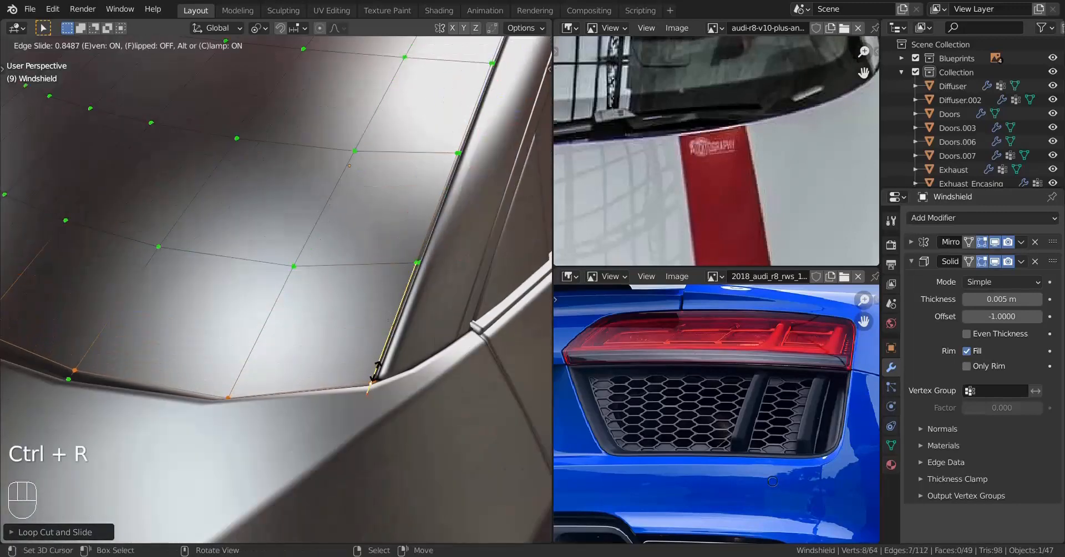
pyautogui.click(292, 413)
pyautogui.scroll(-3, 292, 413)
pyautogui.press('Tab')
pyautogui.moveTo(286, 388); pyautogui.dragTo(191, 367, button='middle')
pyautogui.press('a')
pyautogui.press('a')
# Step: Examine the windshield and its surrounding gaps from several angles in a maximized 3D viewport
pyautogui.keyDown('shift'); pyautogui.moveTo(238, 344); pyautogui.dragTo(327, 369, button='middle'); pyautogui.keyUp('shift')
pyautogui.moveTo(328, 369); pyautogui.dragTo(296, 257, button='middle')
pyautogui.scroll(-5, 289, 328)
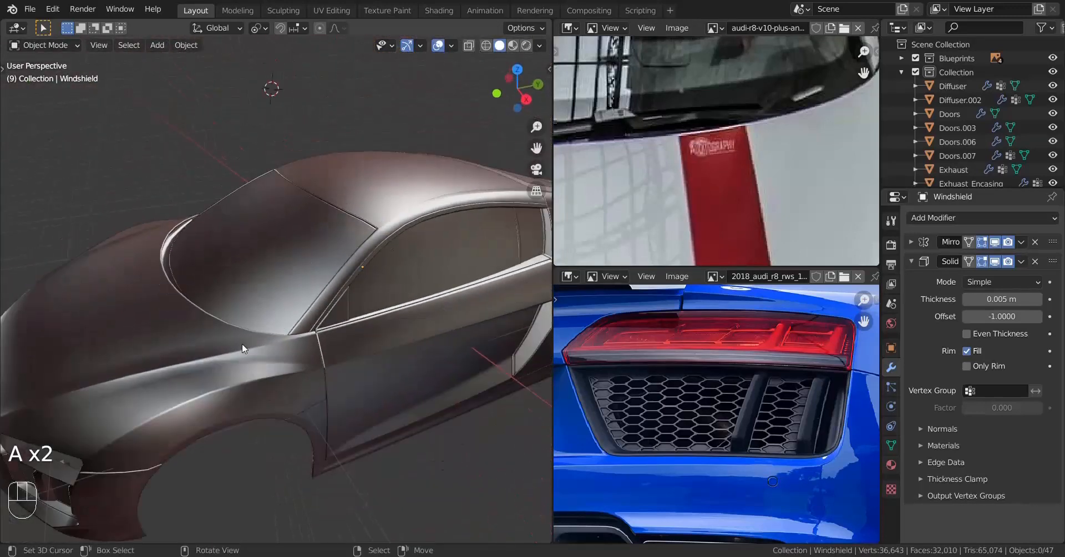
pyautogui.scroll(-4, 241, 344)
pyautogui.moveTo(249, 333); pyautogui.dragTo(316, 294, button='middle')
pyautogui.hotkey('ctrl', 'space')
pyautogui.keyDown('shift'); pyautogui.moveTo(388, 266); pyautogui.dragTo(616, 211, button='middle'); pyautogui.keyUp('shift')
pyautogui.scroll(2, 471, 274)
pyautogui.scroll(-1, 524, 262)
pyautogui.scroll(3, 685, 210)
pyautogui.scroll(-5, 685, 213)
pyautogui.scroll(1, 653, 211)
pyautogui.moveTo(539, 209); pyautogui.dragTo(662, 213, button='middle')
pyautogui.keyDown('shift'); pyautogui.moveTo(578, 224); pyautogui.dragTo(821, 224, button='middle'); pyautogui.keyUp('shift')
pyautogui.moveTo(565, 223); pyautogui.dragTo(575, 276, button='middle')
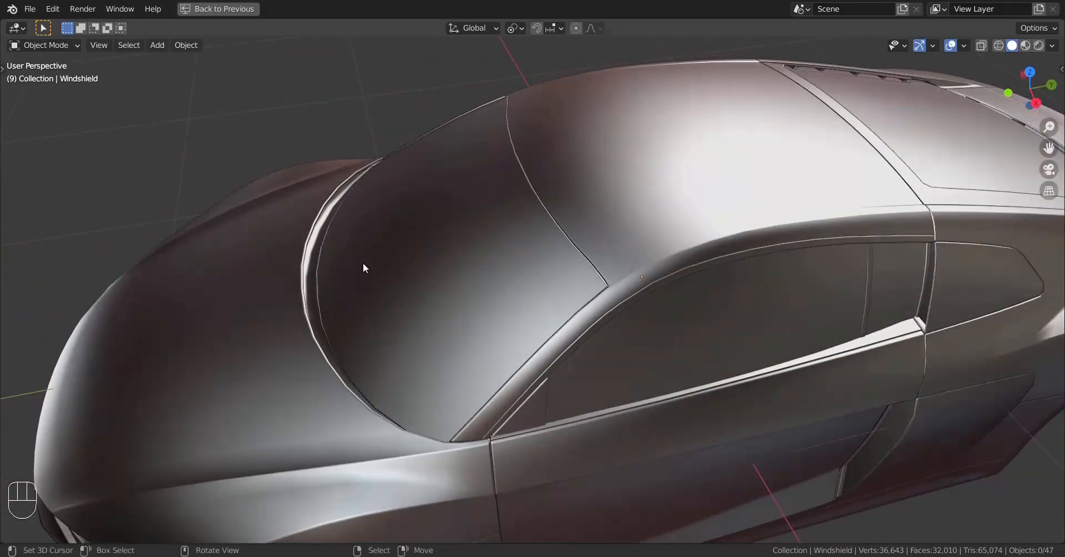
# Step: Examine the whole car body from the side, the front and the rear
pyautogui.scroll(-2, 364, 264)
pyautogui.moveTo(430, 259); pyautogui.dragTo(448, 225, button='middle')
pyautogui.scroll(1, 620, 183)
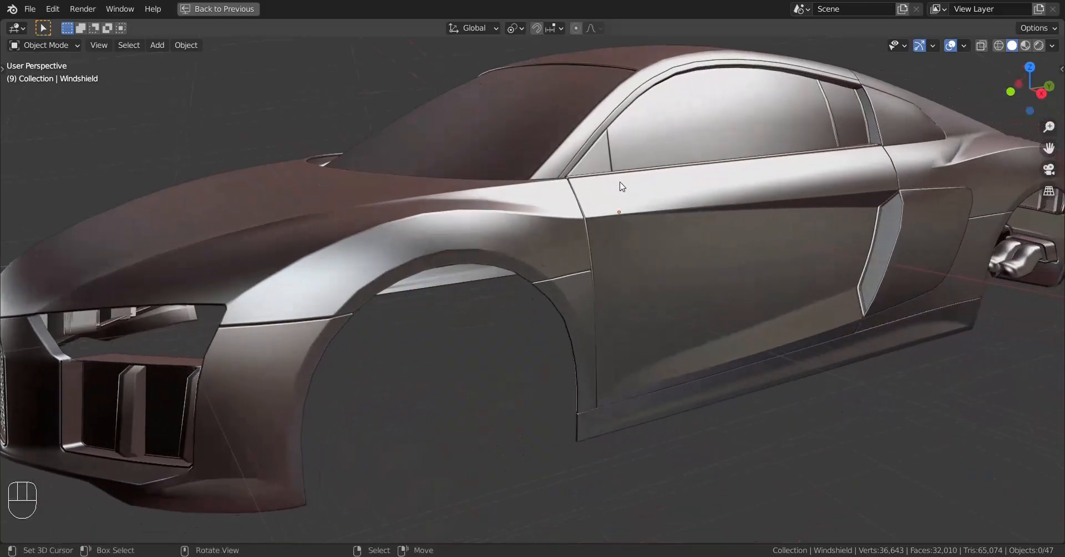
pyautogui.moveTo(524, 212); pyautogui.dragTo(580, 240, button='middle')
pyautogui.scroll(-2, 533, 217)
pyautogui.scroll(2, 518, 244)
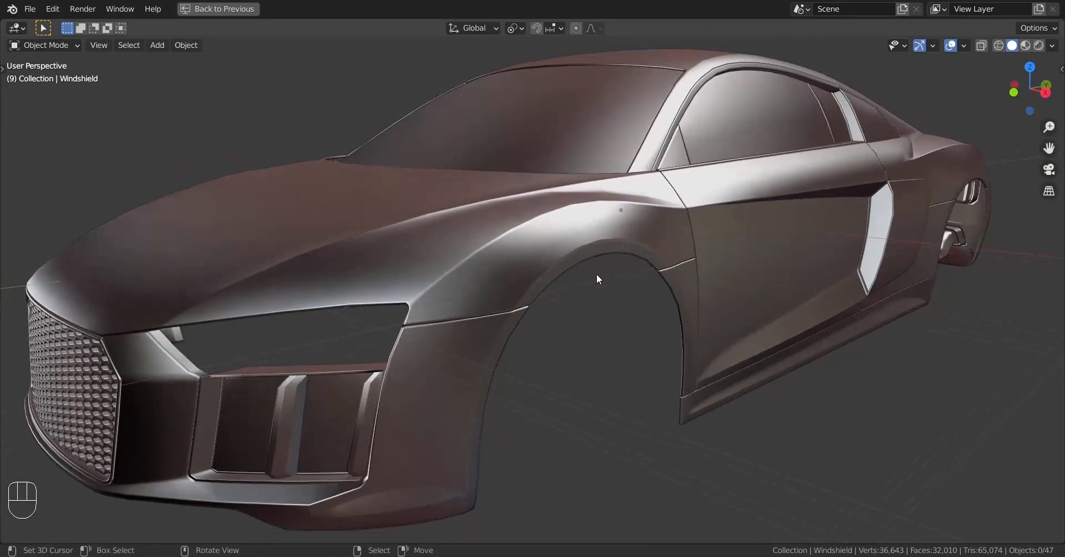
pyautogui.moveTo(557, 371); pyautogui.dragTo(438, 355, button='middle')
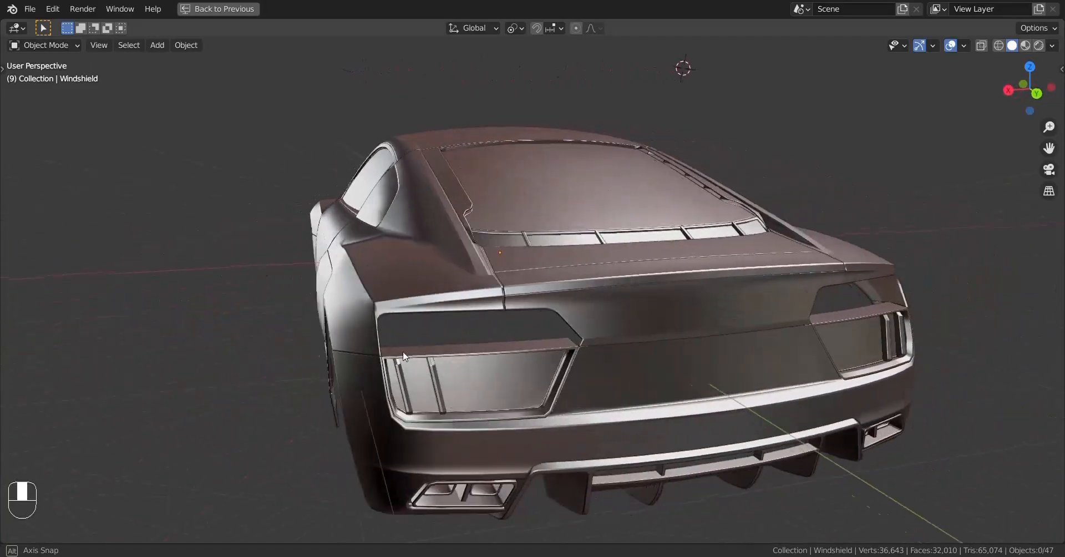